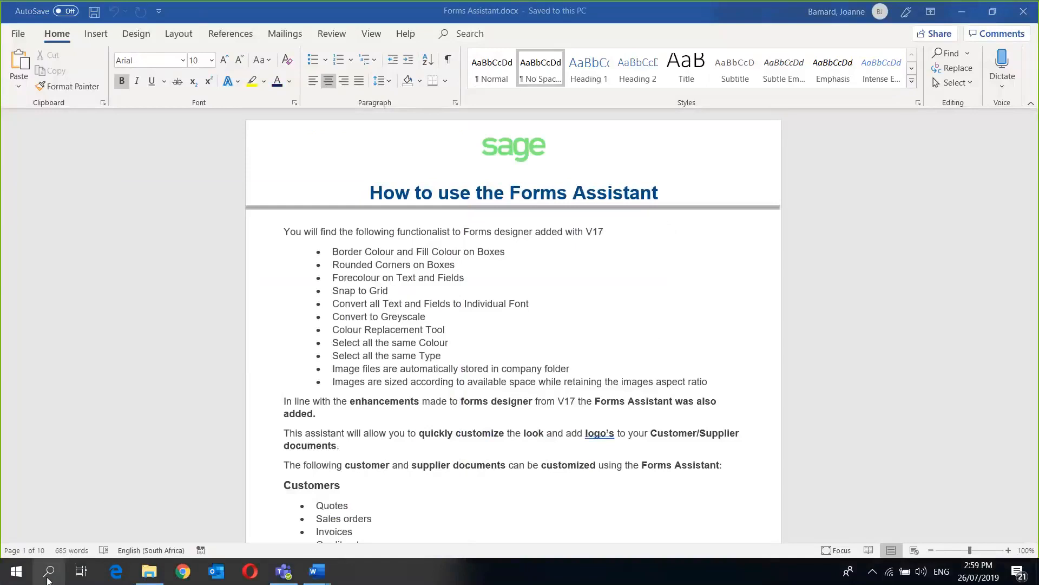
- Search Windows for 'sage' and launch Sage 50c Pastel Partner
click(58, 579)
text(sage)
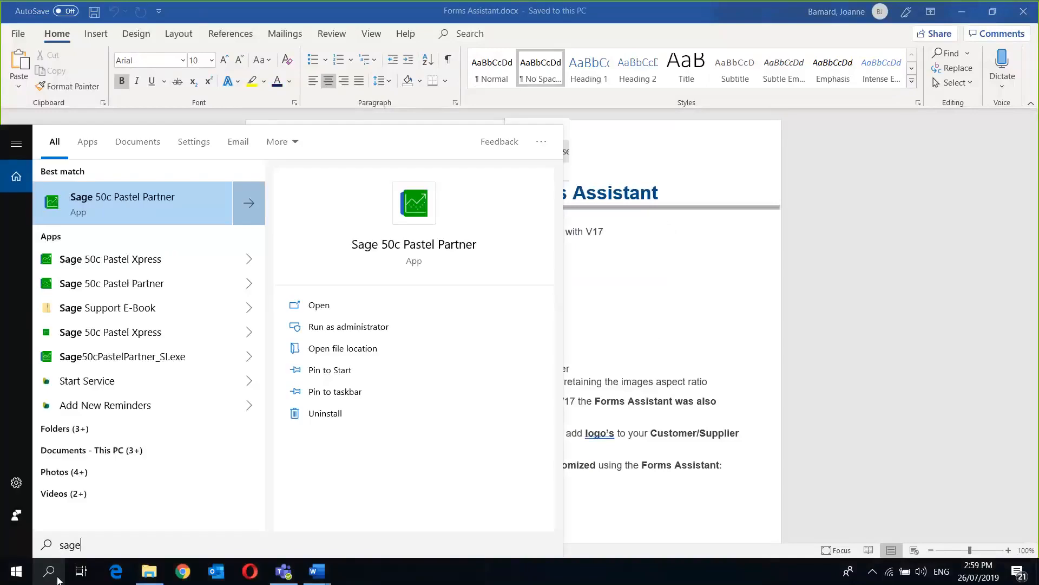
click(138, 205)
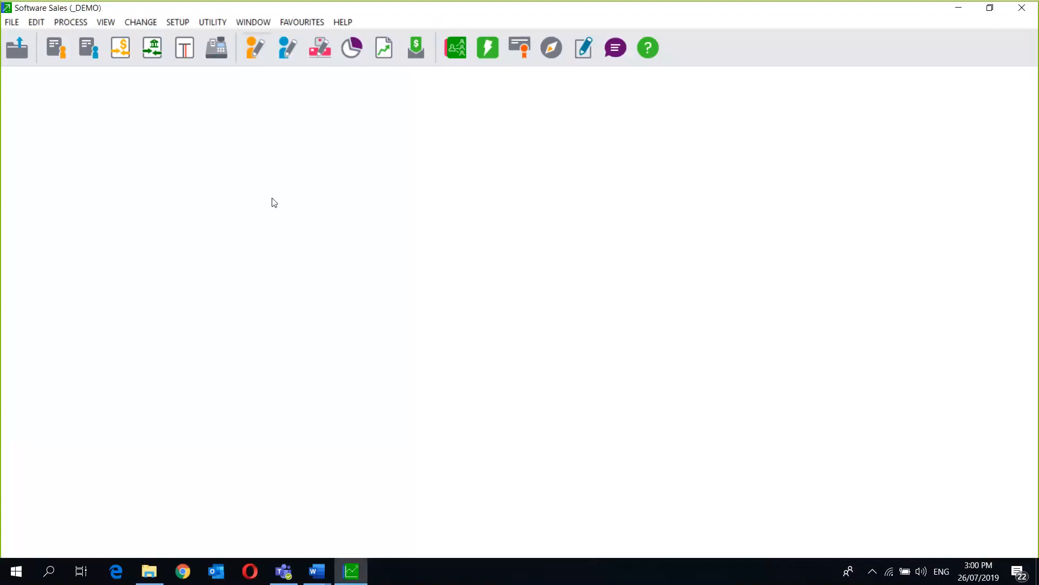
click(203, 24)
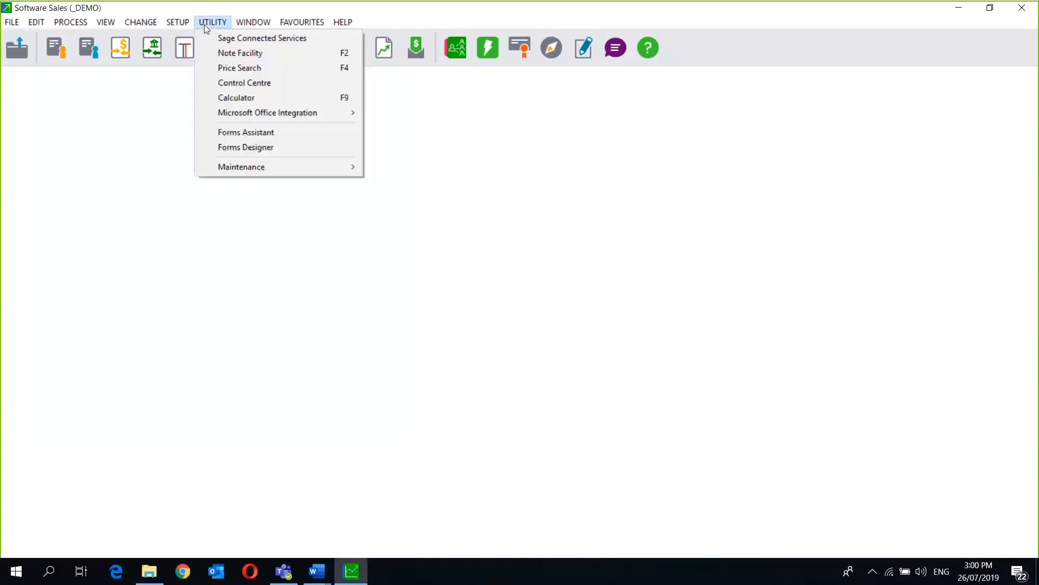
click(286, 133)
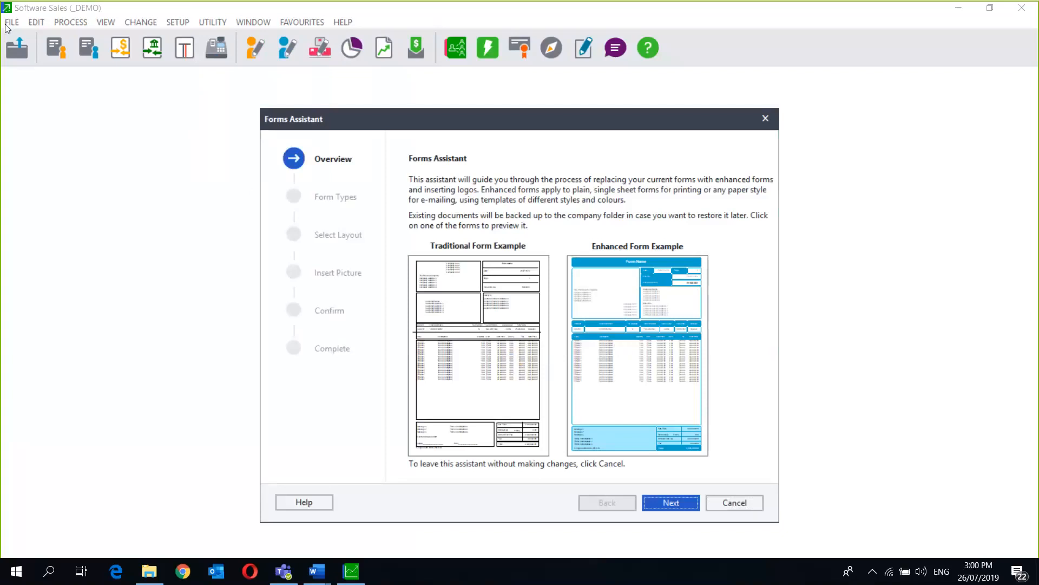
click(735, 503)
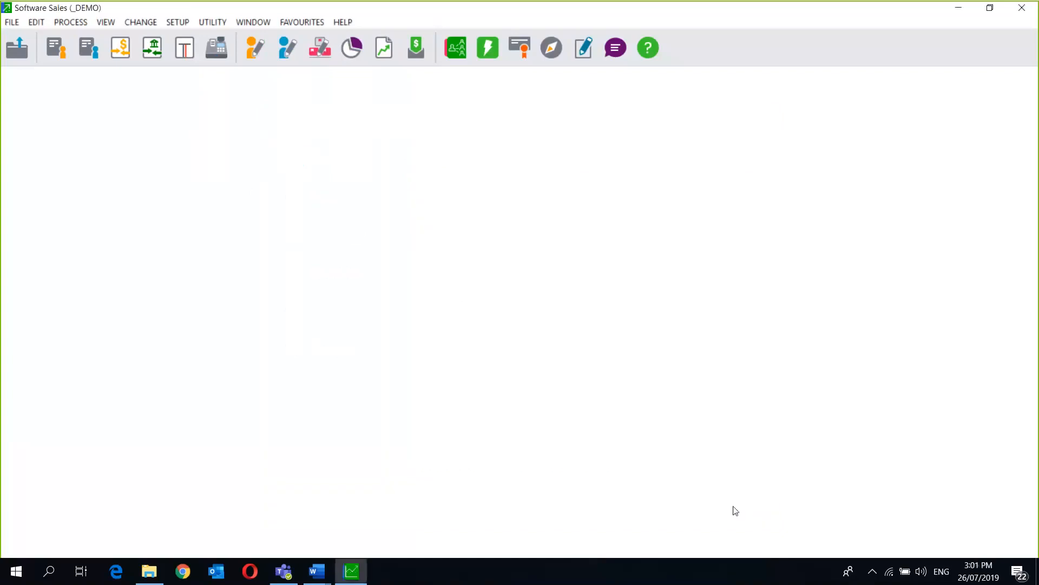
- In Printer / Fonts Setup, use the Paper Style Assistant to set Quotation to Plain, Single Sheet paper
click(13, 25)
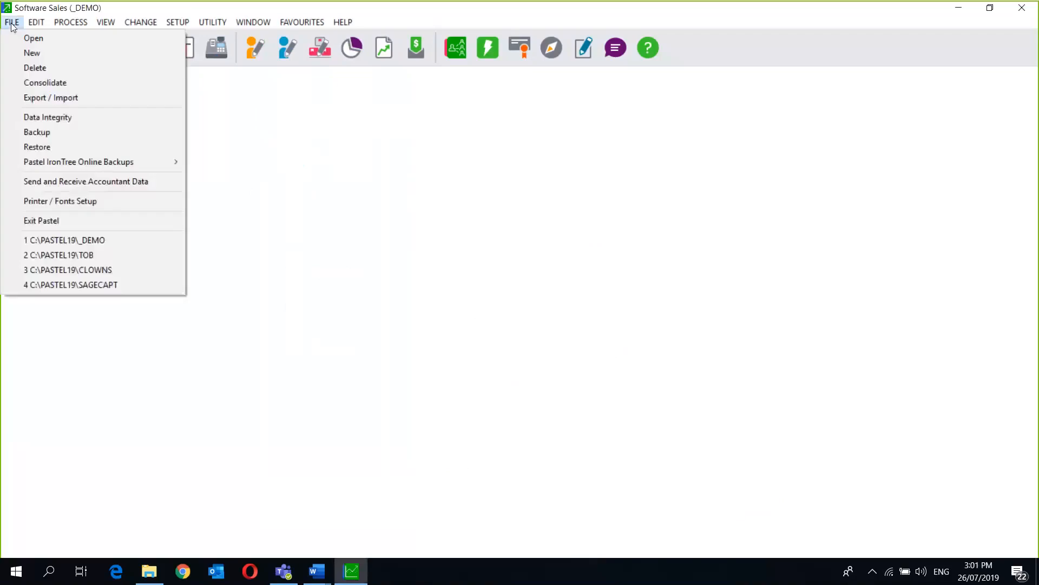
click(83, 199)
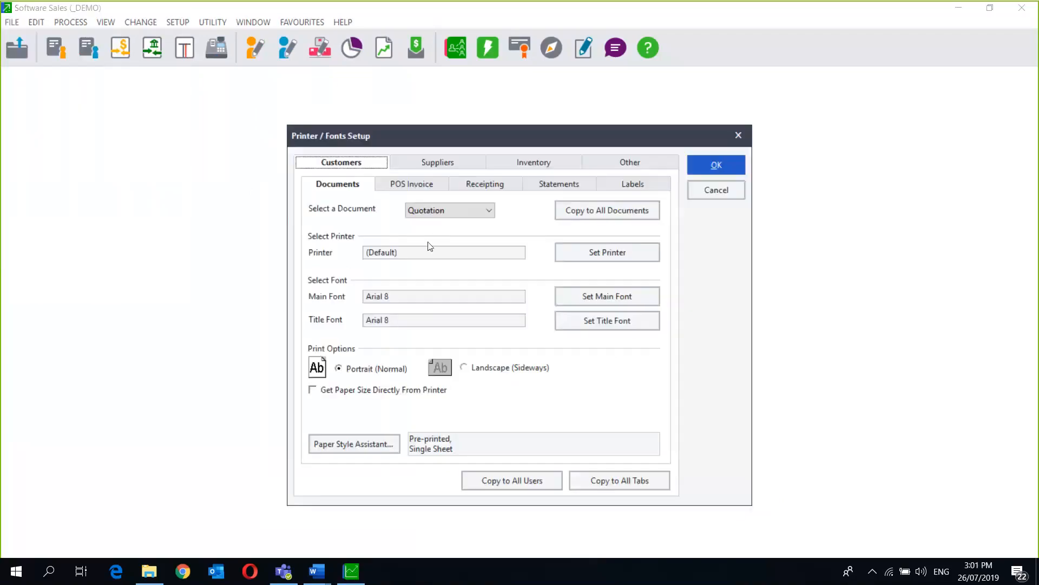
click(437, 210)
click(465, 210)
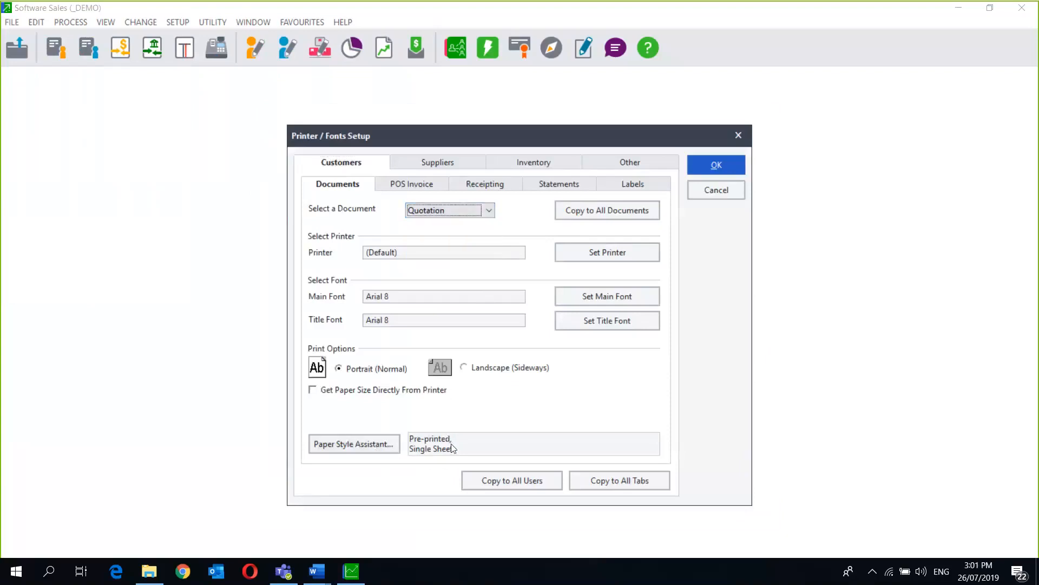
click(390, 449)
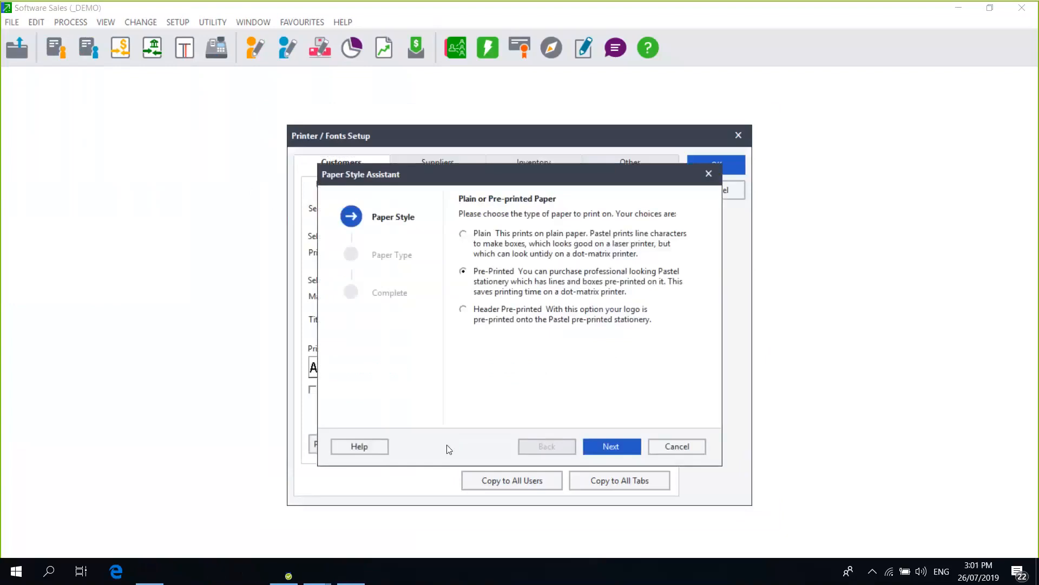
click(623, 448)
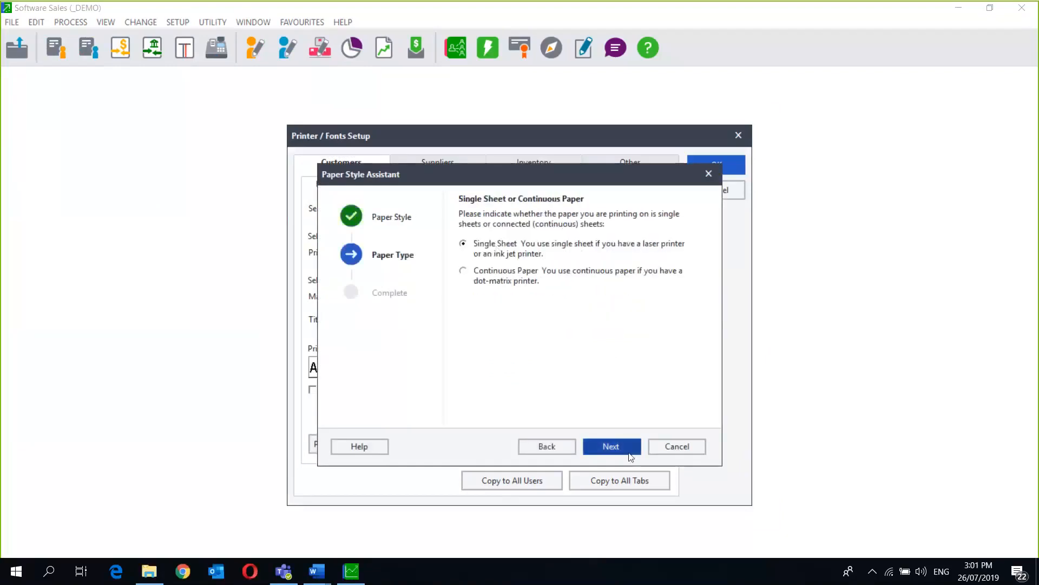
click(612, 446)
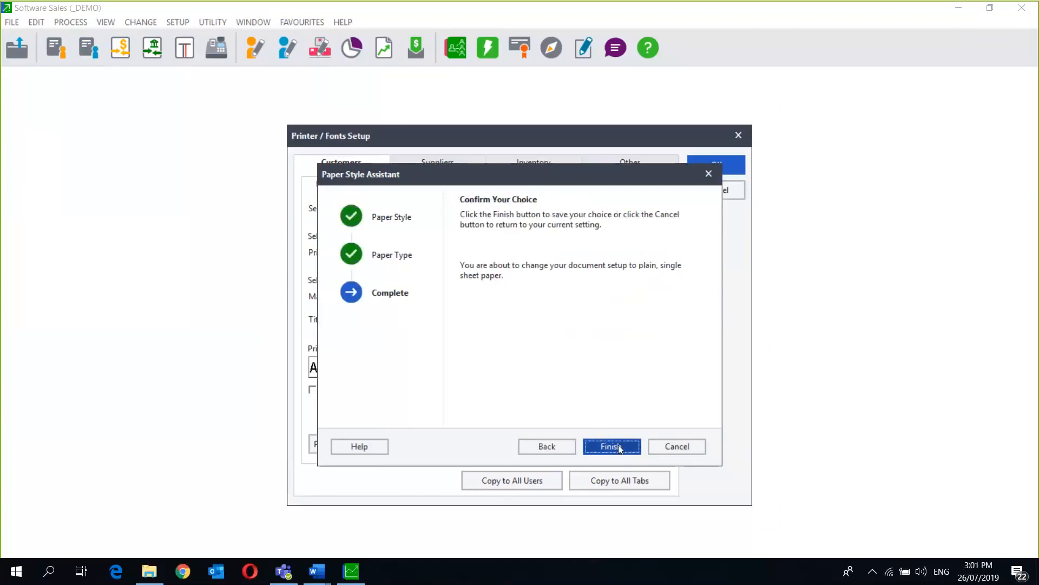
click(619, 446)
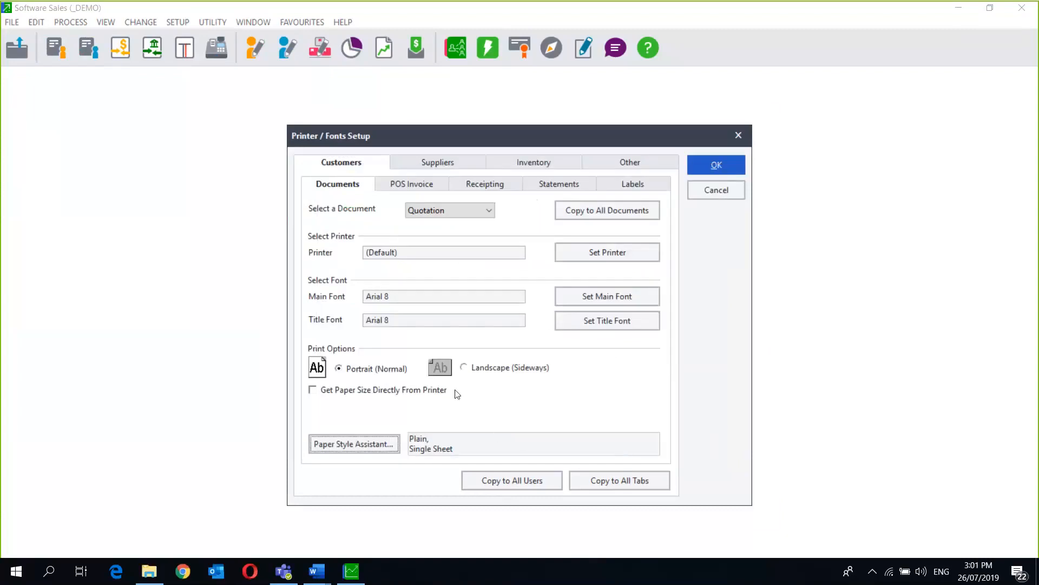
- Set customer statements to Plain, Single Sheet paper with the Paper Style Assistant
click(540, 184)
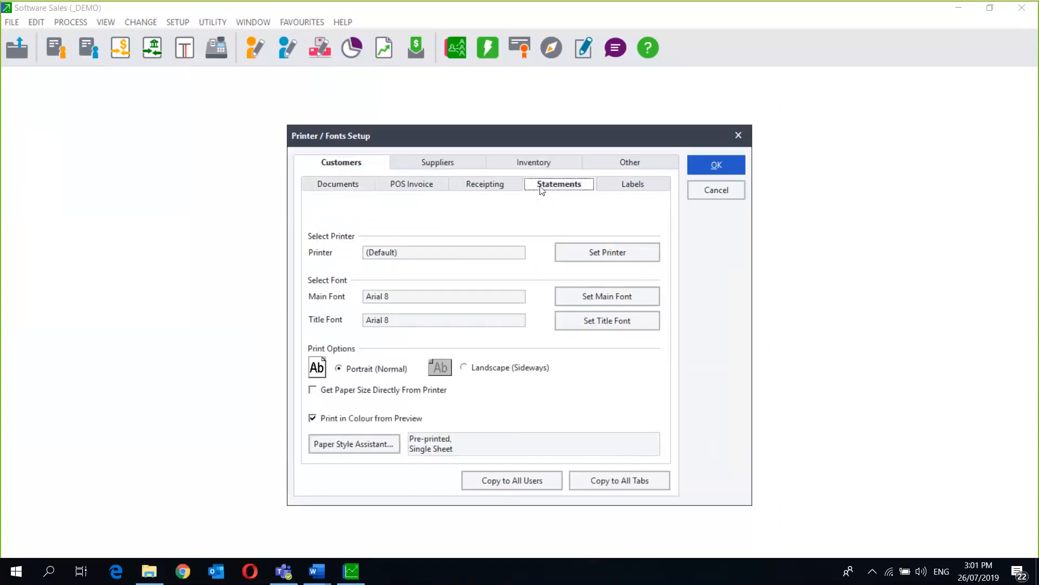
click(357, 443)
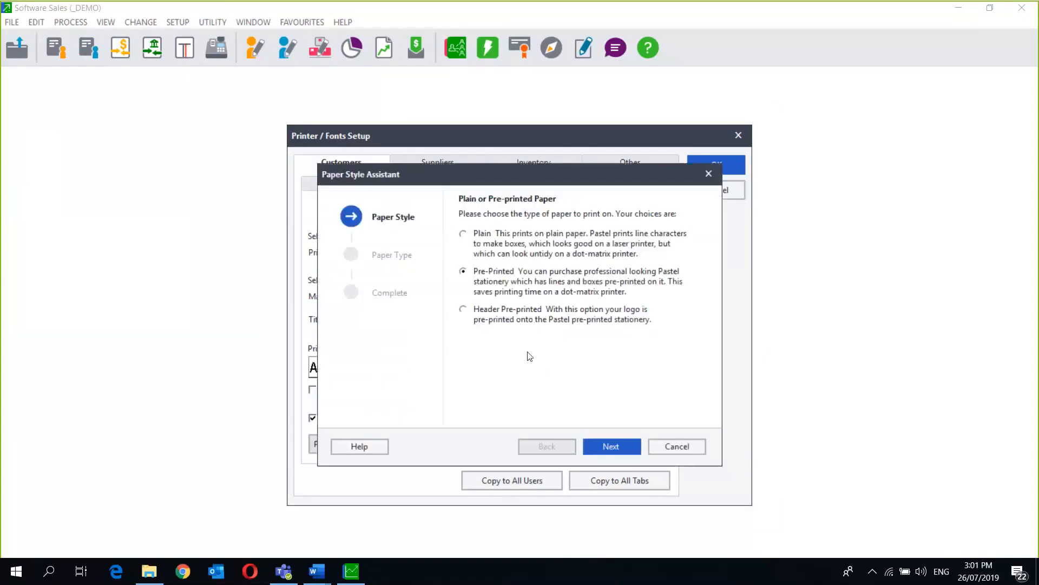
click(470, 235)
click(606, 446)
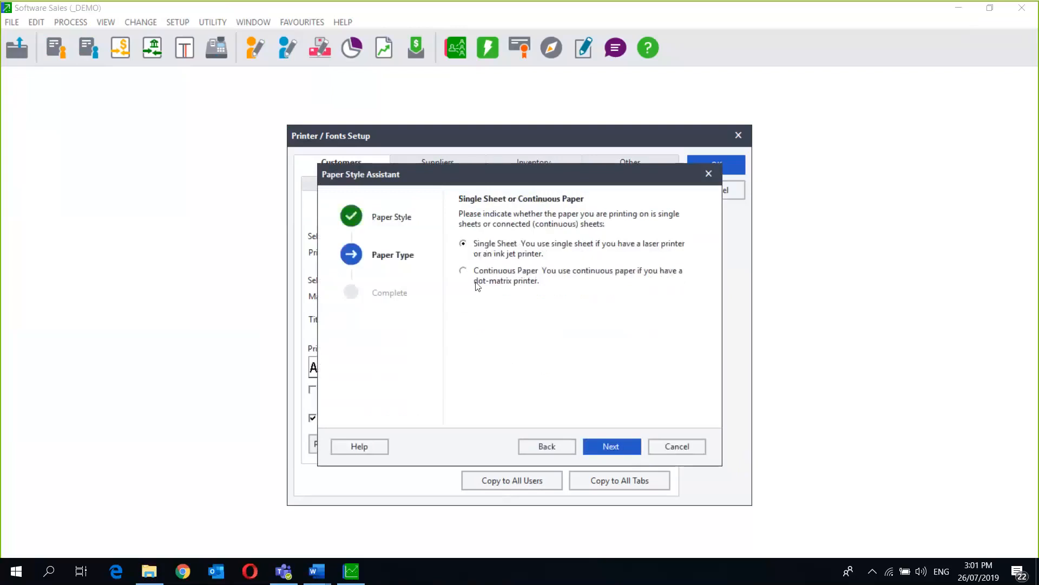
click(606, 446)
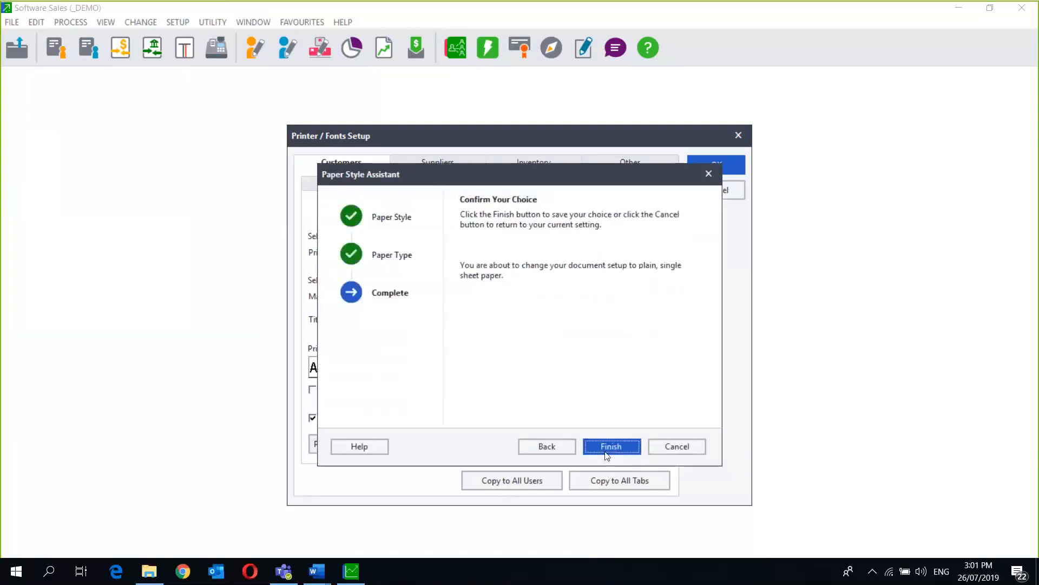
click(606, 446)
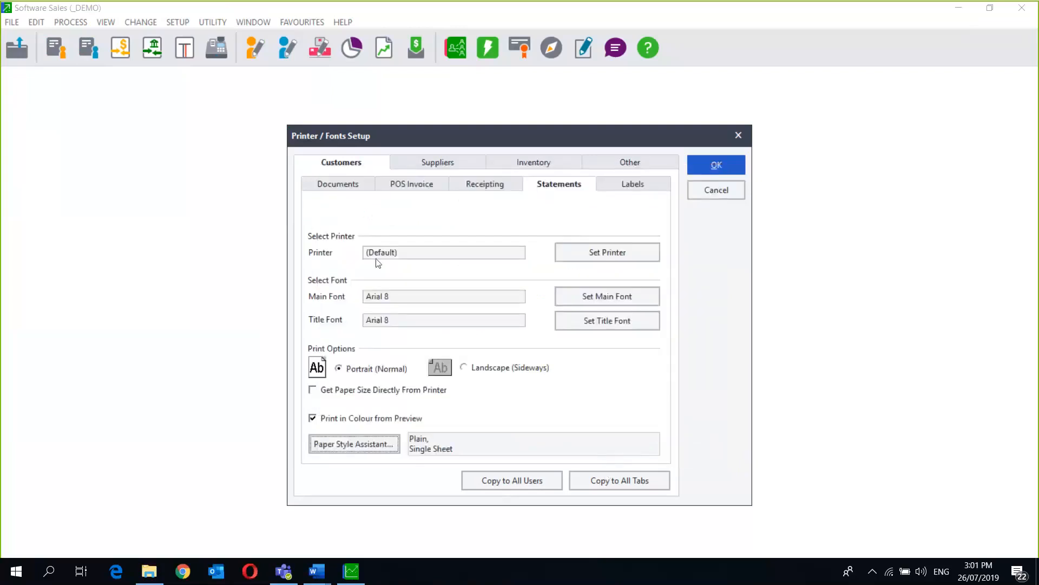
- Copy the document paper settings to all documents and all tabs, then save the setup
click(338, 185)
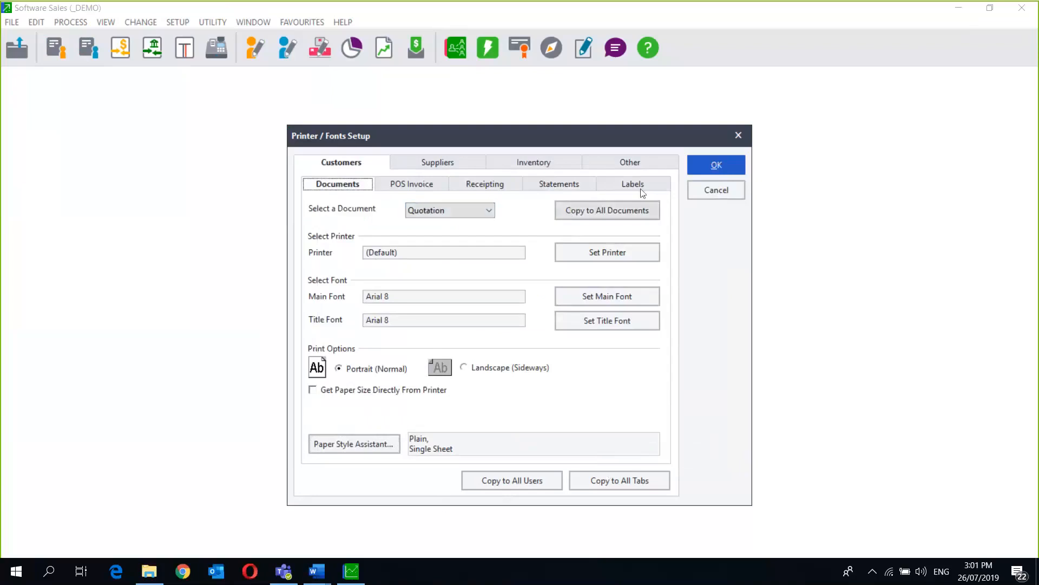
click(618, 209)
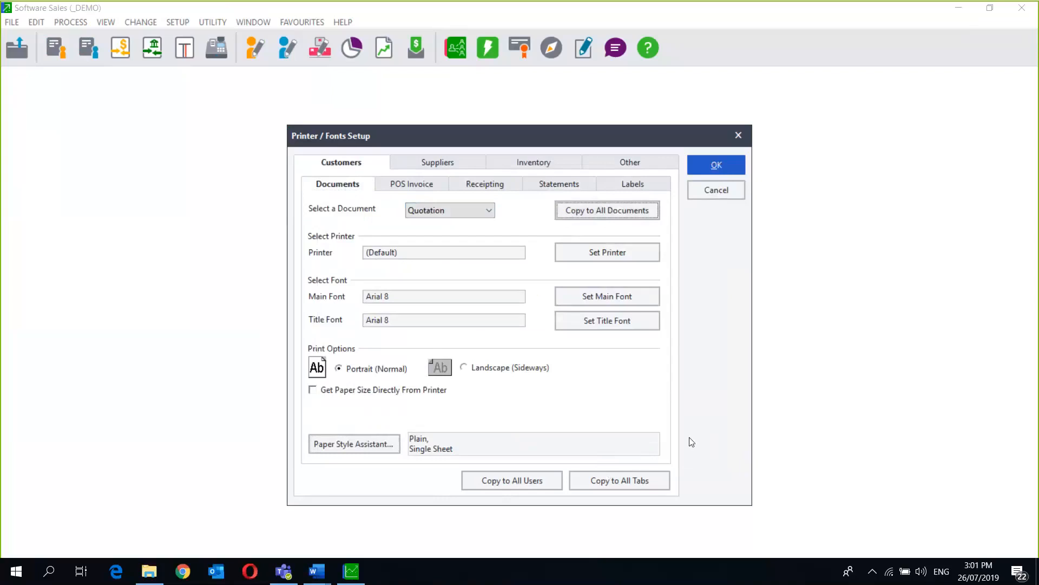
click(637, 486)
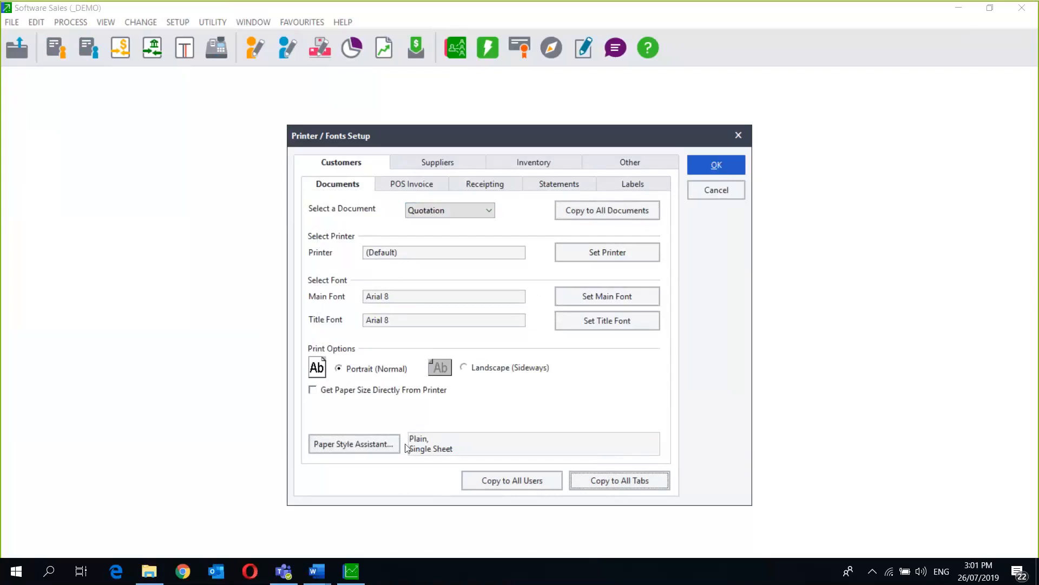
click(716, 165)
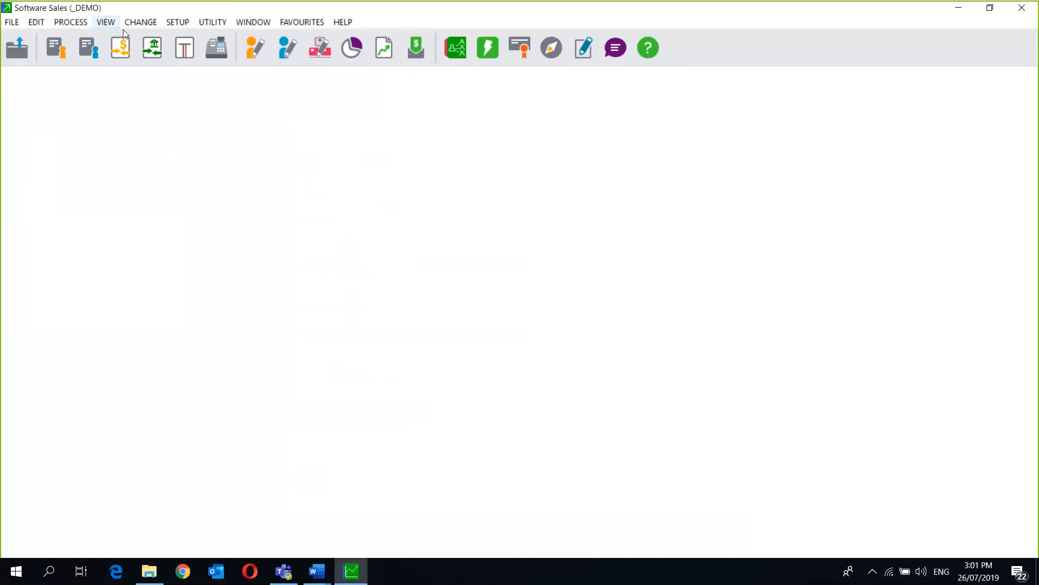
- Launch Forms Designer from the Utility menu and move past the Forms Assistant overview
click(213, 22)
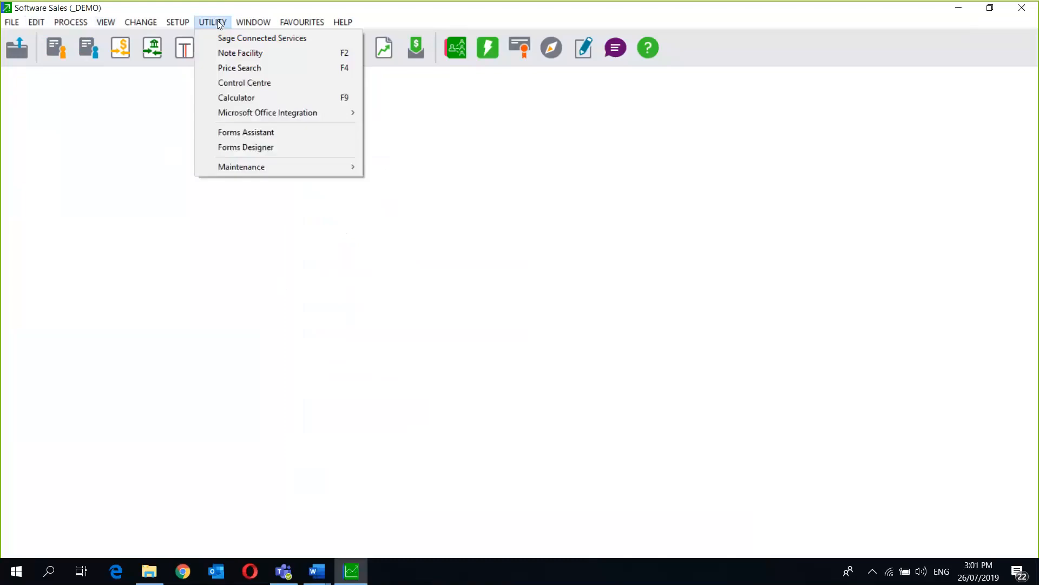
click(254, 142)
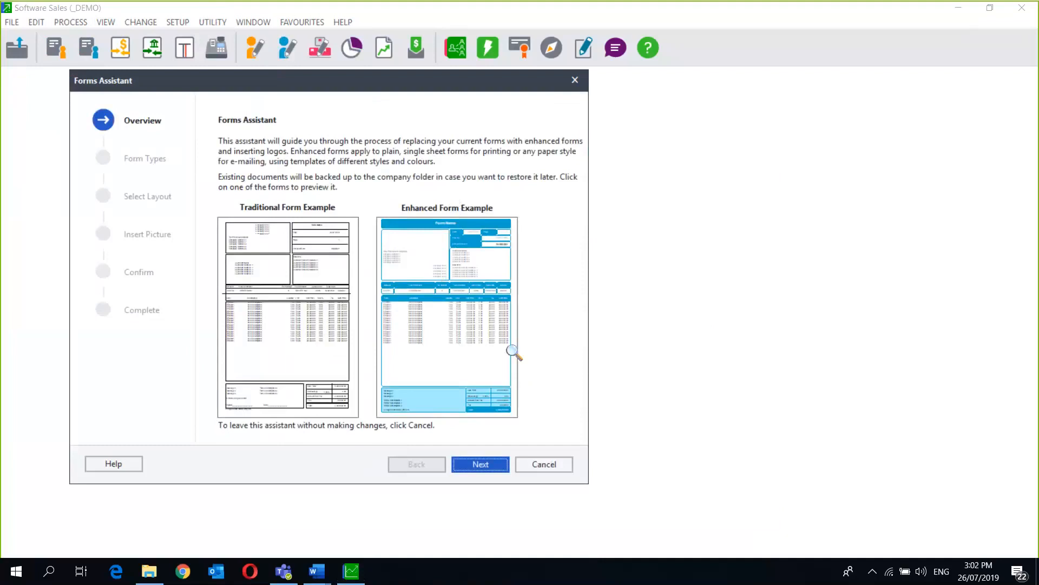
click(502, 469)
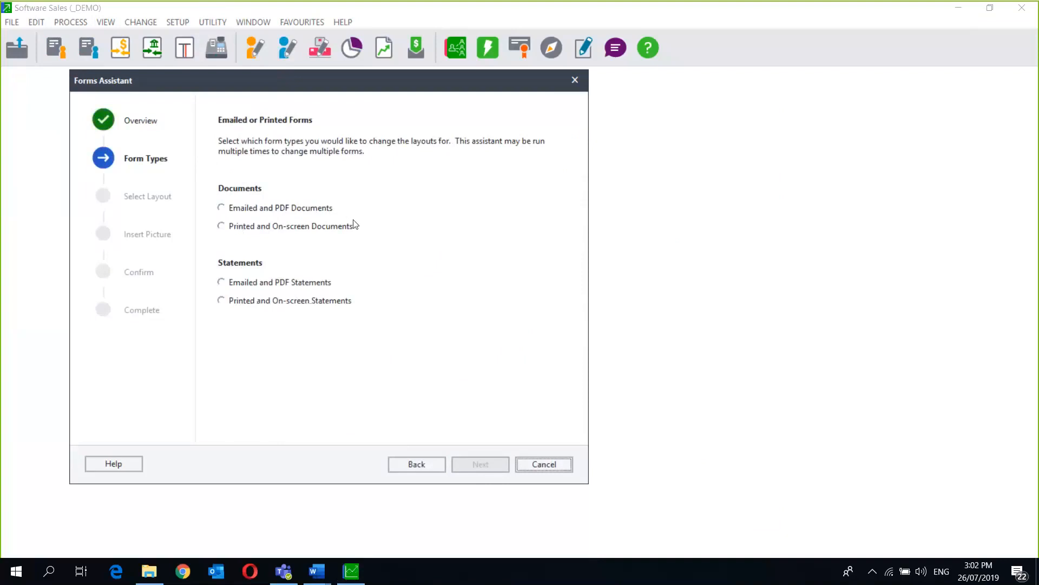
- Choose emailed and PDF documents, then try the FormalGreen and FormalGrey layouts
click(221, 208)
click(471, 464)
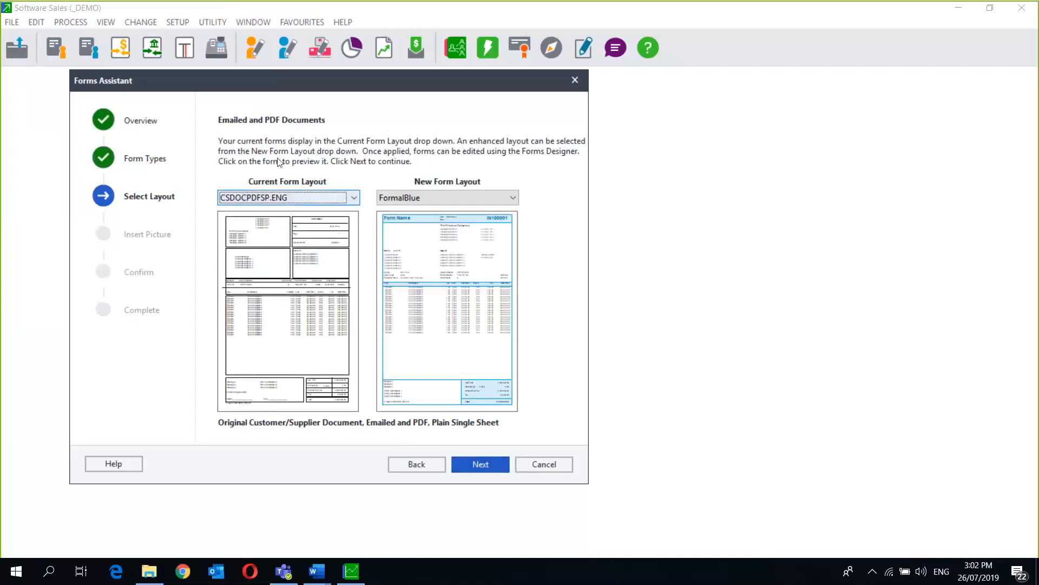
click(476, 195)
click(453, 220)
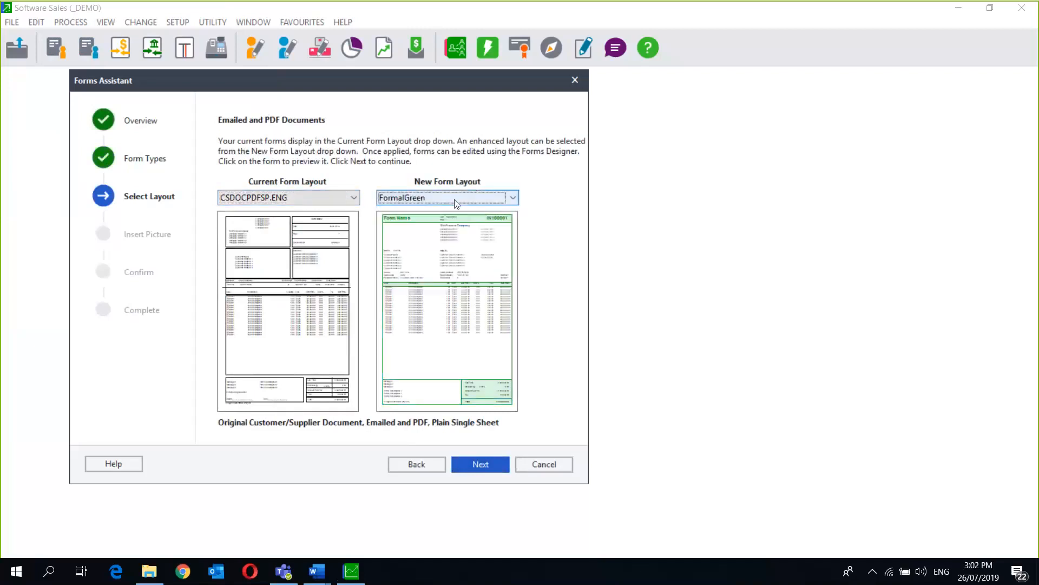
click(455, 198)
click(437, 232)
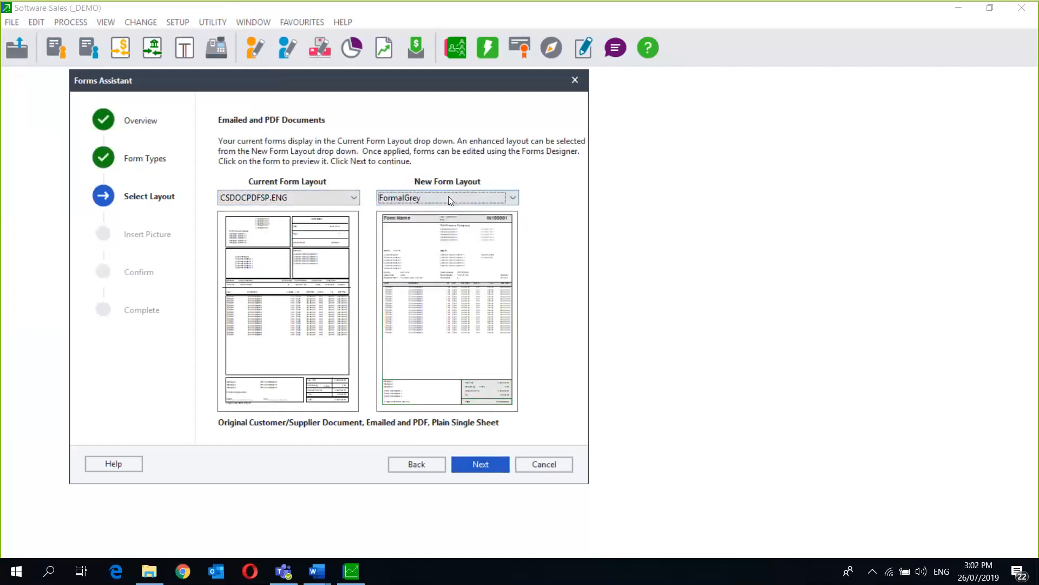
- Settle on the ProgressBlue layout and browse for a logo picture
click(449, 196)
click(431, 272)
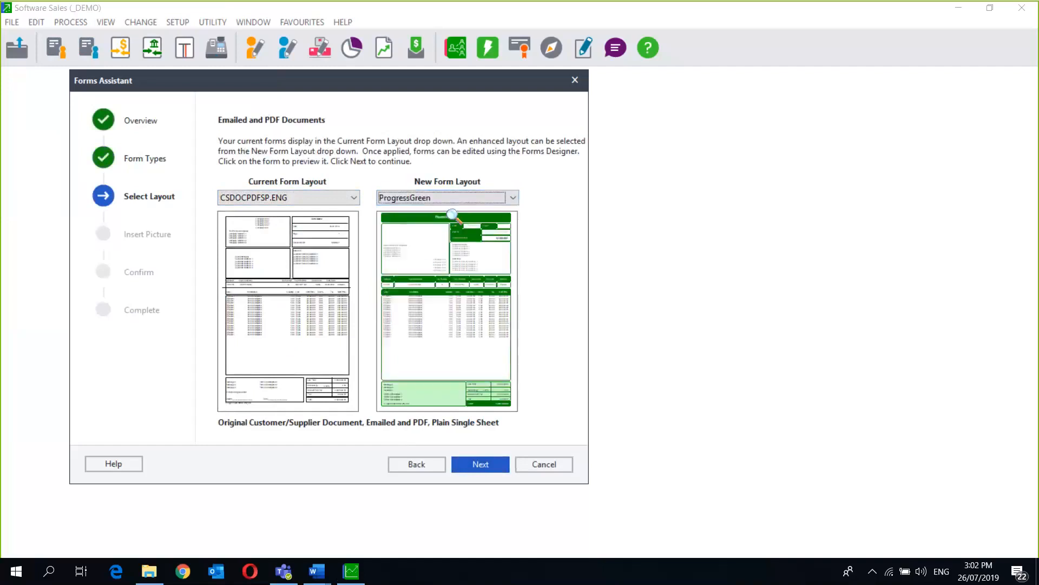
click(459, 199)
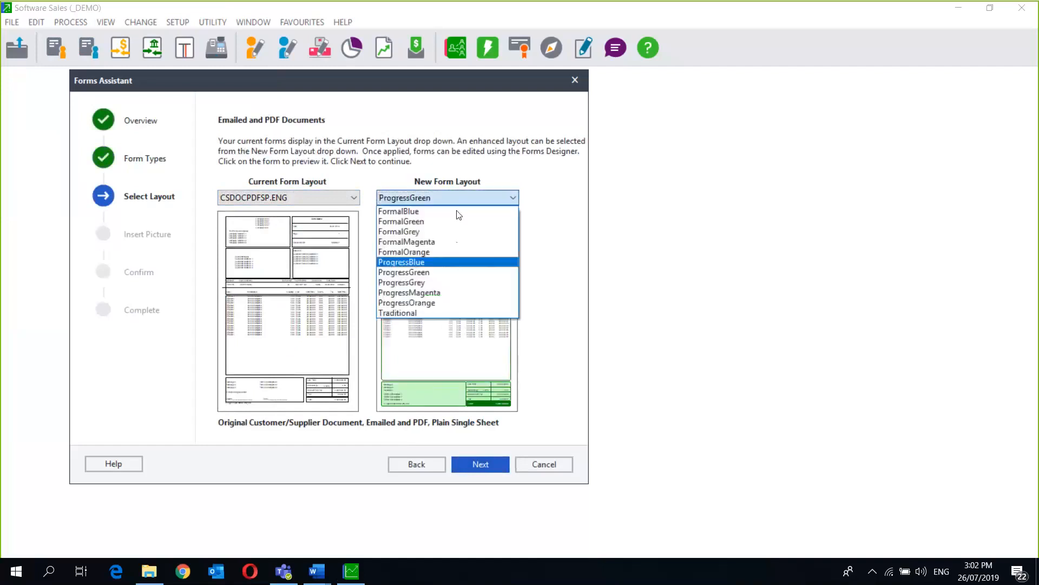
click(437, 263)
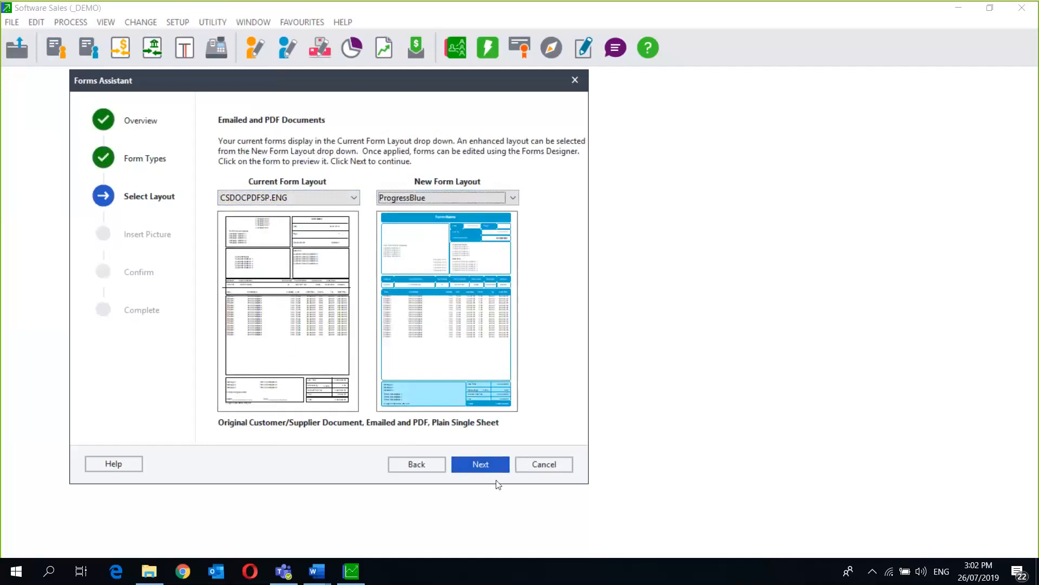
click(488, 467)
click(237, 182)
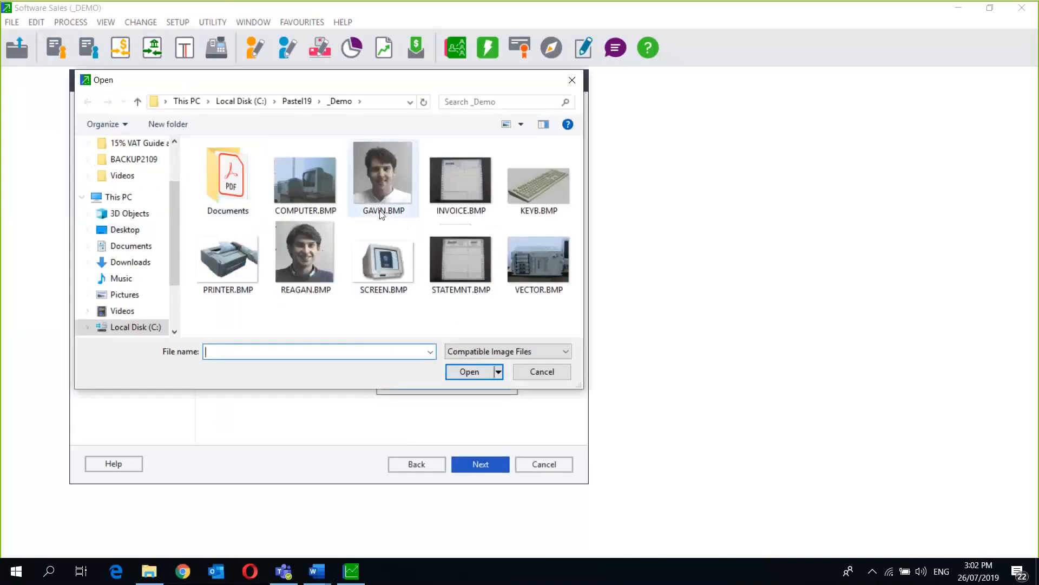
- Insert KEYB.BMP as the logo, accept the resize warning, and process the ProgressBlue layout
click(529, 193)
double_click(529, 193)
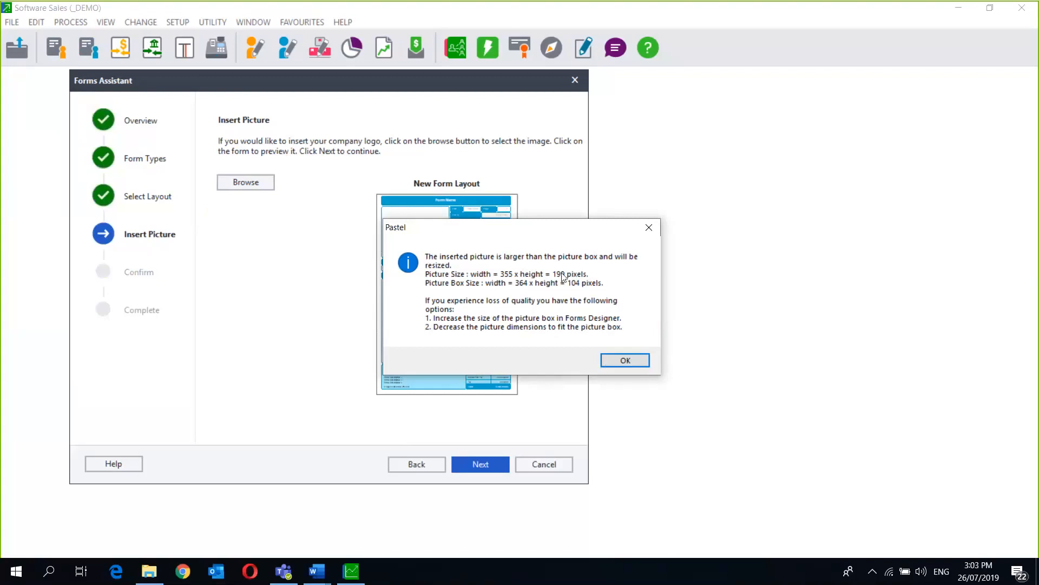
click(626, 364)
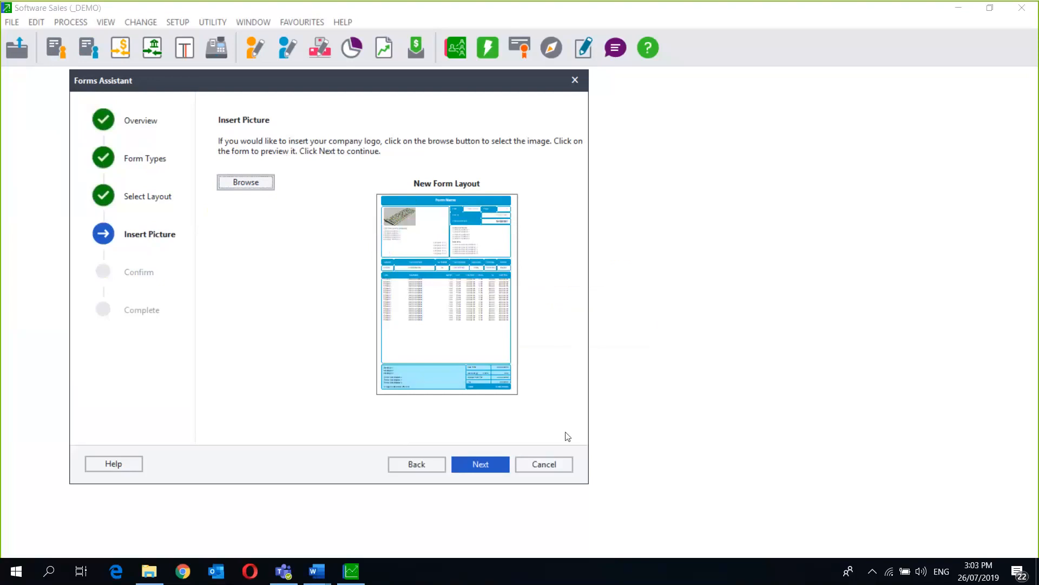
click(481, 467)
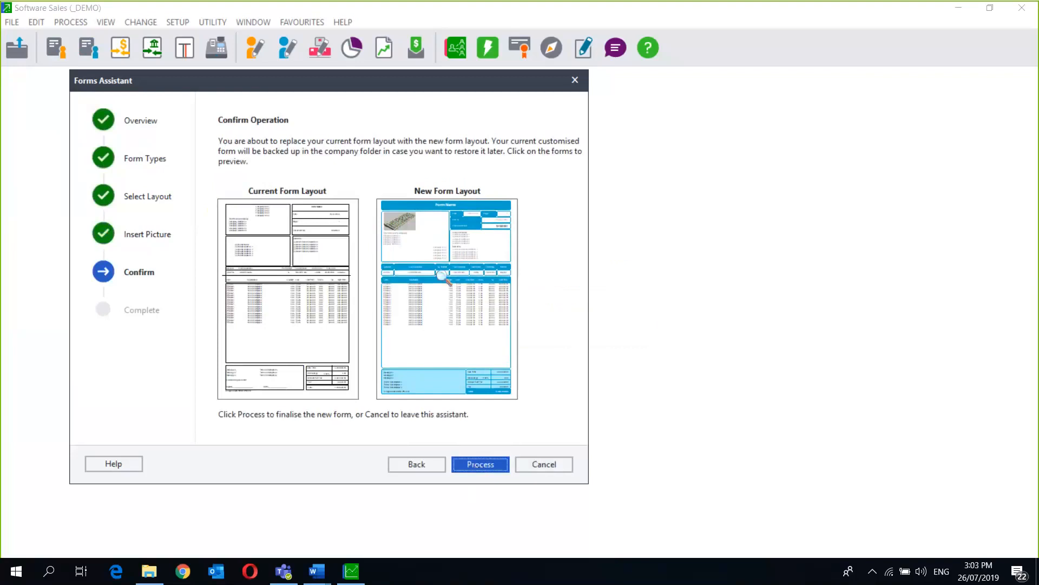
click(488, 463)
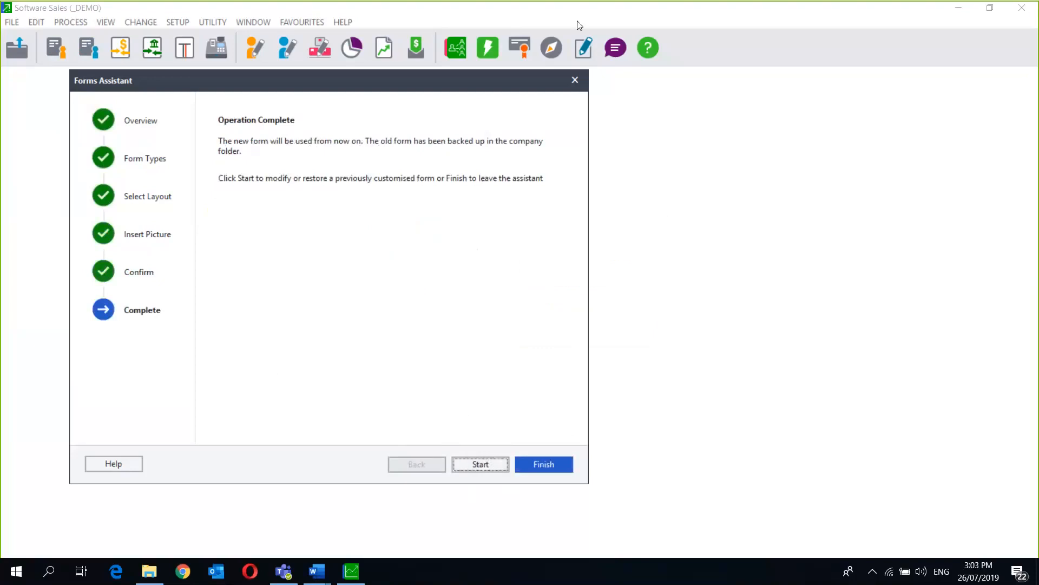
- Close the Forms Assistant and look through the Utility and Setup menus
click(575, 81)
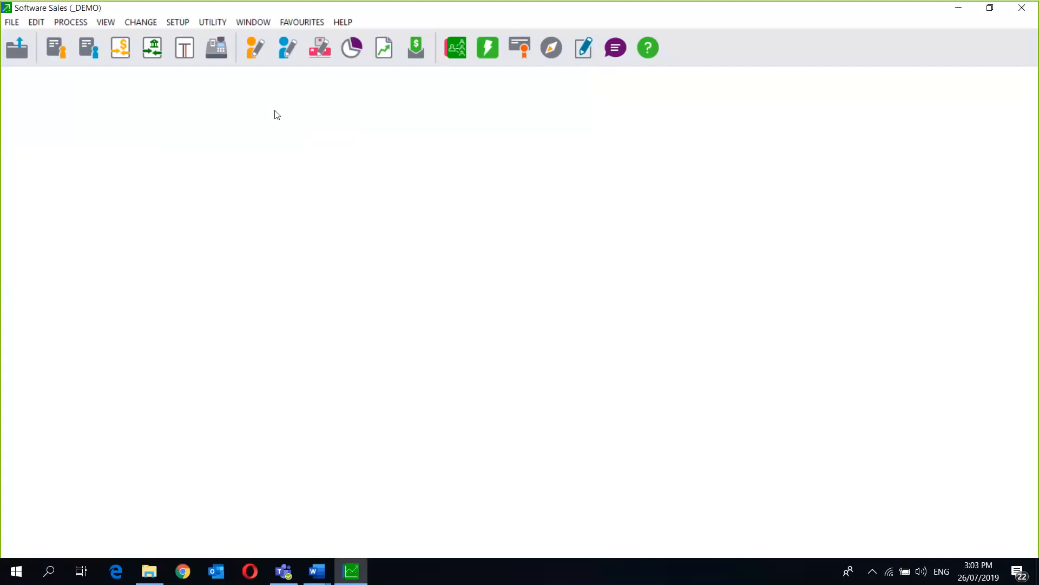
click(213, 22)
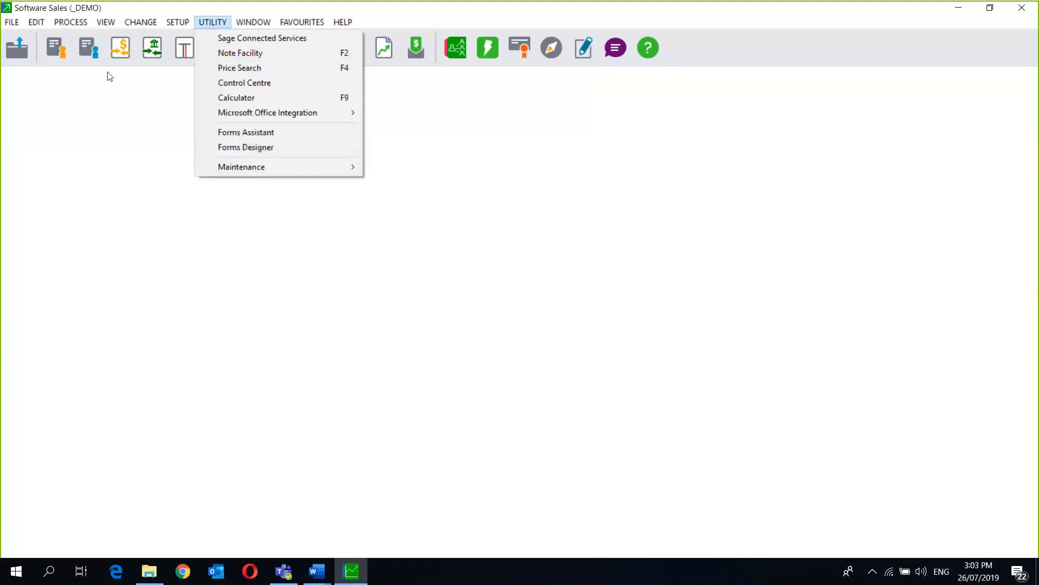
click(100, 86)
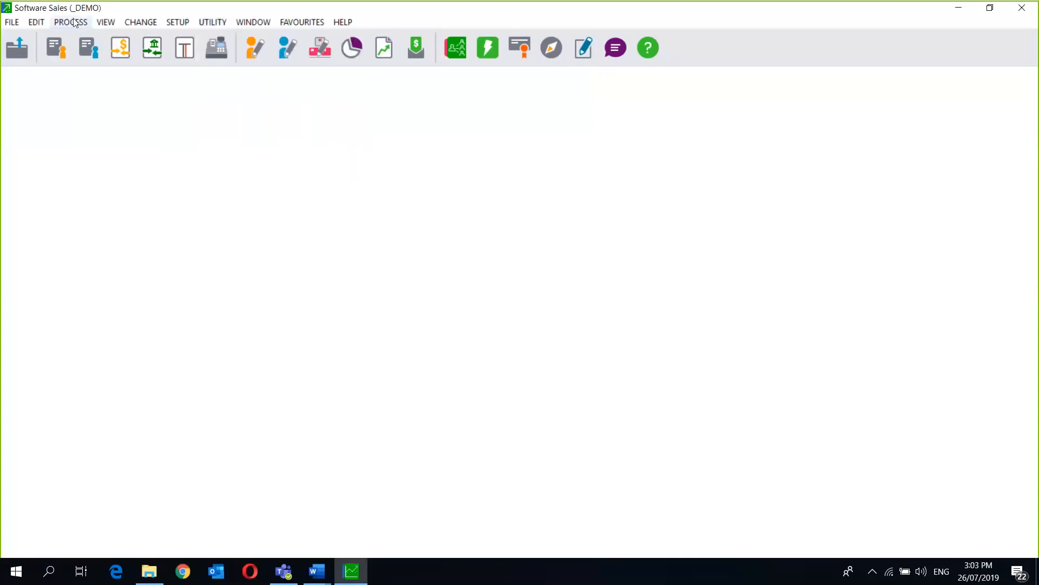
click(182, 24)
mouse_move(231, 190)
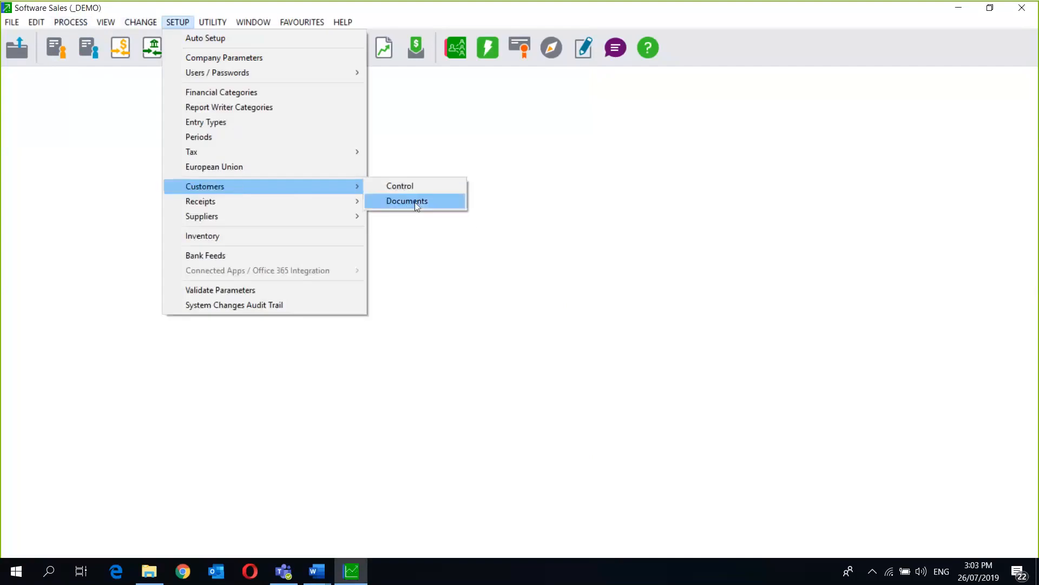
click(415, 202)
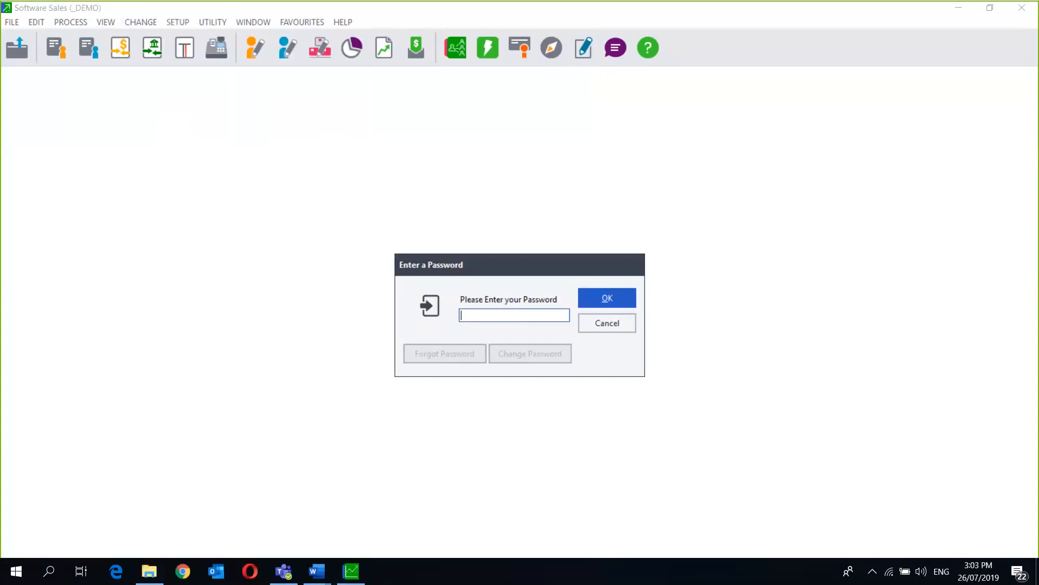
key(Return)
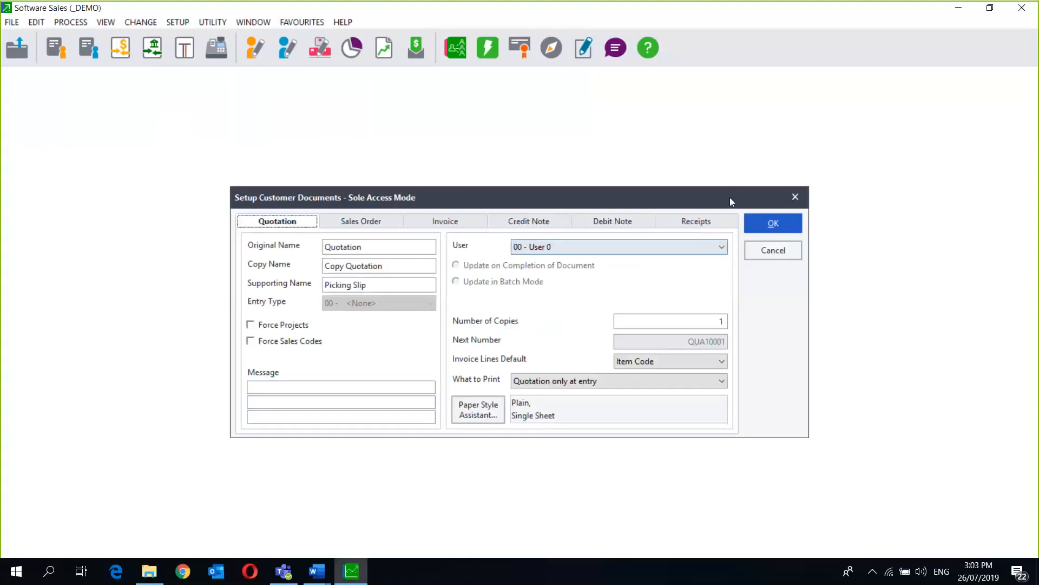
drag(729, 198, 627, 184)
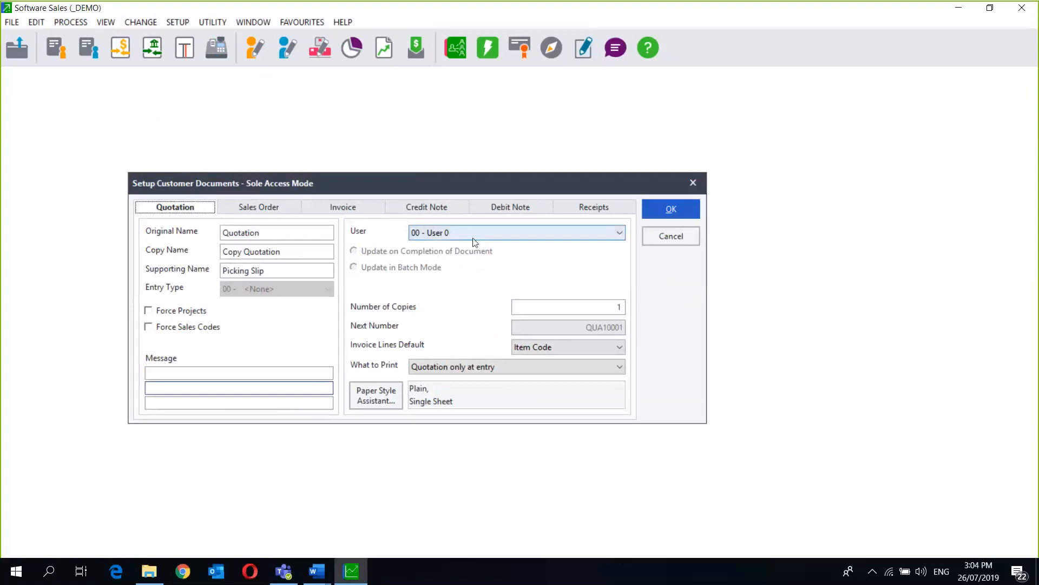
click(672, 236)
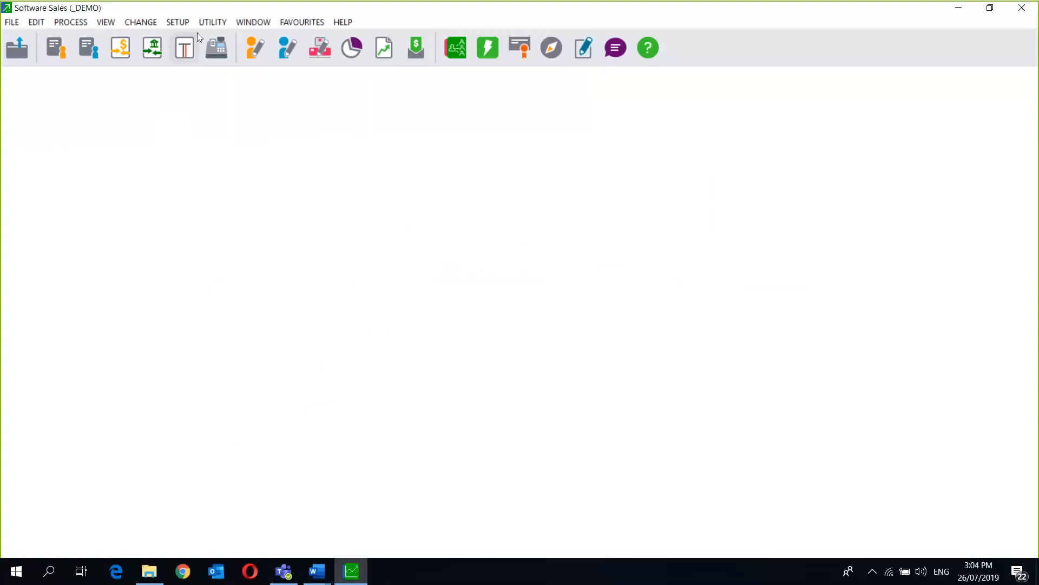
- Launch Forms Designer from the Utility menu
click(224, 22)
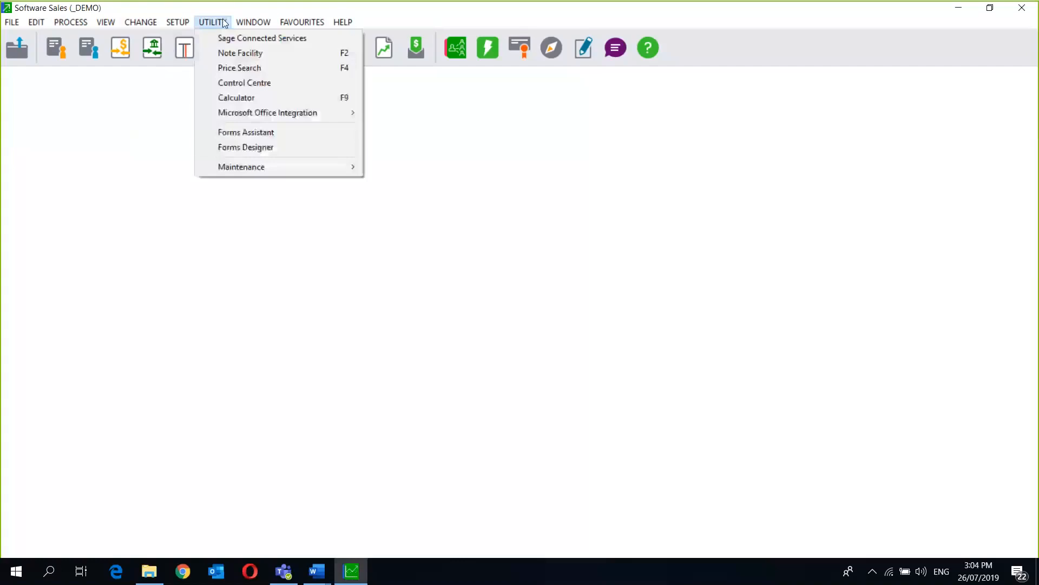
click(257, 151)
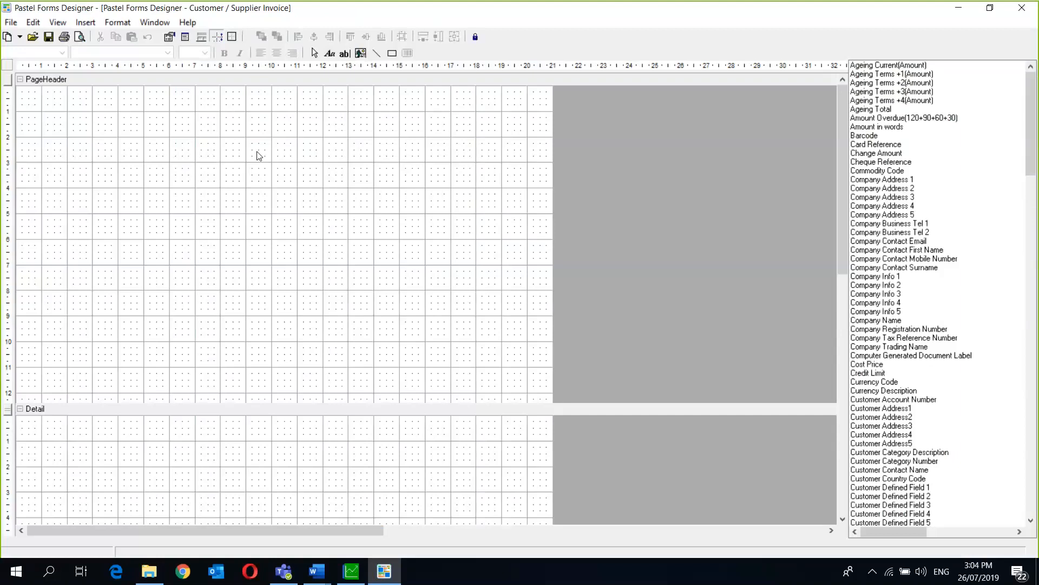
- Start opening an existing form and pick Forms Folder as the location
click(12, 23)
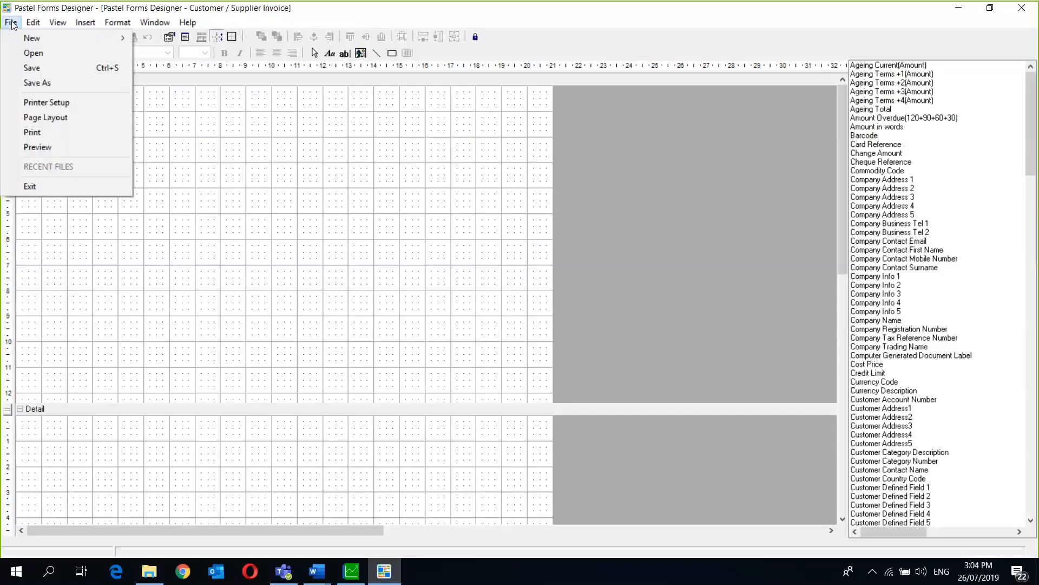
click(80, 53)
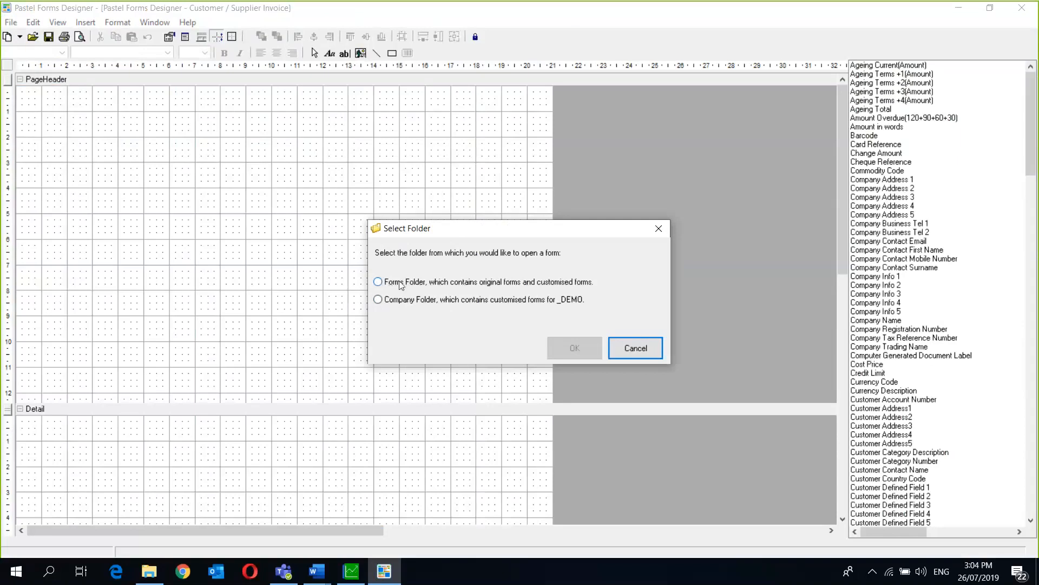
click(378, 282)
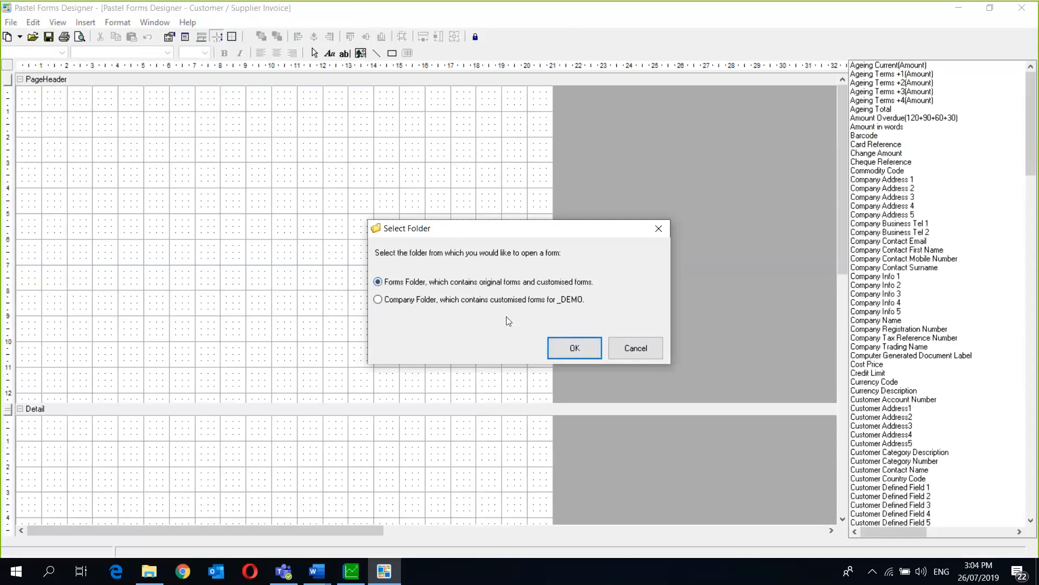
click(576, 349)
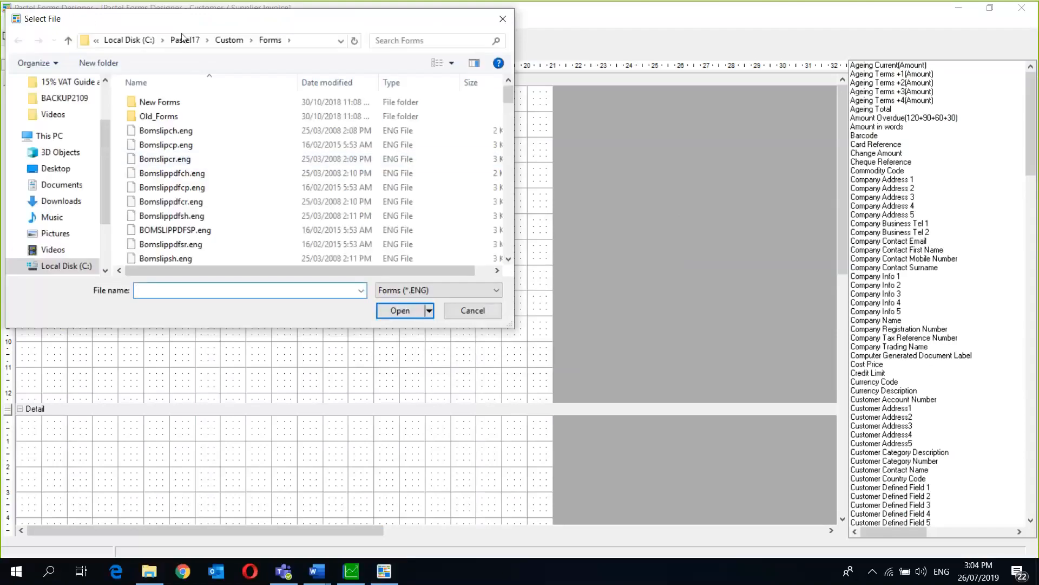
click(135, 41)
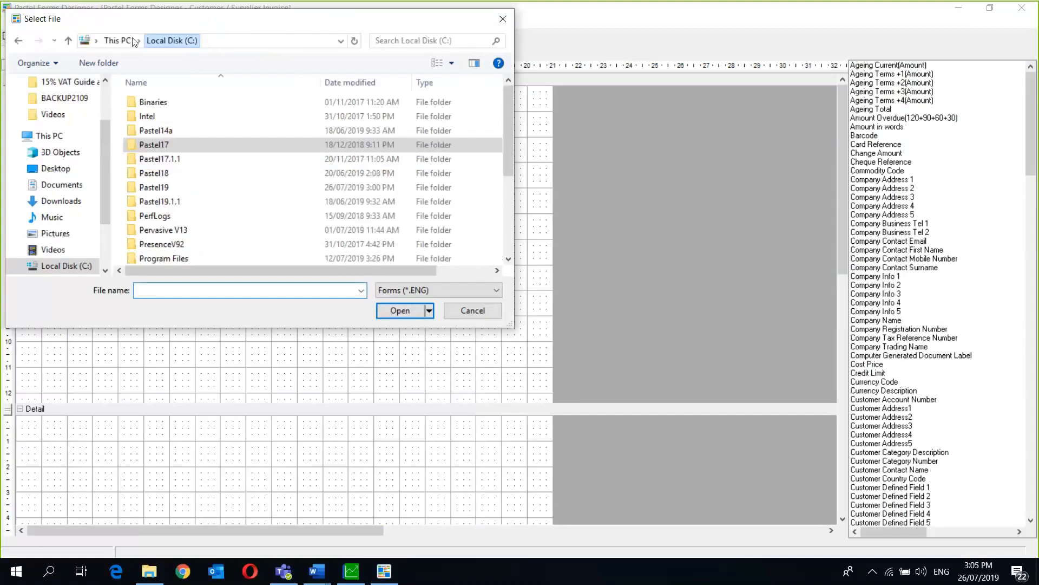
double_click(190, 190)
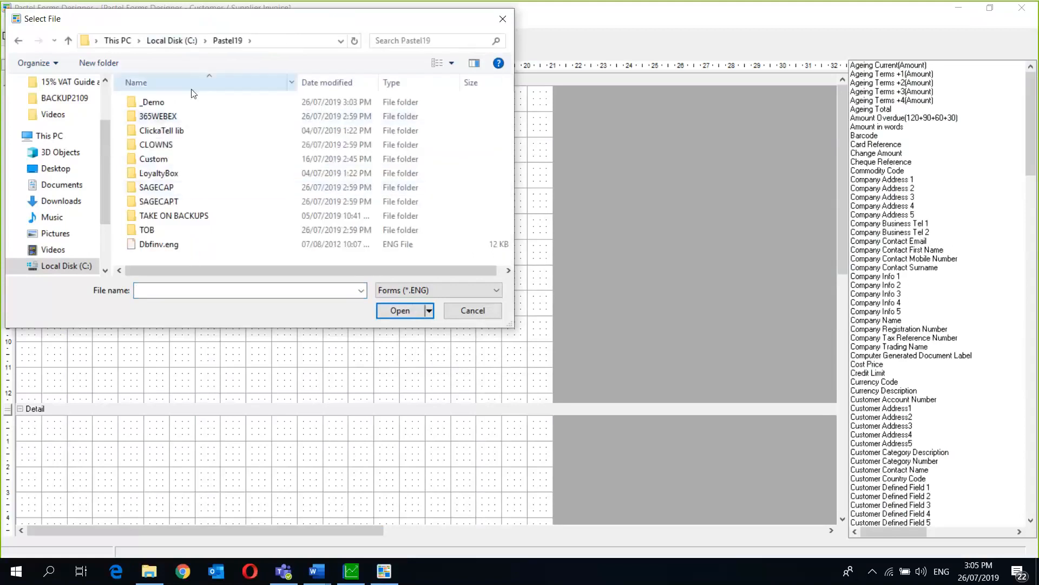
click(190, 161)
double_click(190, 161)
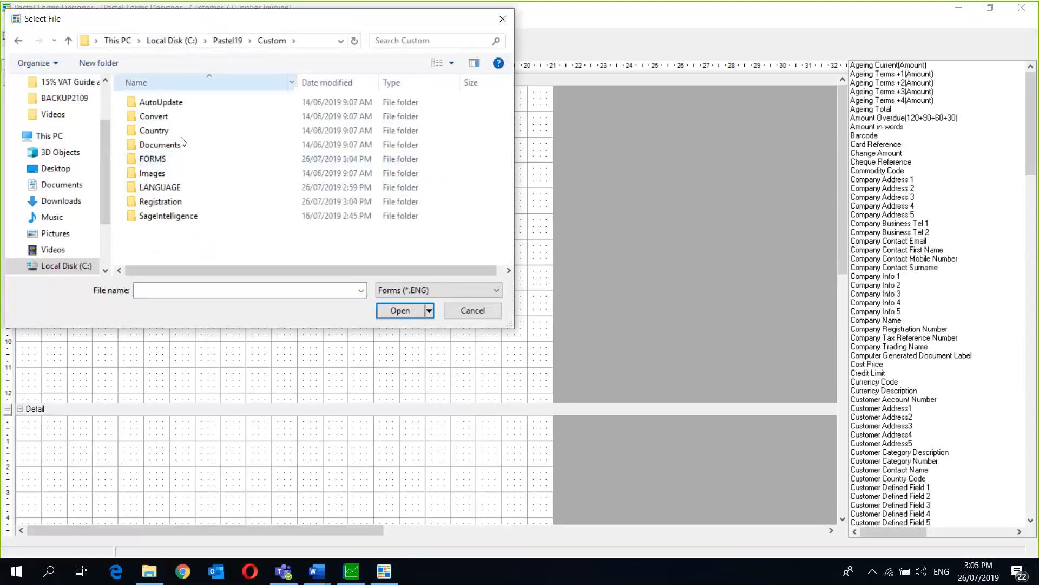
double_click(181, 159)
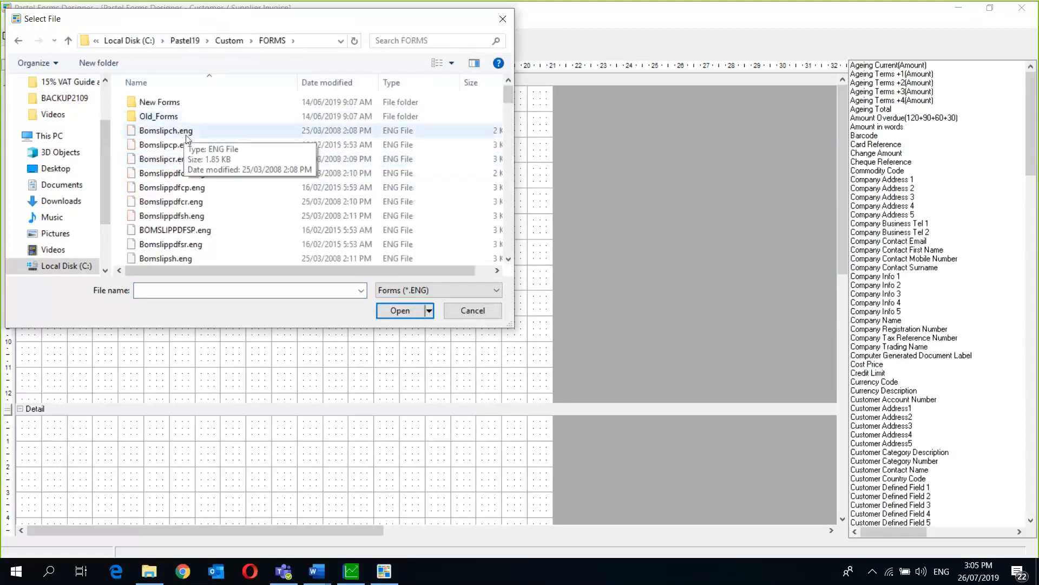
click(510, 261)
click(509, 262)
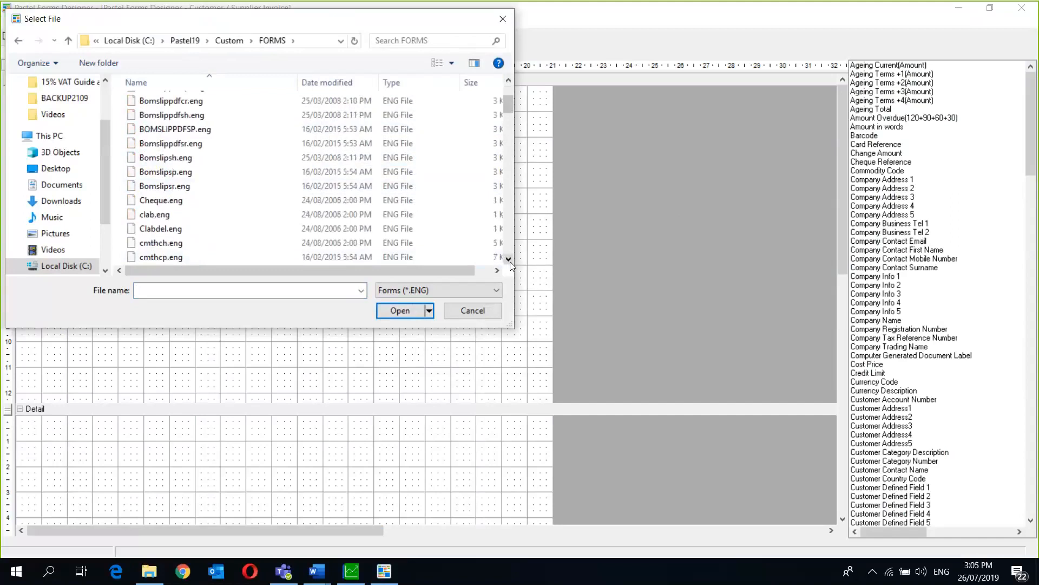
click(510, 262)
click(510, 261)
click(510, 262)
click(510, 262)
click(510, 261)
click(510, 262)
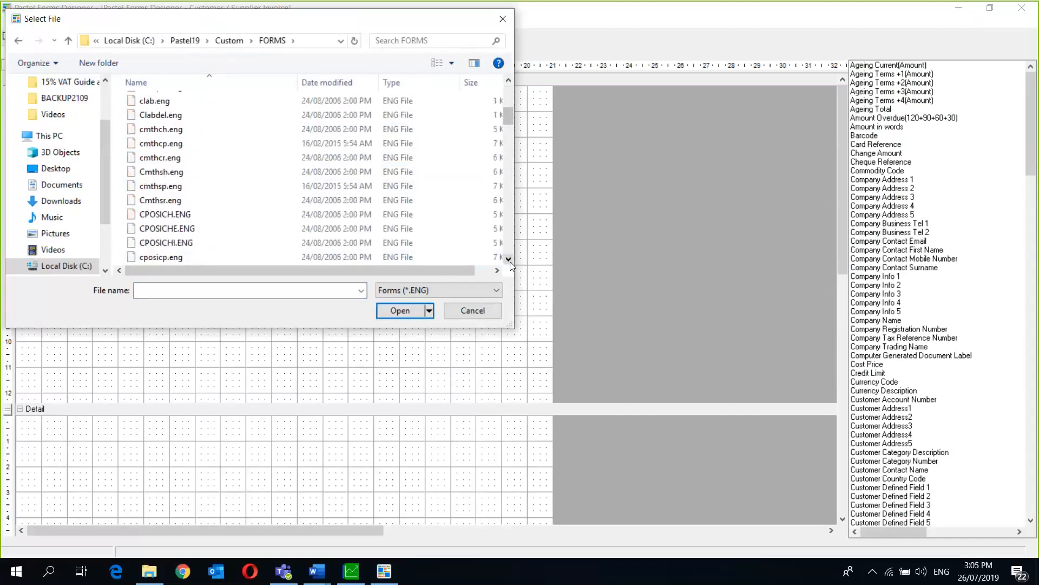
click(509, 261)
click(510, 261)
click(510, 262)
click(510, 261)
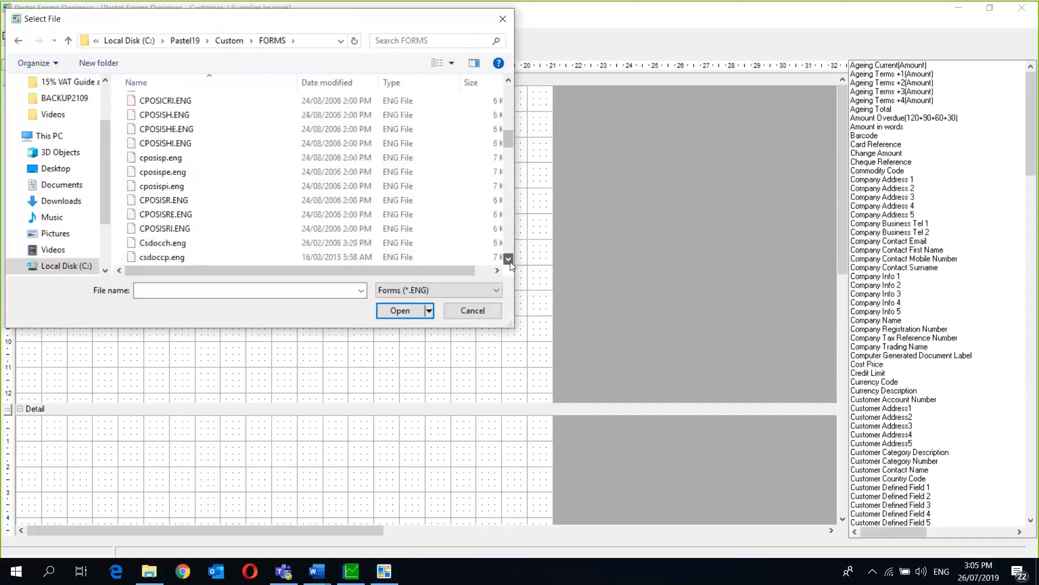
click(509, 261)
click(510, 261)
click(510, 262)
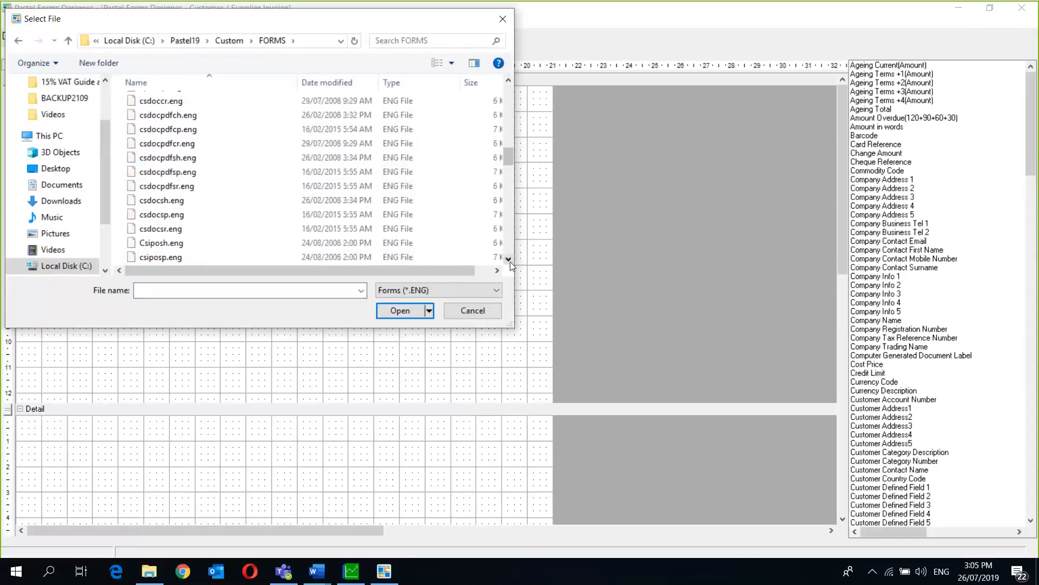
click(510, 261)
click(510, 262)
click(510, 261)
click(510, 261)
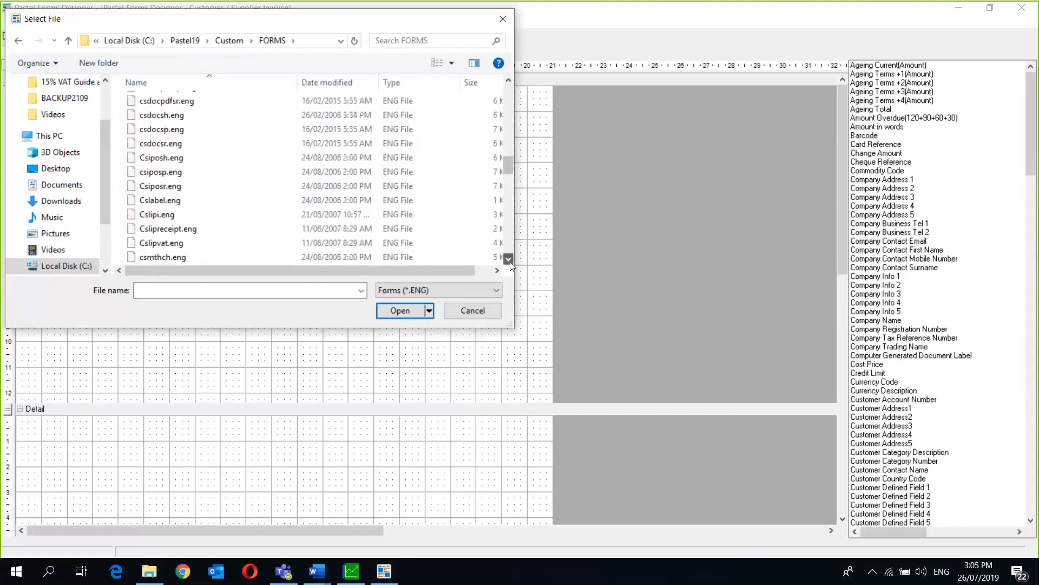
click(510, 262)
click(510, 261)
click(510, 261)
click(510, 262)
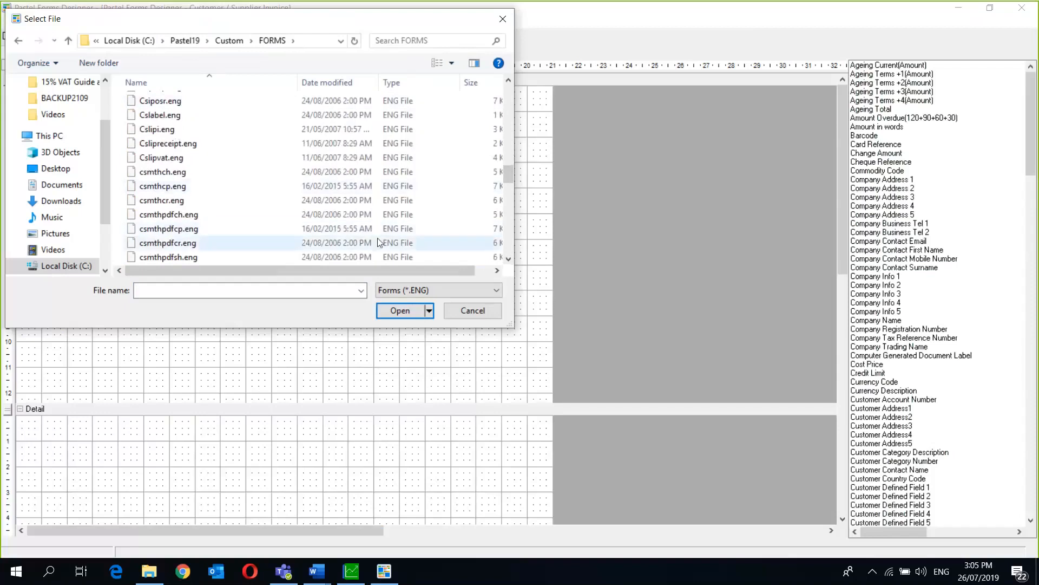
drag(512, 180, 507, 137)
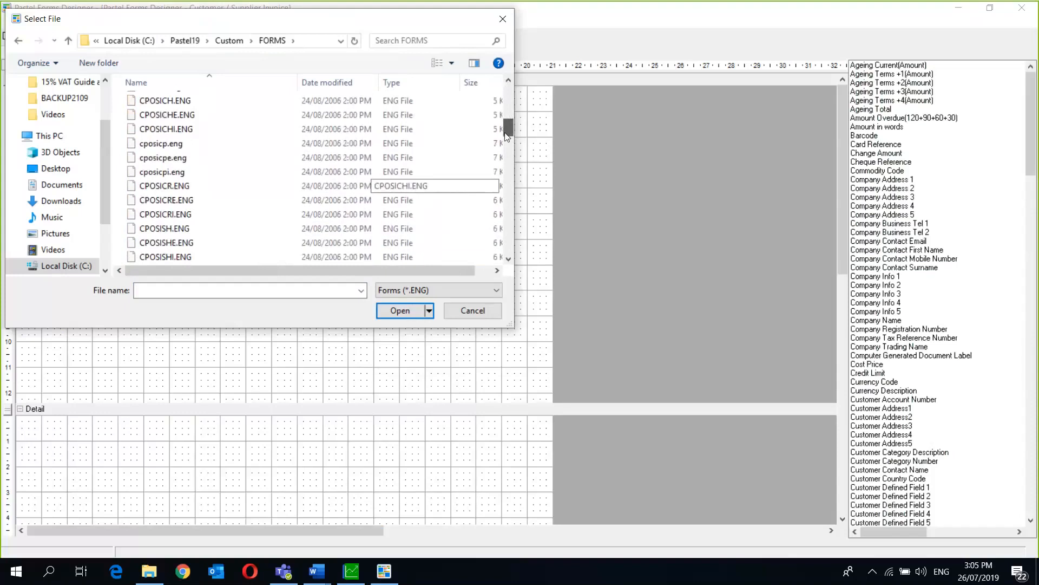
drag(507, 135, 507, 124)
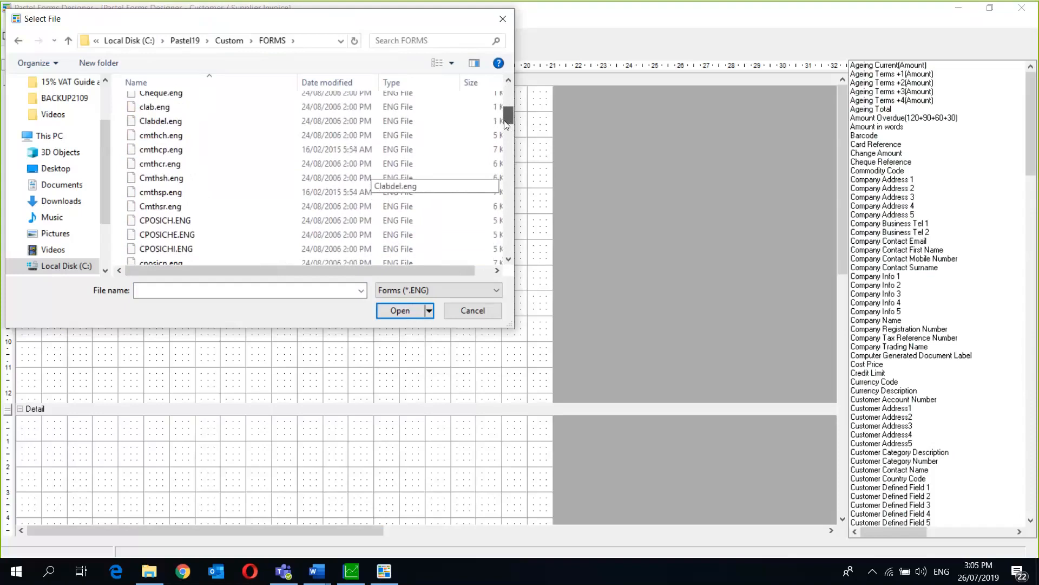
drag(504, 121, 505, 122)
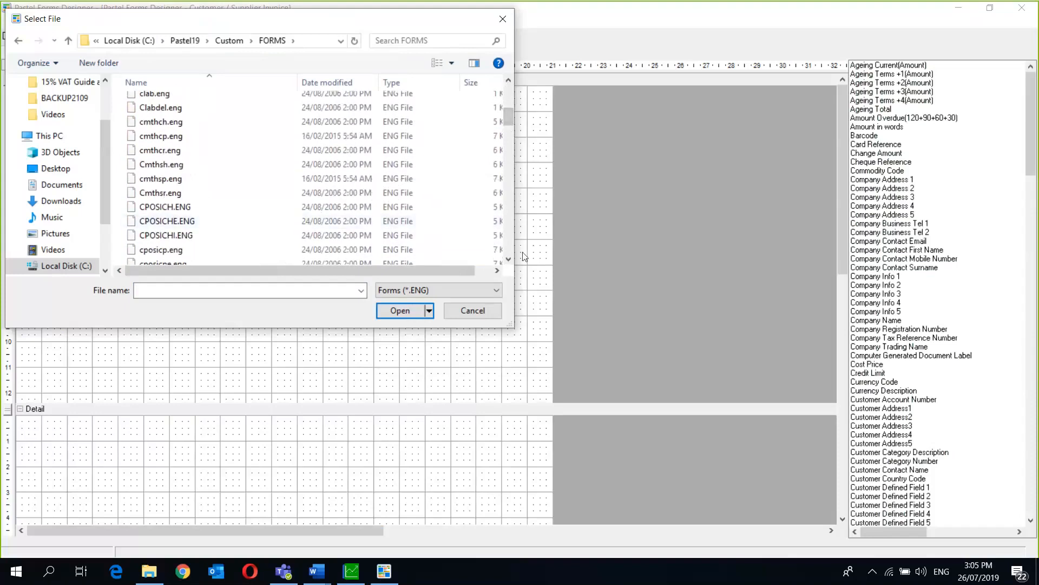
click(509, 260)
drag(509, 260, 509, 261)
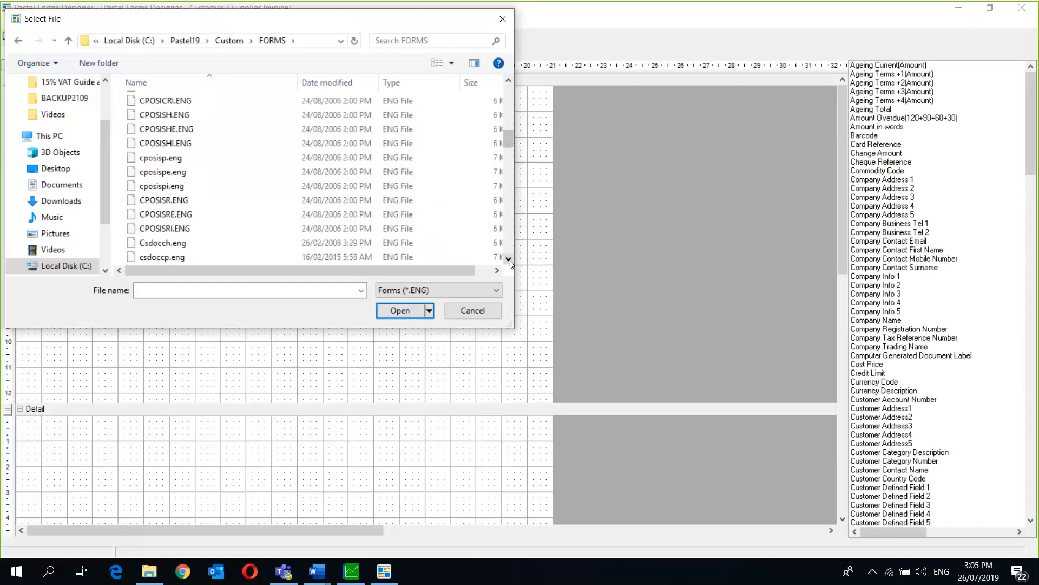
click(508, 261)
click(509, 261)
click(509, 261)
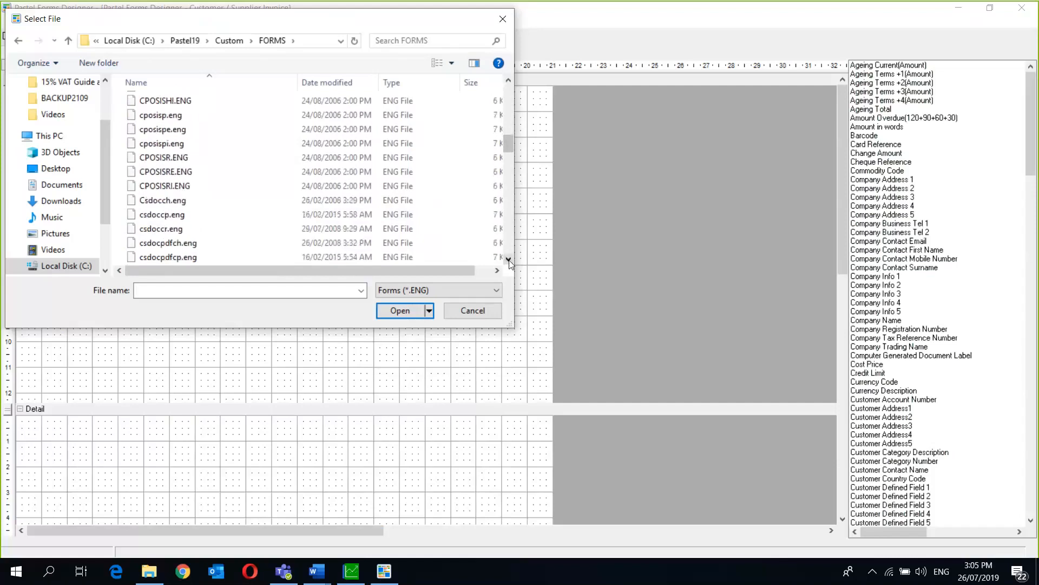
click(509, 261)
click(509, 260)
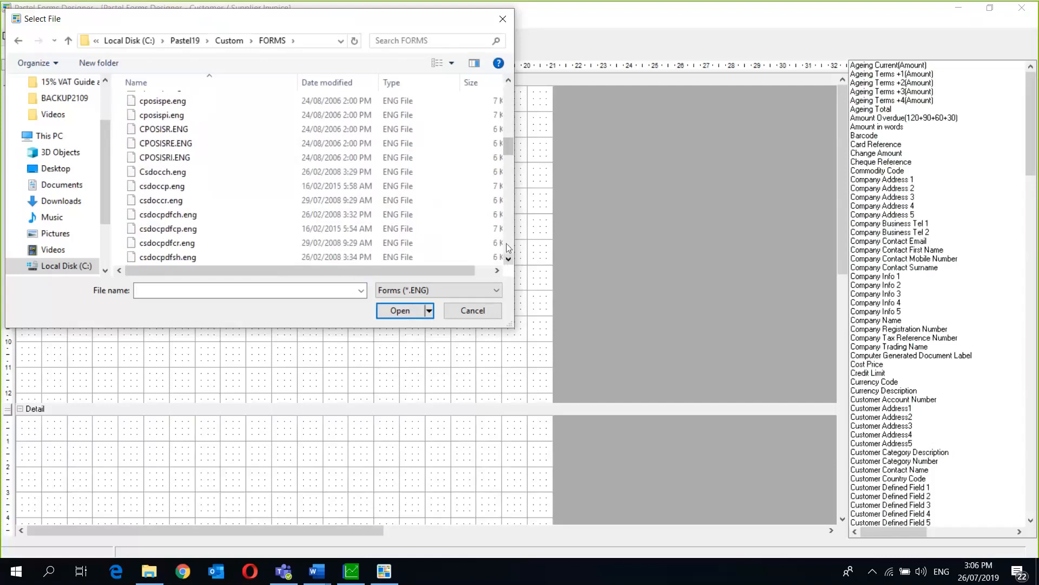
- Enter 'csdoc' as the file name and open CSDOC_Tmp_FormalBlue.zzz
click(201, 293)
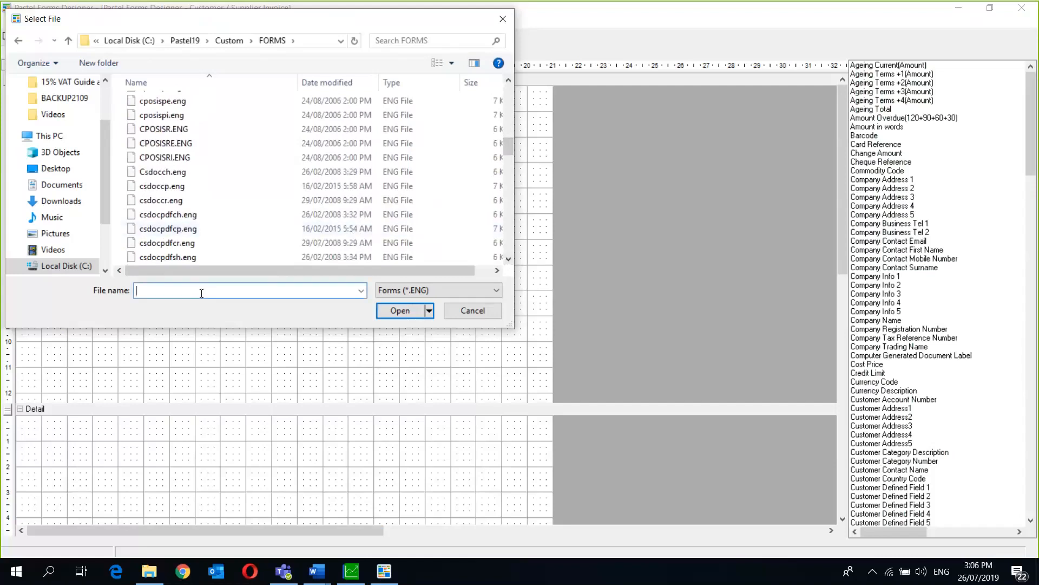
text(csdoc)
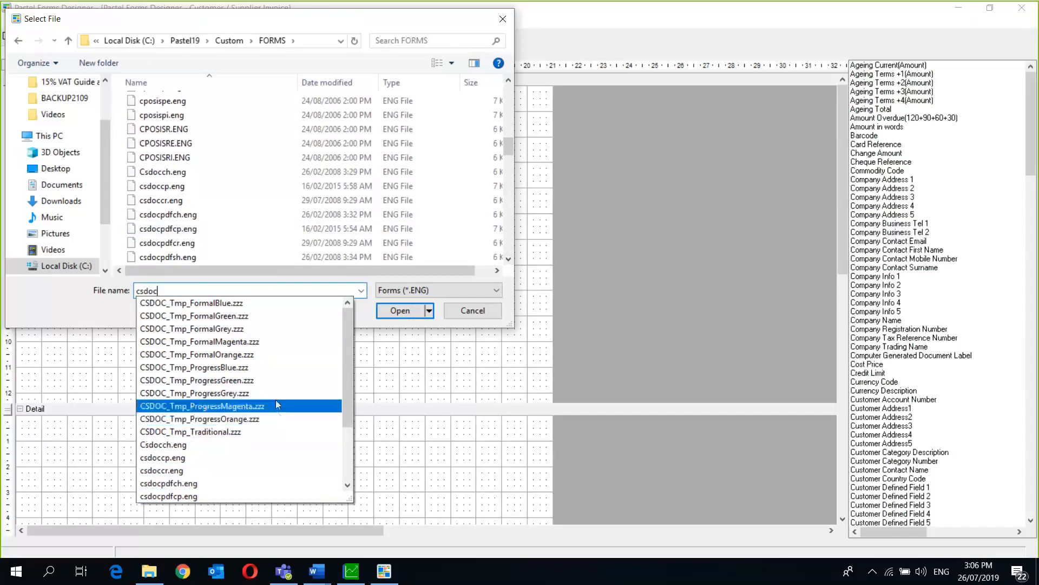
click(298, 304)
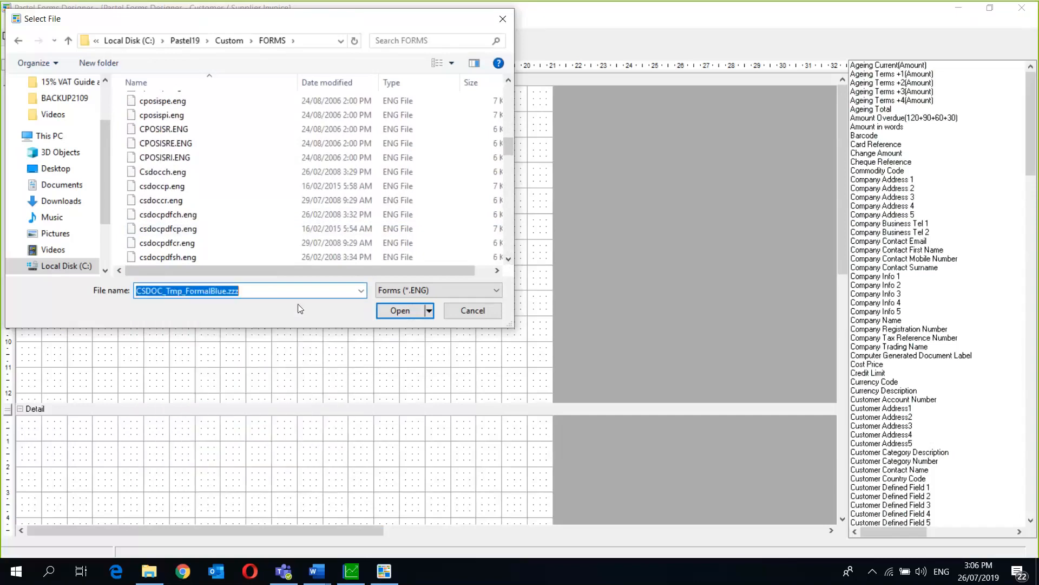
click(384, 312)
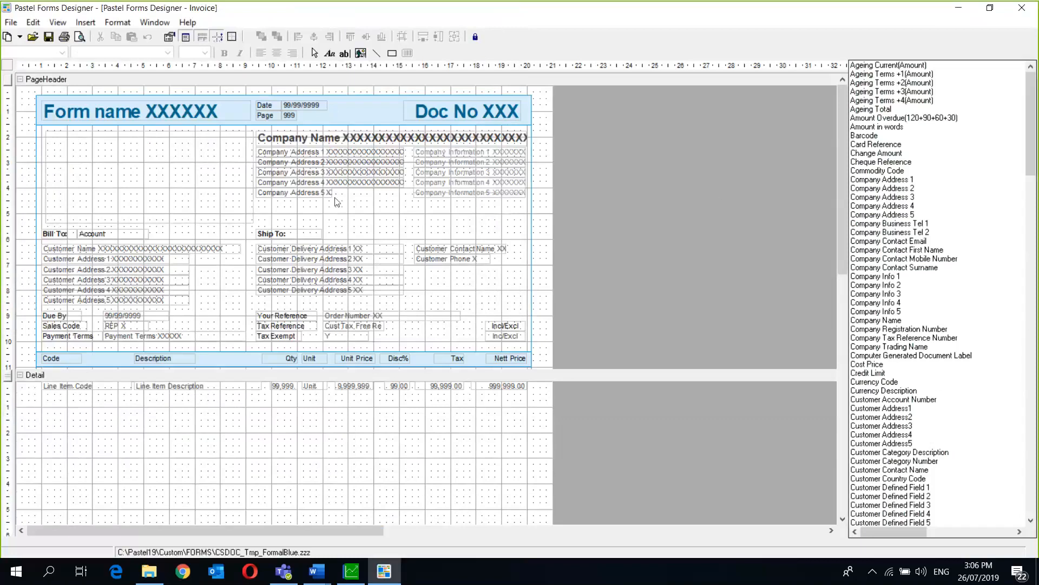
- Insert a picture frame in the blank header box below Form name
click(87, 20)
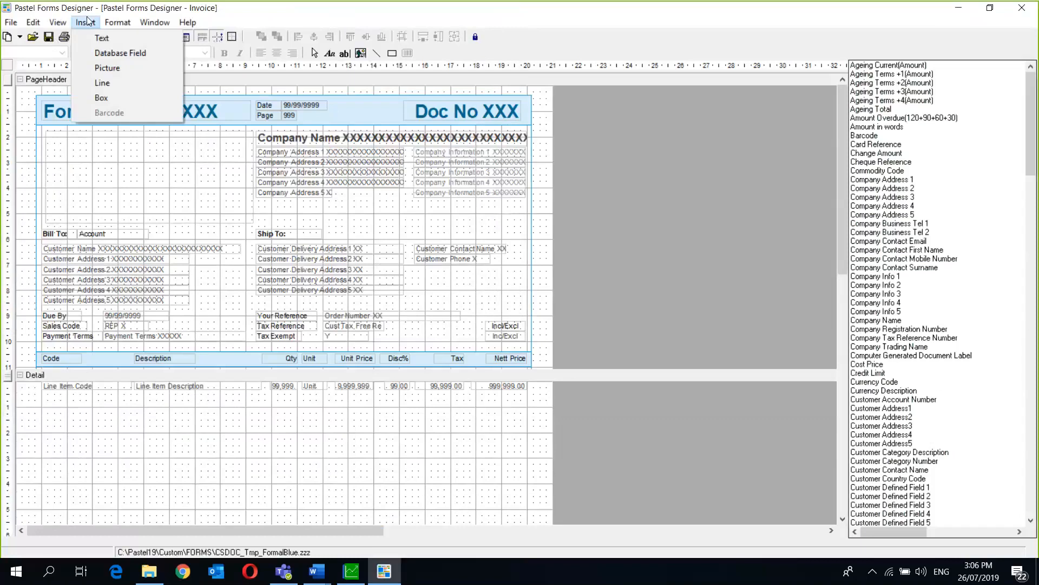
click(106, 67)
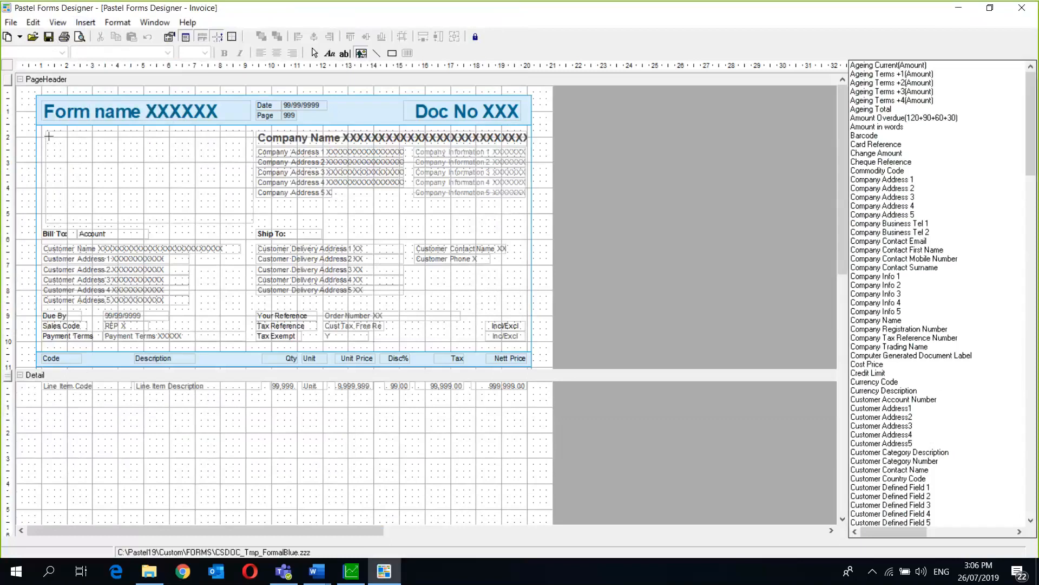
mouse_move(48, 134)
mouse_down()
mouse_move(246, 219)
mouse_move(241, 210)
mouse_up()
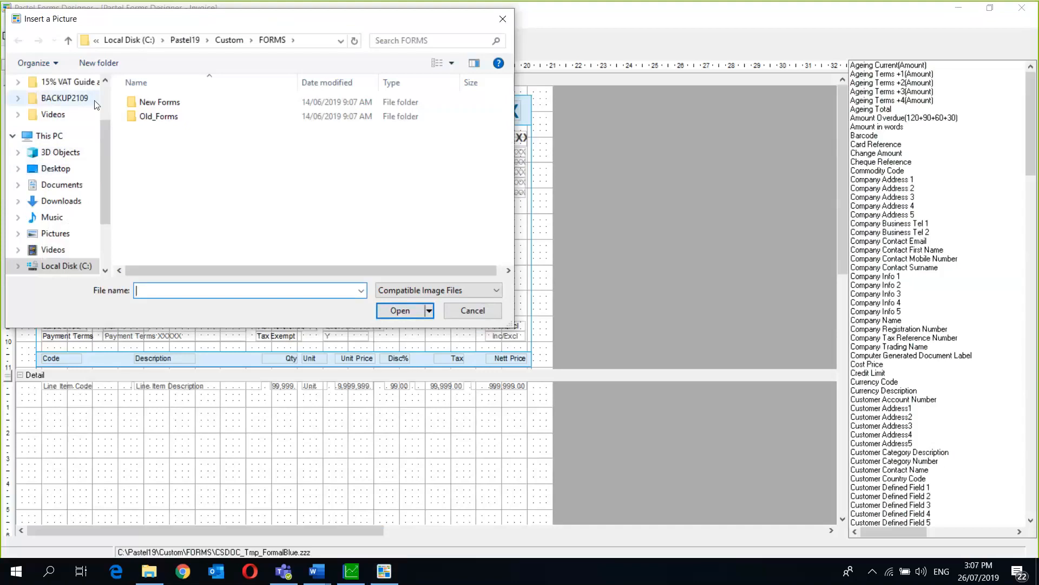
- Insert an image from Local Disk (C:) > Pastel19 and dismiss the Invalid picture warning
click(56, 234)
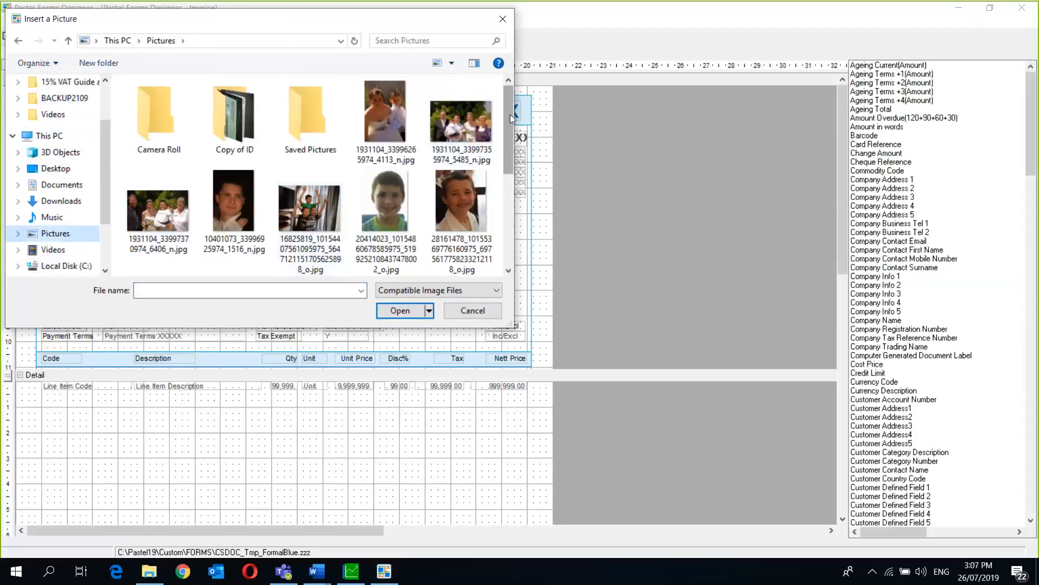
mouse_move(510, 115)
mouse_down()
mouse_move(510, 217)
mouse_move(509, 115)
mouse_up()
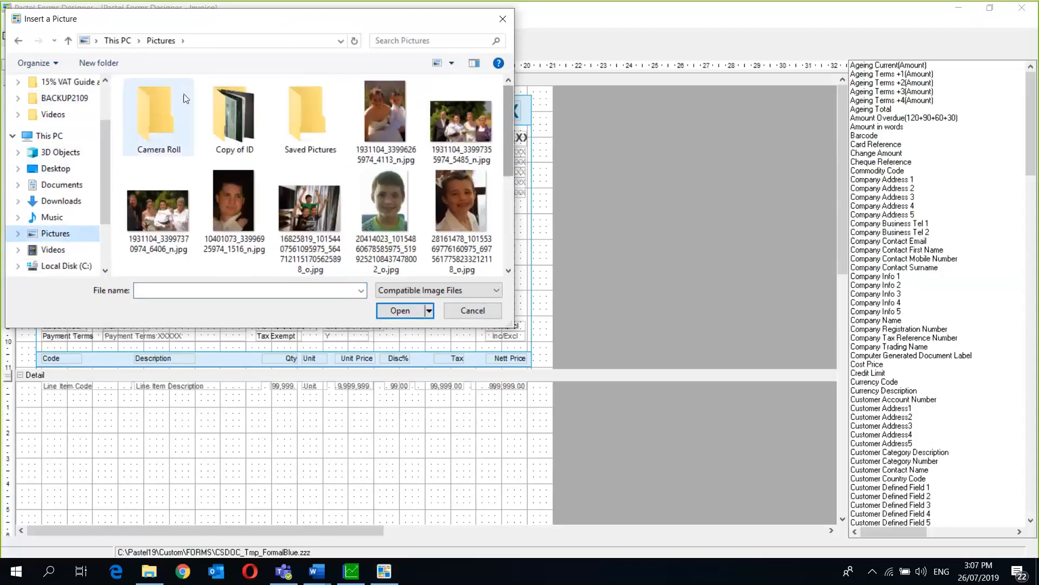
click(49, 138)
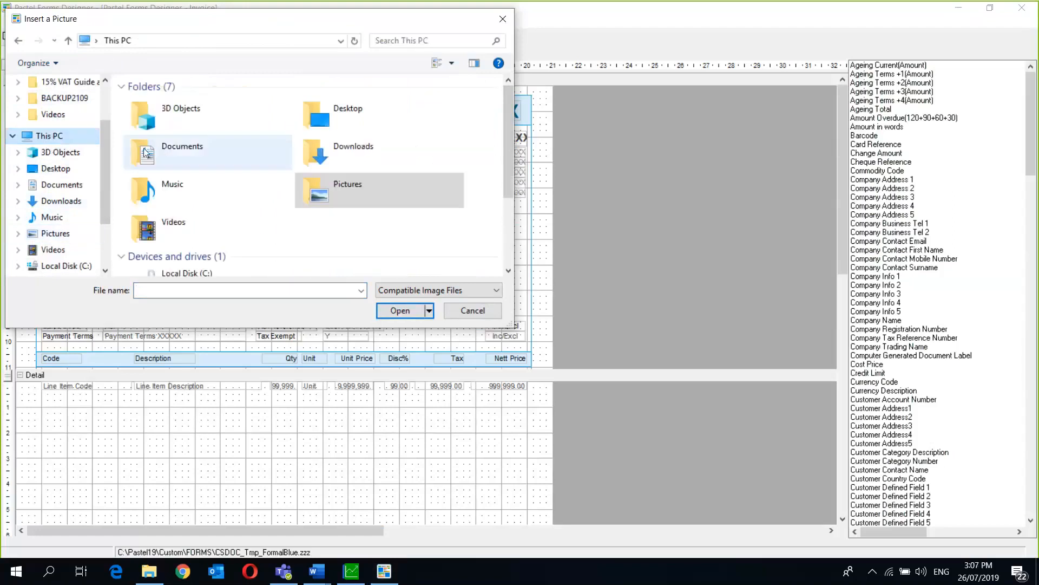
click(105, 92)
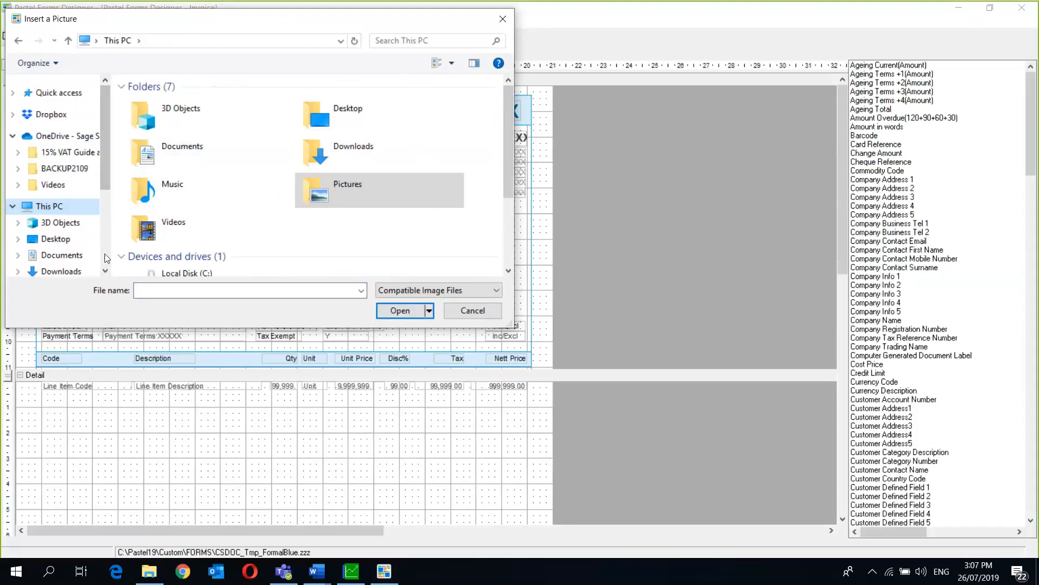
scroll(107, 258, down, 3)
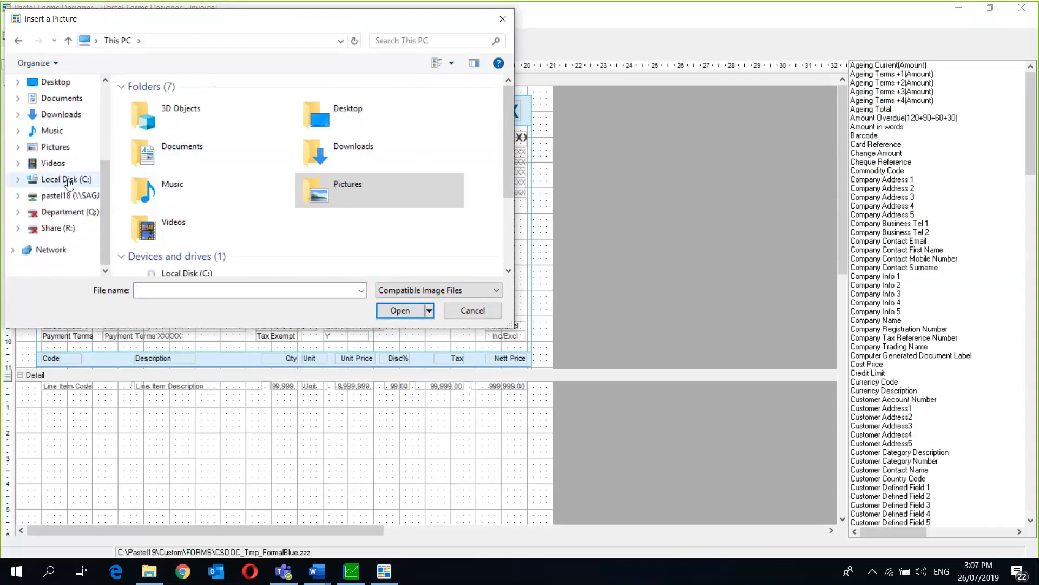
click(70, 180)
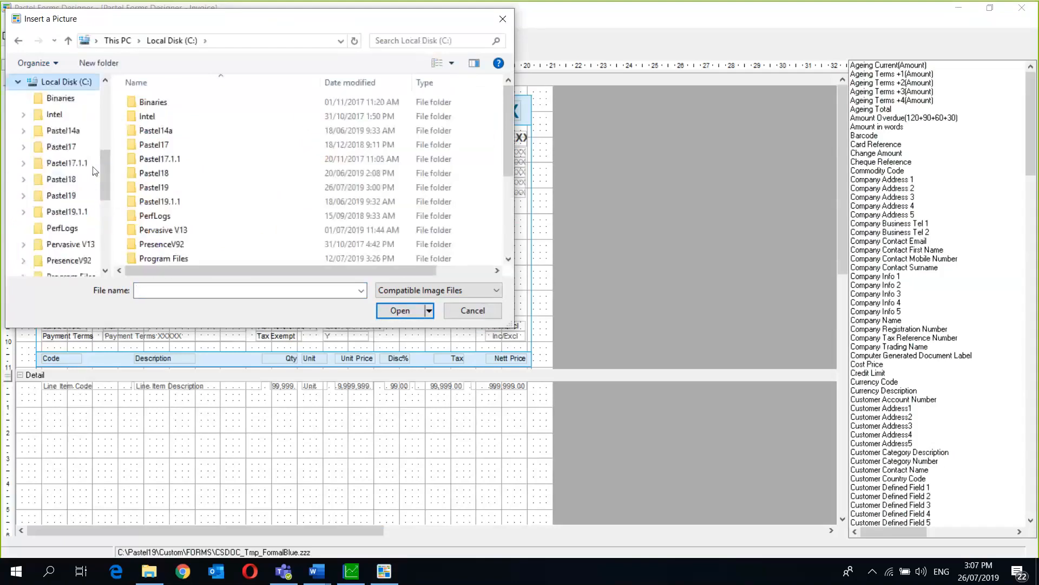
double_click(182, 187)
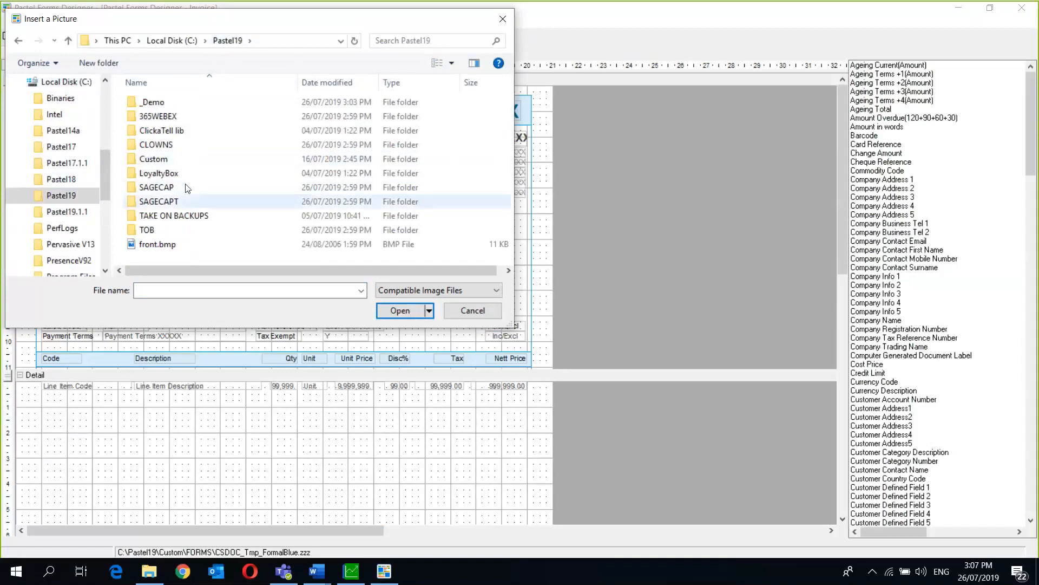
double_click(174, 251)
click(537, 334)
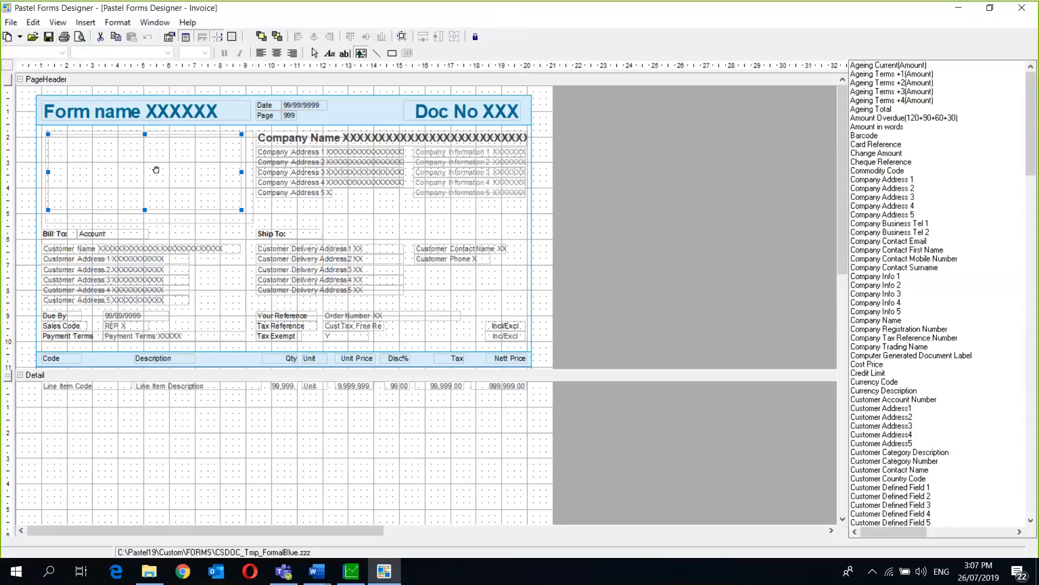
- Save the form as CSDOC_Tmp_FormalBlue.enz, then browse for the frame's Picture property image
click(49, 37)
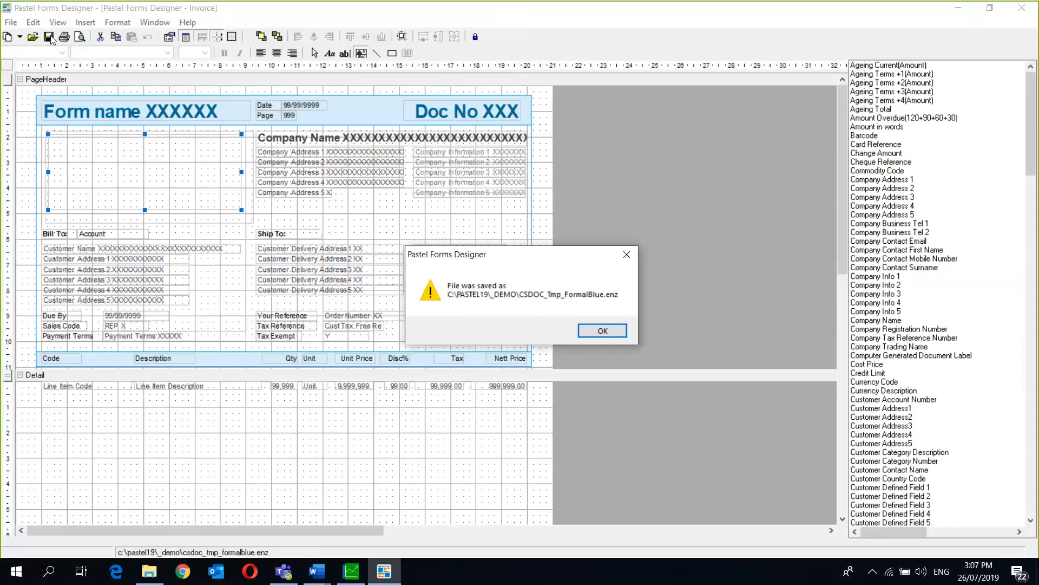
click(602, 330)
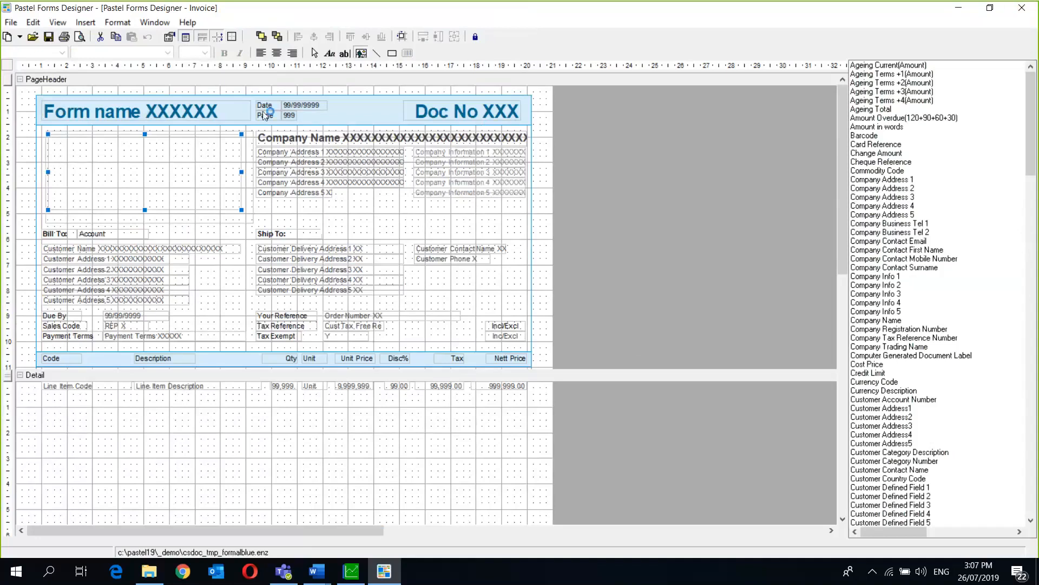
right_click(160, 159)
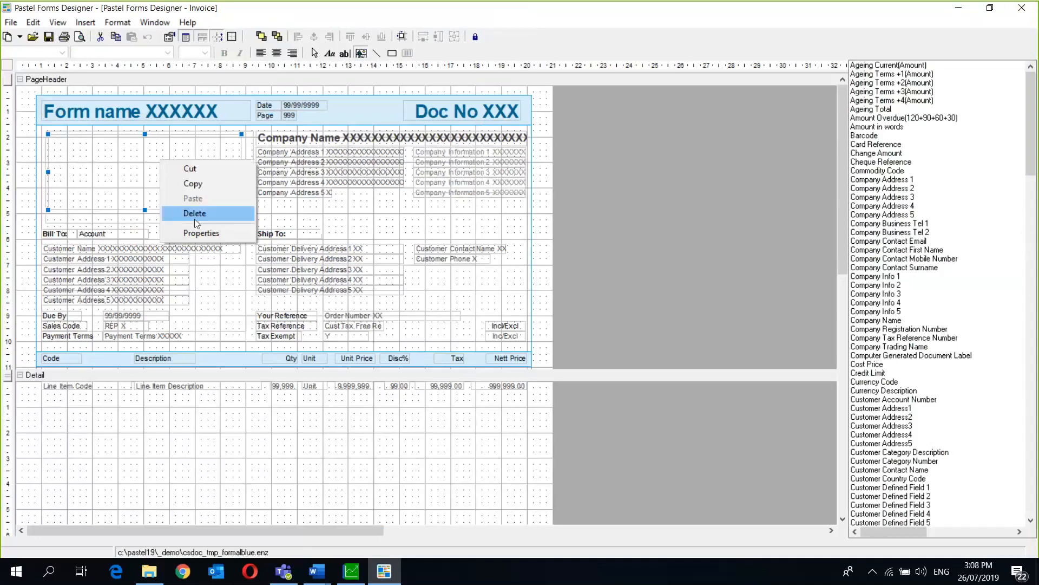
click(202, 234)
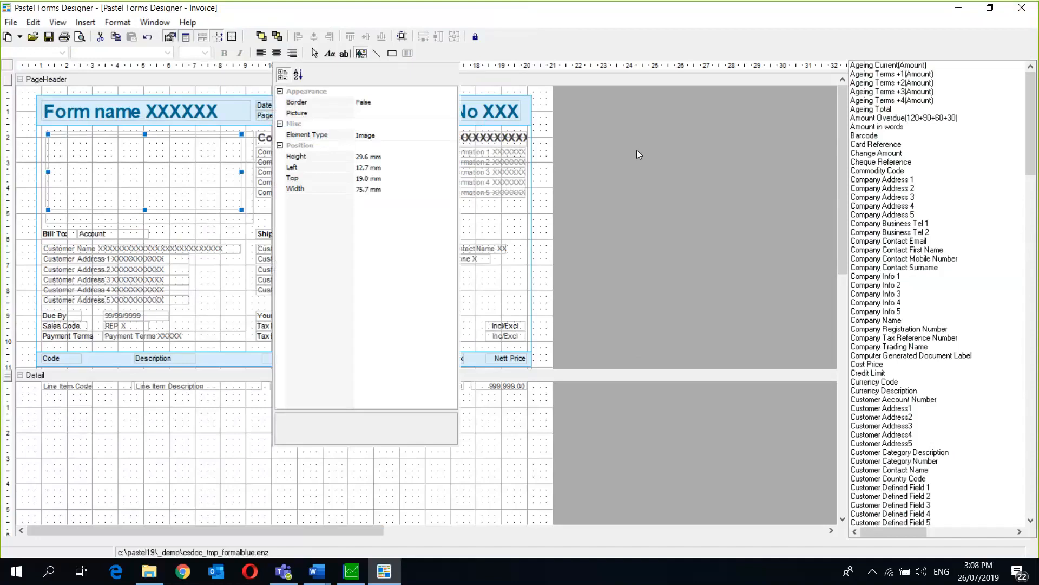
click(370, 113)
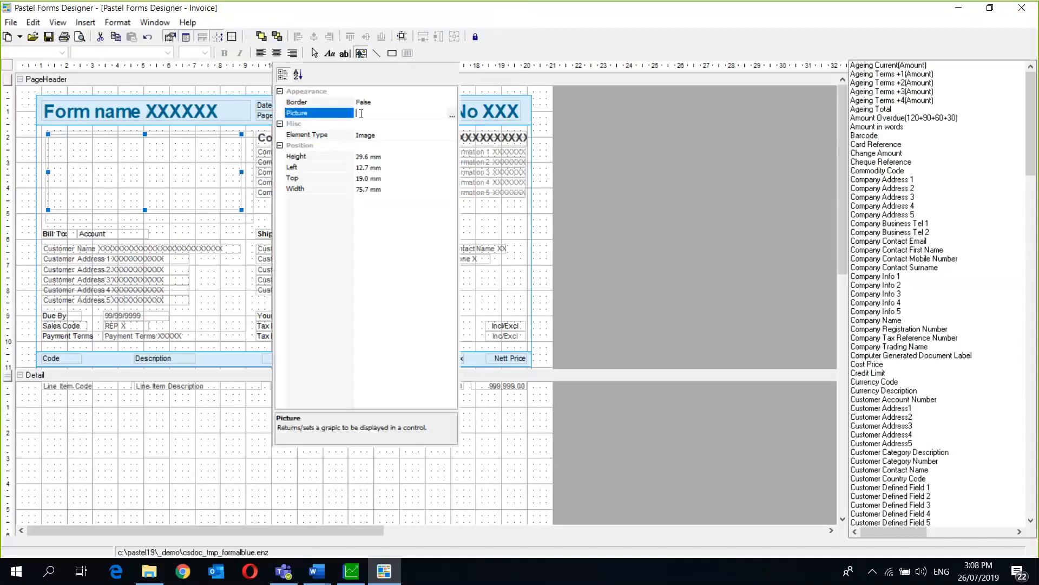
click(453, 116)
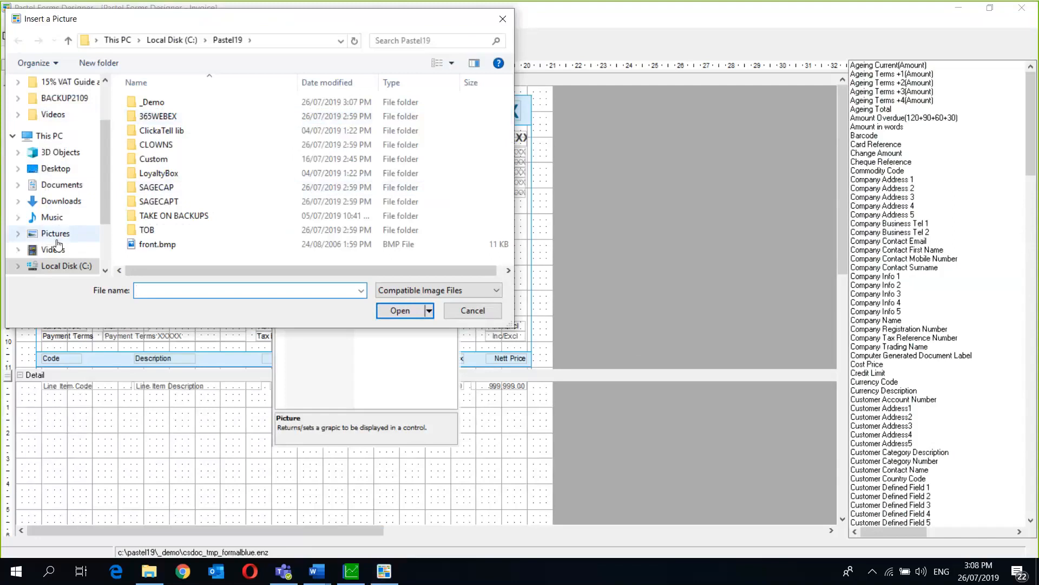
- Insert Sage_logo_bright_green.jpg from Desktop > PC Backup > Logo's into the header picture frame
click(60, 135)
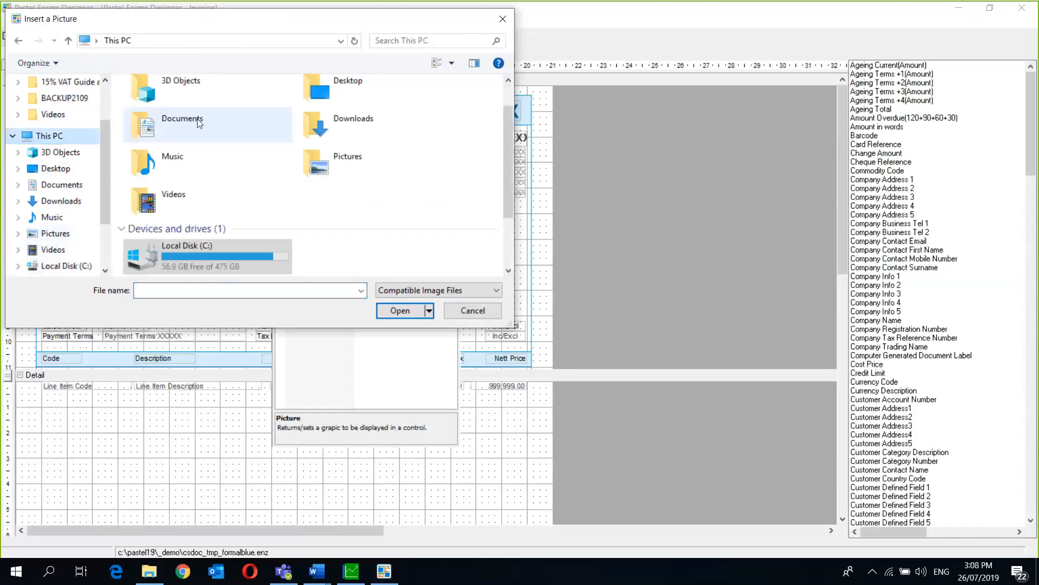
double_click(389, 81)
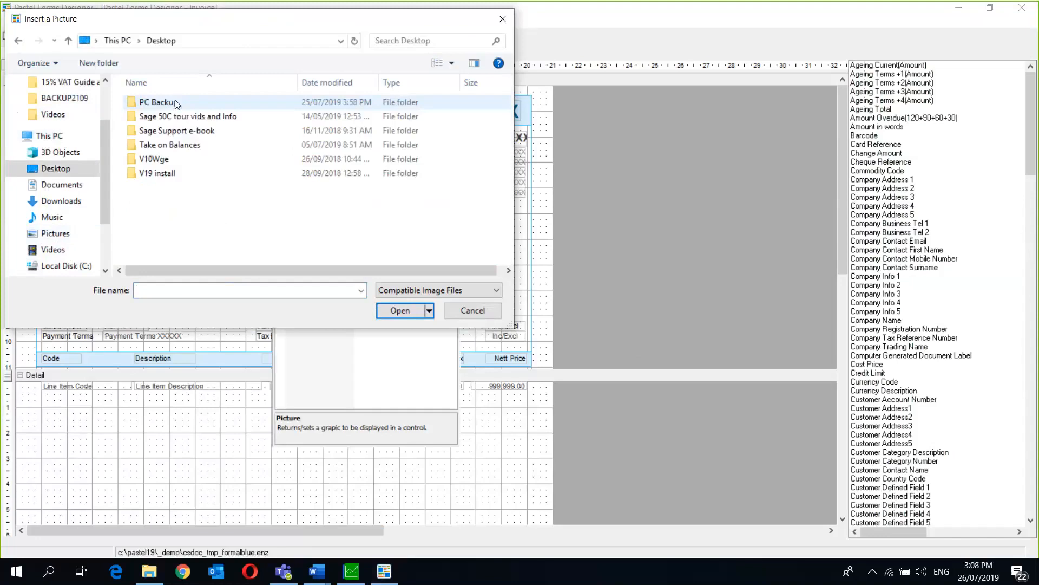
double_click(175, 103)
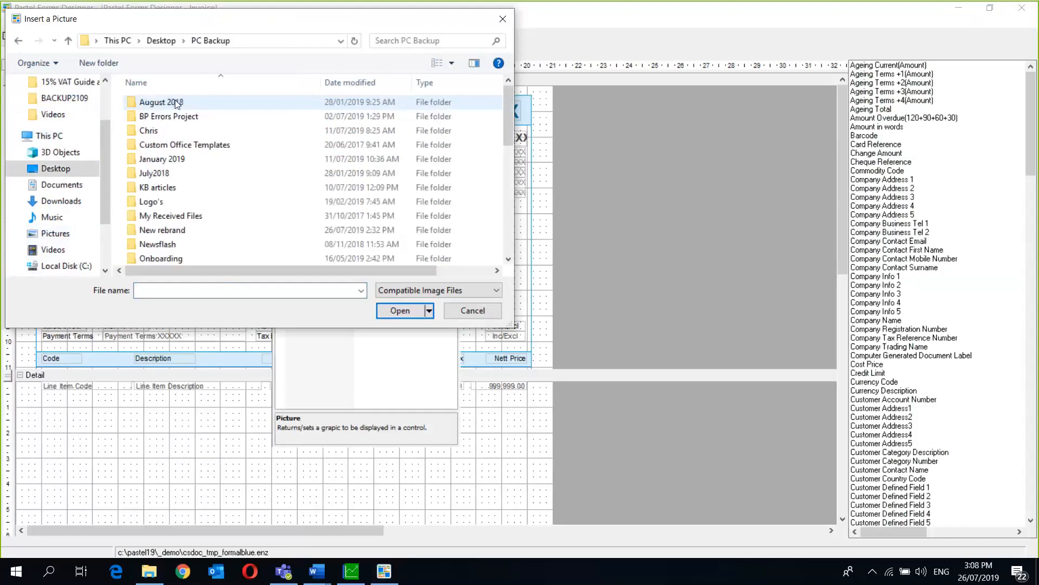
double_click(162, 208)
drag(512, 125, 509, 233)
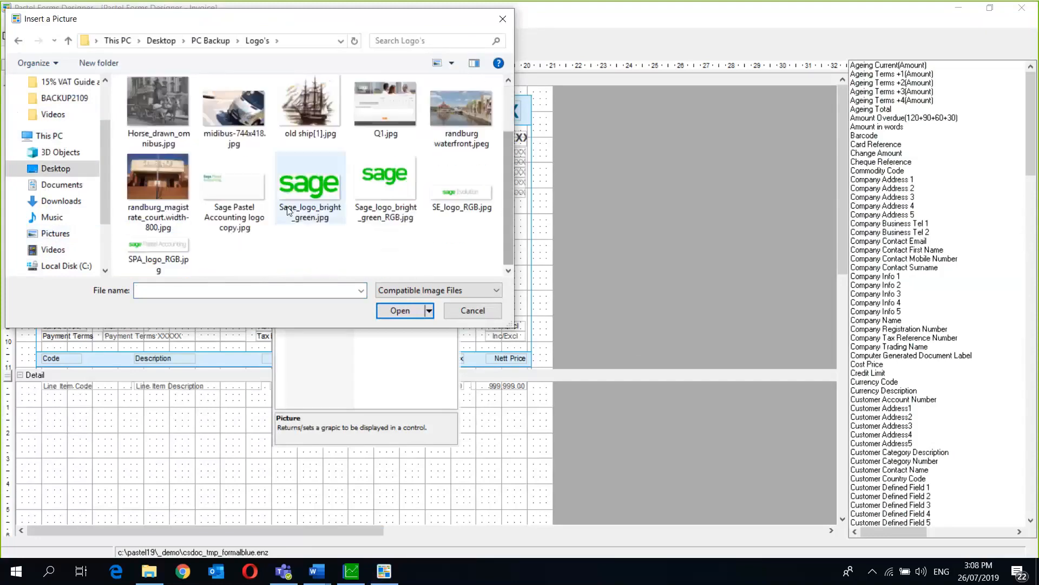
click(303, 196)
double_click(301, 192)
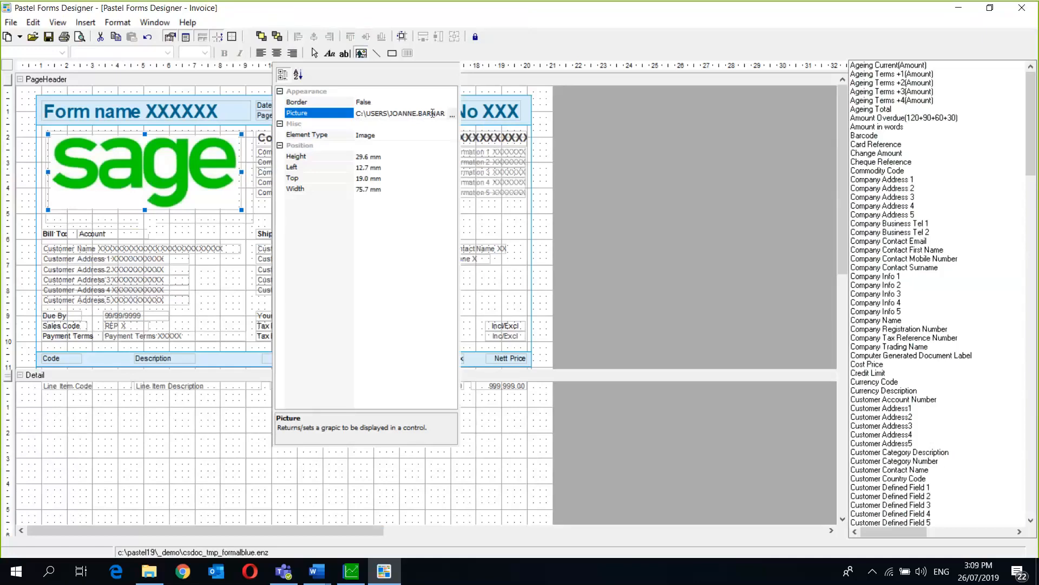
- Check the logo's picture path, then close the floating properties panel
click(433, 115)
right_click(128, 163)
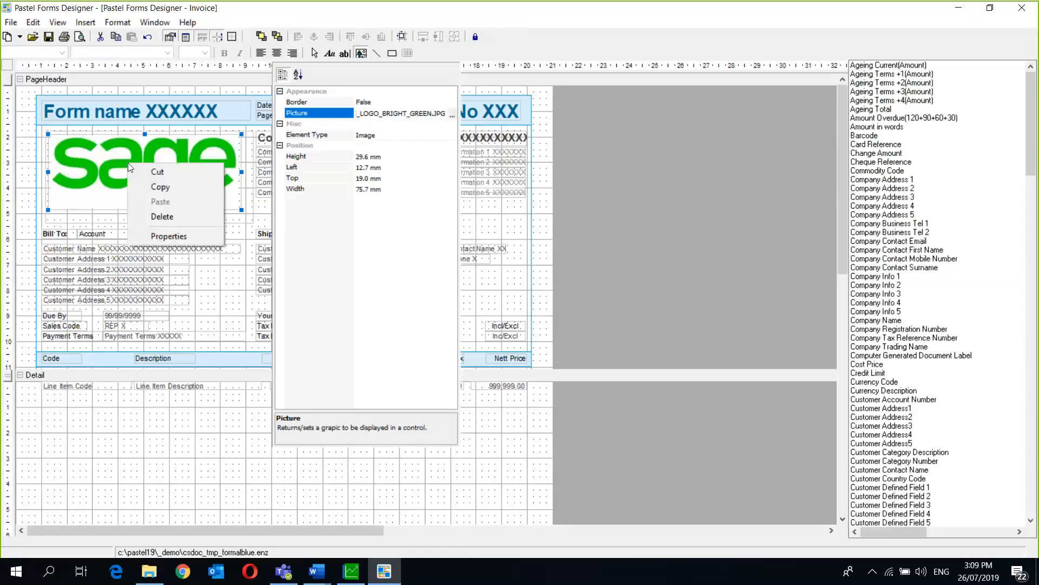
click(160, 237)
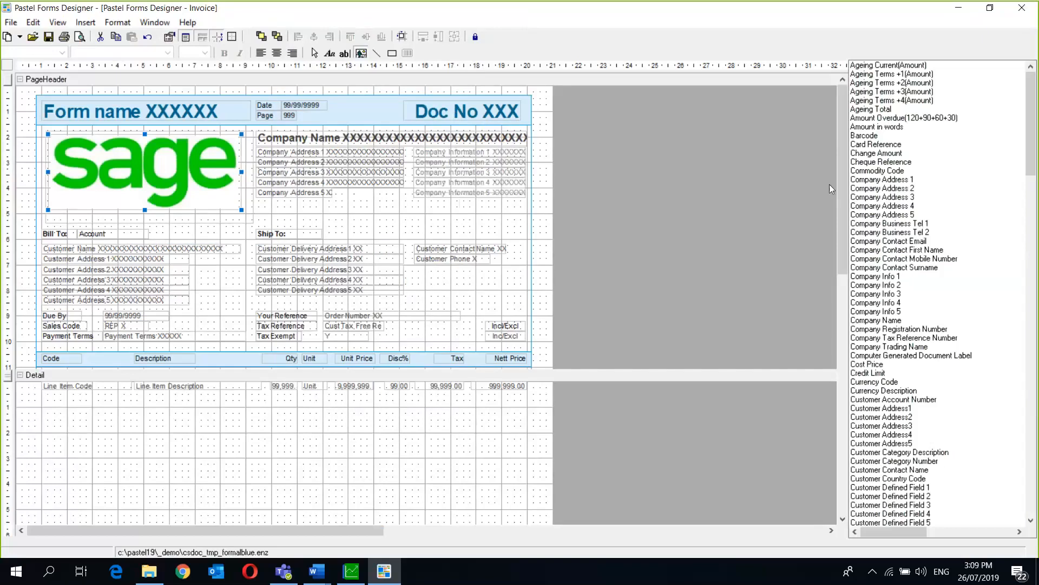
- Delete the footer's Message 1–3, Terms1–3 and ©Sage South Africa copyright fields
drag(840, 176, 846, 366)
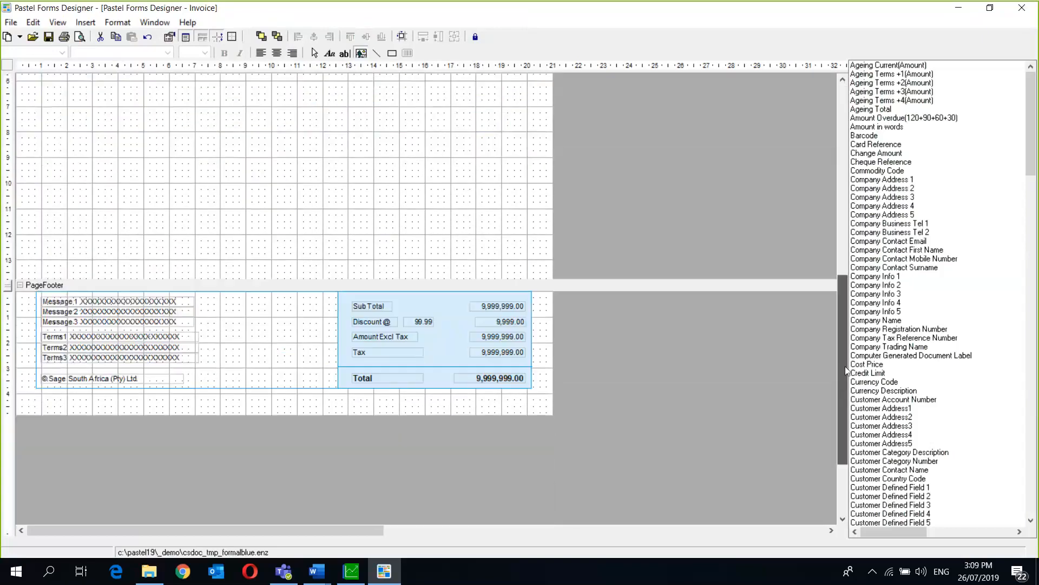
click(94, 302)
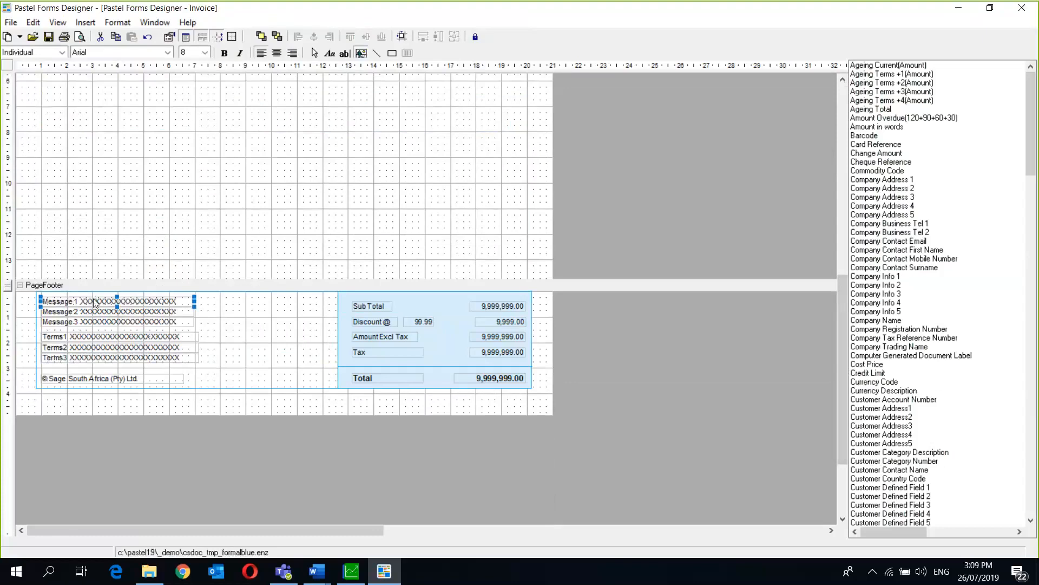
key(Delete)
click(84, 312)
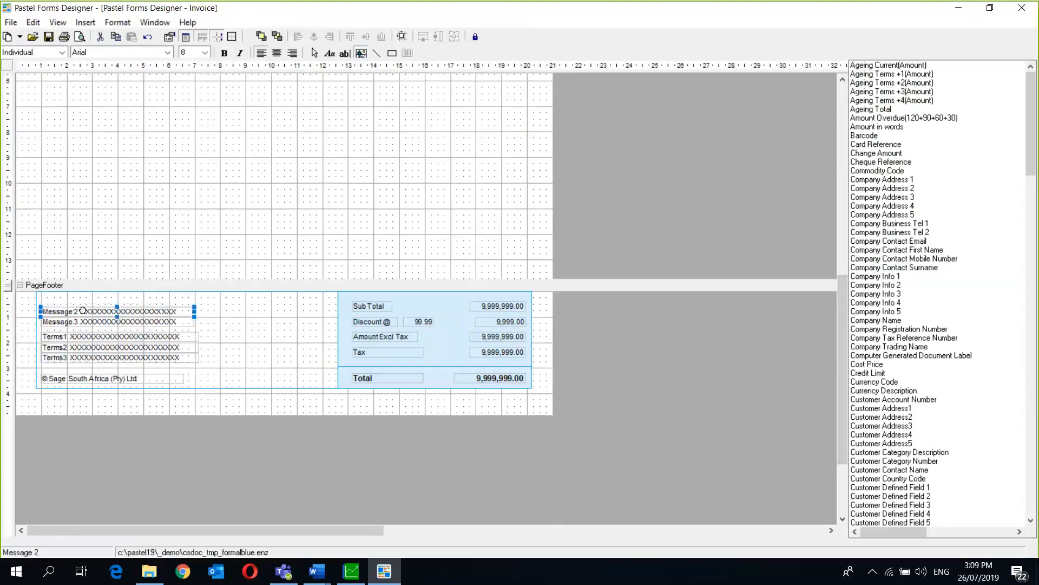
key(Delete)
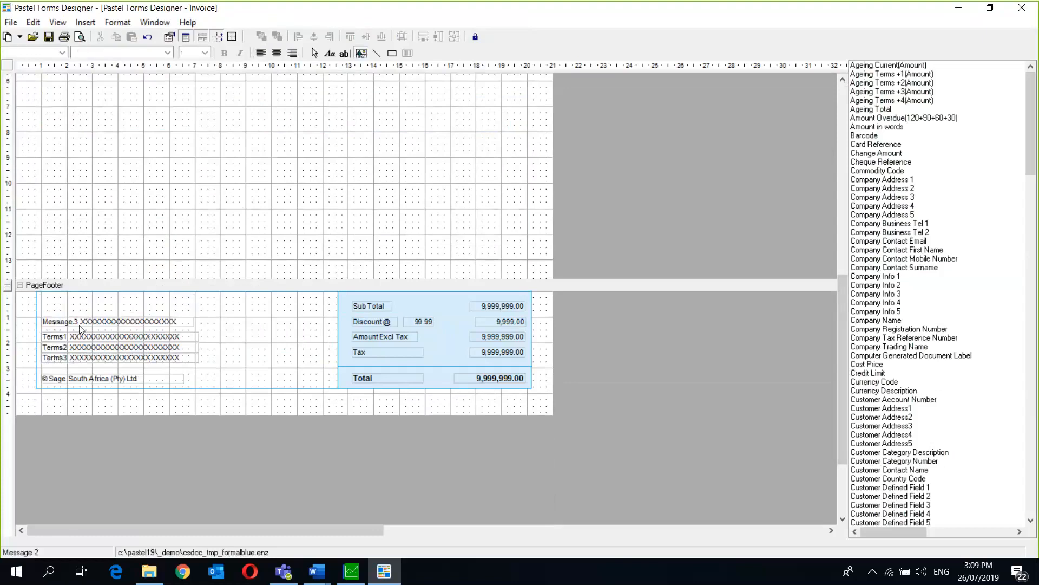
click(80, 326)
key(Delete)
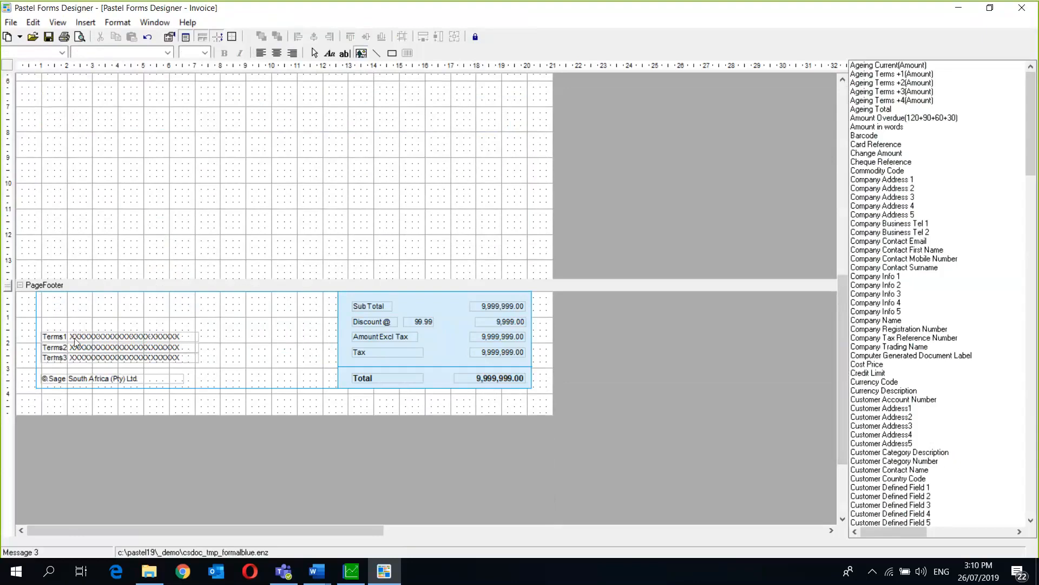
click(75, 338)
key(Delete)
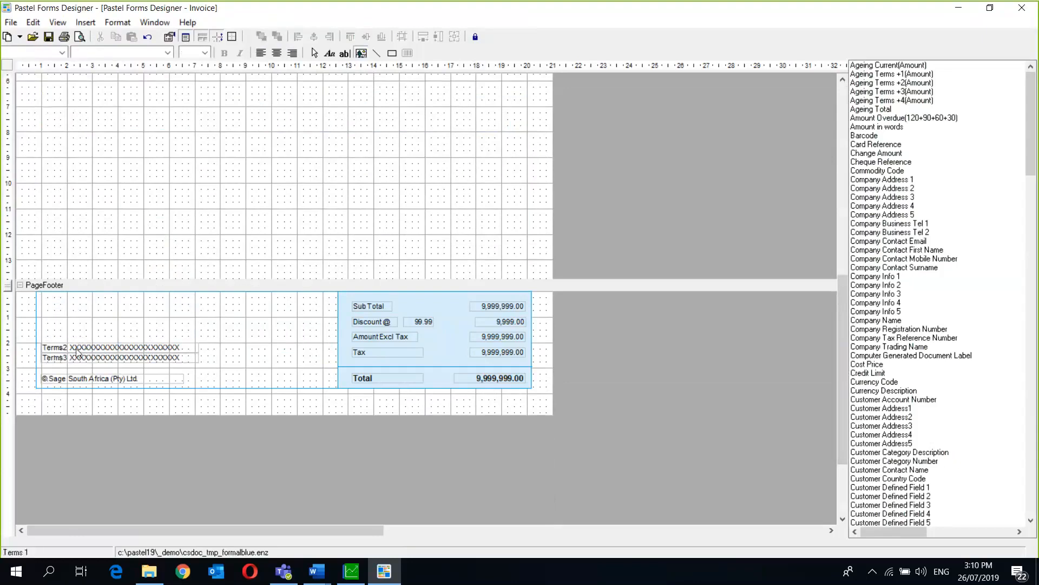
click(77, 348)
key(Delete)
click(75, 358)
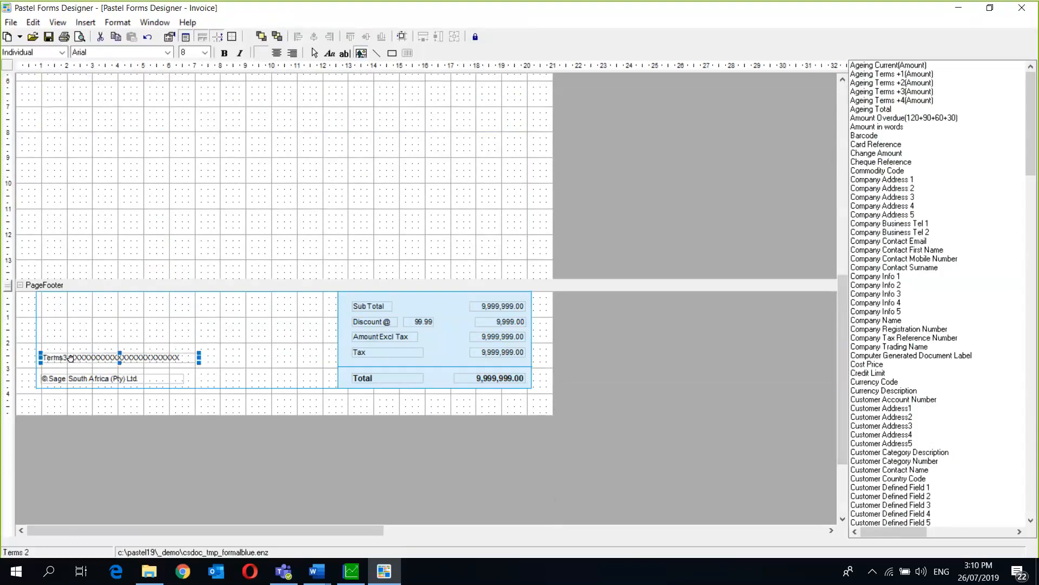
key(Delete)
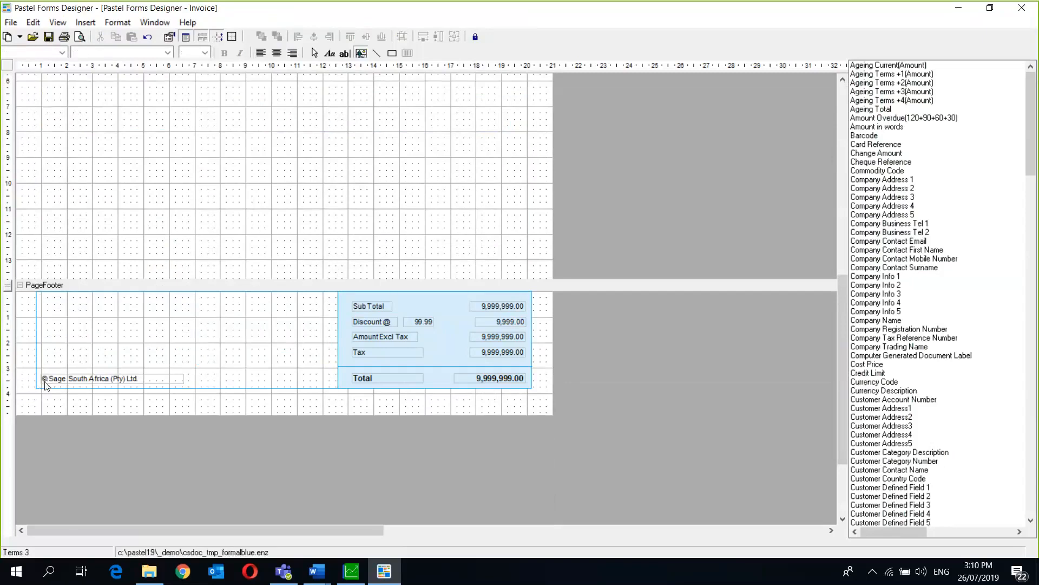
click(155, 378)
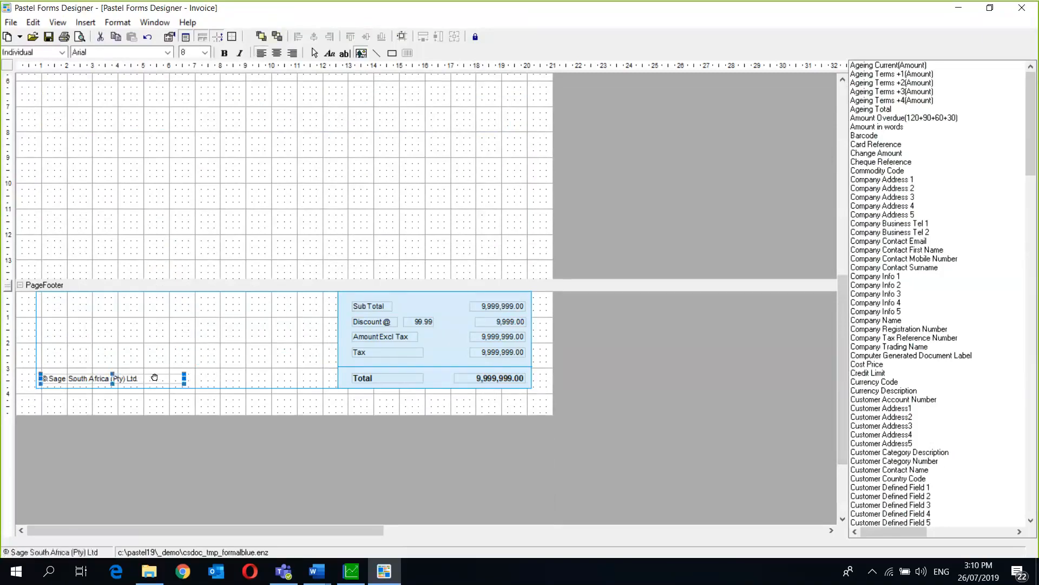
key(Delete)
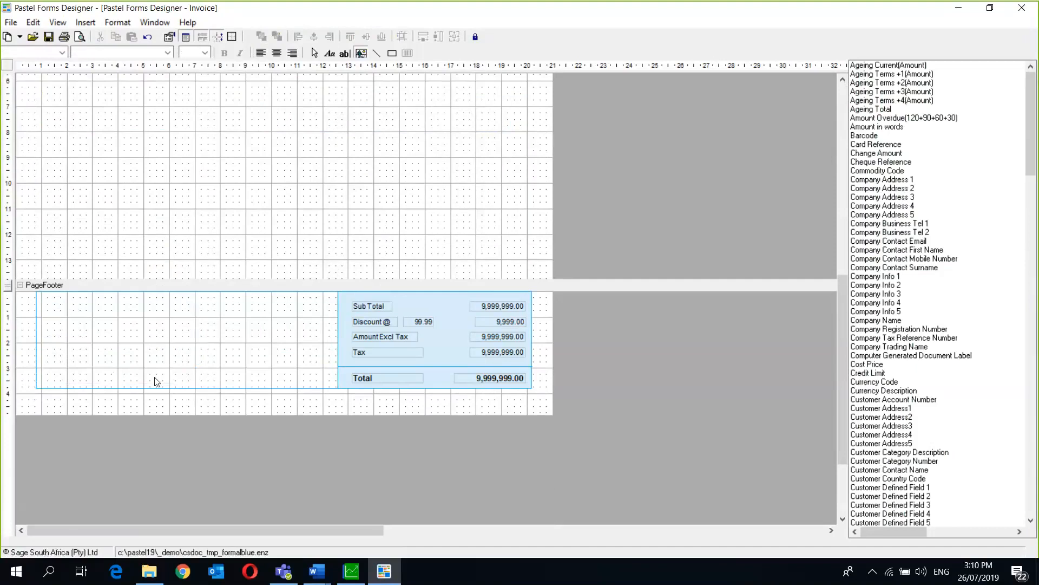
- Add a footer text label reading 'Banking Details:' at the top left
click(83, 24)
click(103, 37)
drag(40, 295, 271, 307)
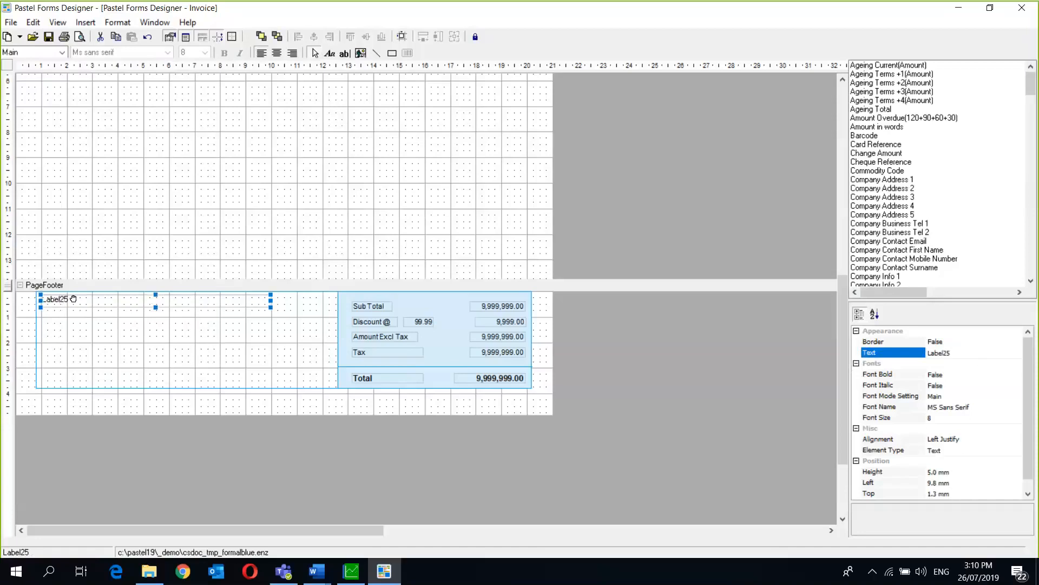
click(954, 353)
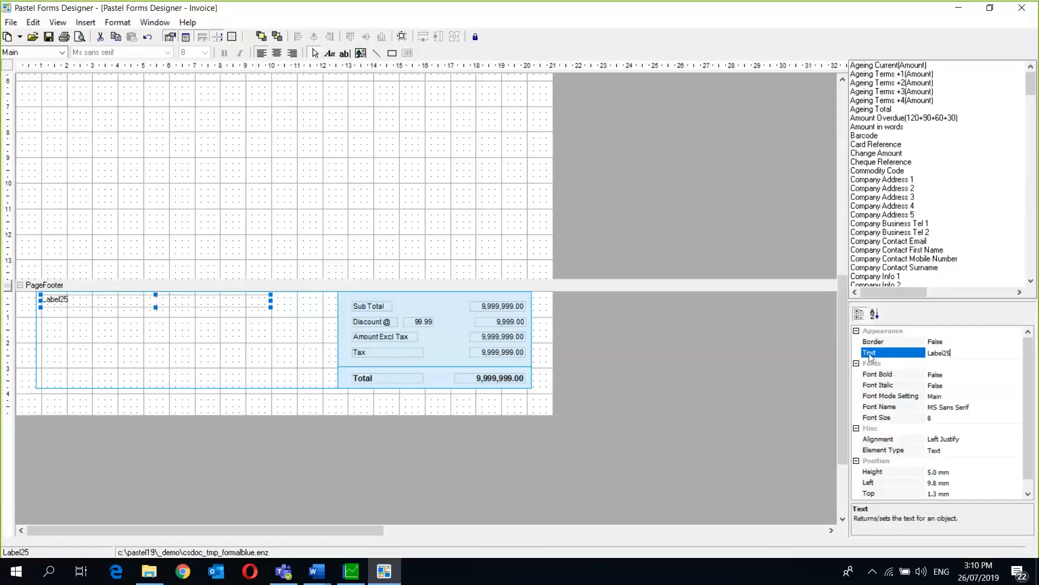
key(BackSpace)
key(BackSpace)
key(BackSpace)
key(BackSpace)
key(BackSpace)
key(BackSpace)
key(BackSpace)
text(Banking Details:)
key(Return)
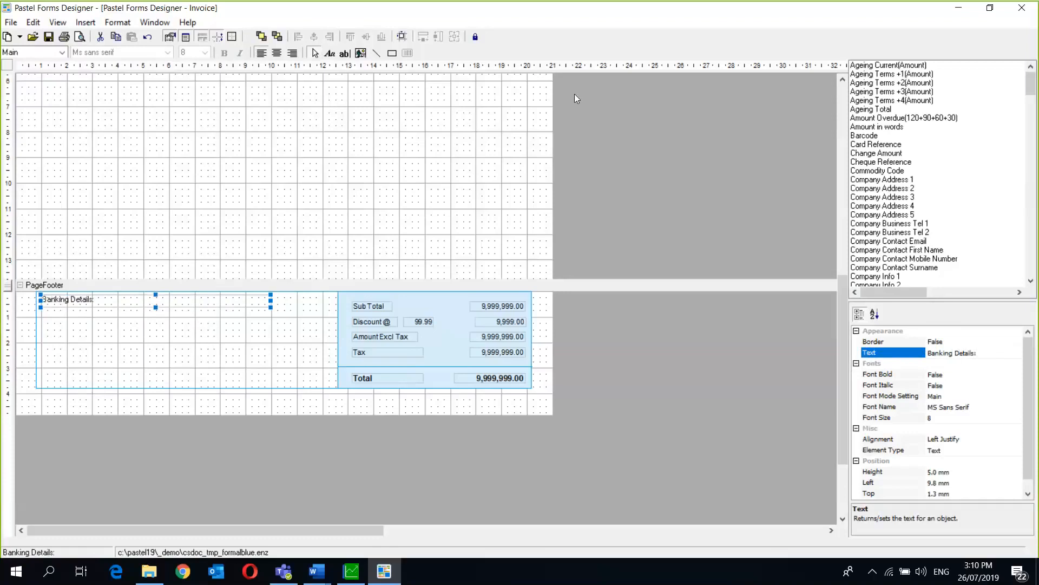
- Add a second label 'Account Type: Current' below Banking Details:
click(85, 22)
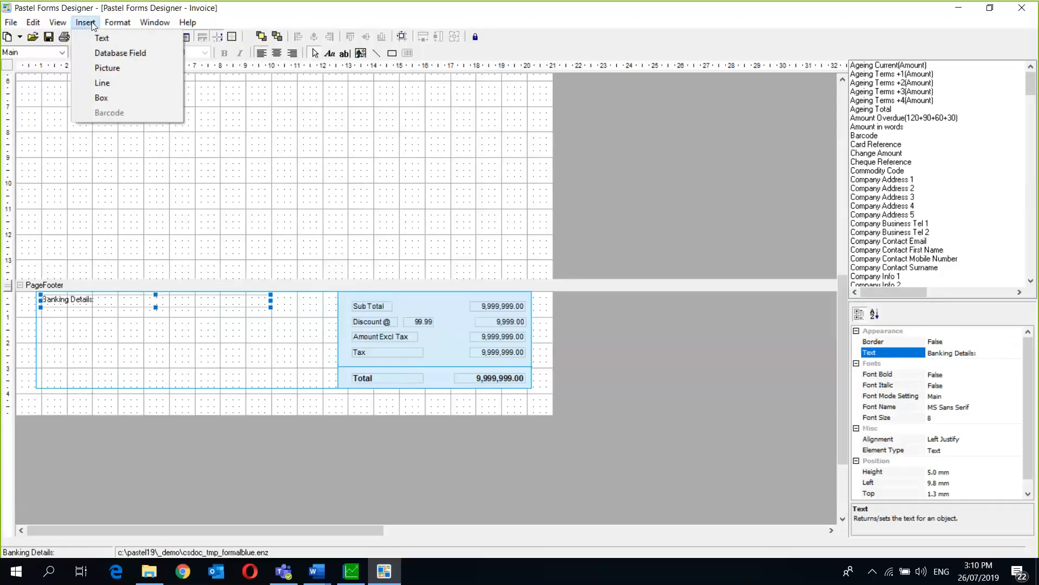
click(115, 43)
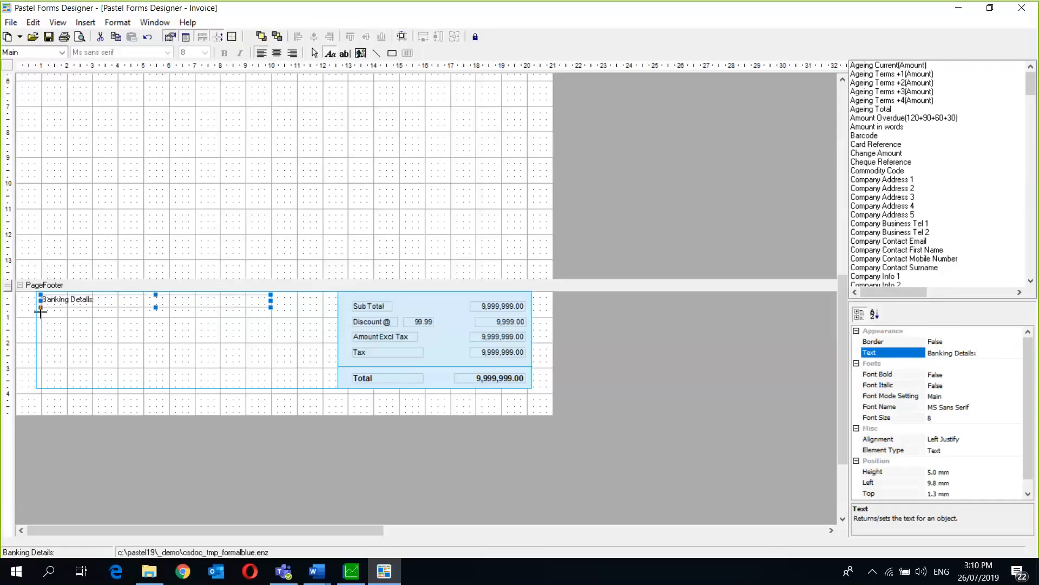
drag(41, 312, 276, 322)
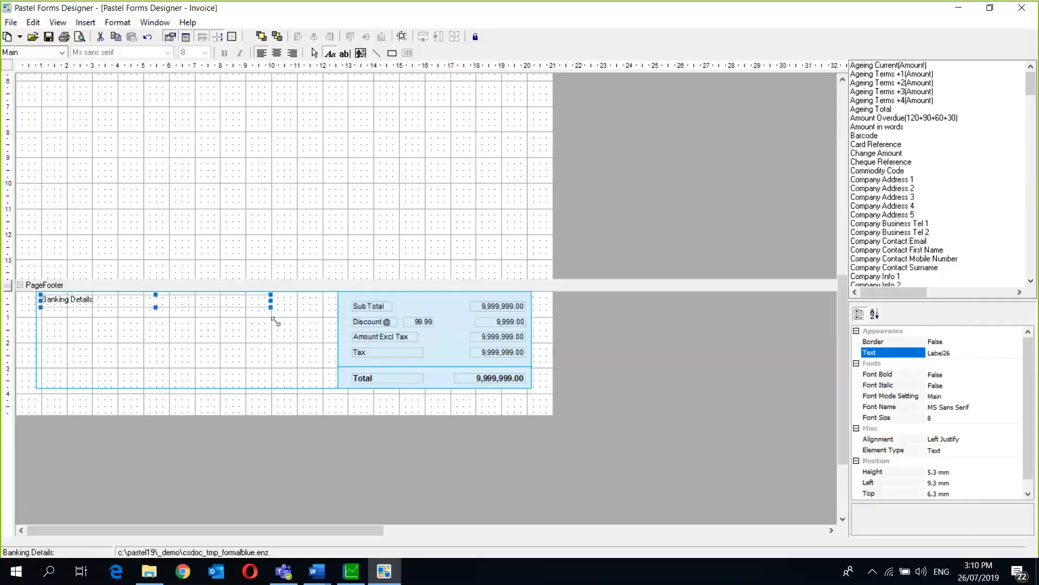
click(966, 354)
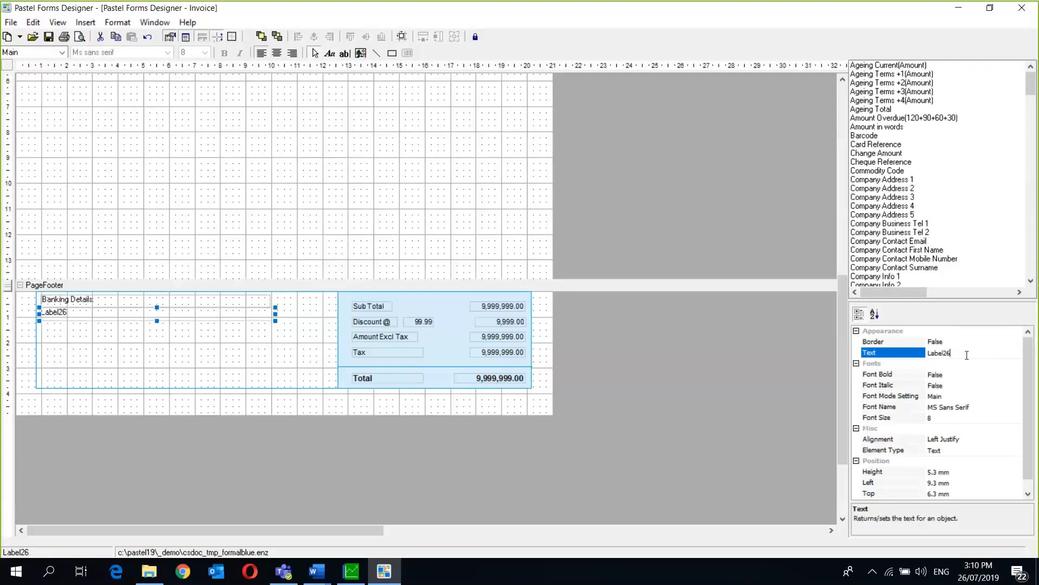
key(BackSpace)
key(BackSpace)
key(BackSpace)
key(BackSpace)
key(BackSpace)
key(BackSpace)
key(BackSpace)
text(Account Type: Current)
key(Return)
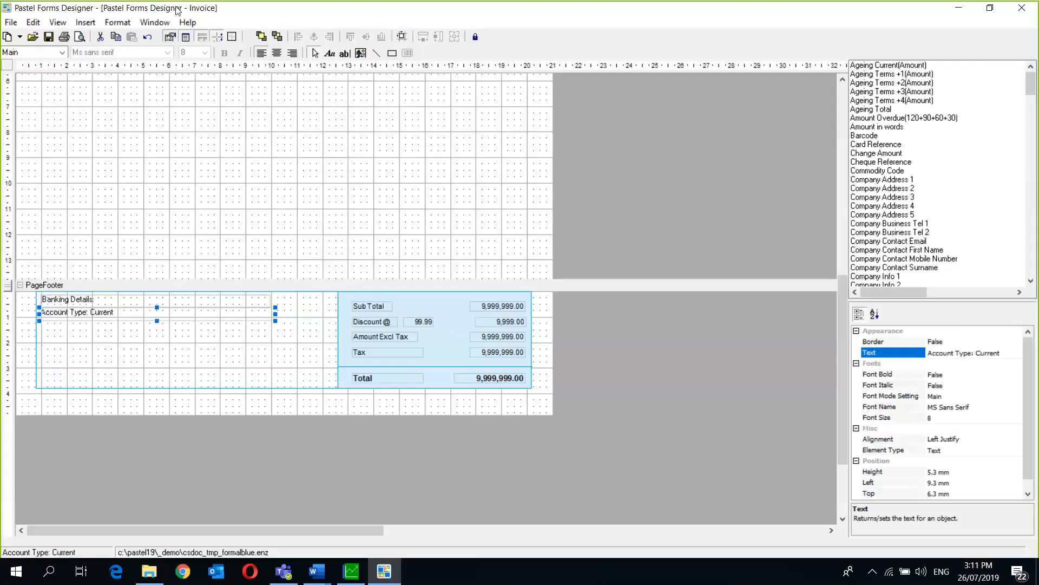
- Add a third label 'Accounting No:' followed by the account number
click(88, 23)
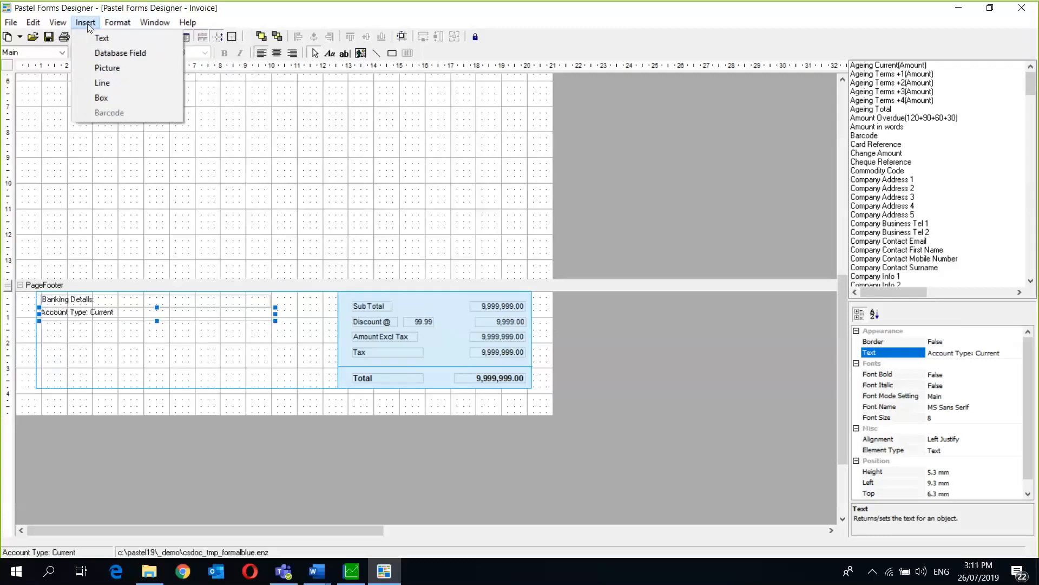
click(100, 42)
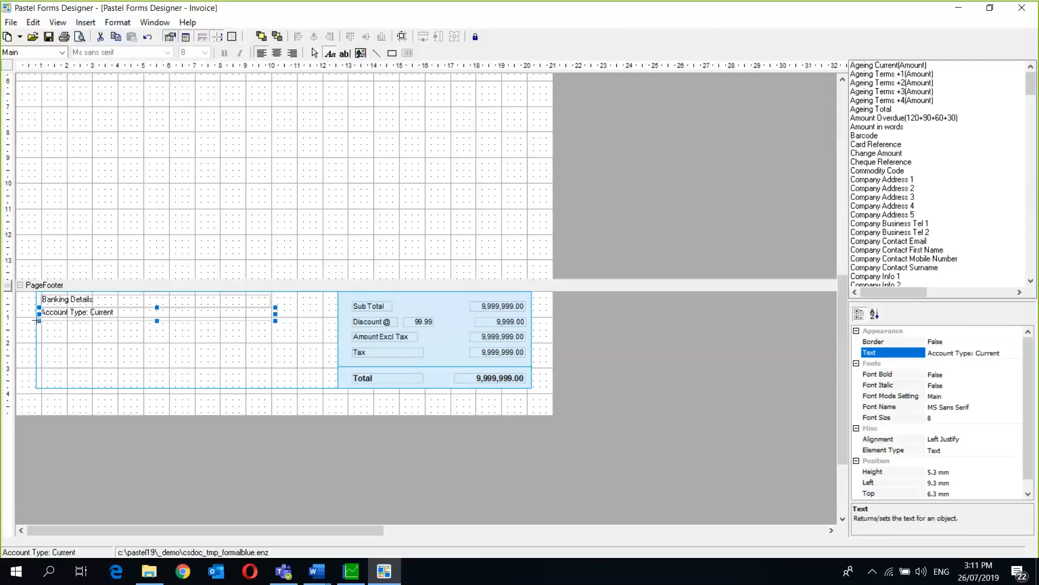
drag(71, 335, 265, 333)
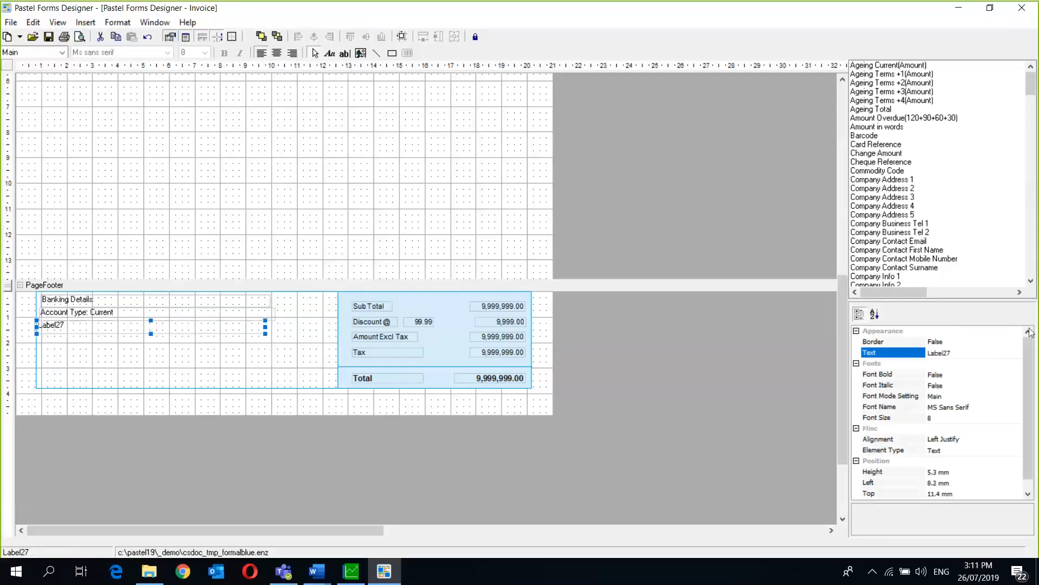
click(969, 353)
key(BackSpace)
key(BackSpace)
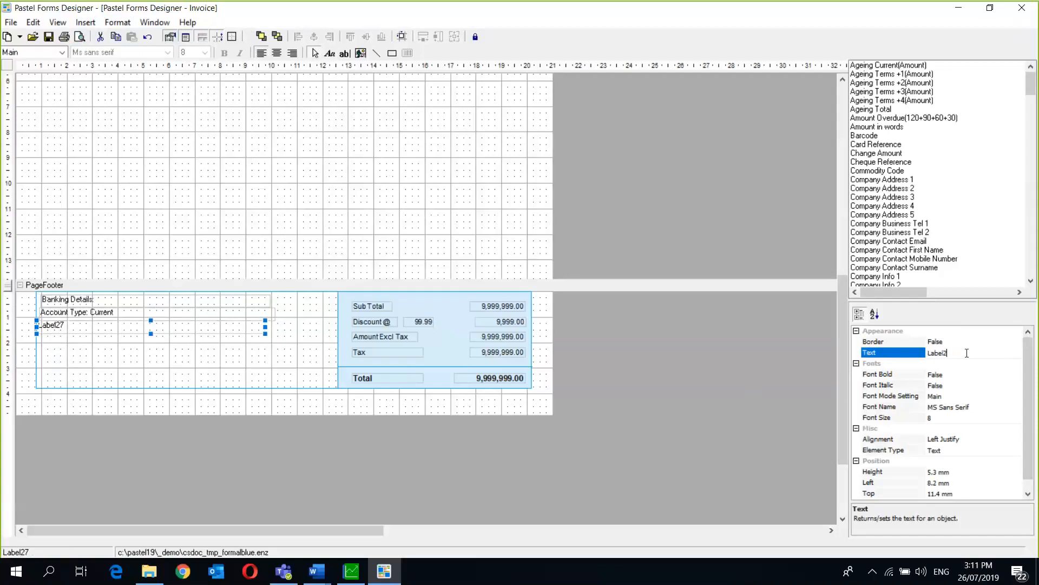
key(BackSpace)
key(BackSpace)
key(BackSpace)
key(BackSpace)
text(Accounting No:uy478qy5723y875y874)
key(Return)
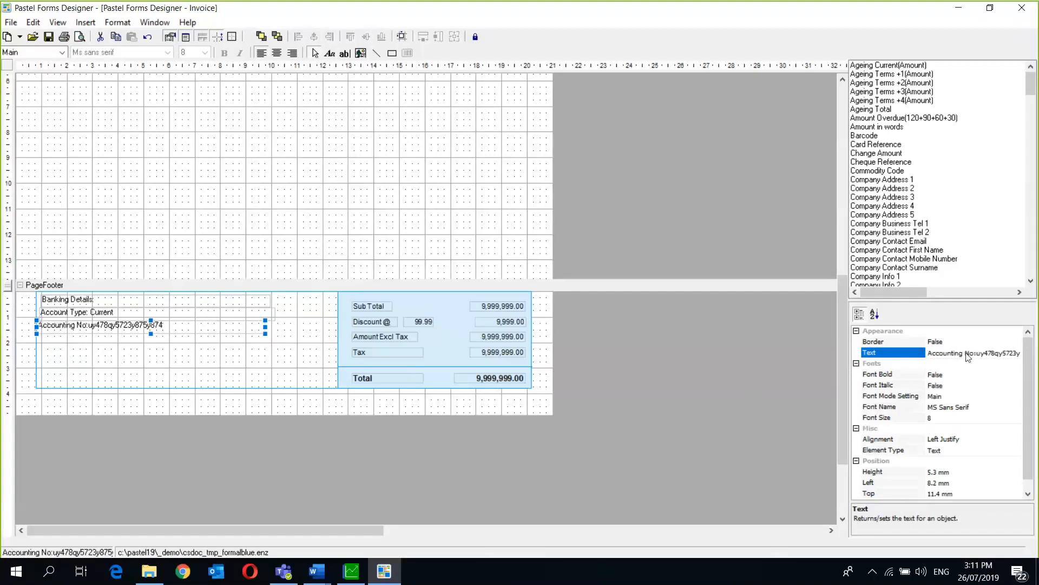
click(198, 350)
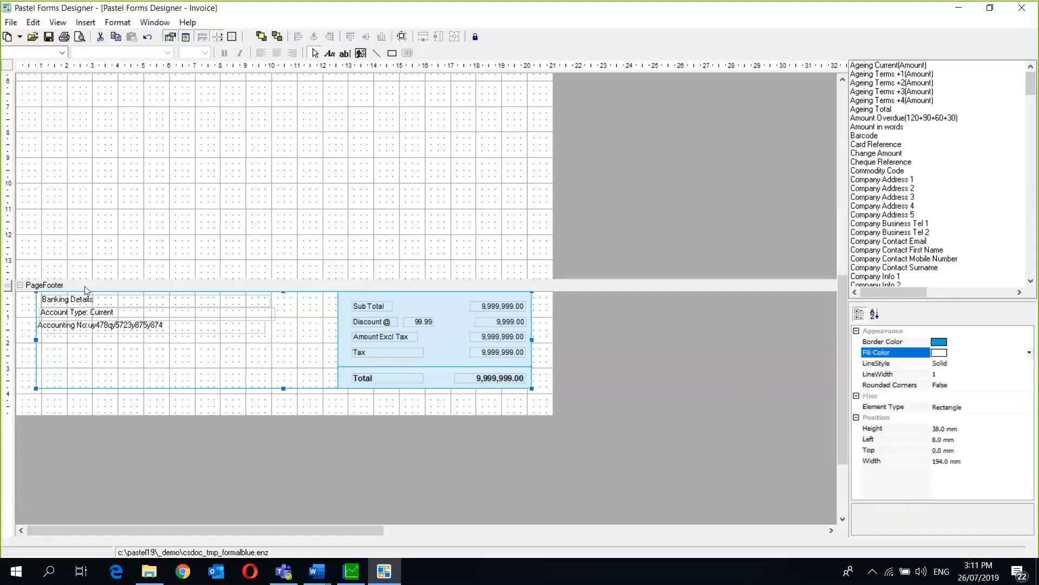
- Select the three footer labels and align their left edges
click(53, 298)
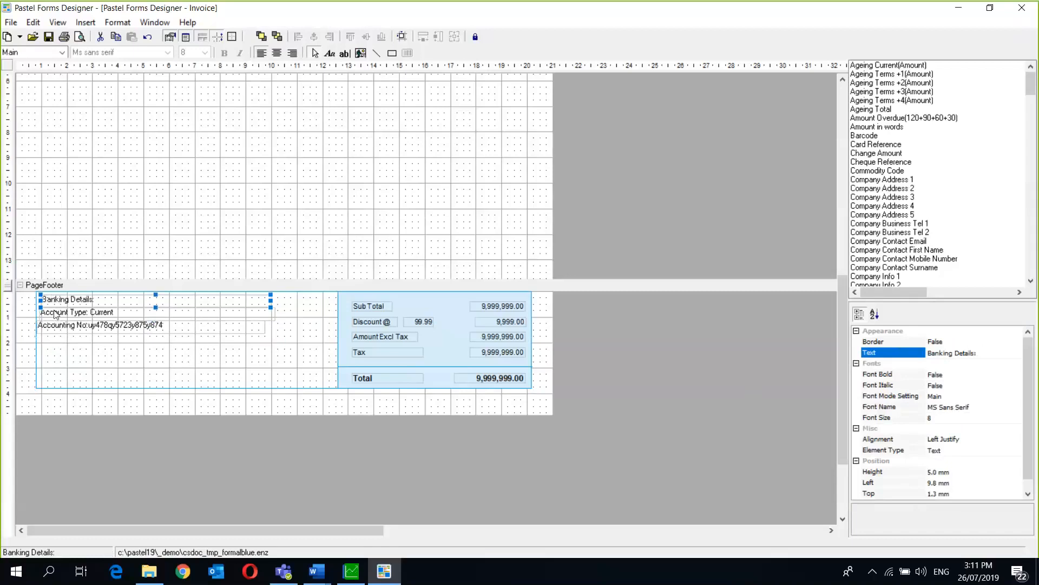
shift+click(55, 313)
shift+click(58, 326)
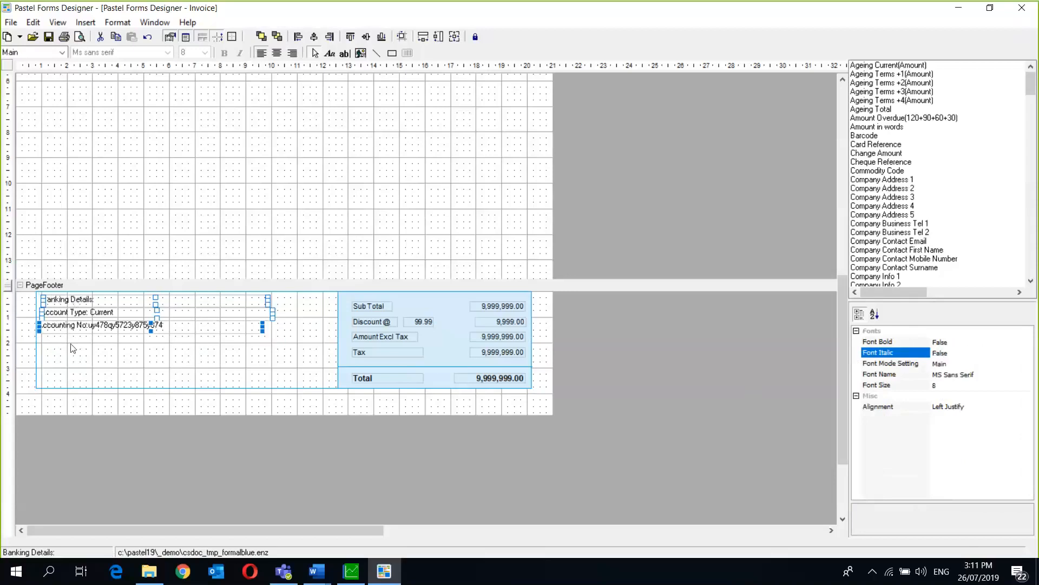
click(298, 37)
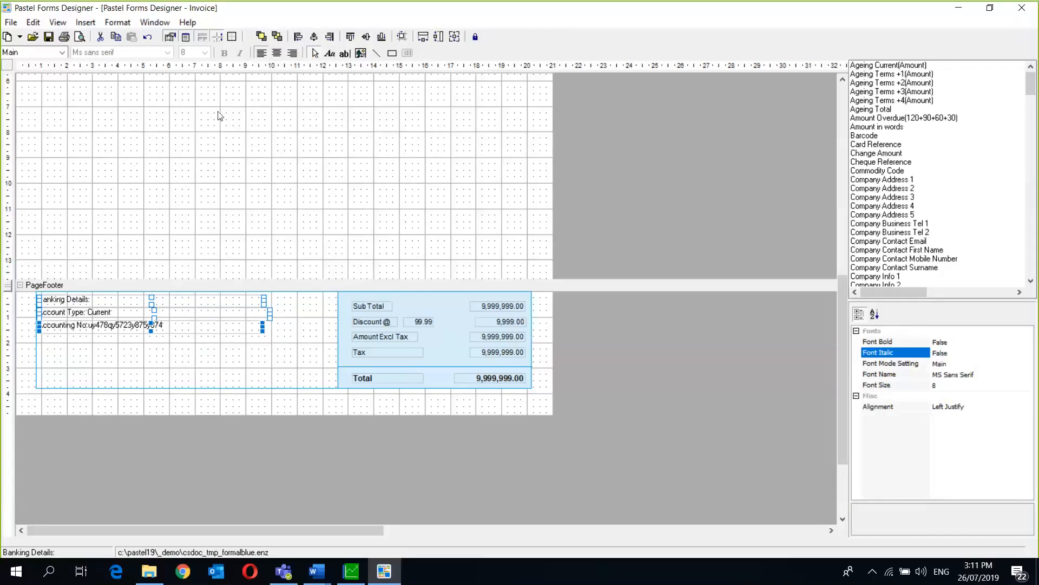
- Apply equal horizontal and vertical spacing to the labels, then deselect them
click(117, 24)
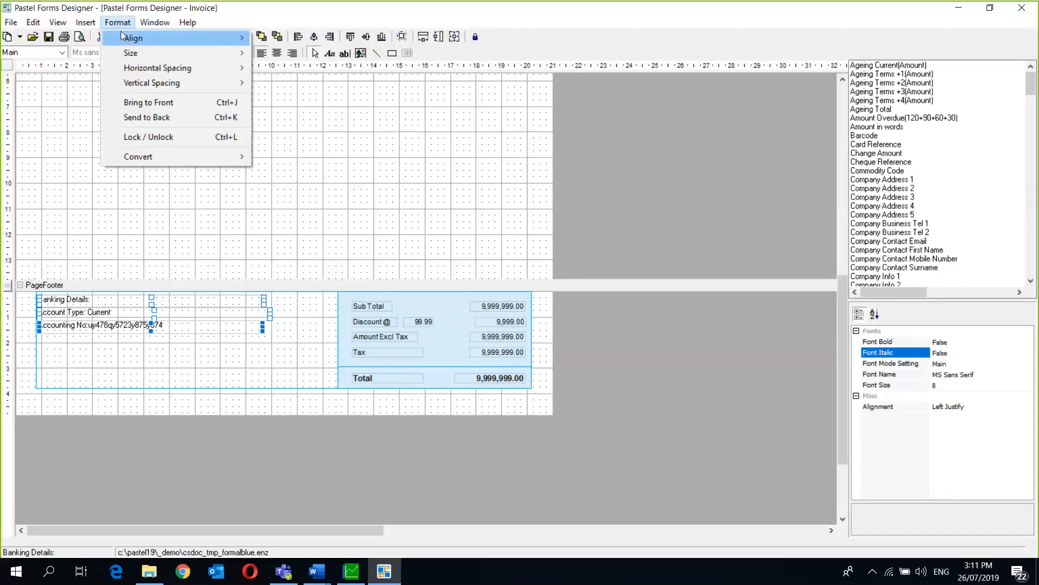
mouse_move(144, 70)
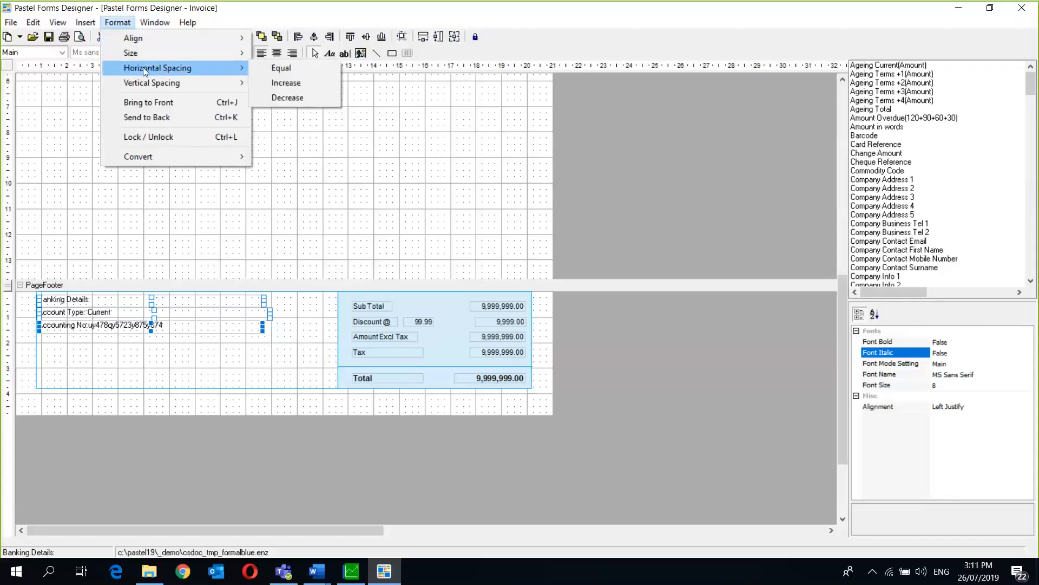
click(305, 62)
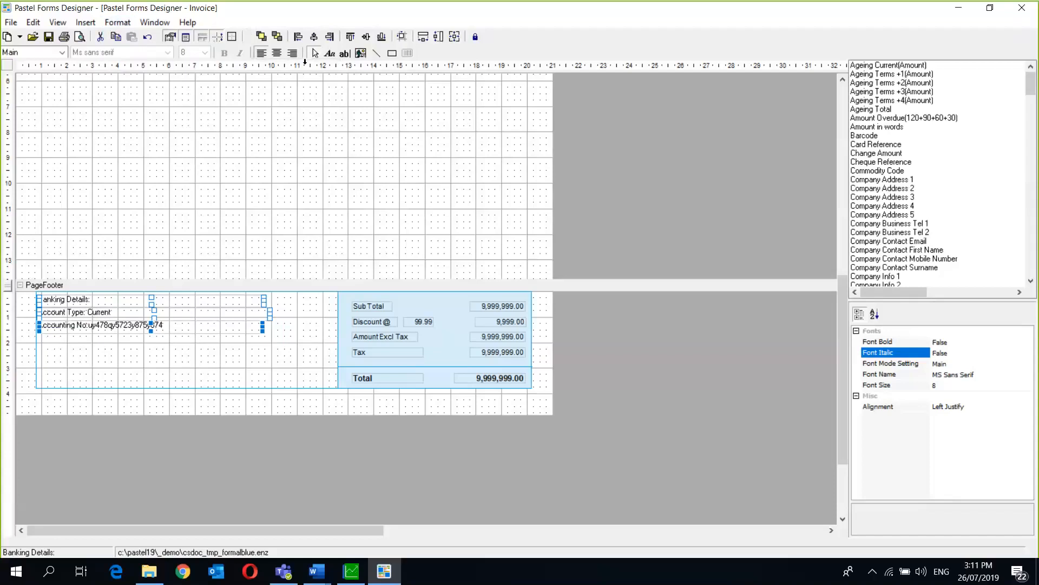
click(117, 23)
mouse_move(248, 83)
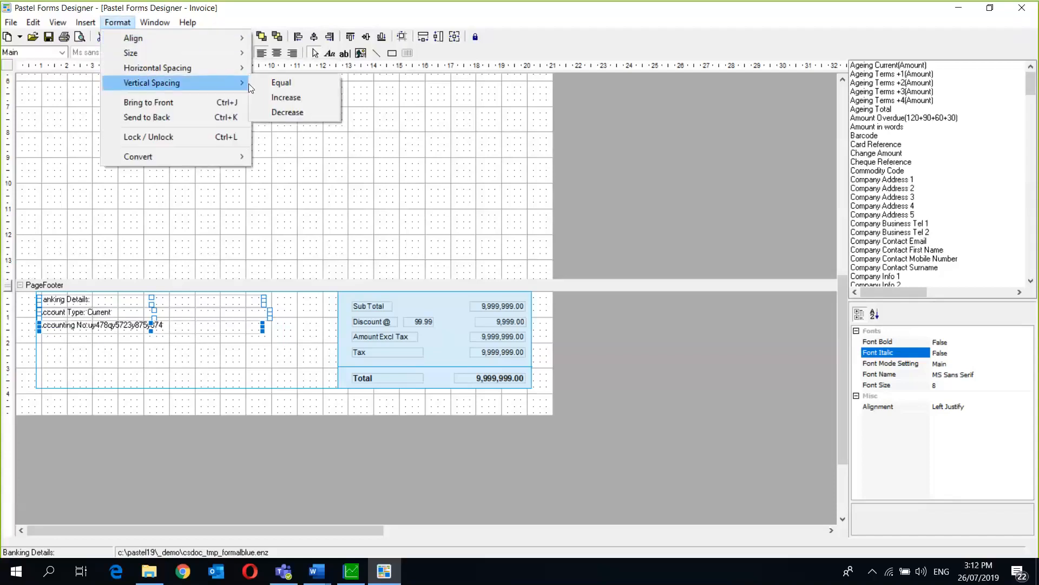
click(290, 83)
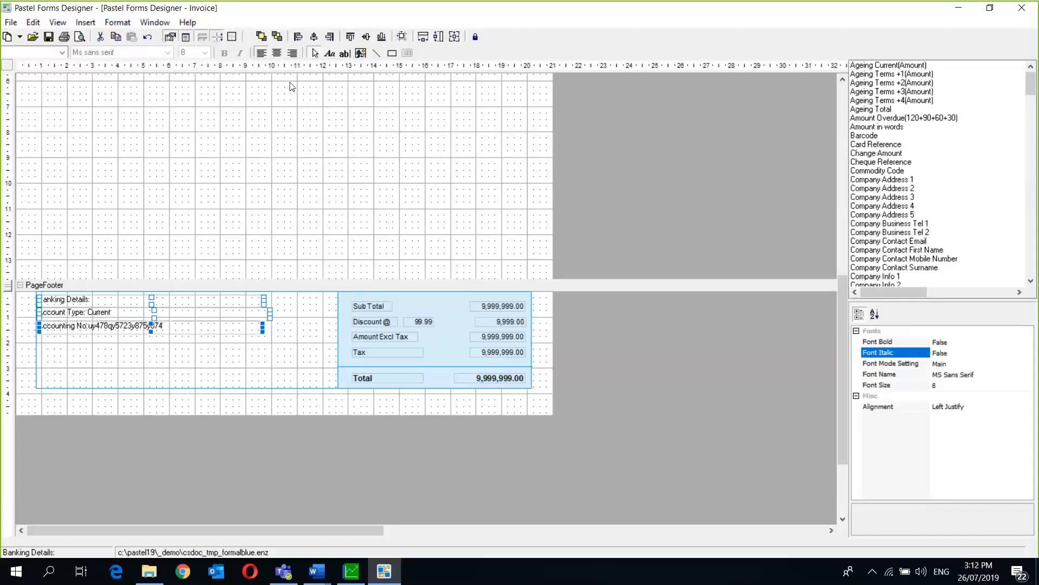
click(226, 370)
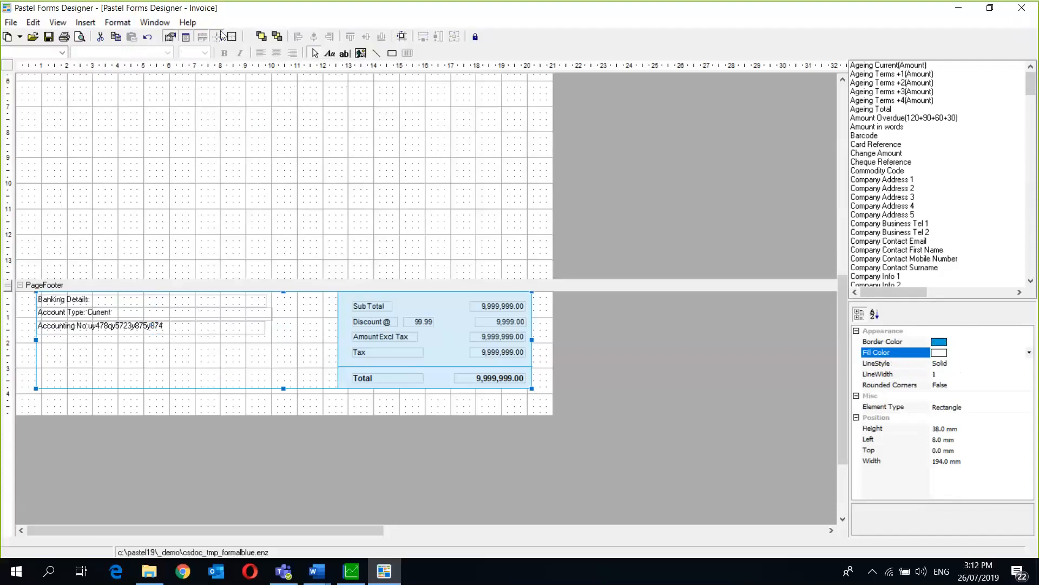
- Select the three footer labels and try centre, left and row alignments on them
click(114, 301)
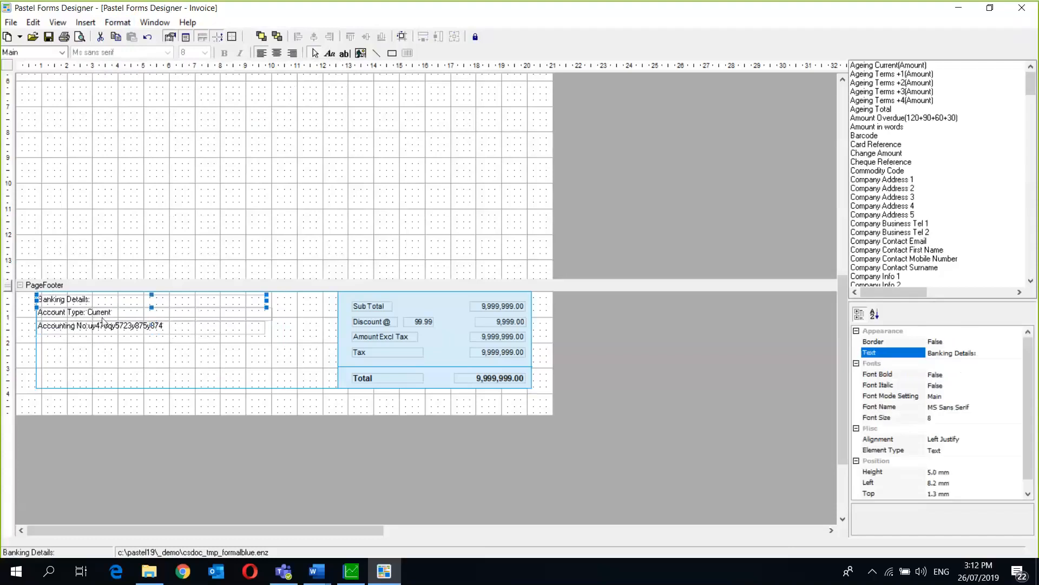
shift+click(103, 314)
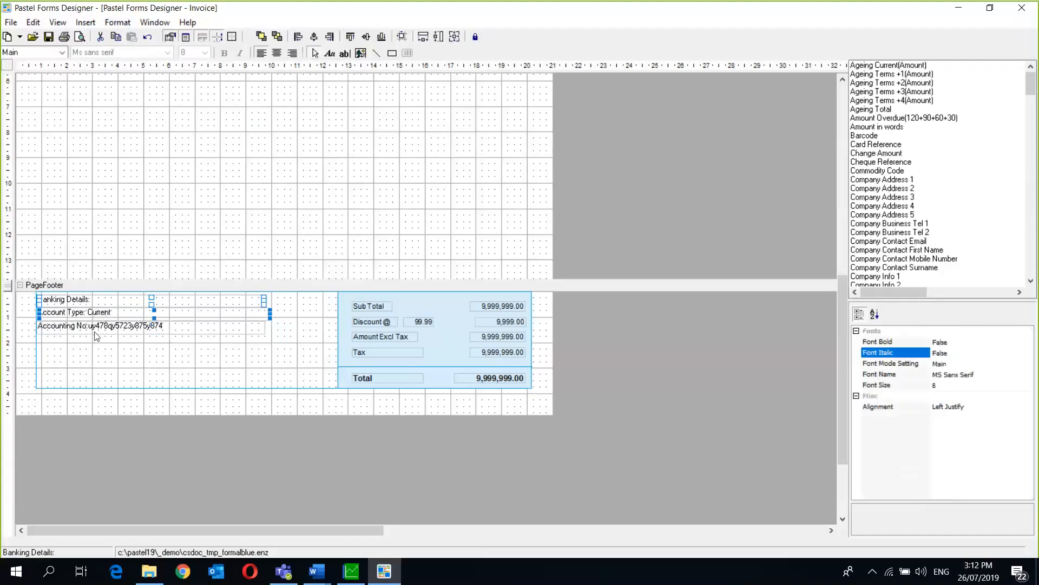
shift+click(95, 327)
click(314, 38)
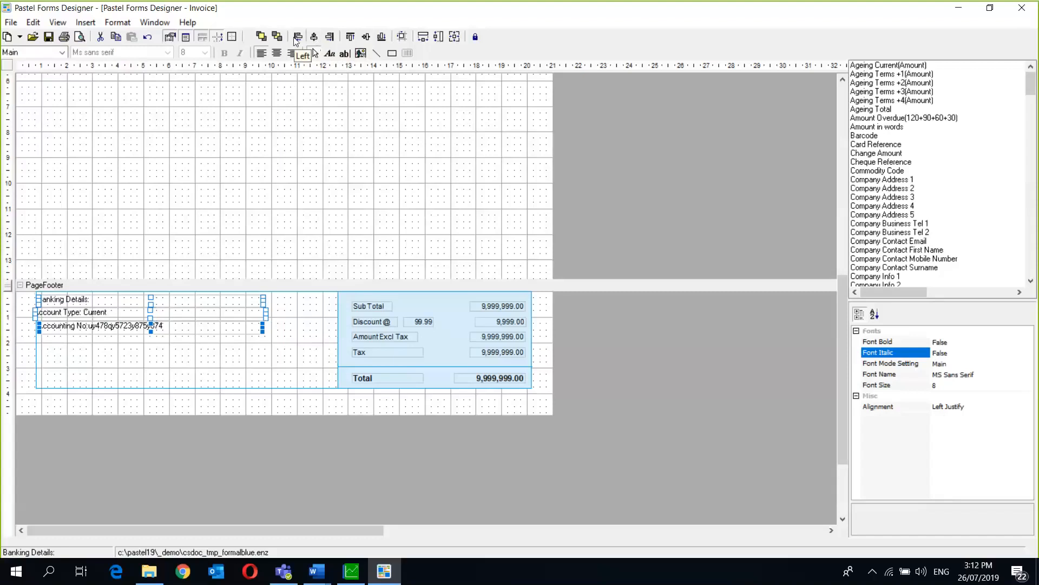
click(298, 36)
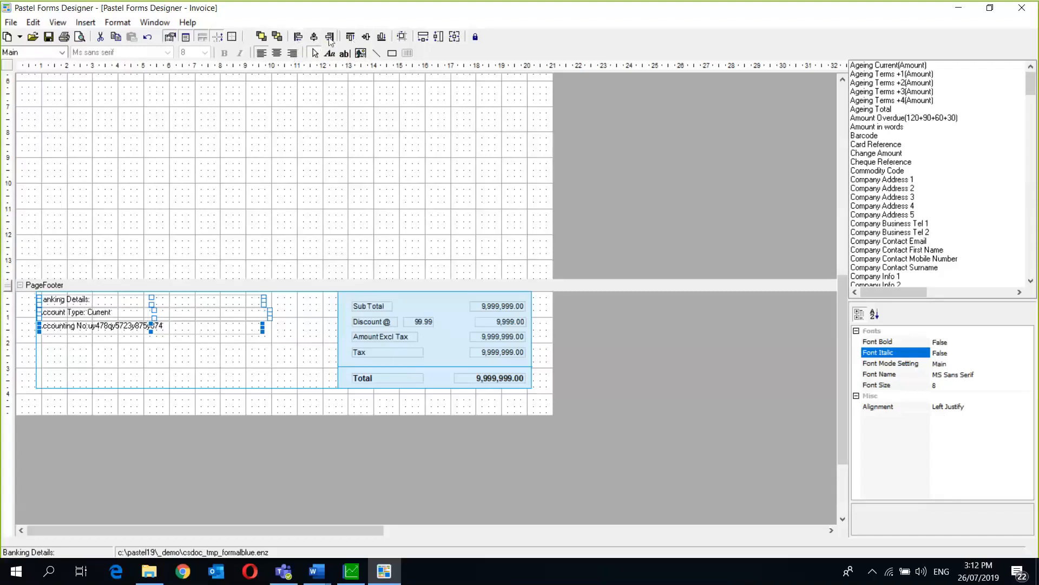
click(351, 38)
click(352, 38)
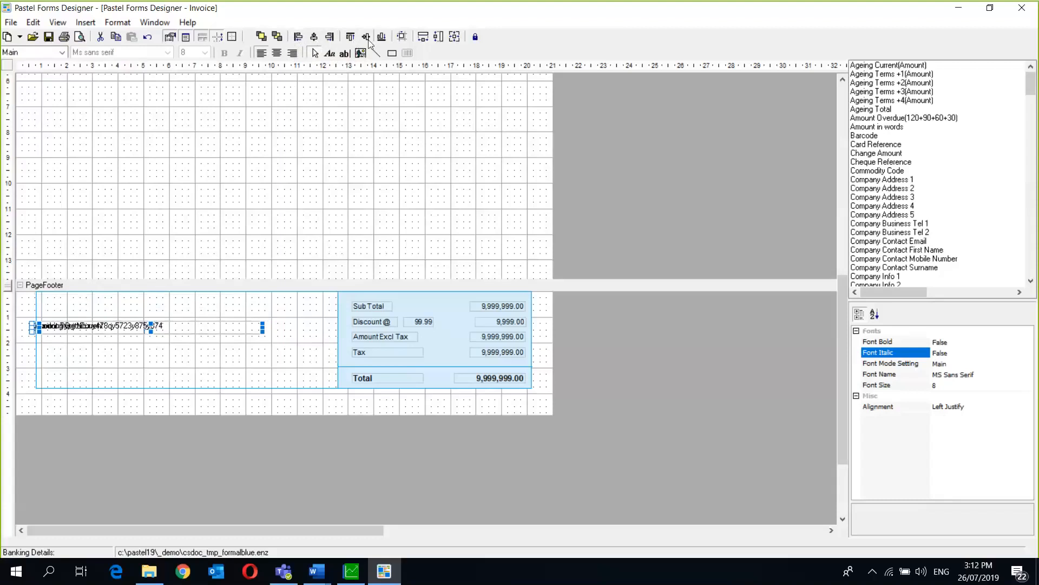
click(313, 37)
click(298, 37)
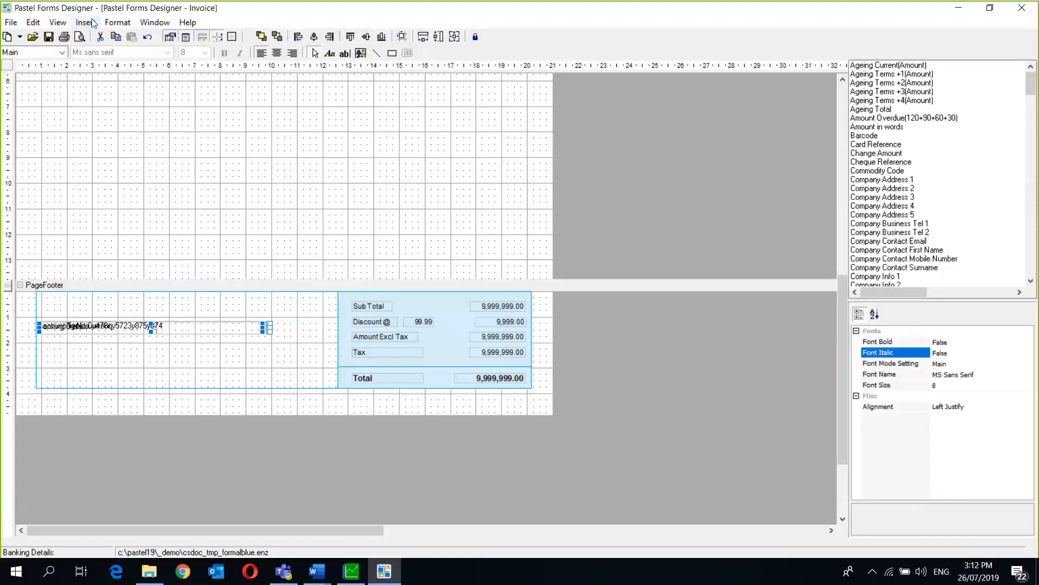
- Apply equal horizontal and vertical spacing to the overlapping labels
click(118, 22)
mouse_move(123, 48)
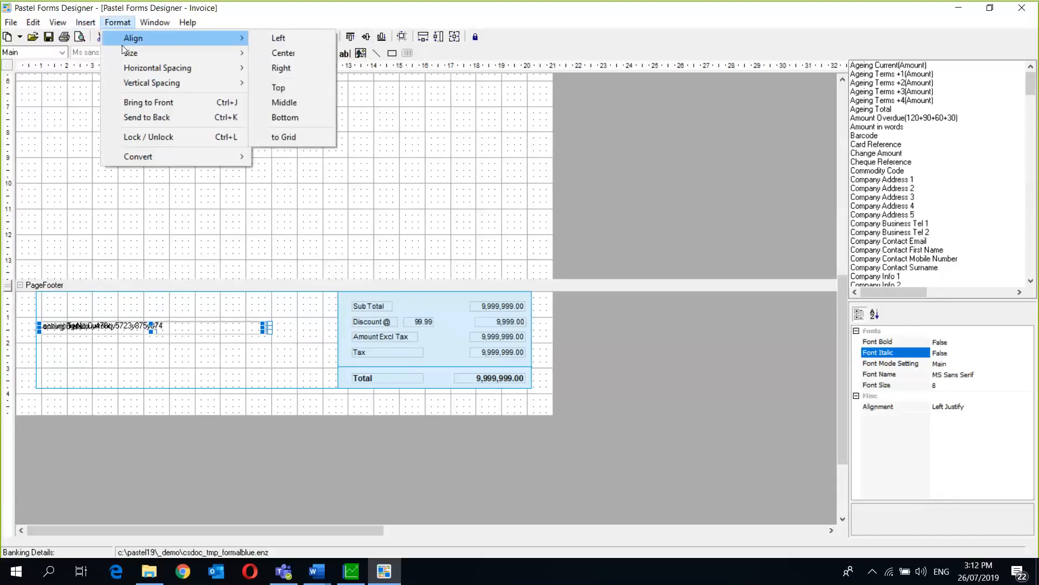
mouse_move(224, 66)
click(284, 66)
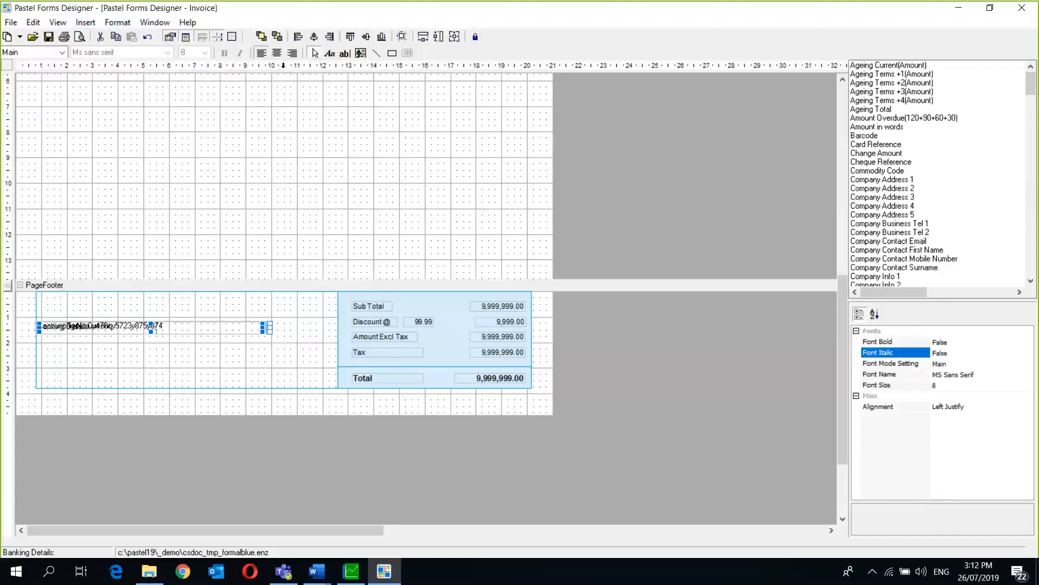
click(117, 22)
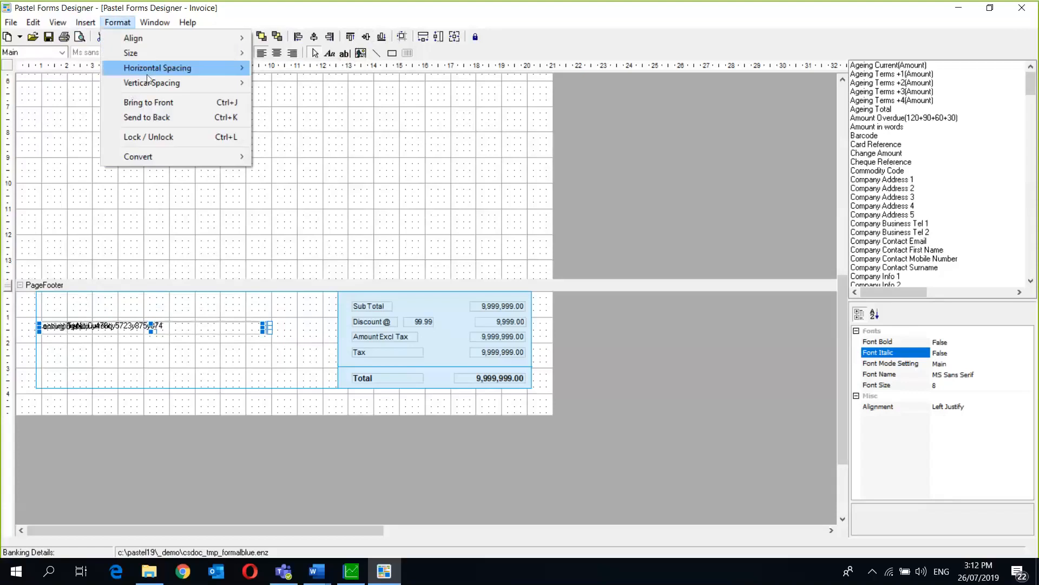
mouse_move(149, 83)
click(264, 84)
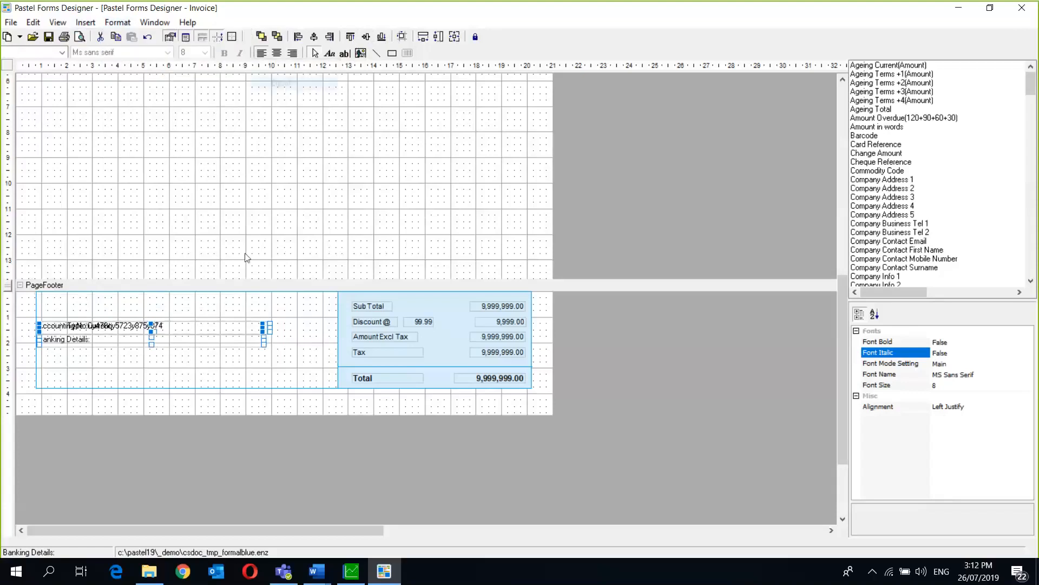
- Move Banking Details: to the top and the account number beneath it, then reselect all three
click(104, 327)
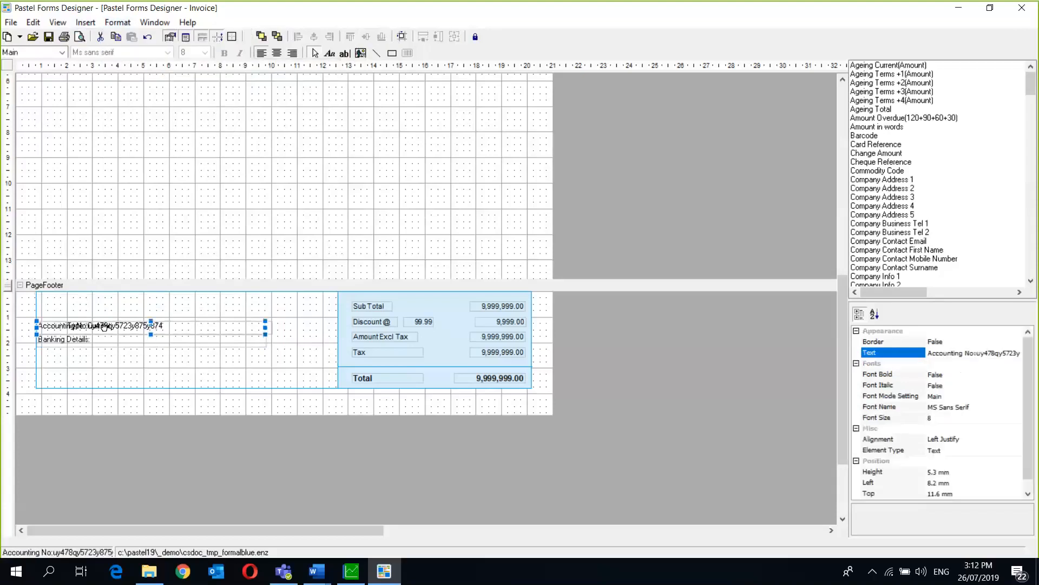
drag(101, 325, 104, 299)
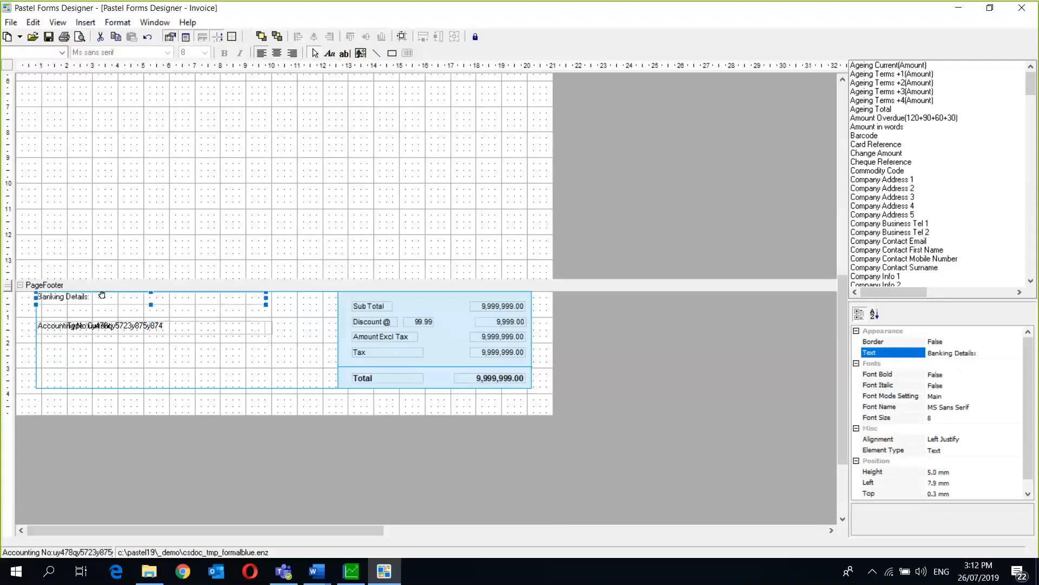
click(105, 331)
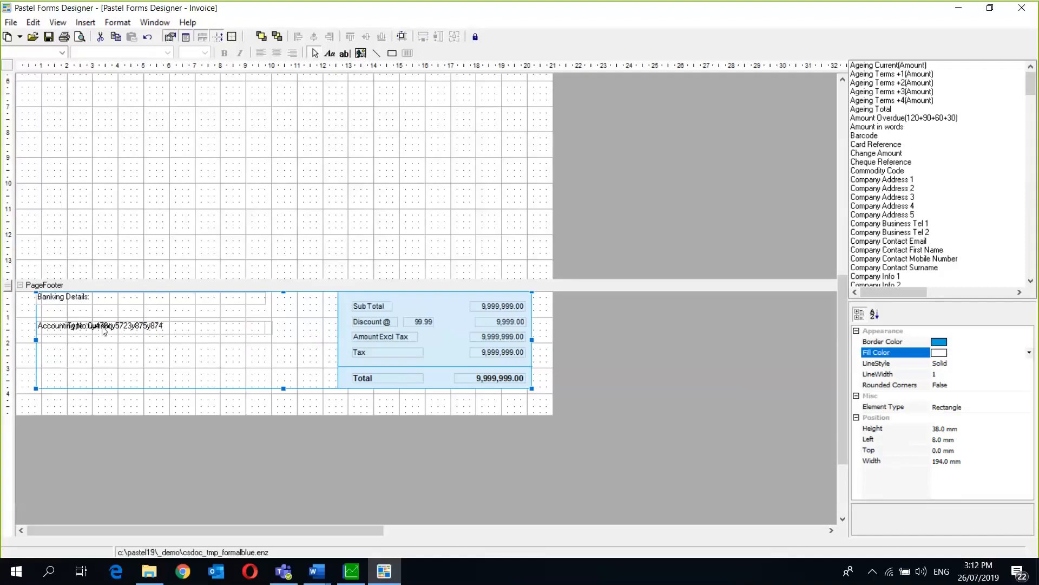
click(104, 326)
drag(104, 326, 101, 310)
click(103, 326)
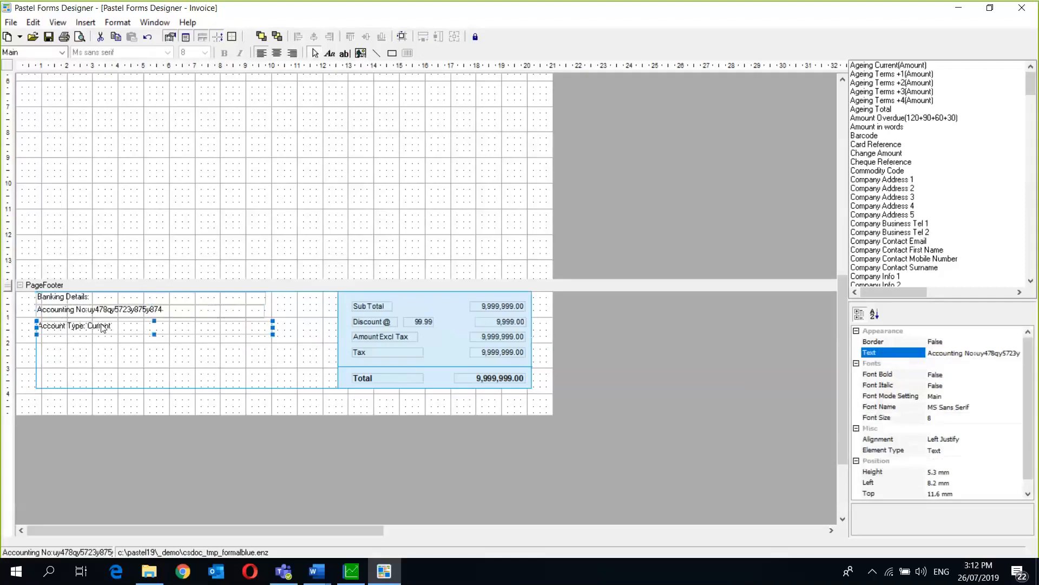
shift+click(104, 310)
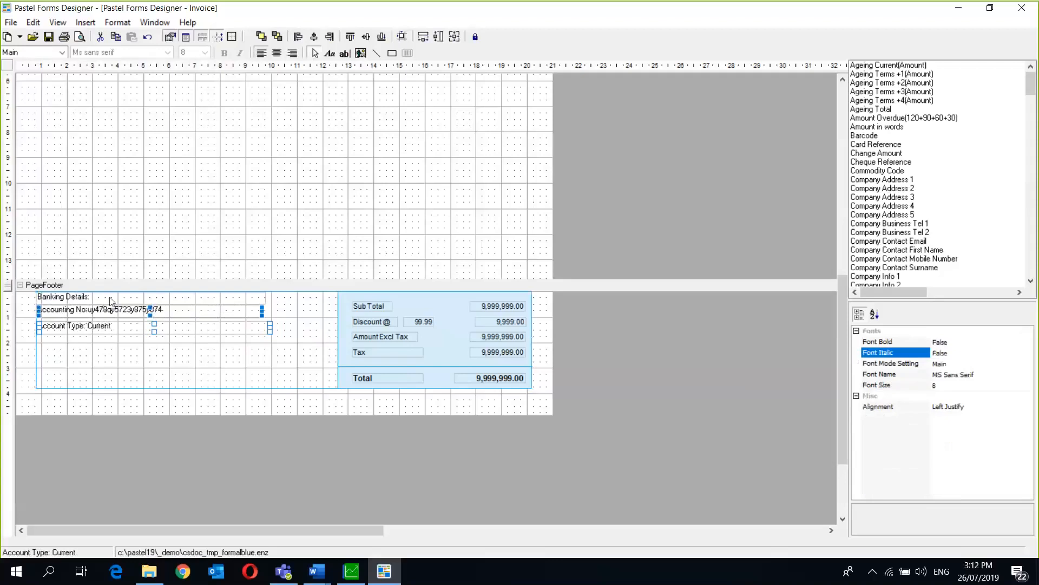
shift+click(110, 297)
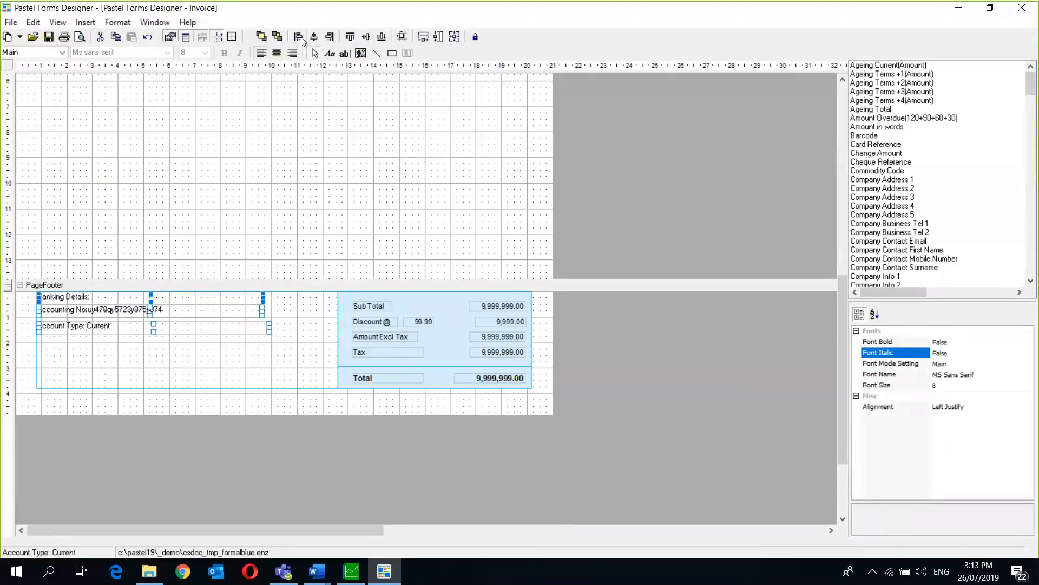
- Give the three banking labels equal horizontal and vertical spacing, then deselect them
click(117, 24)
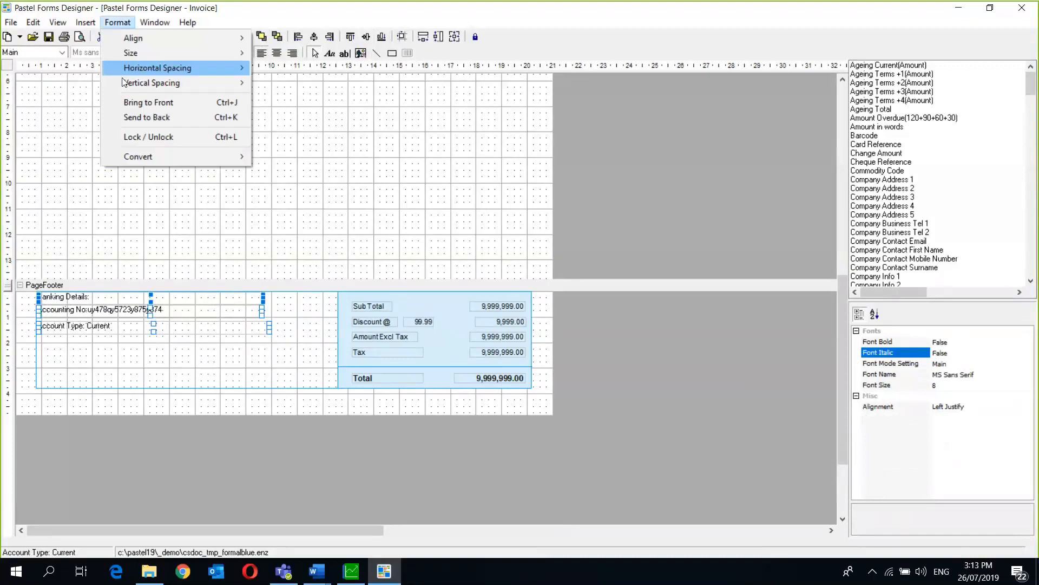
mouse_move(225, 71)
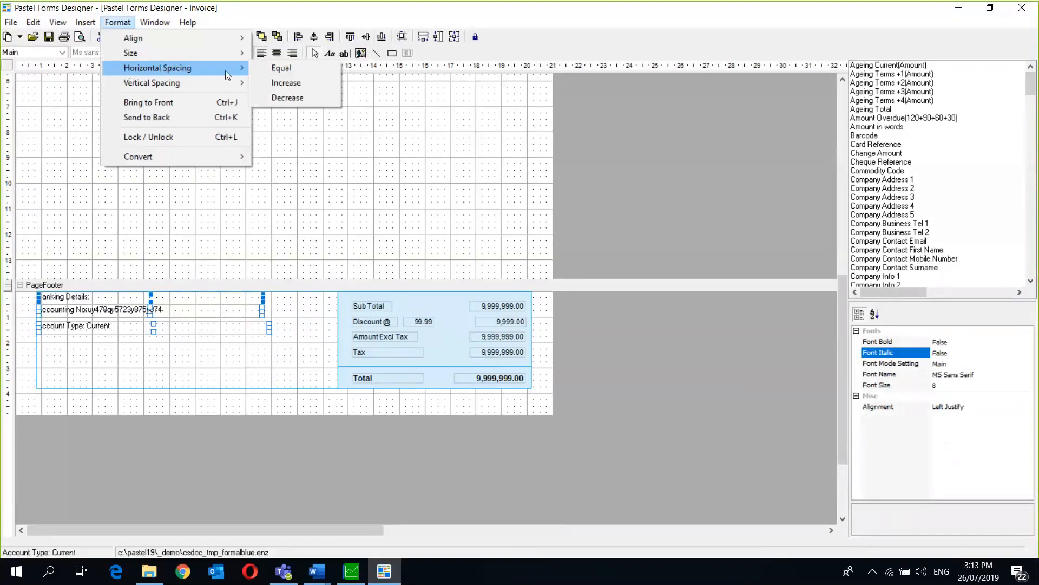
click(278, 68)
click(118, 22)
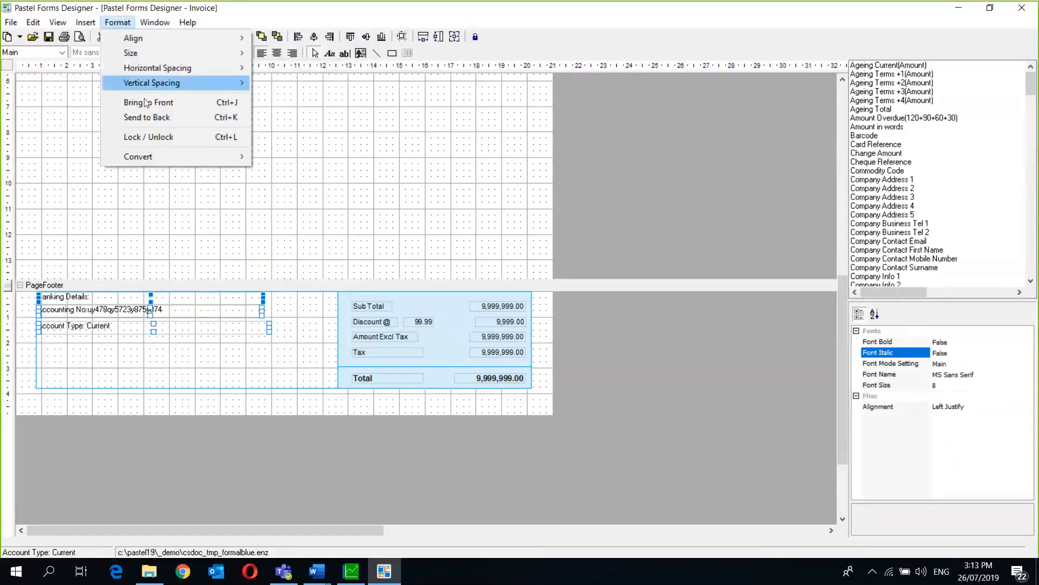
mouse_move(162, 82)
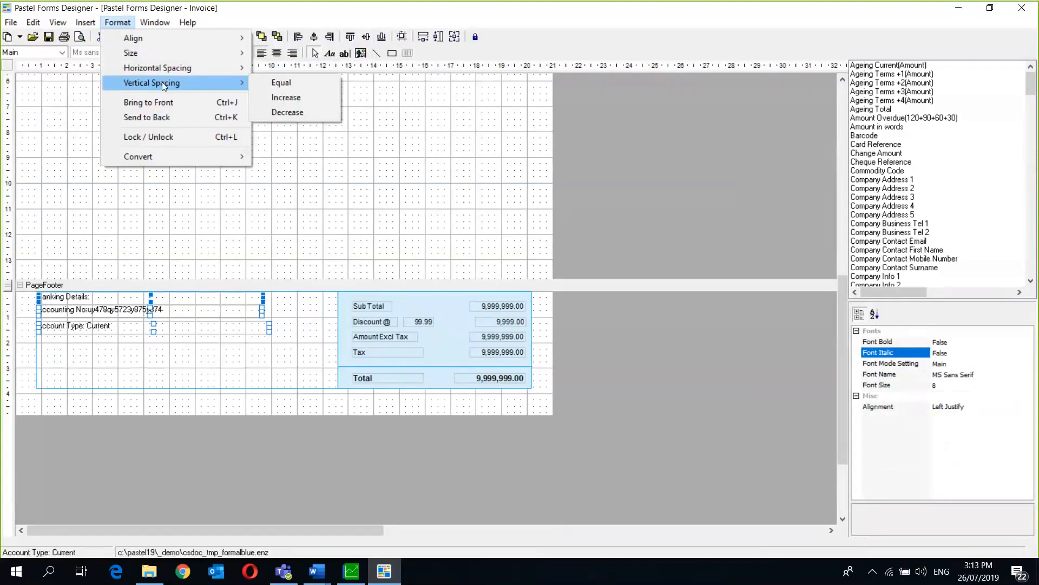
click(290, 87)
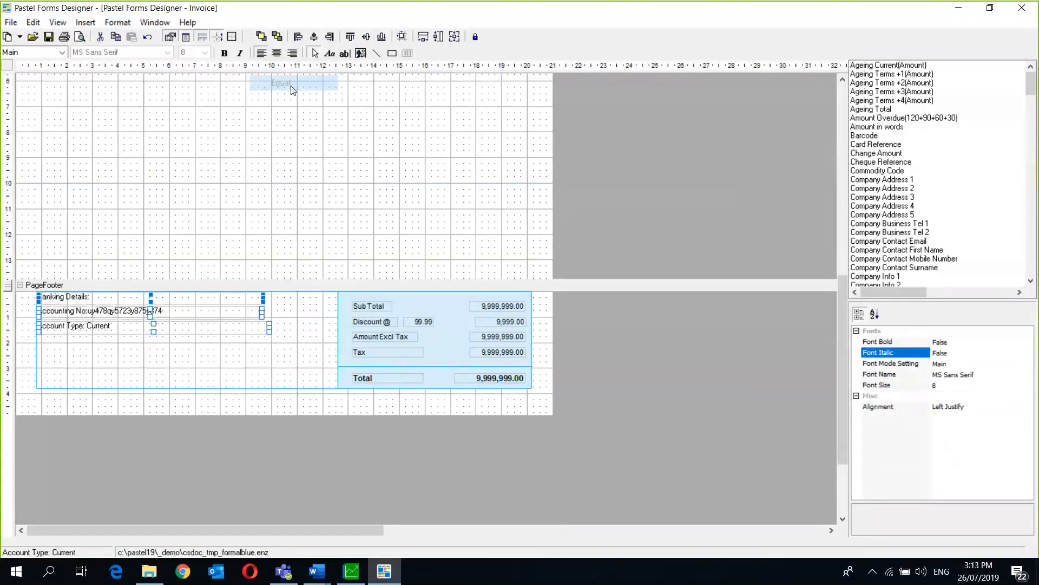
click(265, 361)
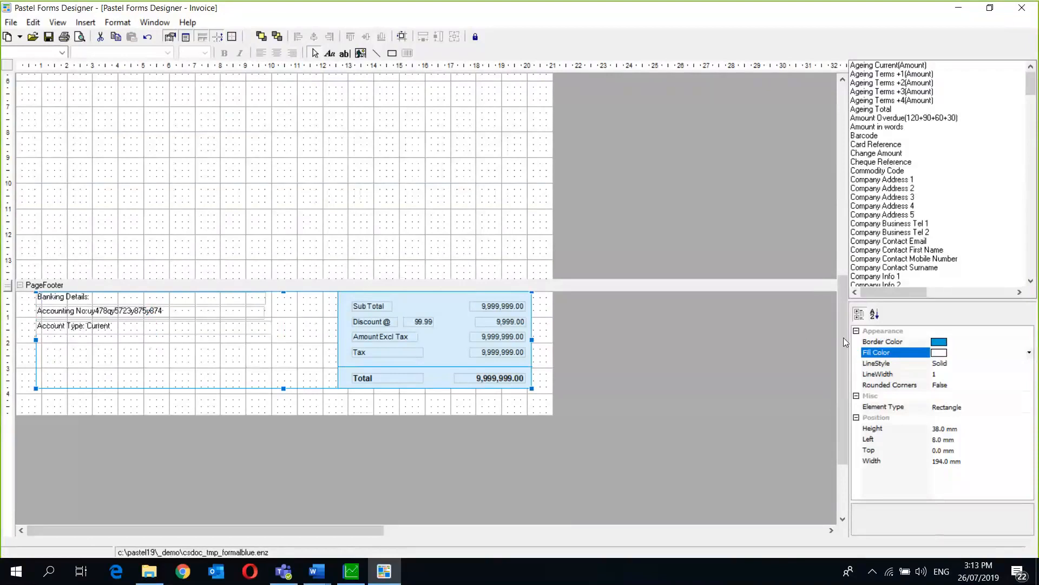
- Select the green Sage logo in the page header and bring up the Format > Convert options
drag(843, 337, 819, 139)
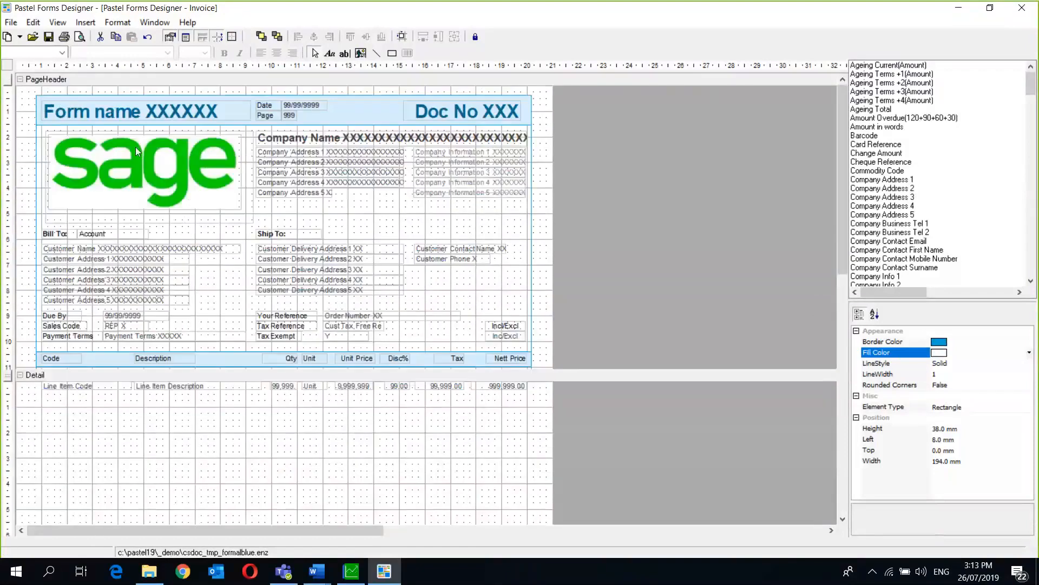
click(117, 24)
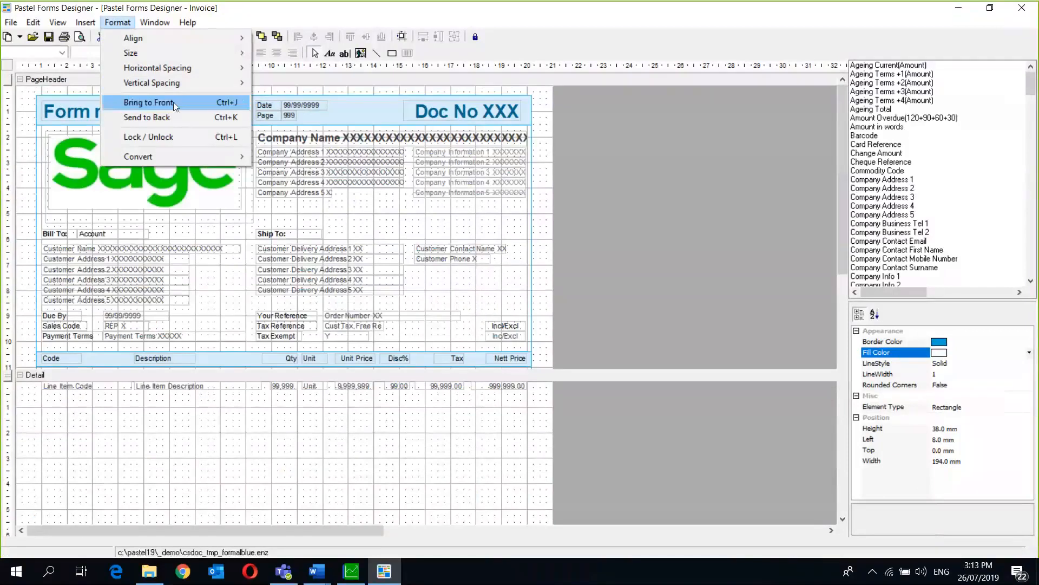
click(108, 196)
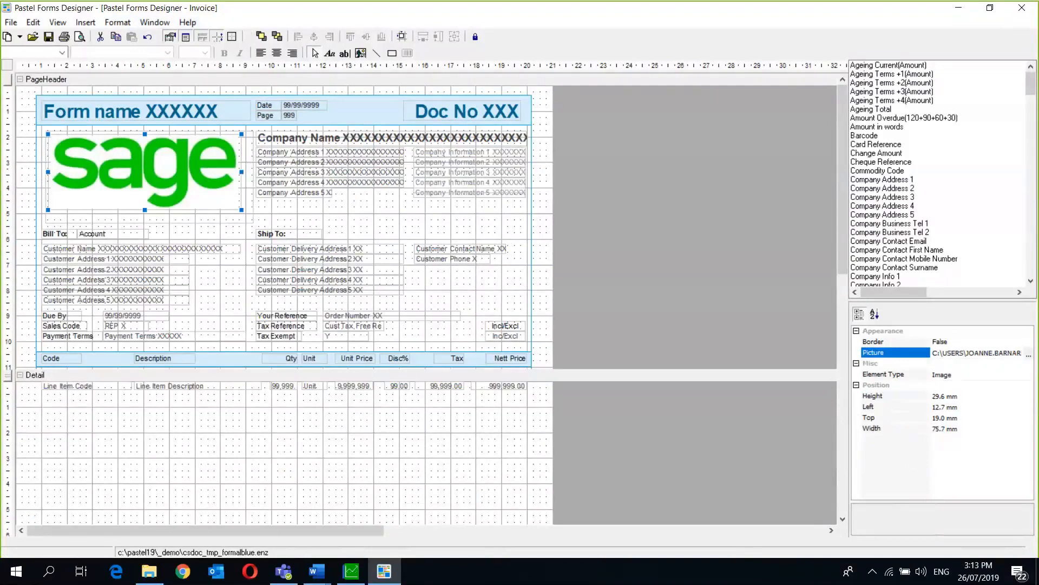
click(129, 24)
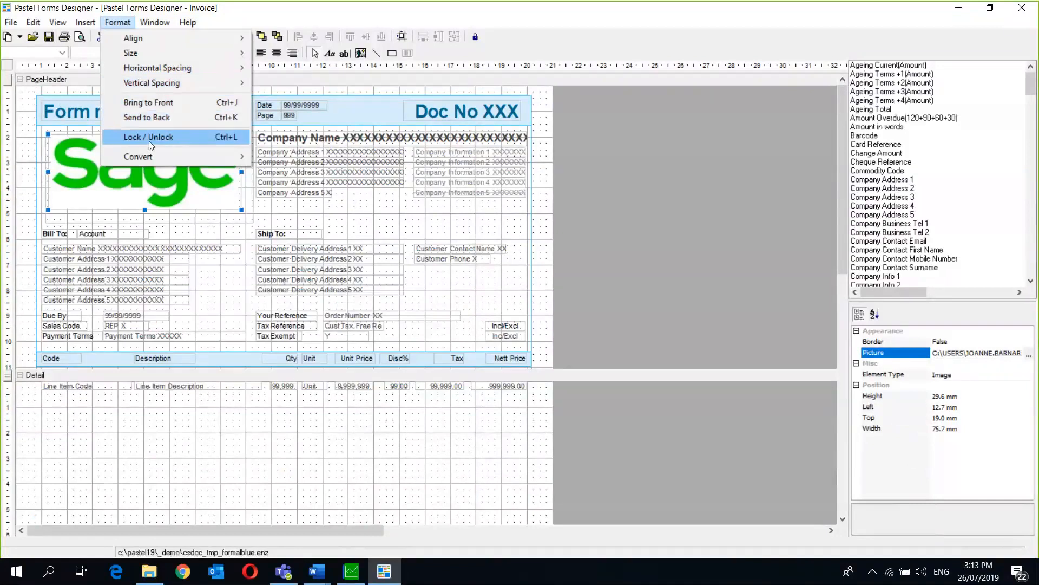
mouse_move(144, 155)
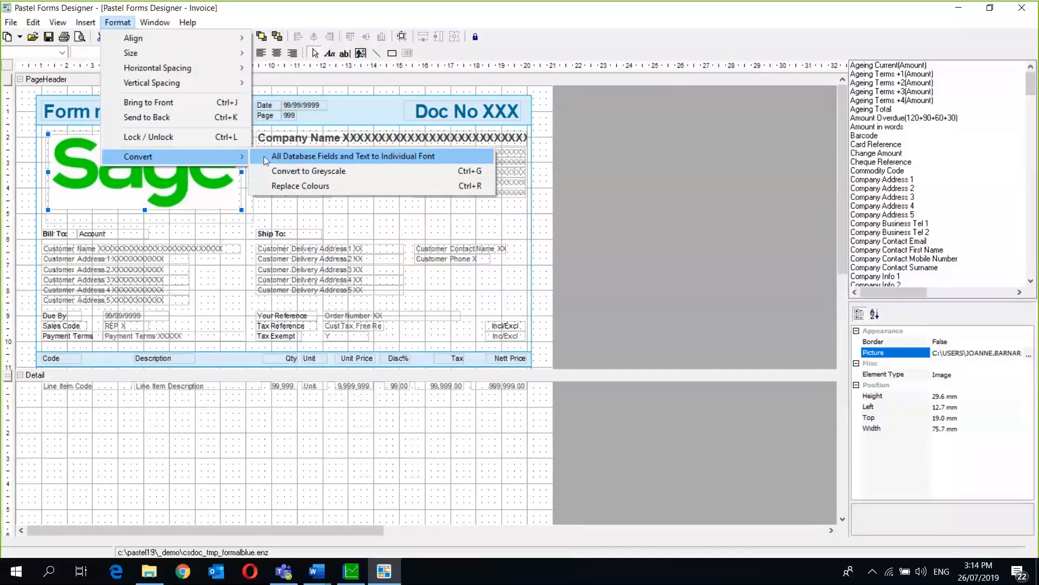
- Convert all fields and text to individual fonts, then set Line Item Description's font to Adelle Sans SAGE
click(366, 158)
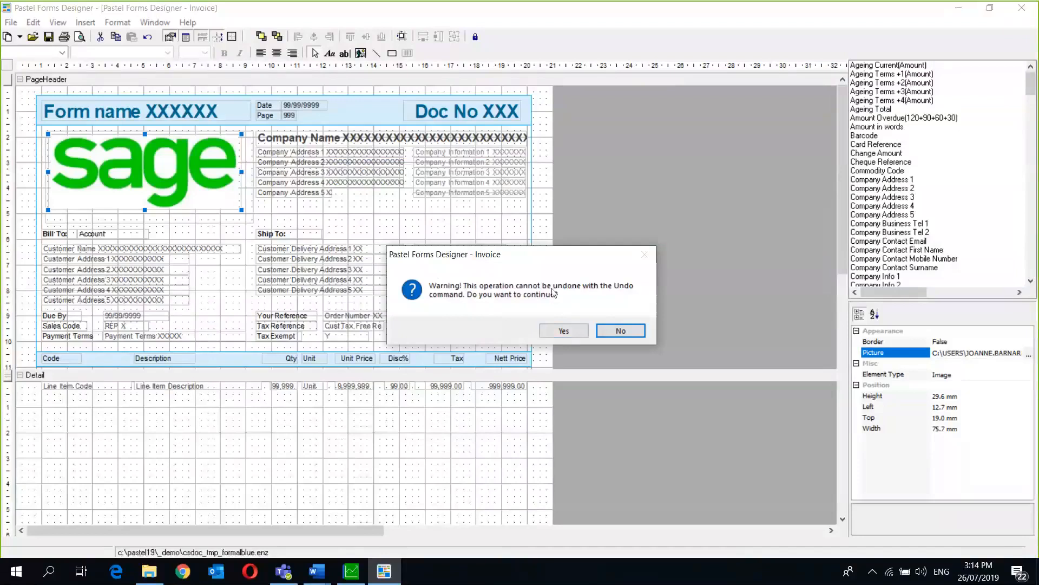
click(562, 330)
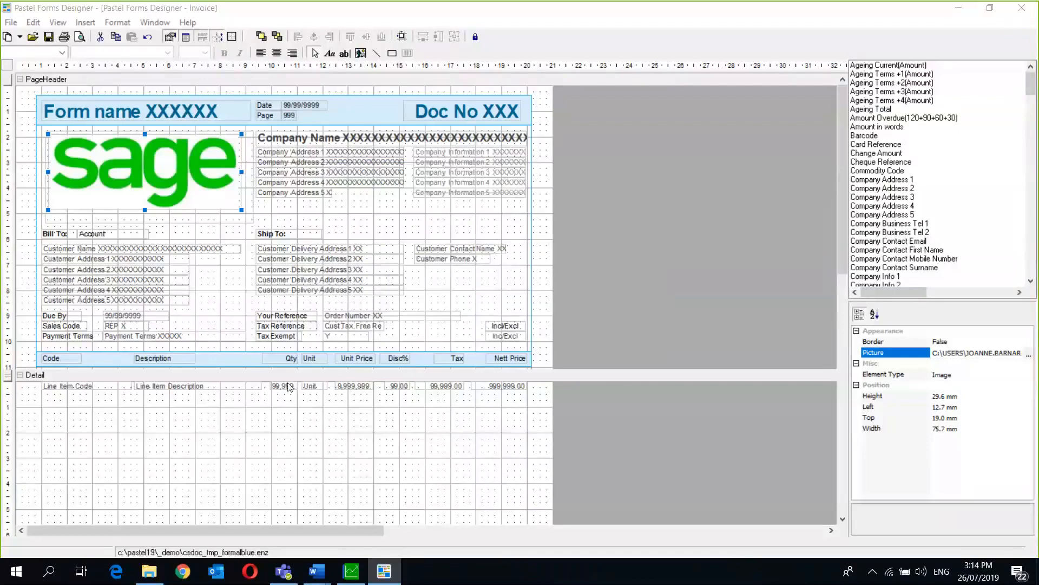
click(189, 388)
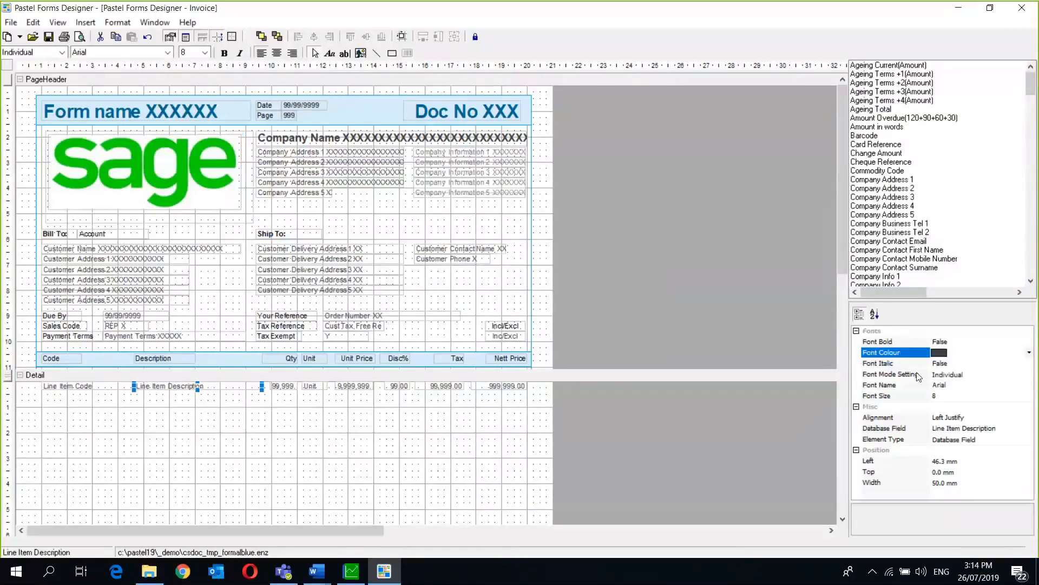
click(946, 385)
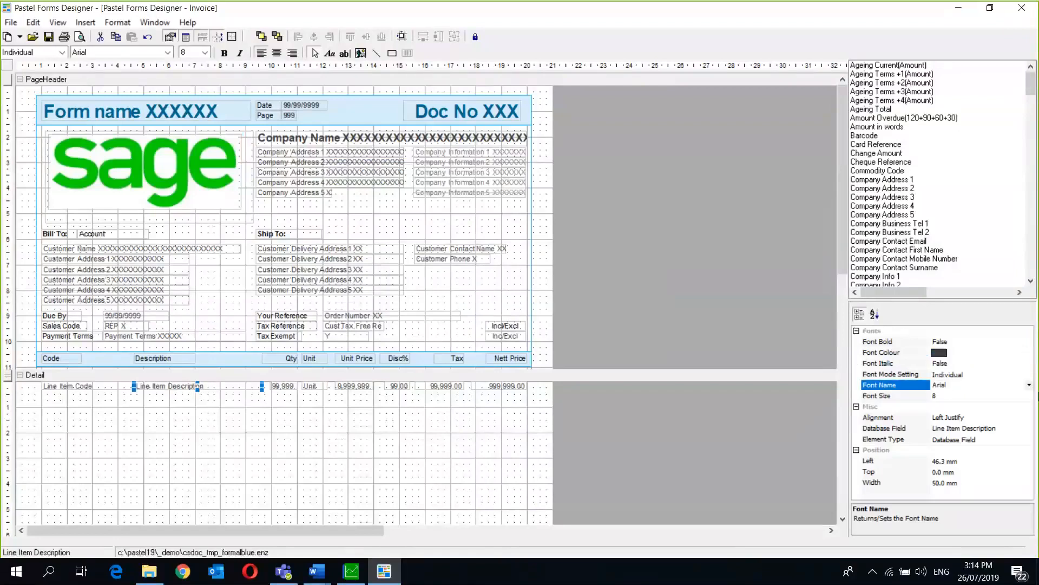
click(1028, 385)
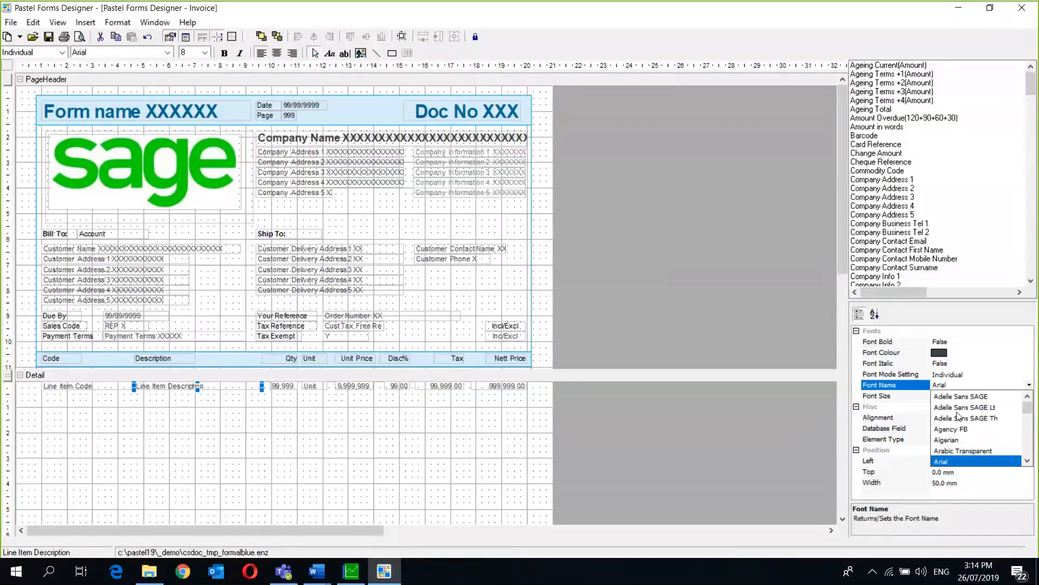
click(971, 398)
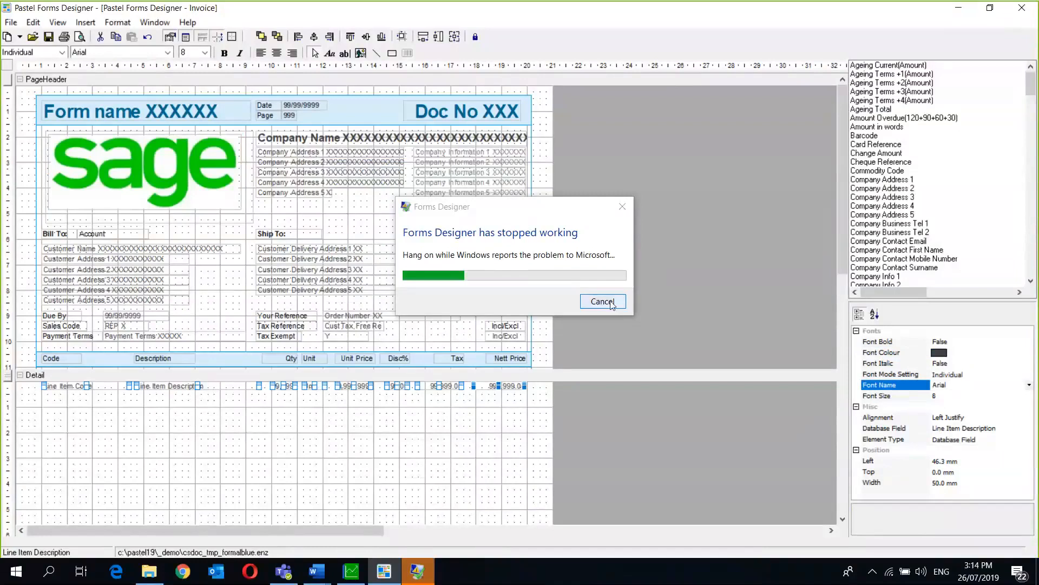
- Dismiss the crash report and close the crashed Forms Designer
click(589, 306)
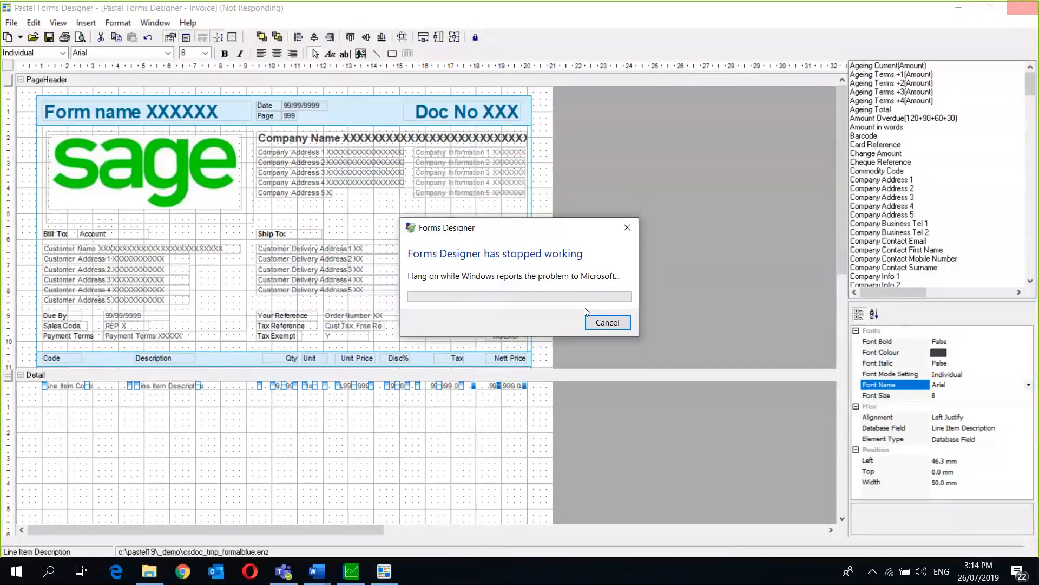
click(627, 228)
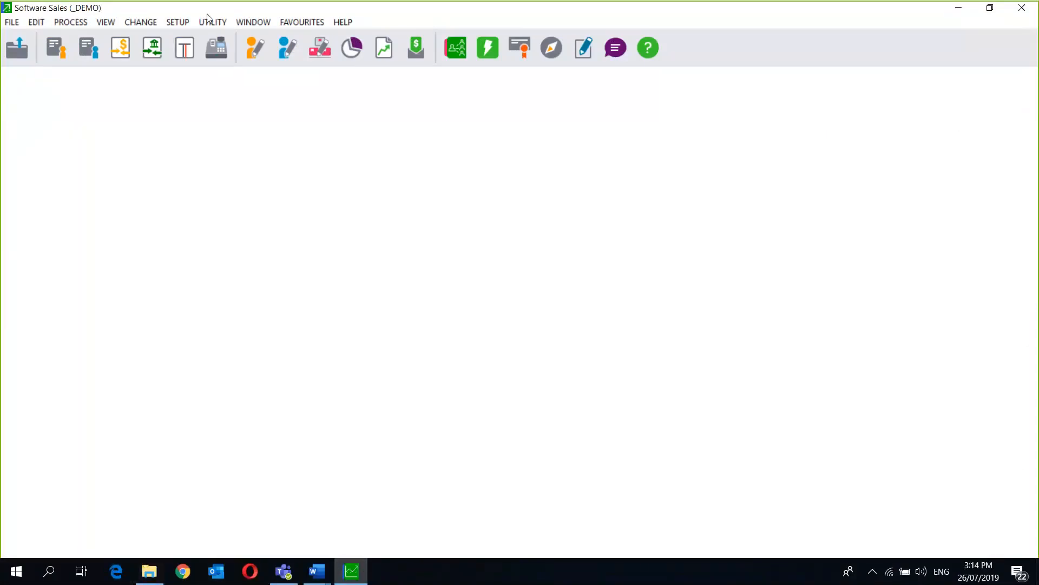
- Relaunch Forms Designer and reopen the recent CSDOC_TMP_FORMALBLUE.ENZ invoice layout
click(211, 23)
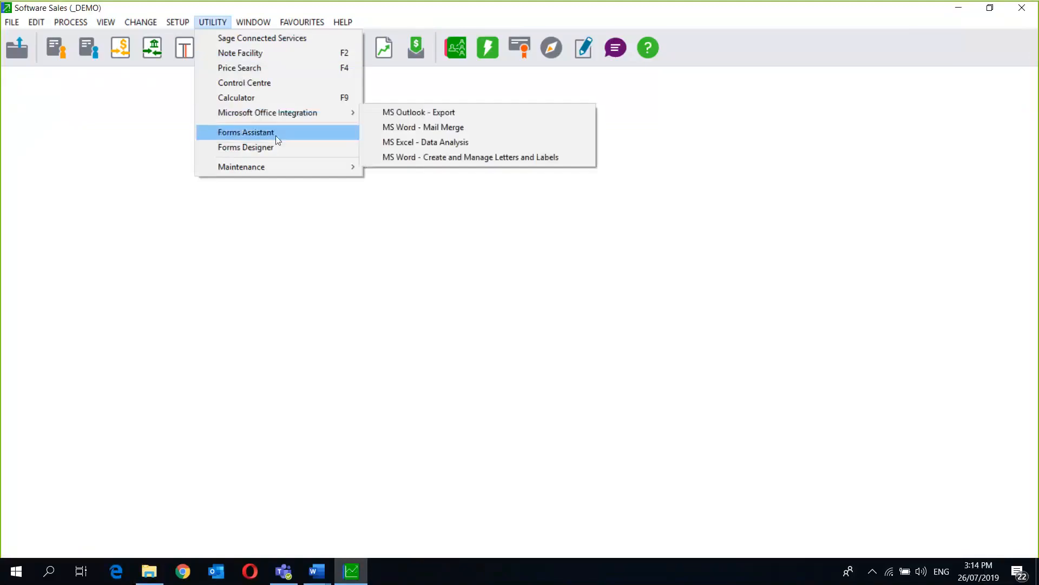
click(283, 150)
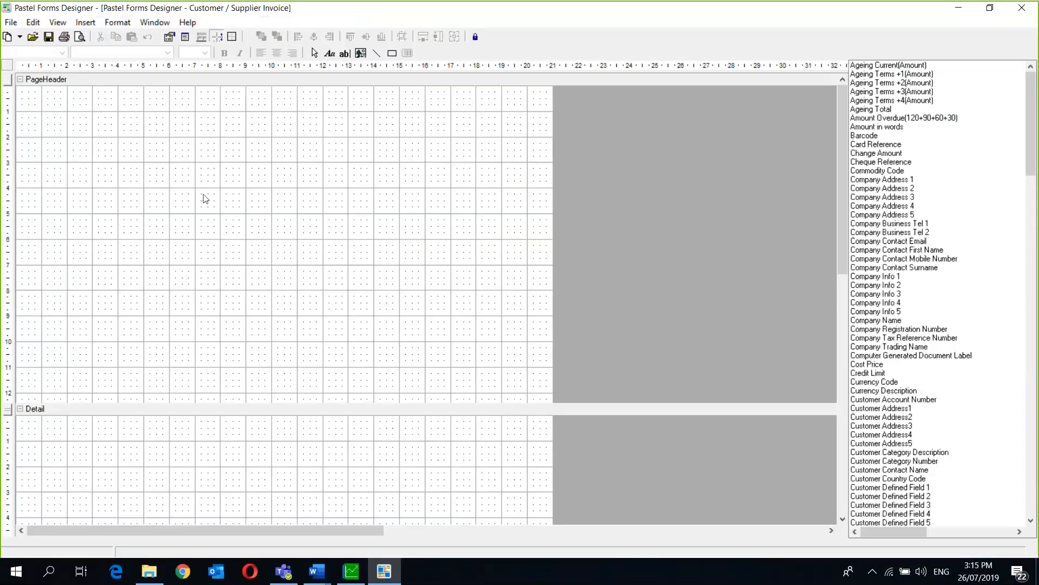
click(12, 22)
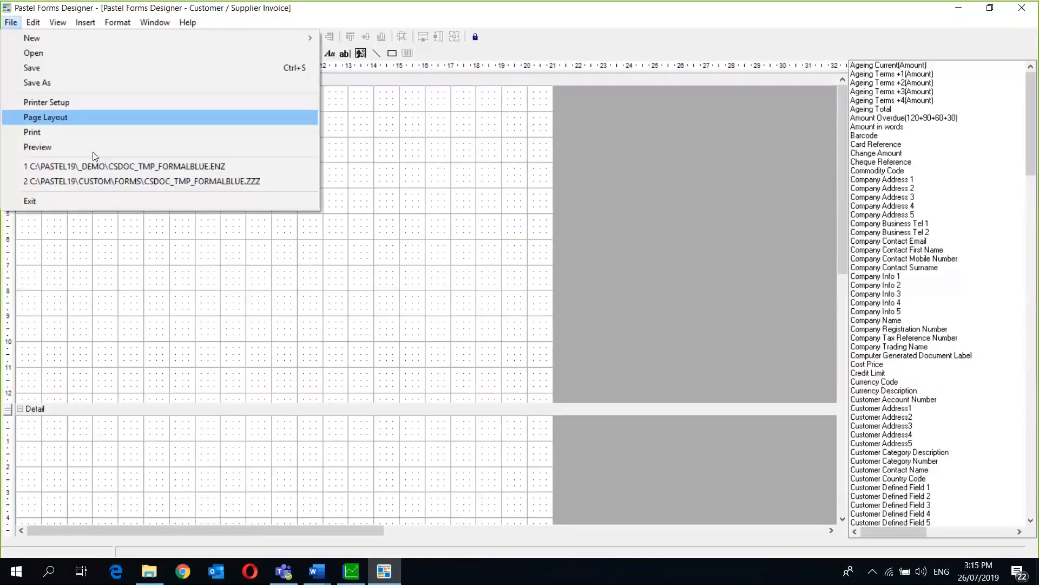
click(101, 166)
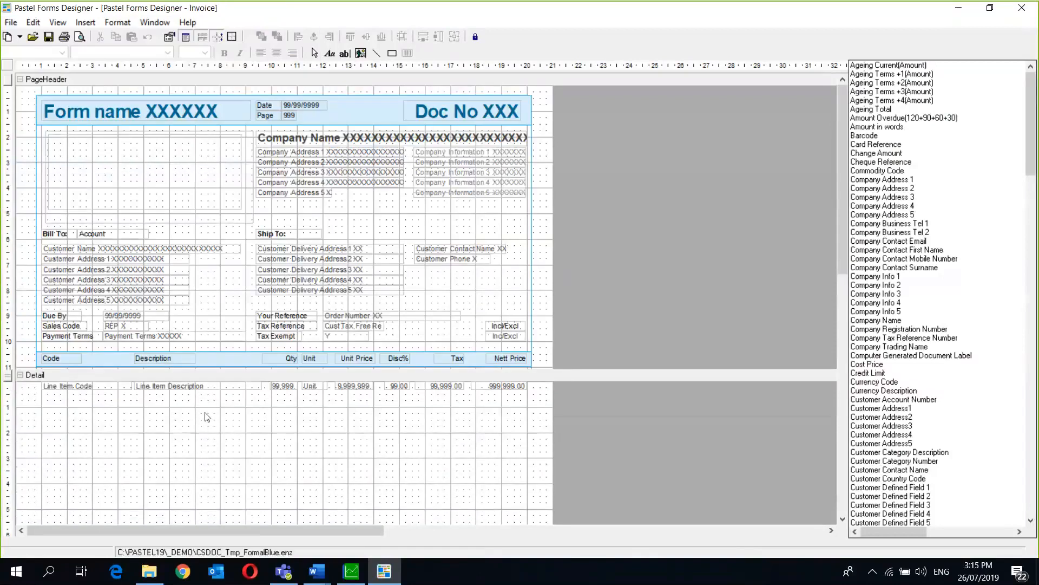
- Convert all database fields and text to individual fonts, confirming the irreversible change
click(161, 356)
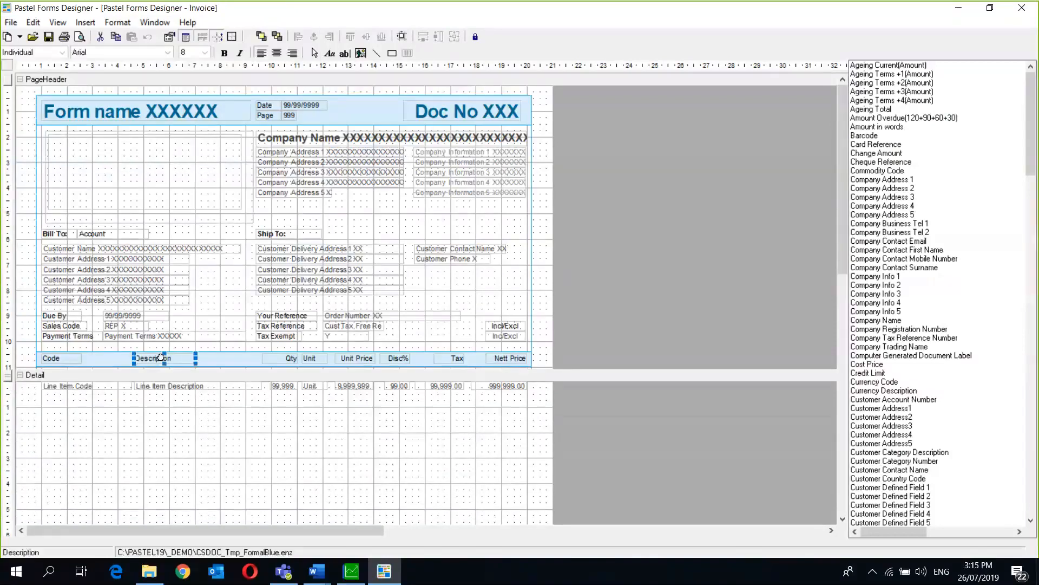
click(117, 22)
mouse_move(166, 156)
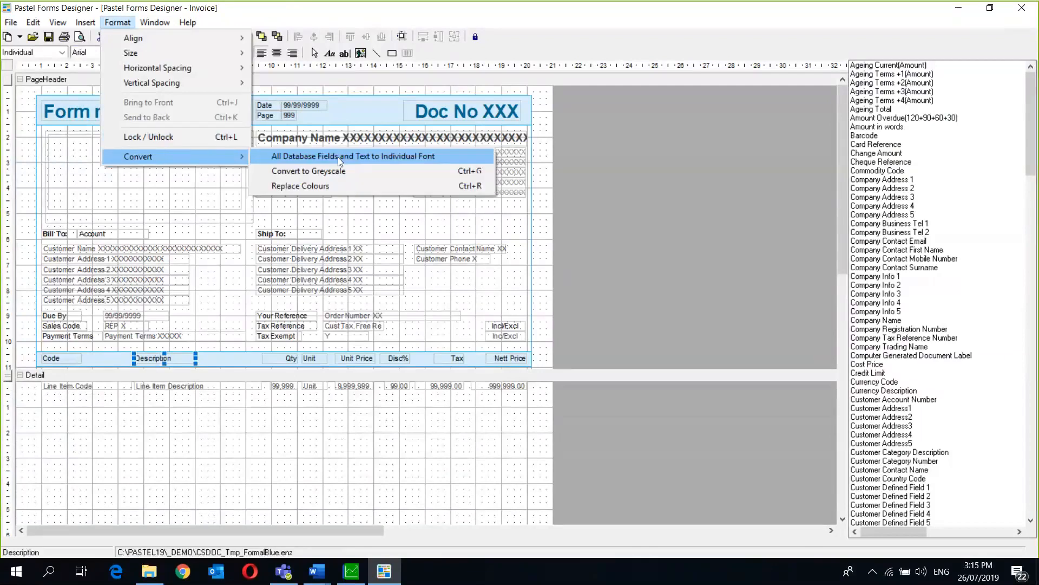
click(337, 157)
click(563, 331)
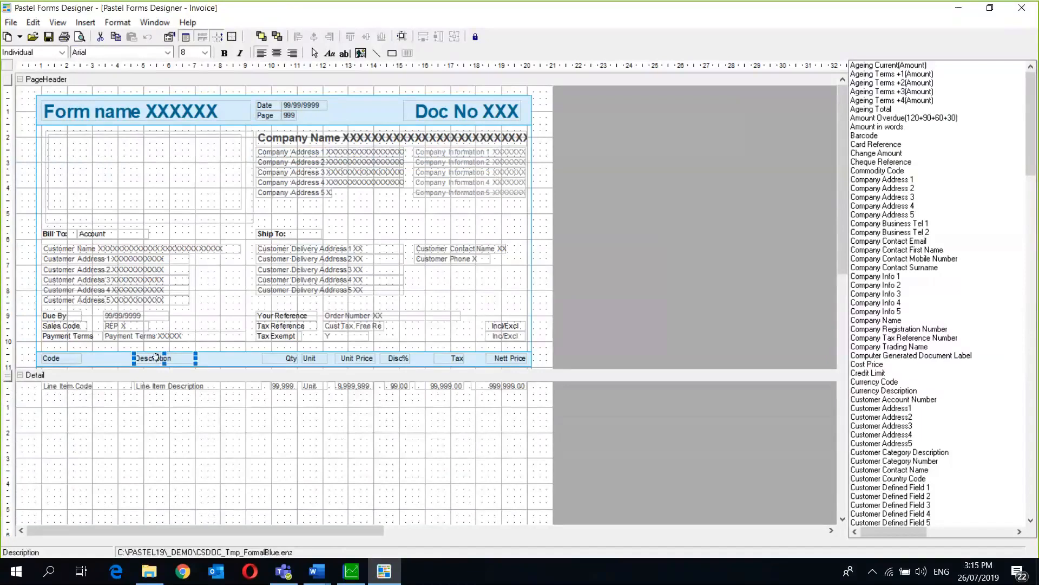
- Show the Code column heading's font properties
click(51, 358)
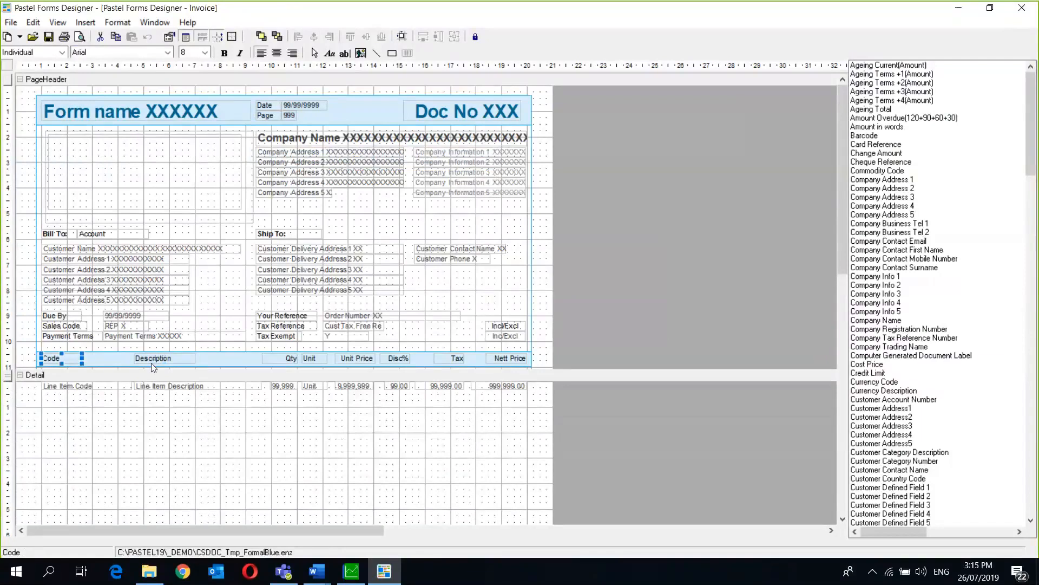
right_click(67, 359)
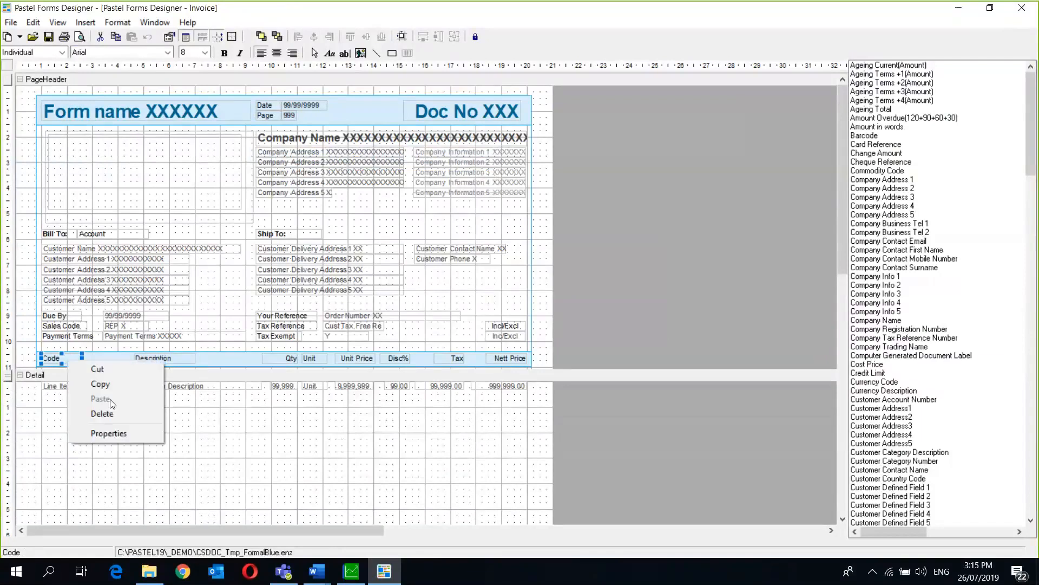
click(126, 432)
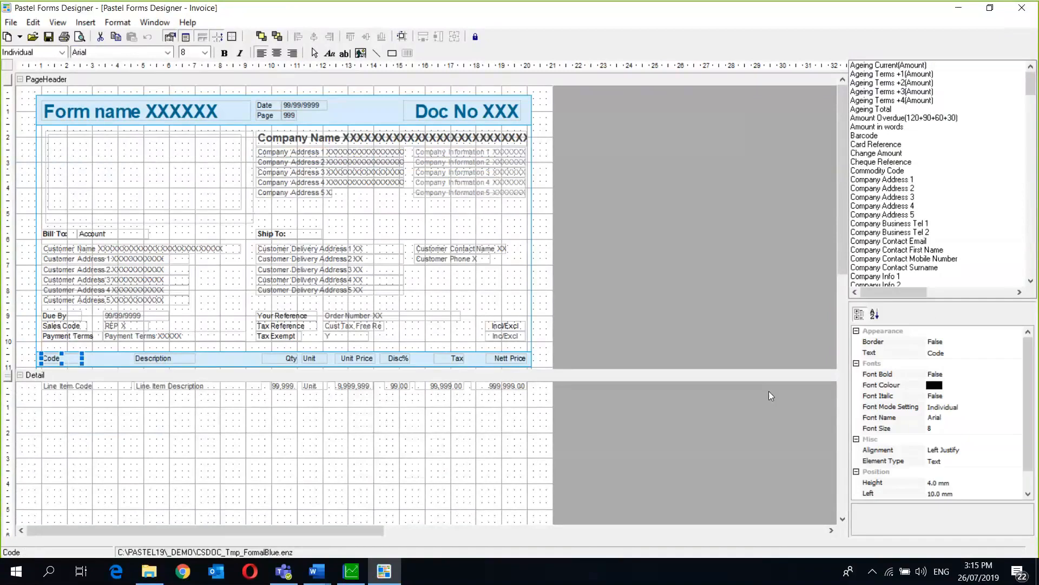
- Set the Code heading's font to Haettenschweiler
click(946, 409)
click(942, 418)
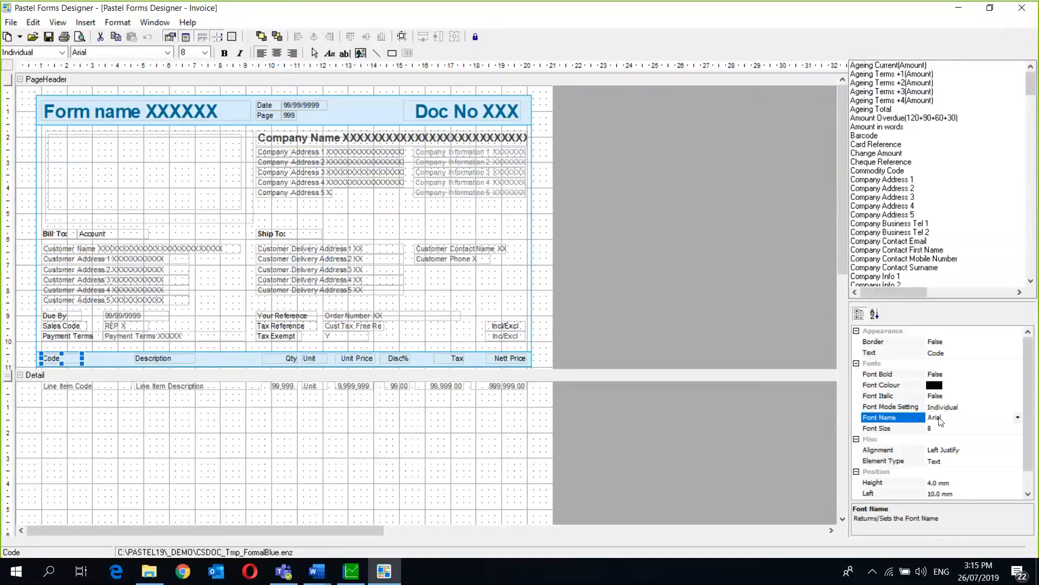
click(1018, 417)
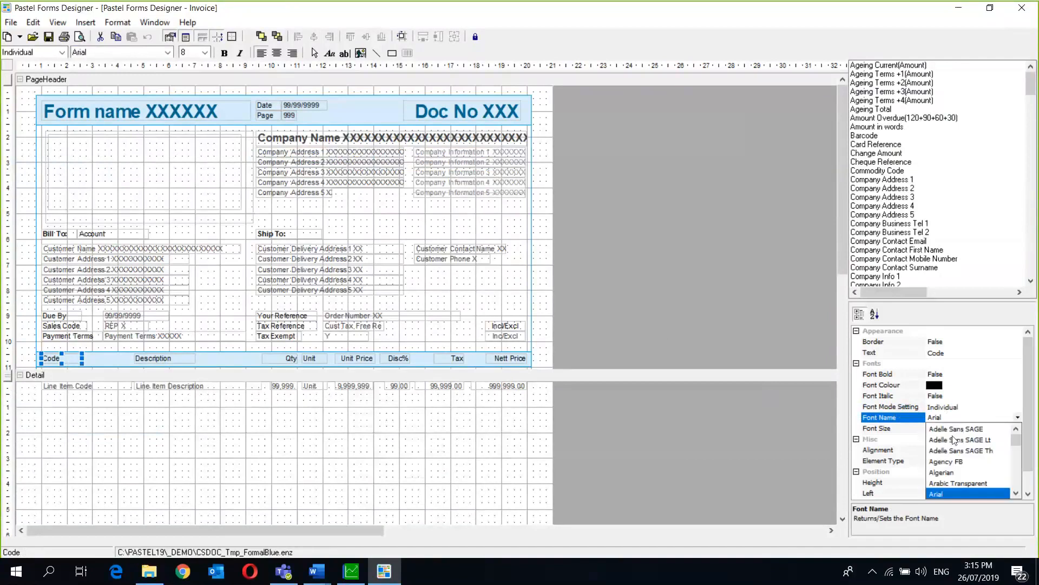
scroll(960, 461, down, 20)
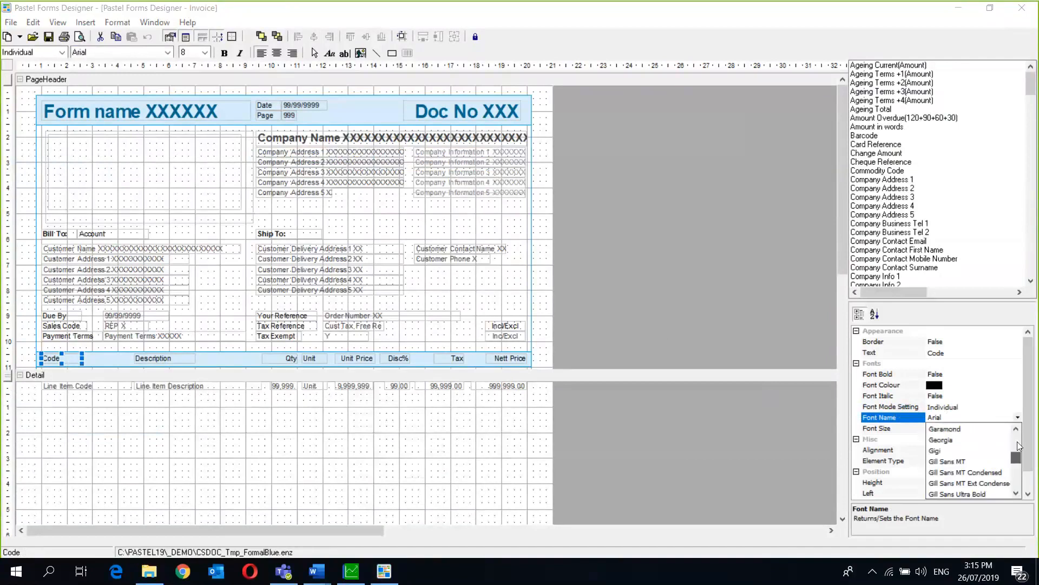
click(958, 461)
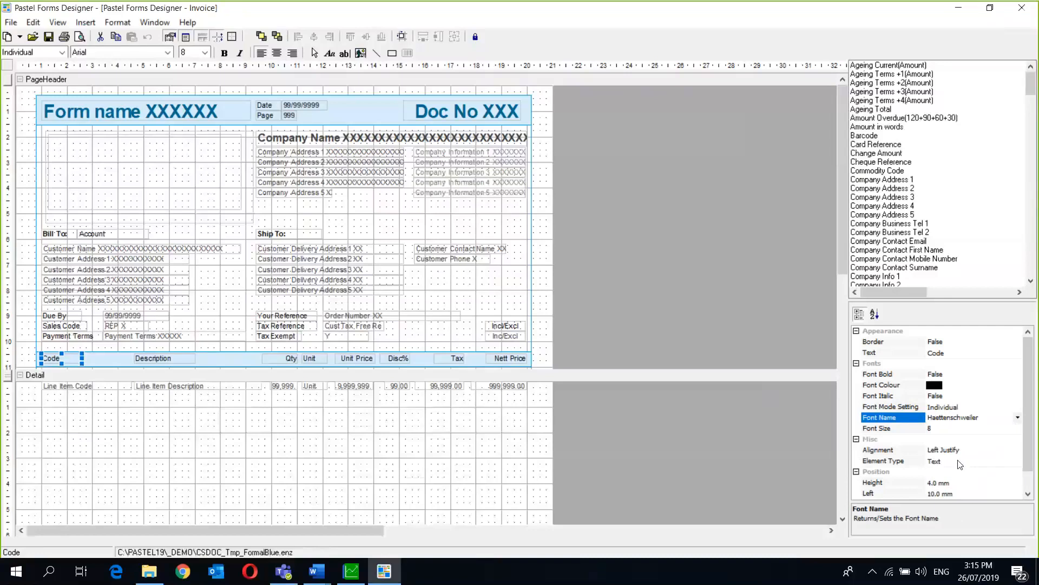
- Set the Description heading's font to Bahnschrift Light SemiCondensed
click(174, 358)
click(174, 357)
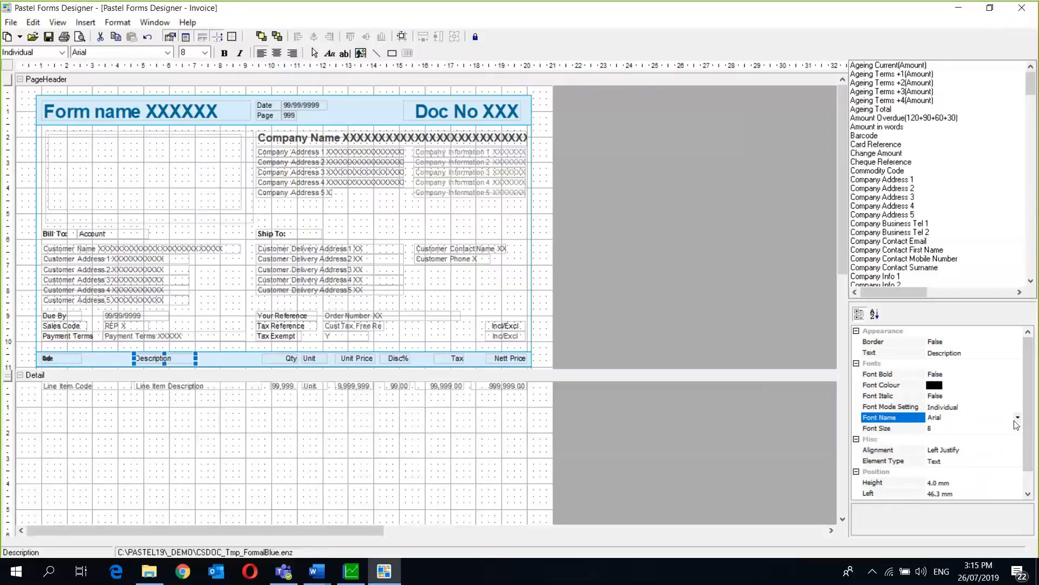
click(1017, 418)
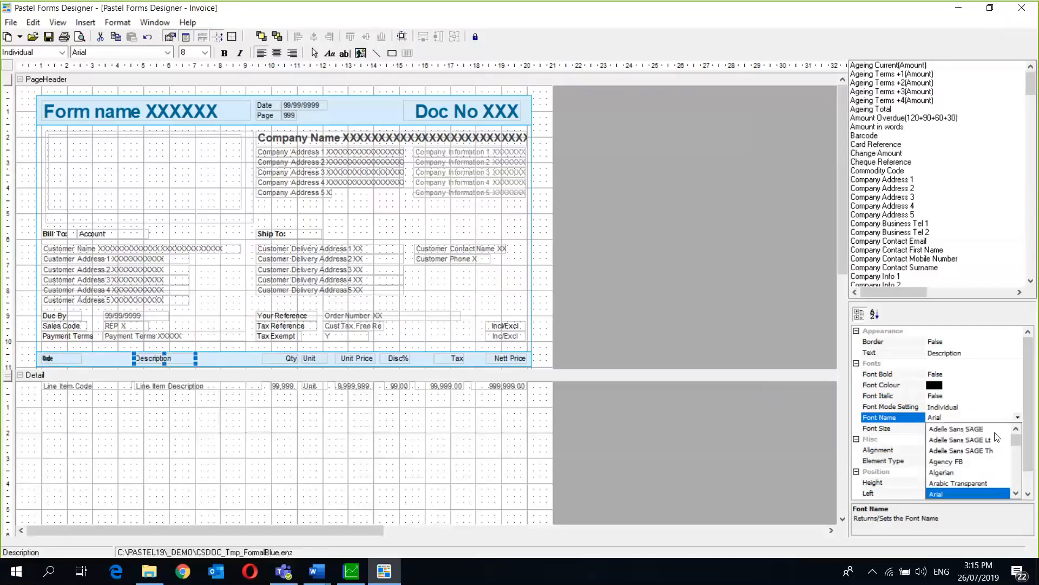
click(1016, 493)
click(1016, 493)
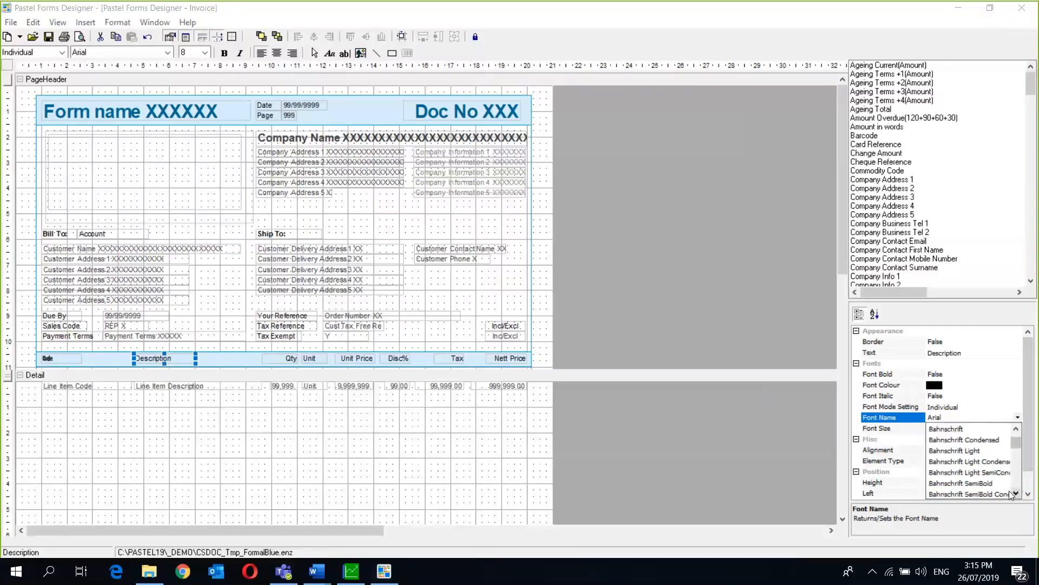
click(976, 478)
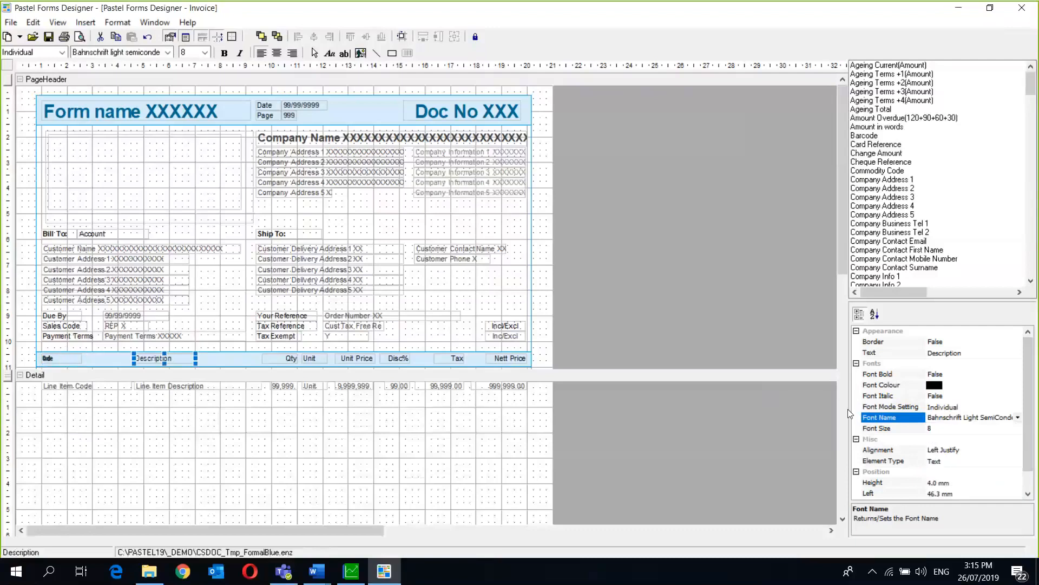
click(460, 417)
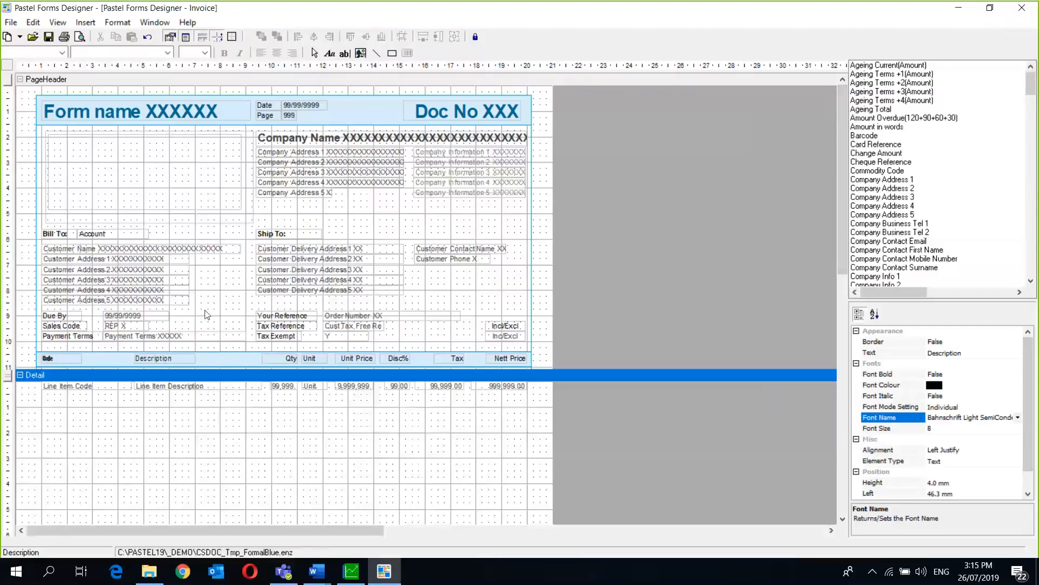
- Make the Description heading italic and bold
click(185, 357)
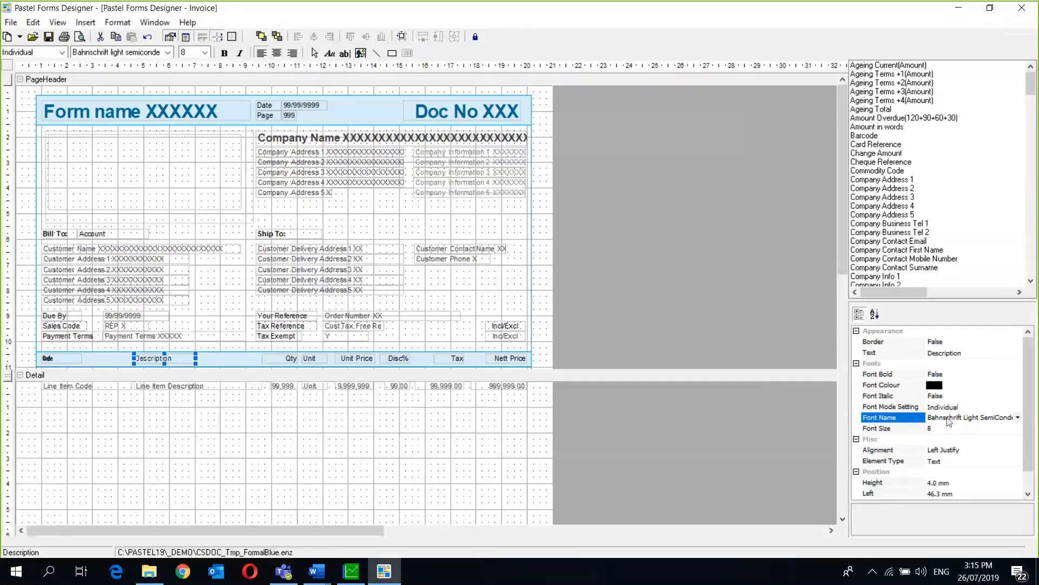
click(941, 397)
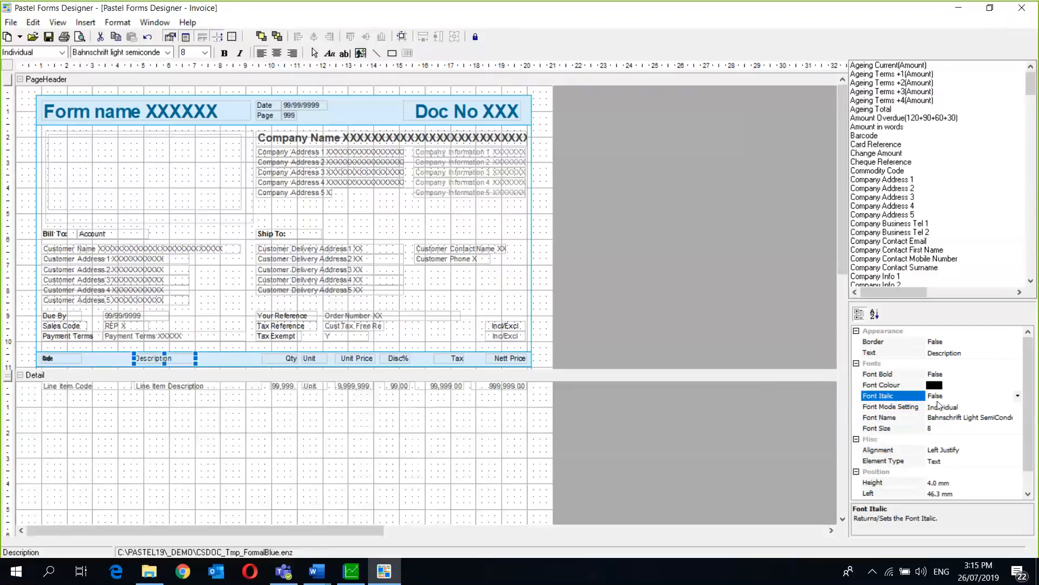
click(1020, 399)
click(956, 405)
click(956, 404)
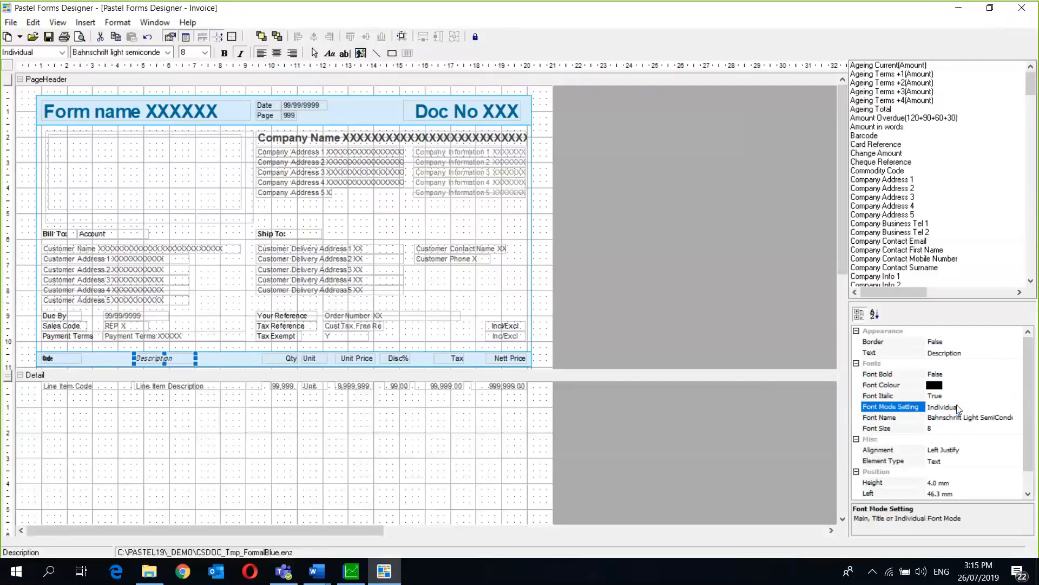
click(944, 374)
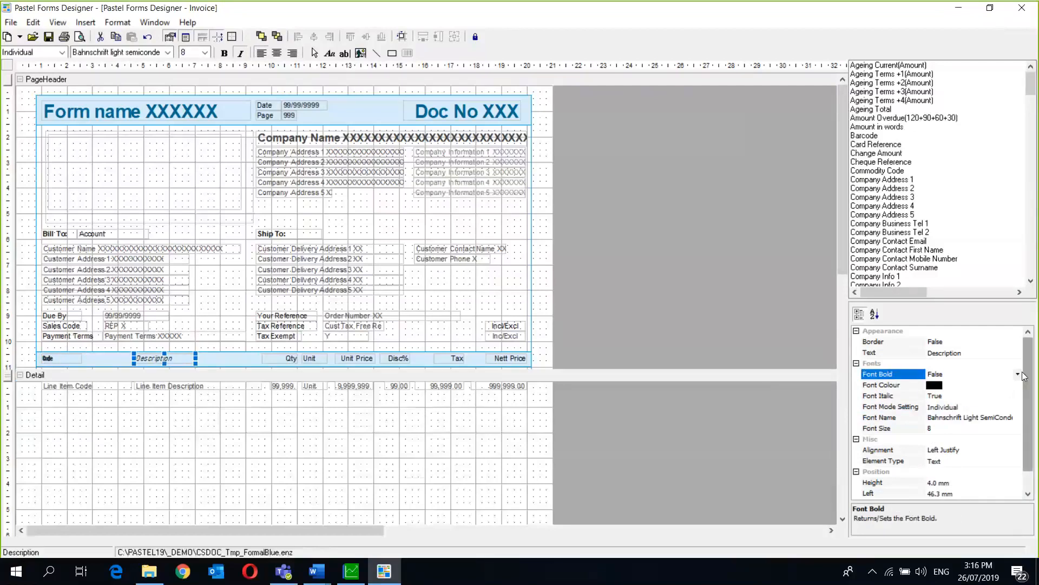
click(1018, 374)
click(956, 383)
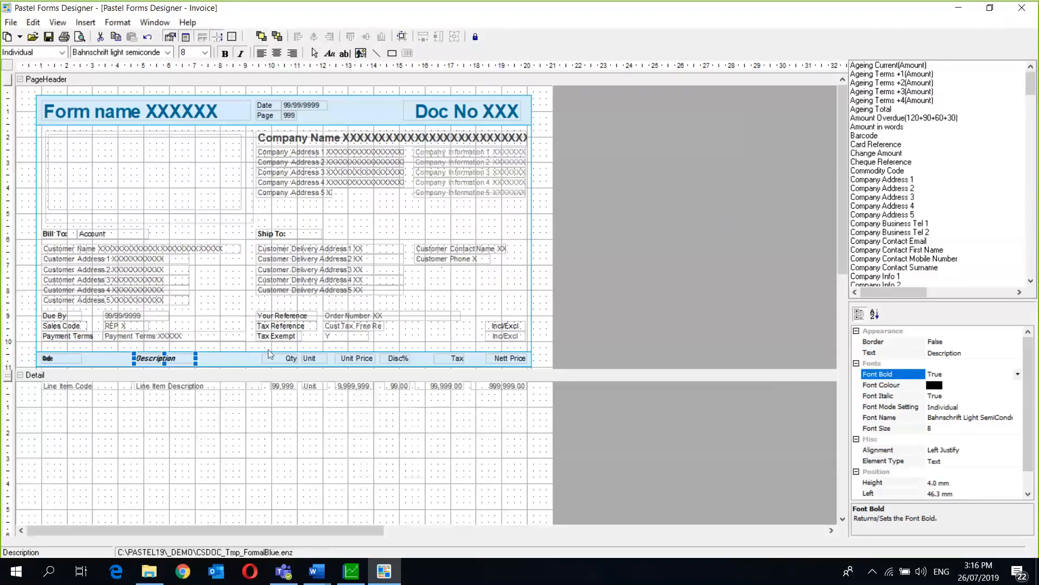
click(103, 98)
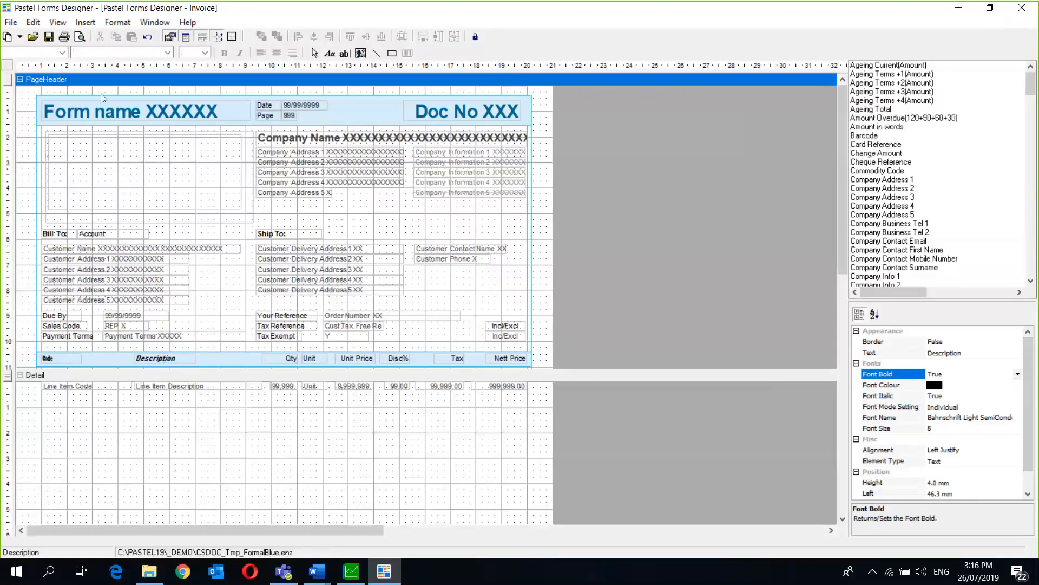
- Set Rounded Corners to True on the page header's large border rectangle
click(99, 101)
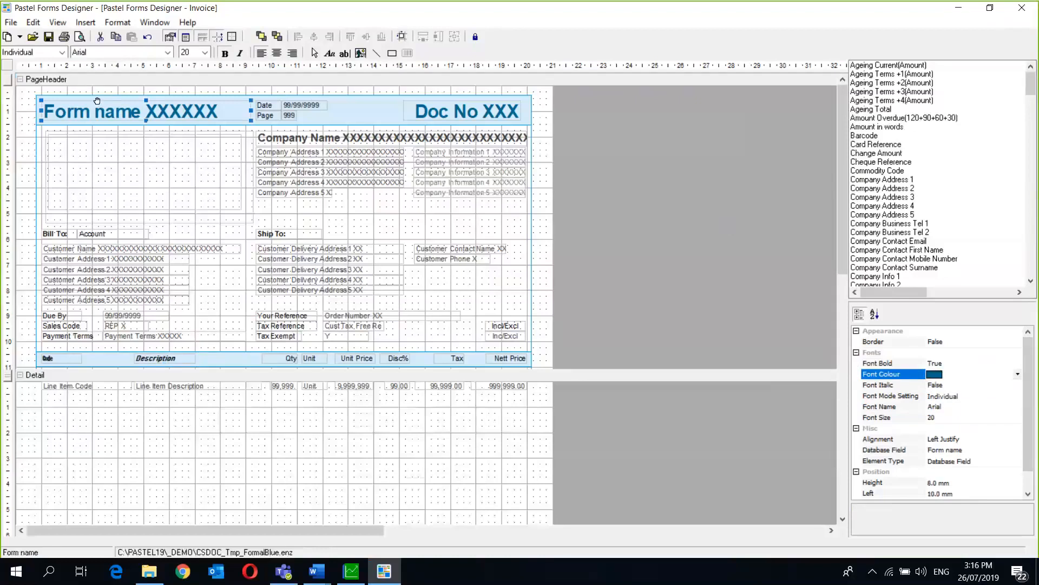
click(37, 112)
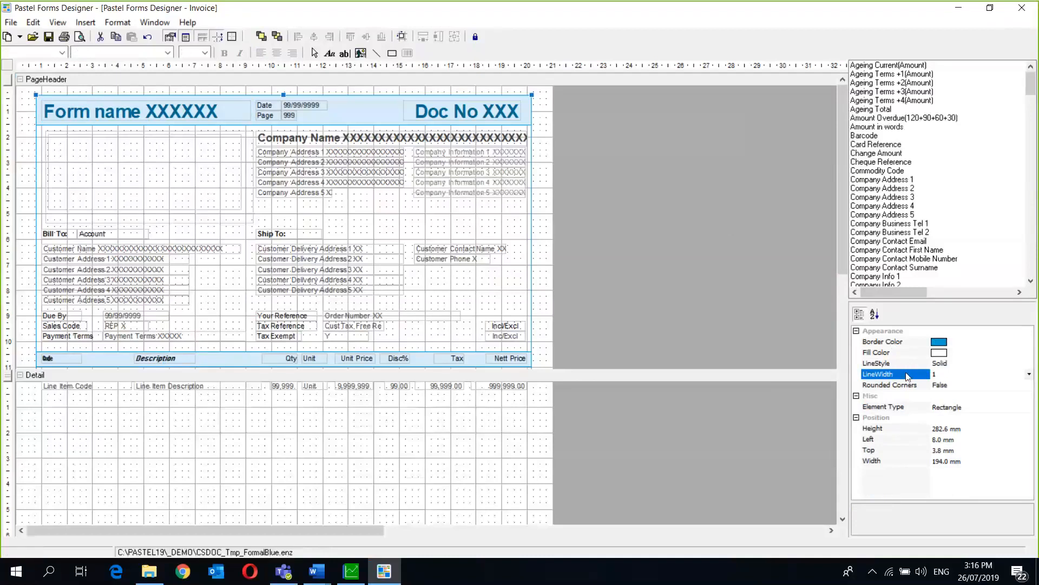
click(913, 387)
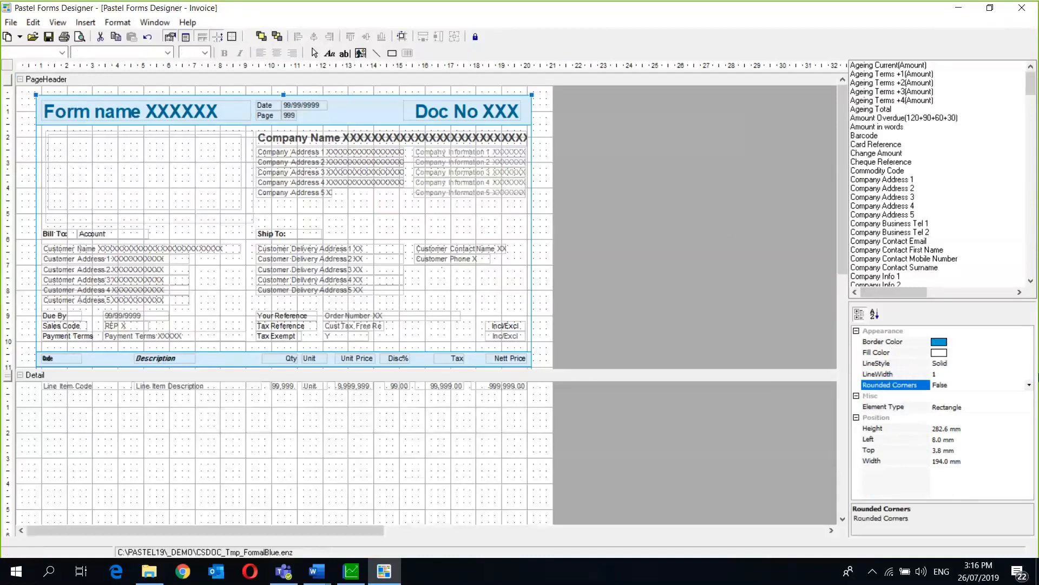
click(1028, 387)
click(998, 400)
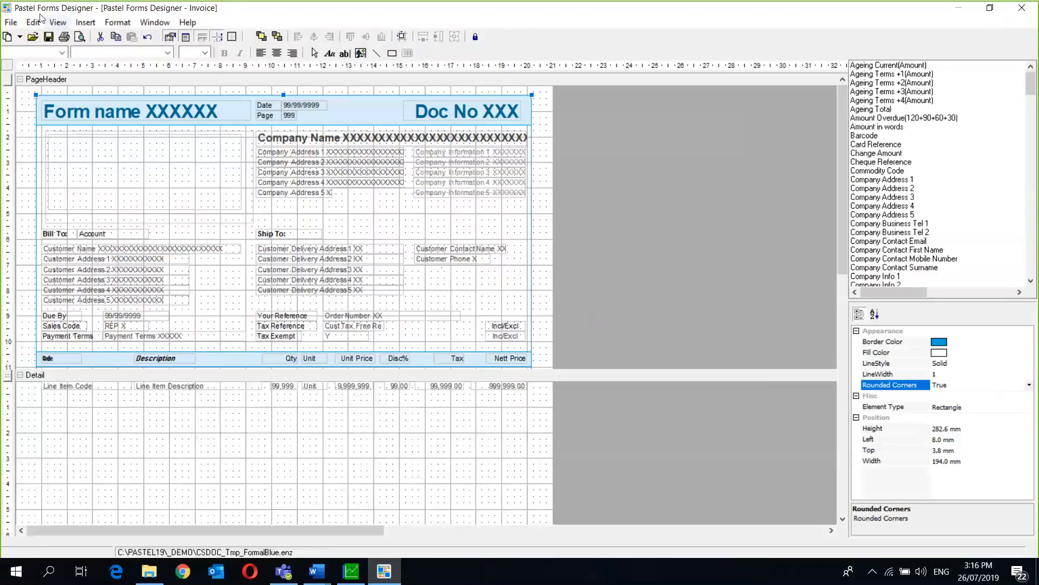
click(117, 38)
click(117, 22)
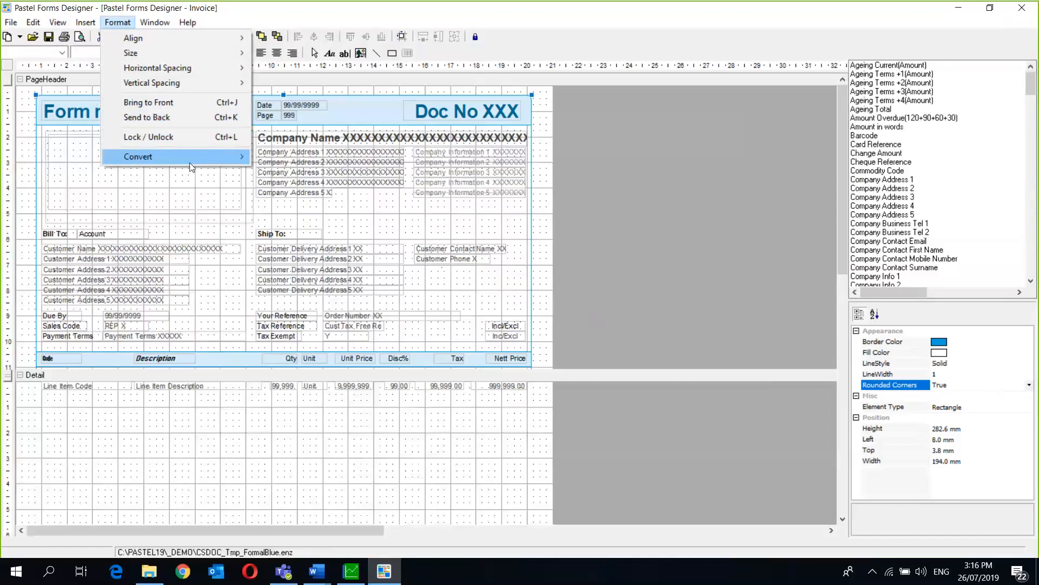
- Replace the header rectangle's blue border colour with green via Replace Colours
mouse_move(190, 156)
click(317, 186)
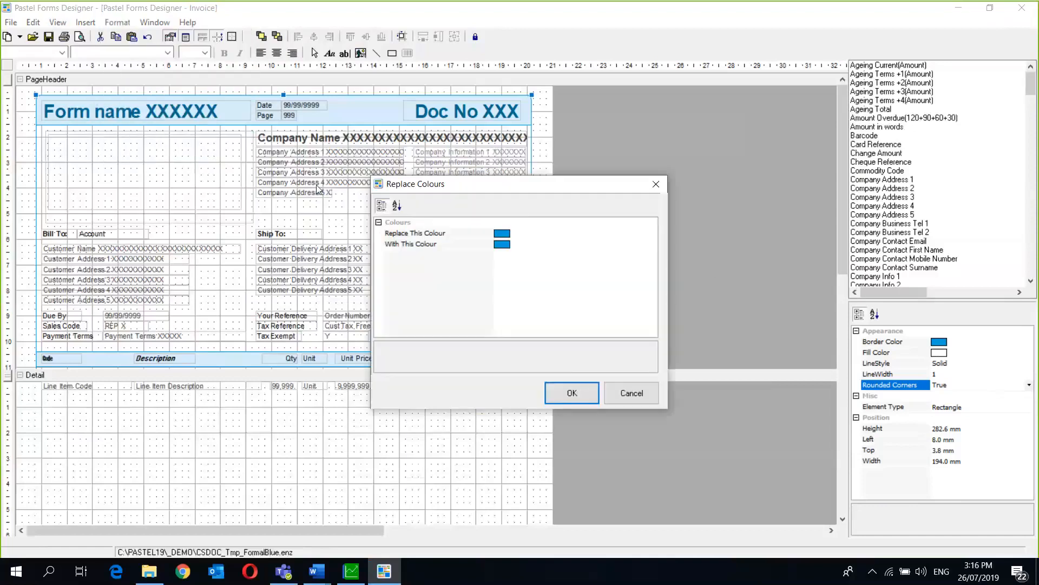
click(503, 246)
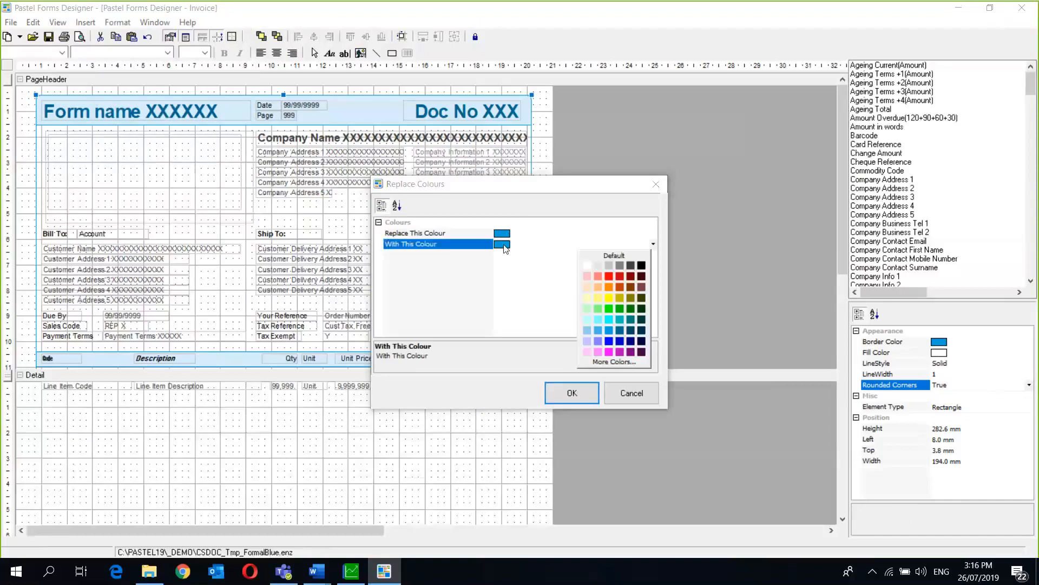
click(613, 362)
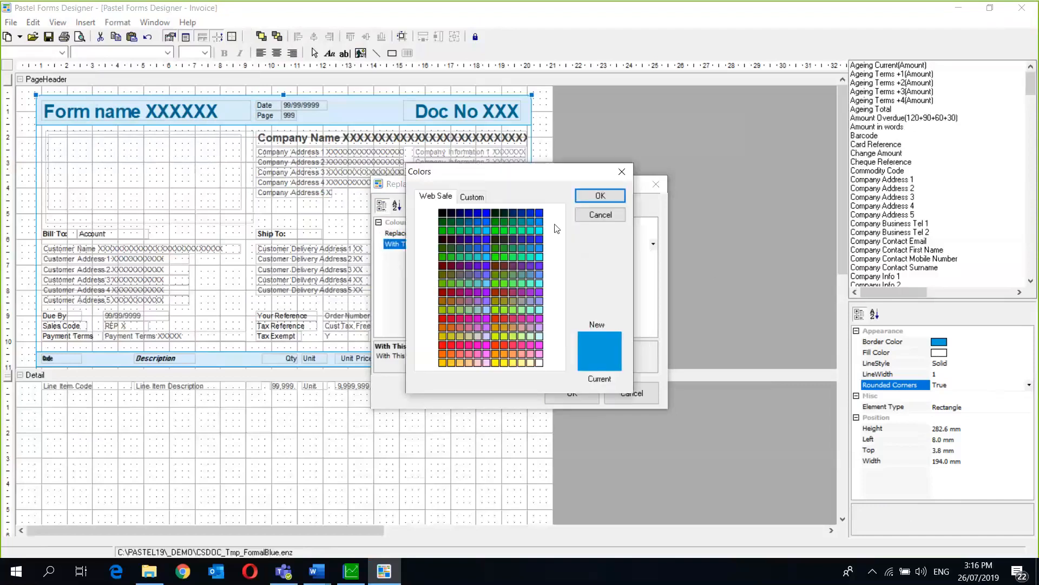
click(503, 258)
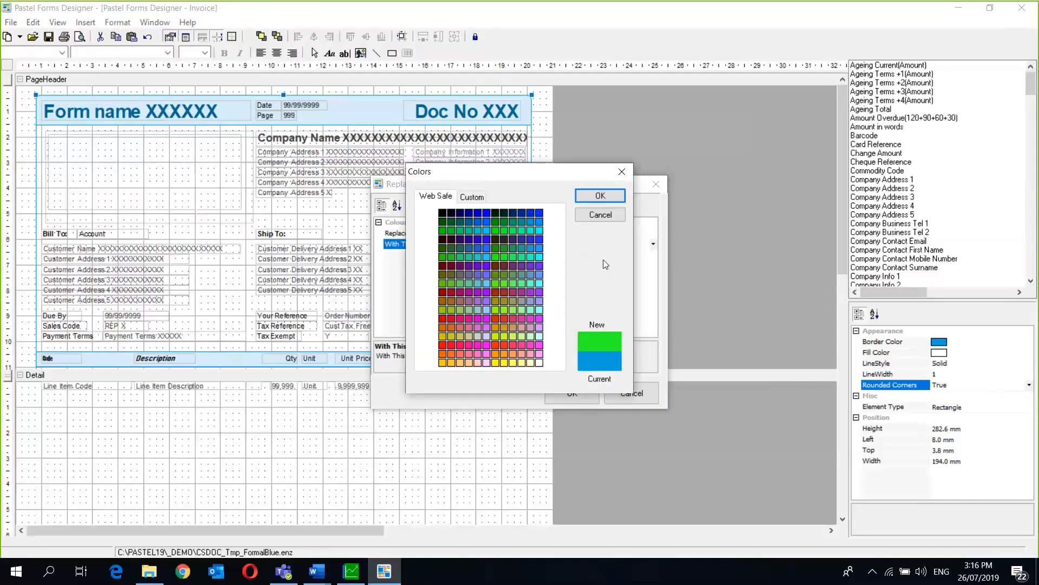
click(594, 193)
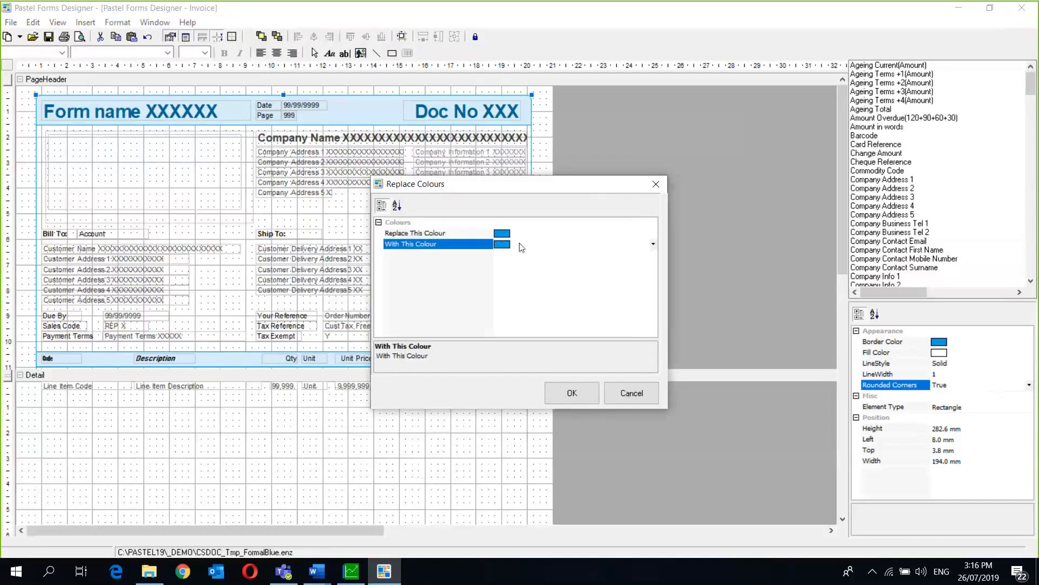
click(653, 245)
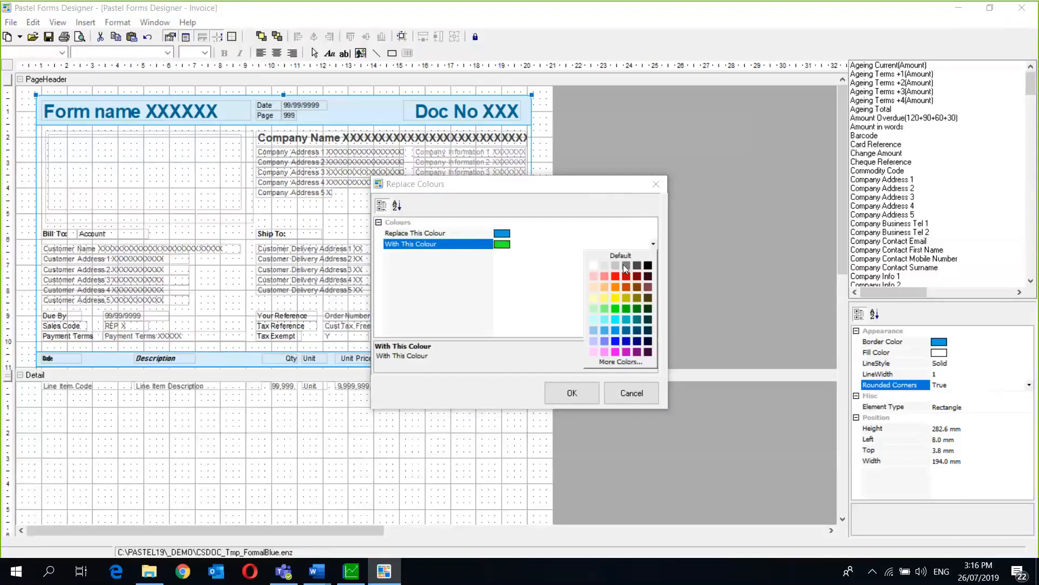
click(616, 308)
click(571, 392)
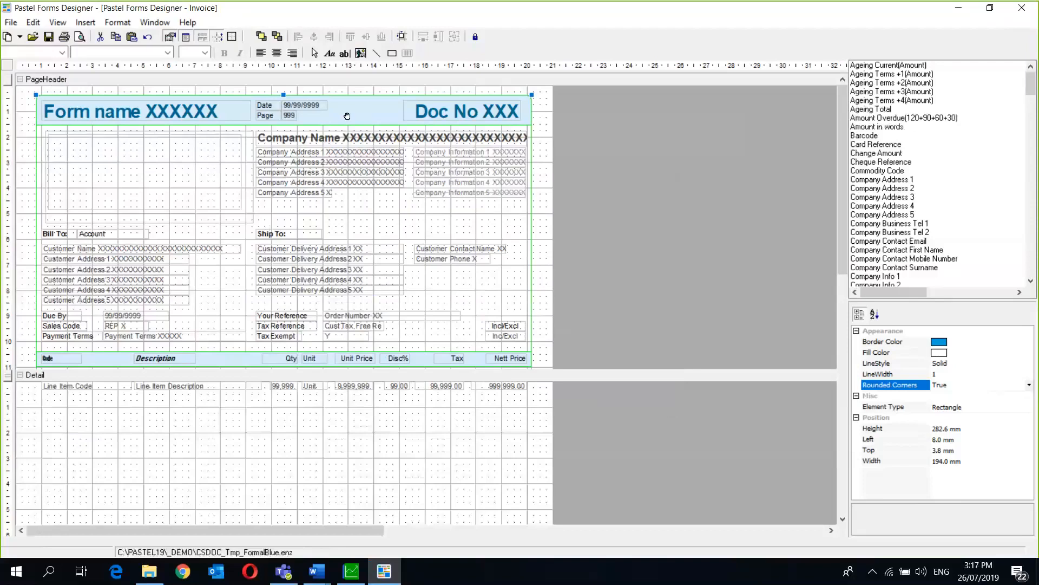
- Try a red fill on the header rectangle, then set the fill back to white
click(937, 356)
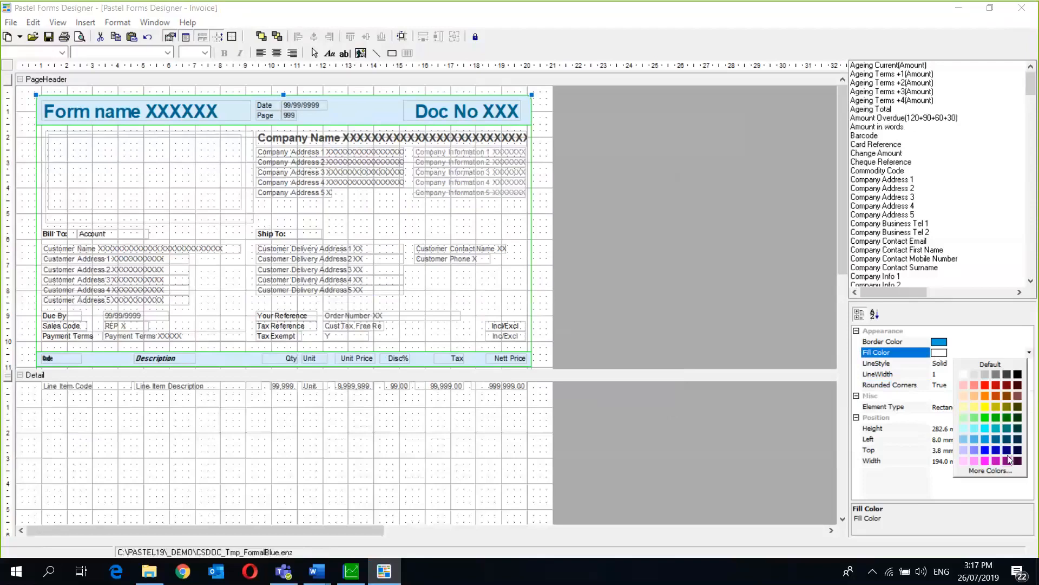
click(985, 385)
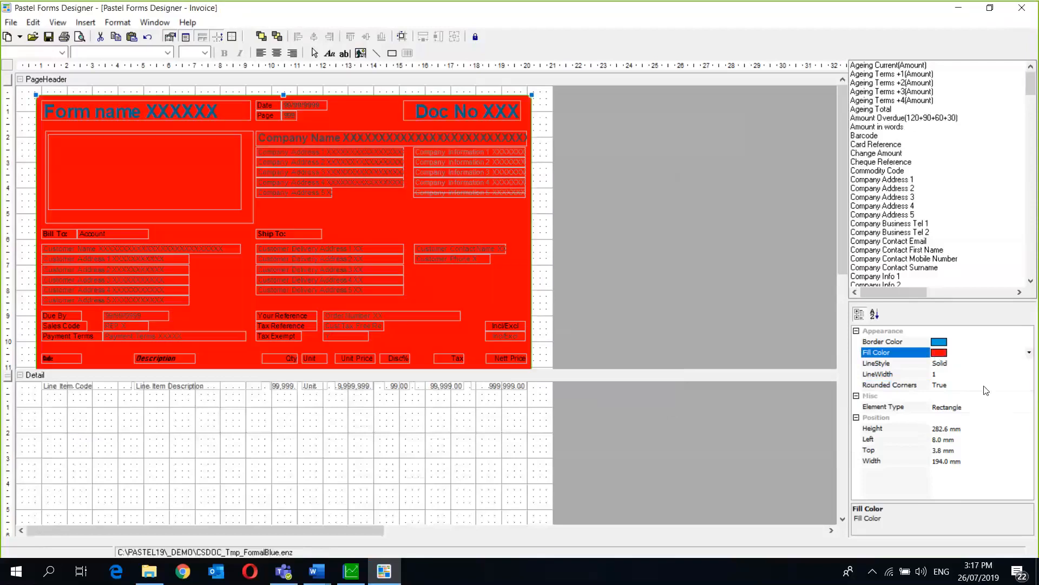
click(949, 356)
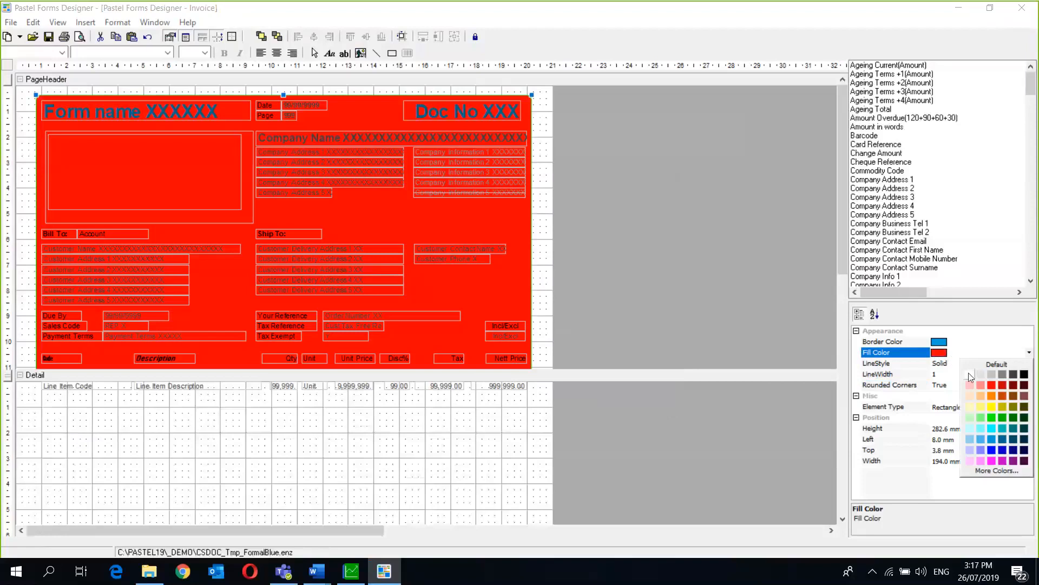
click(970, 375)
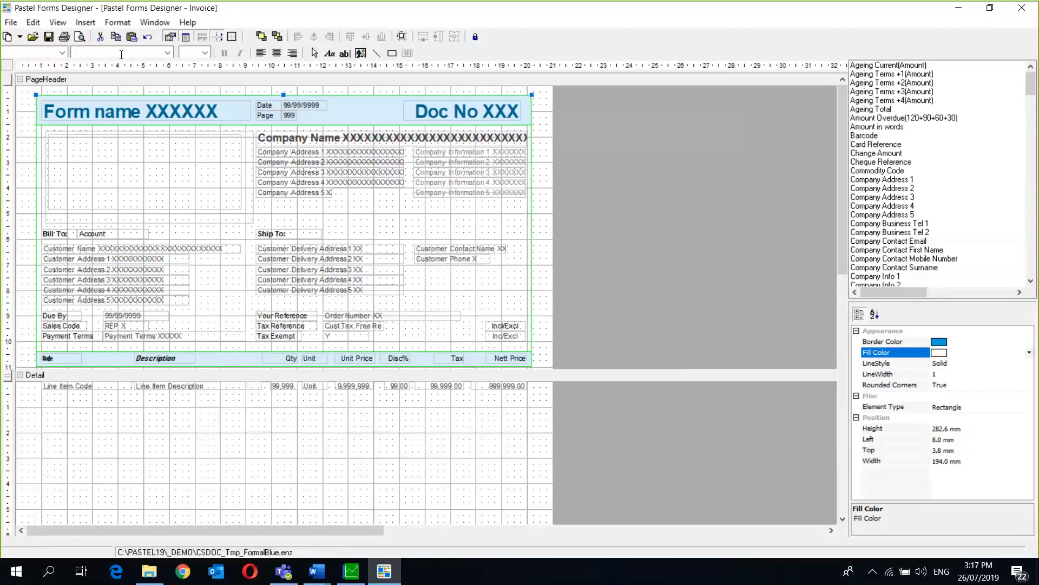
click(116, 24)
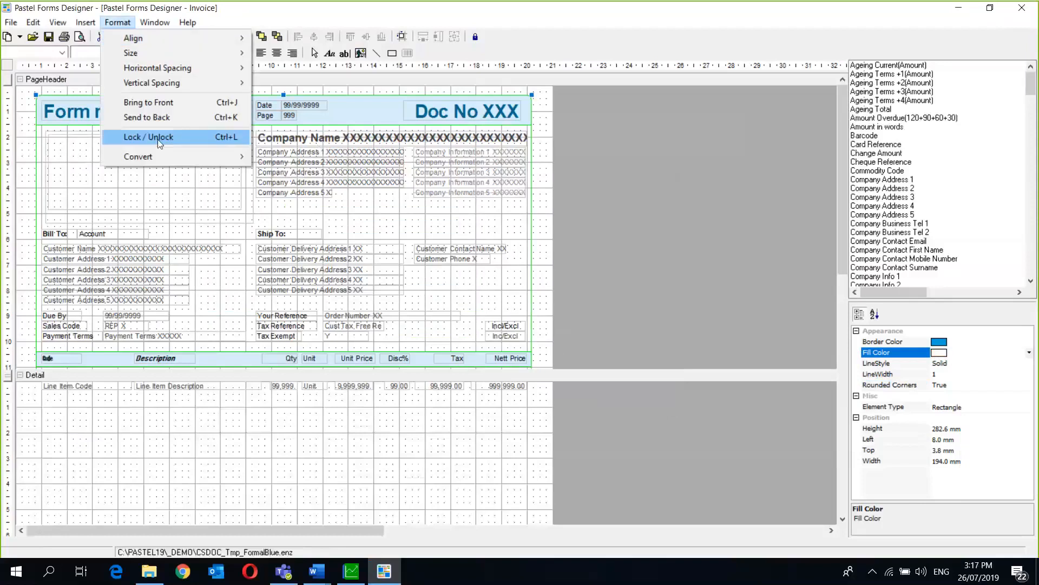
- Apply Convert to Greyscale so the layout's blue colours become grey
mouse_move(160, 157)
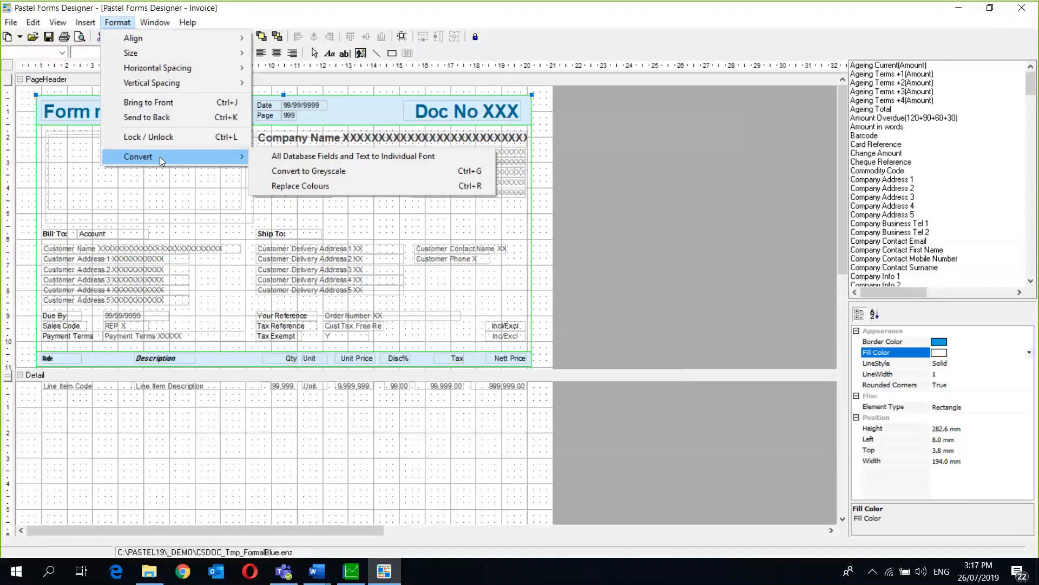
click(342, 172)
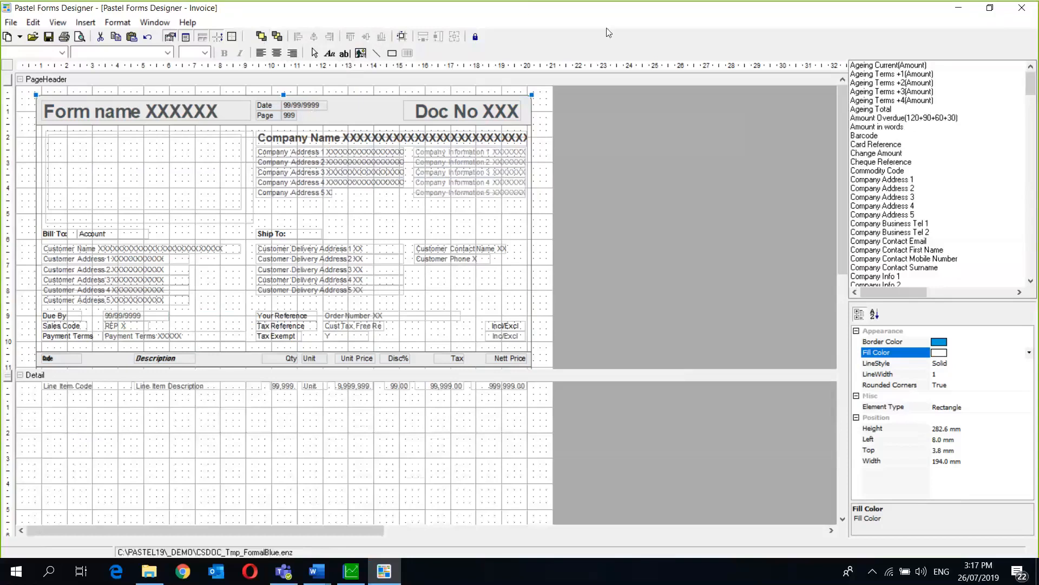
- Deselect the border rectangle, select the empty logo image box in the header, and bring up File Explorer
click(685, 25)
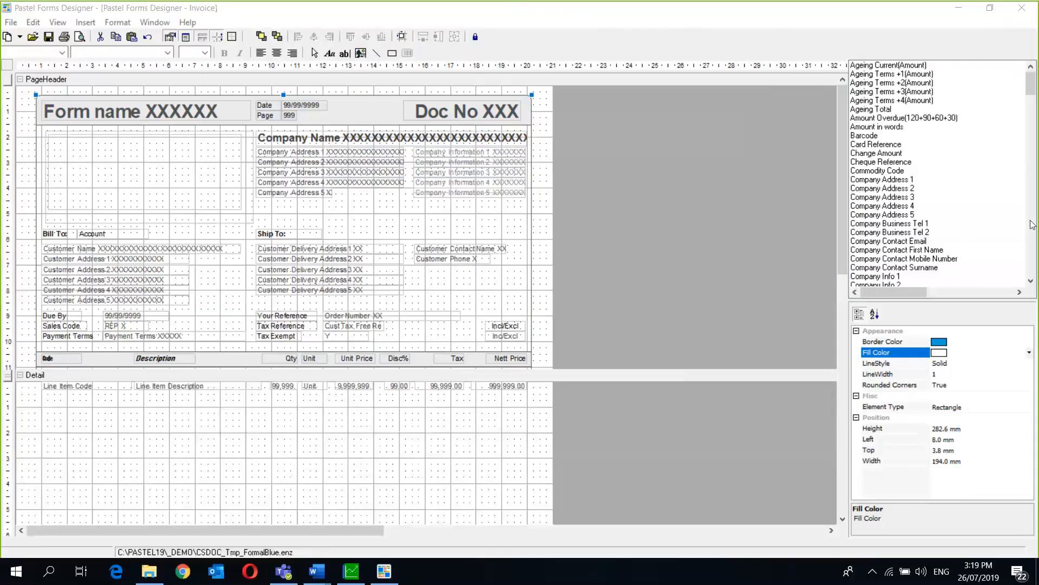
click(694, 387)
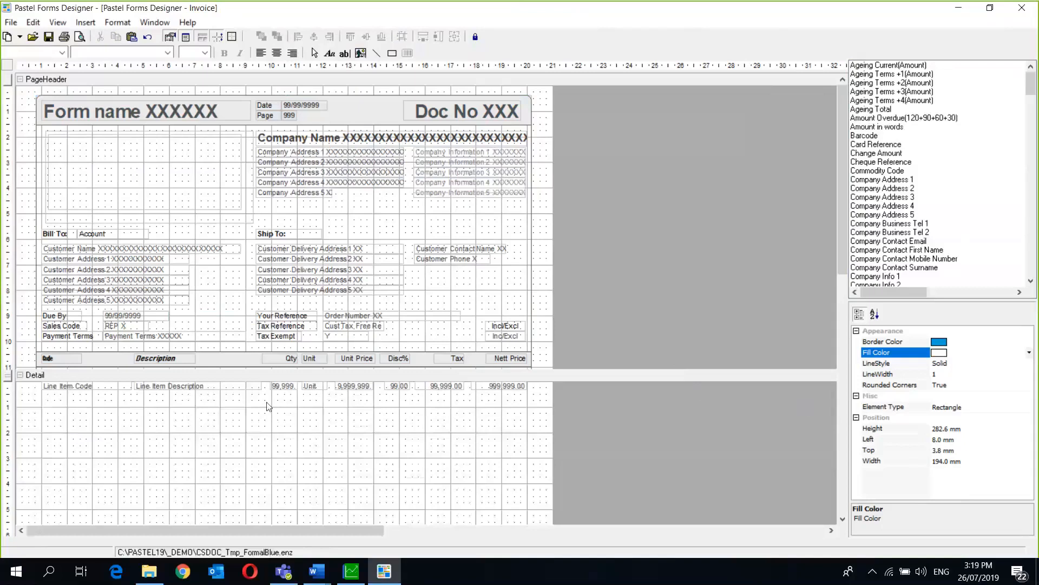
click(164, 181)
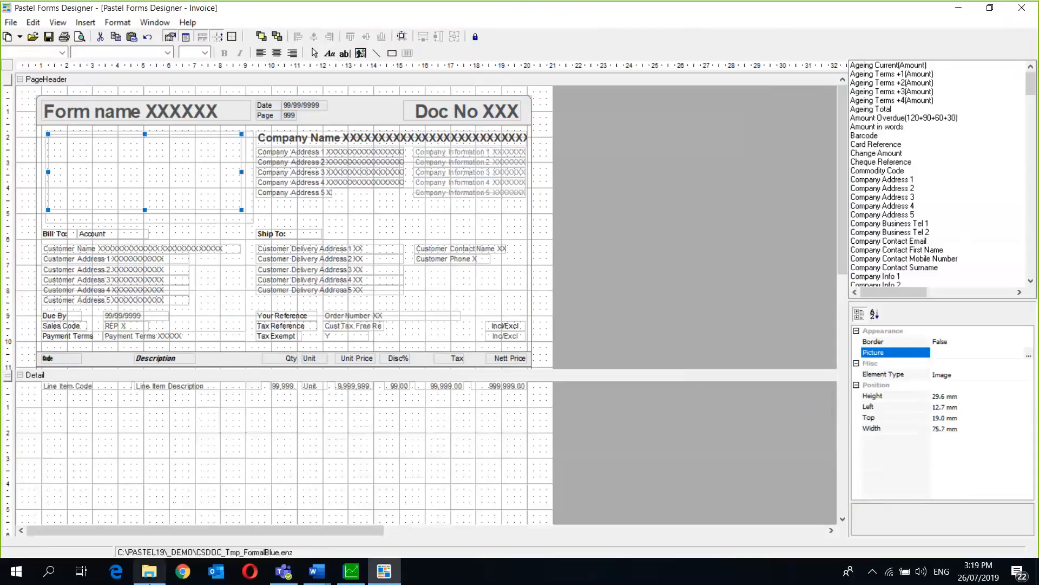
click(149, 571)
- Locate Sage_logo_bright_green.jpg in Desktop\PC Backup\Logo's and select it
click(42, 226)
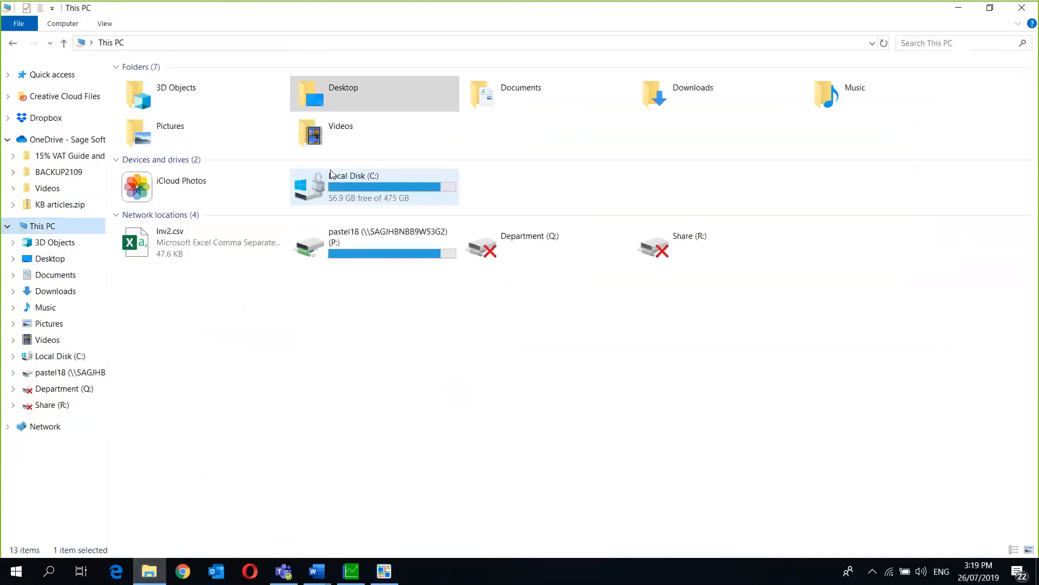
double_click(366, 92)
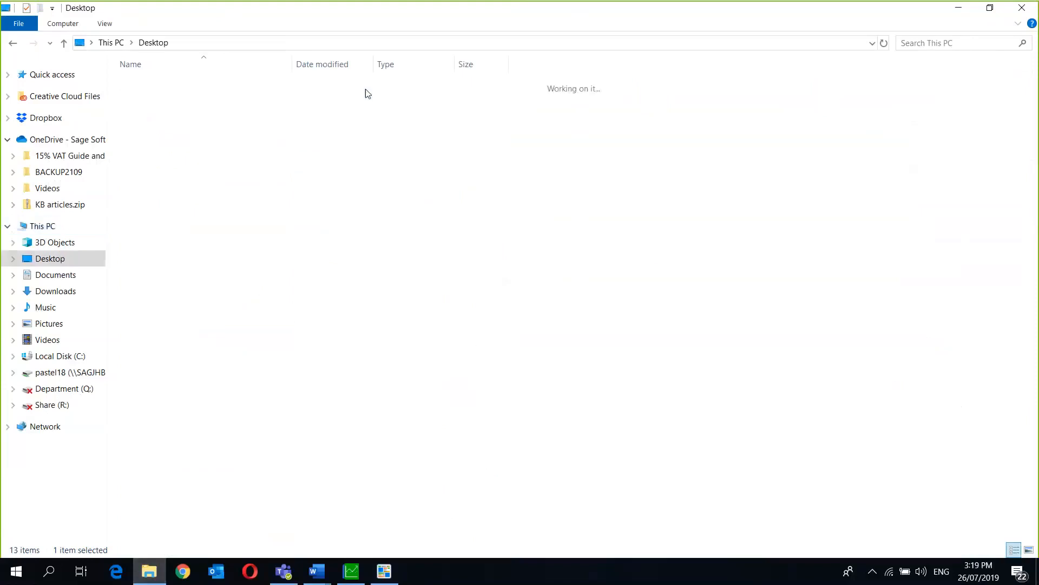
double_click(226, 86)
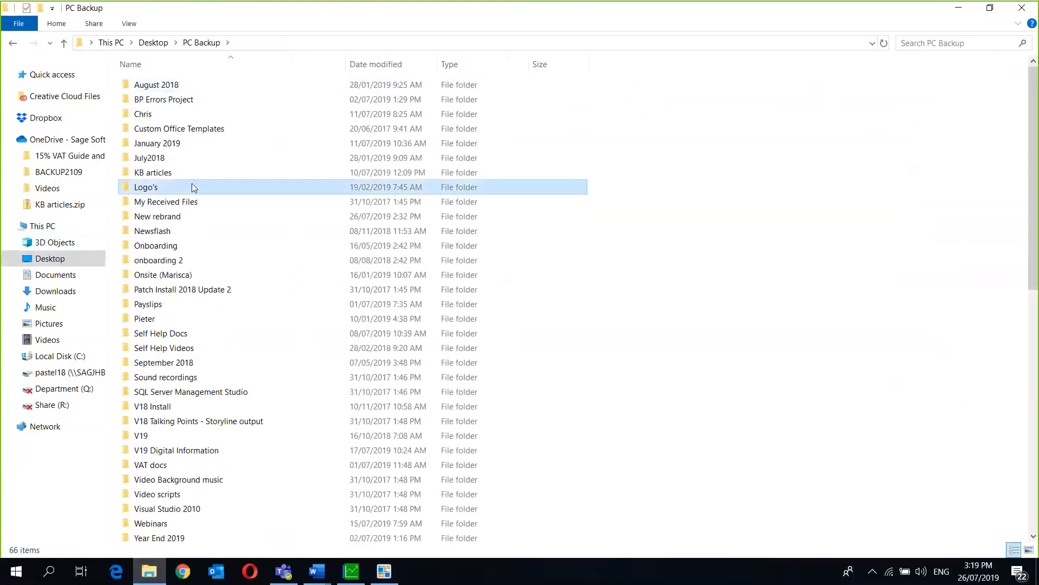
double_click(193, 188)
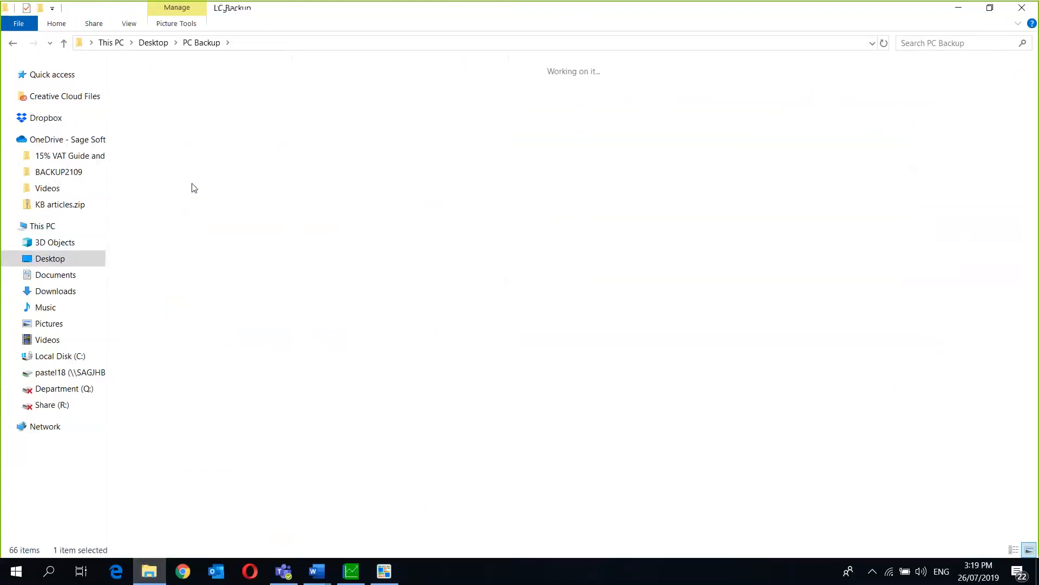
click(456, 301)
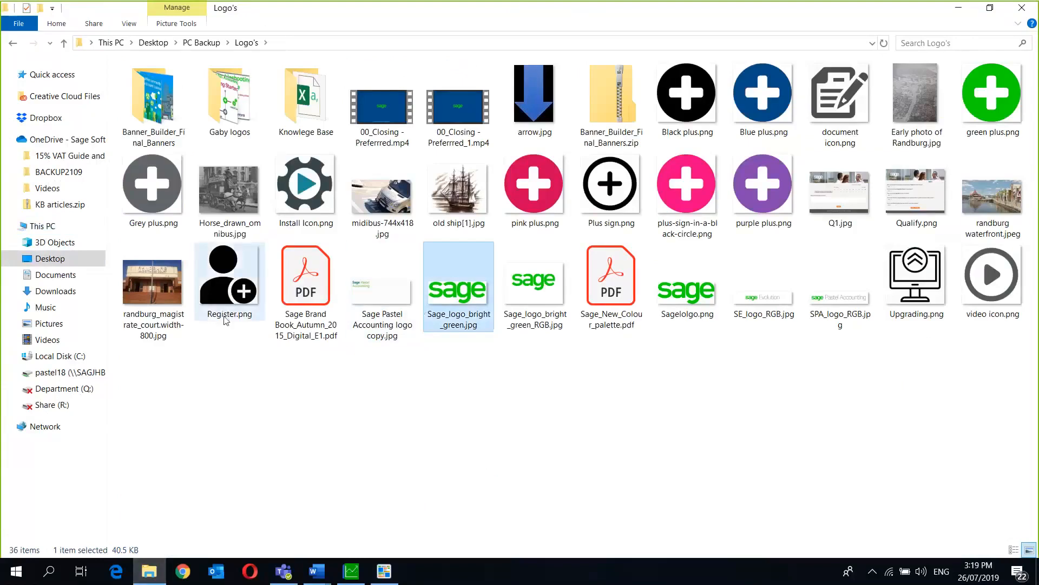
- Paste the logo file into C:\Pastel19, then return to the Forms Designer
click(59, 357)
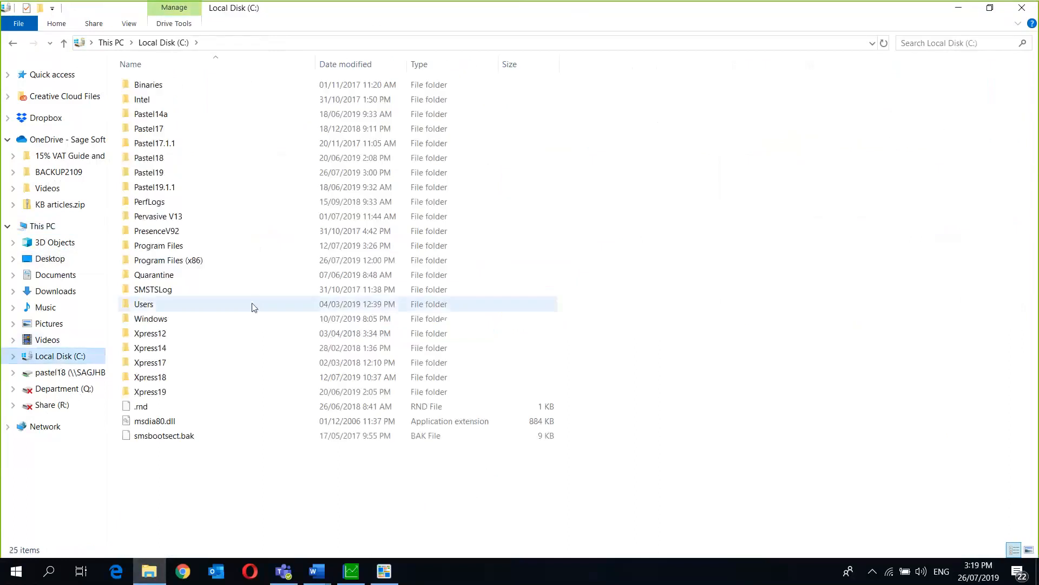
click(193, 388)
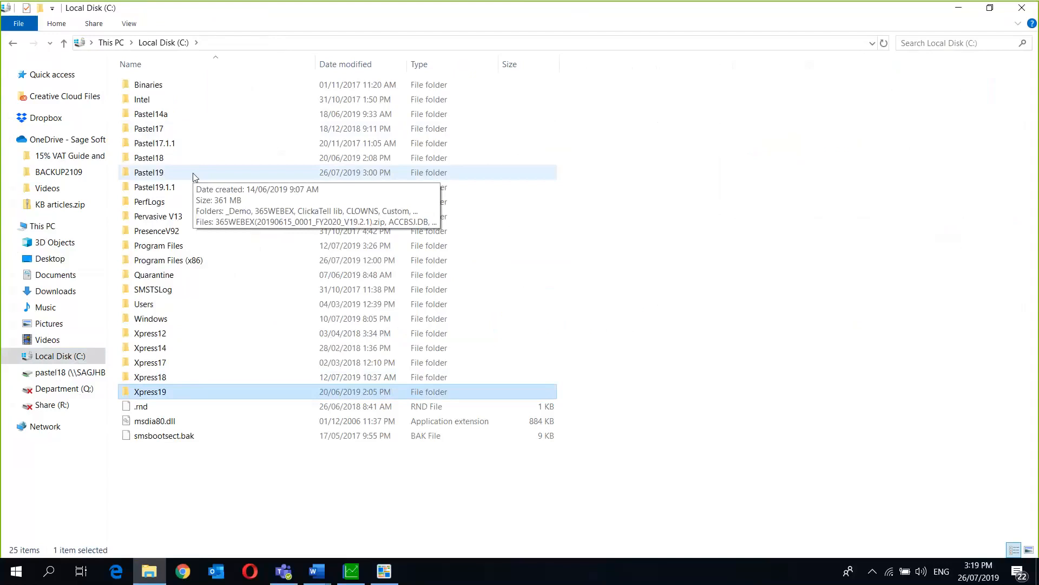
double_click(172, 172)
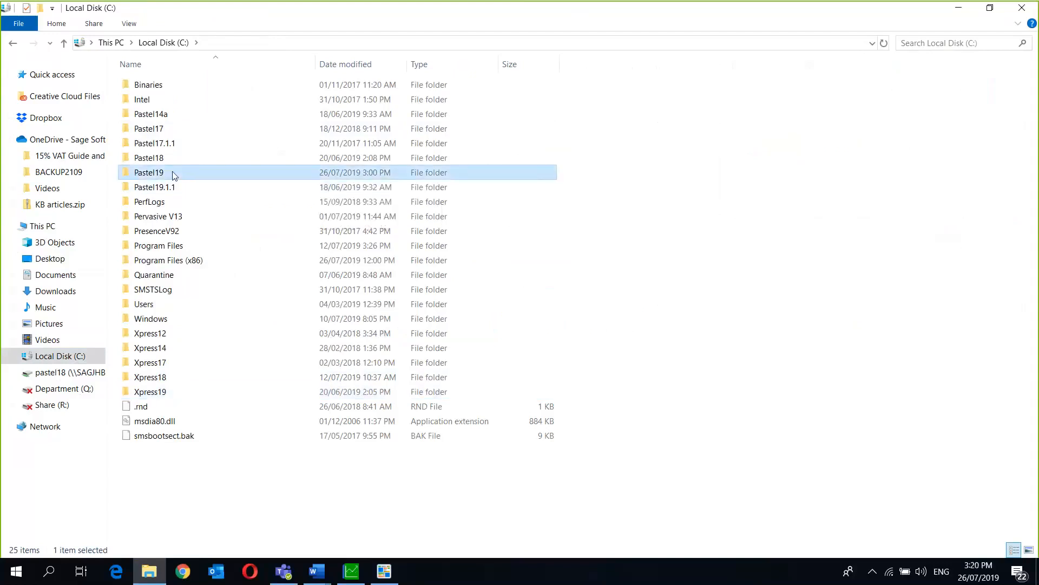
right_click(657, 329)
click(688, 426)
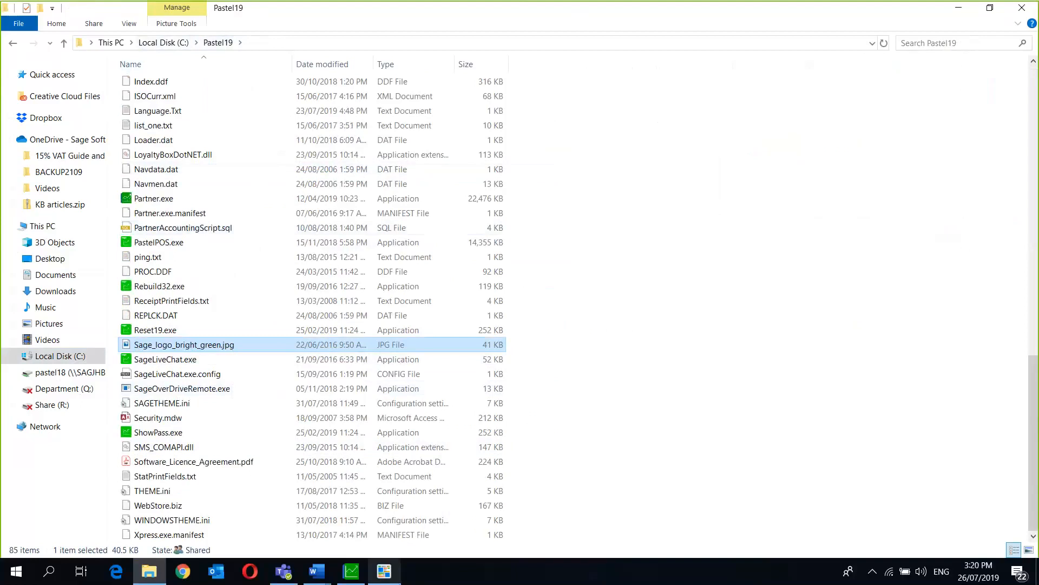
click(384, 571)
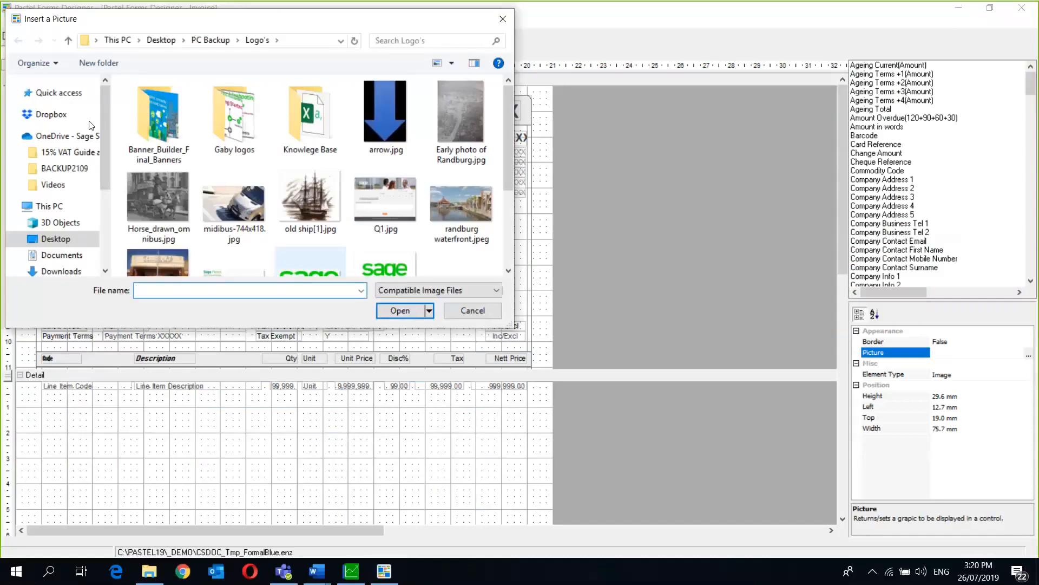
- Insert Sage_logo_bright_green.jpg from C:\Pastel19 into the header's logo frame
click(49, 207)
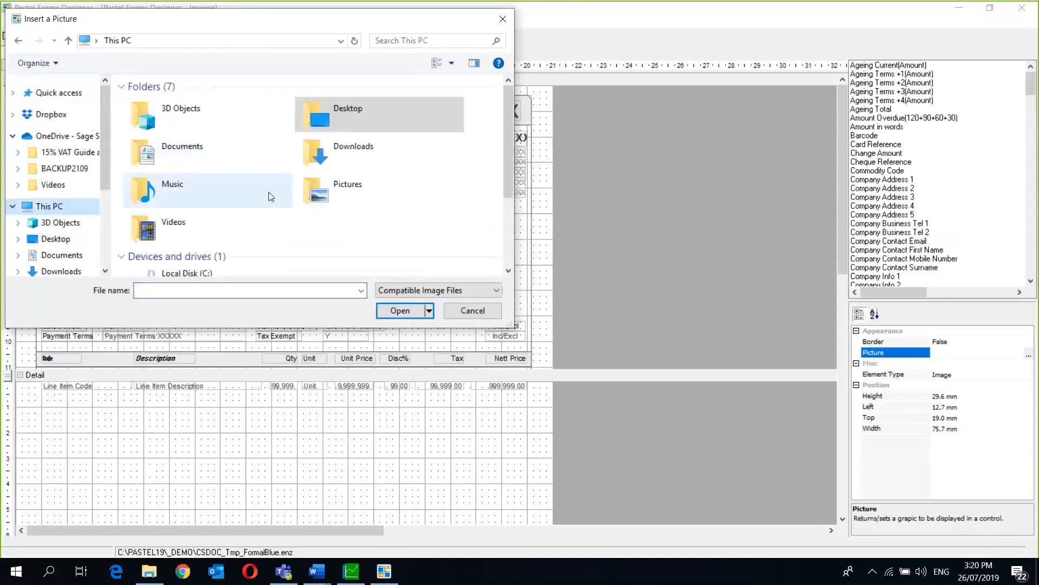
double_click(199, 273)
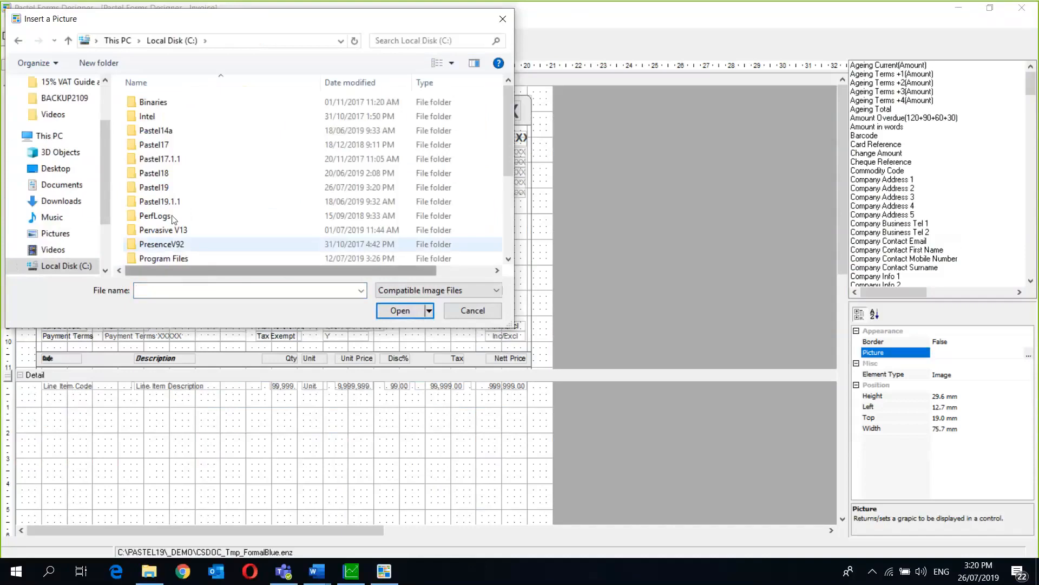
double_click(167, 185)
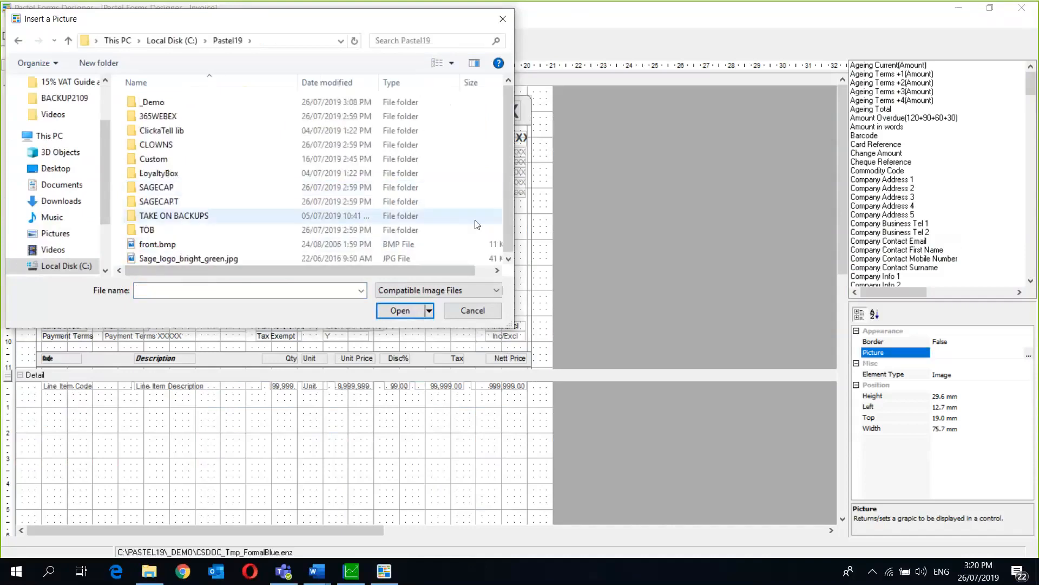
double_click(369, 258)
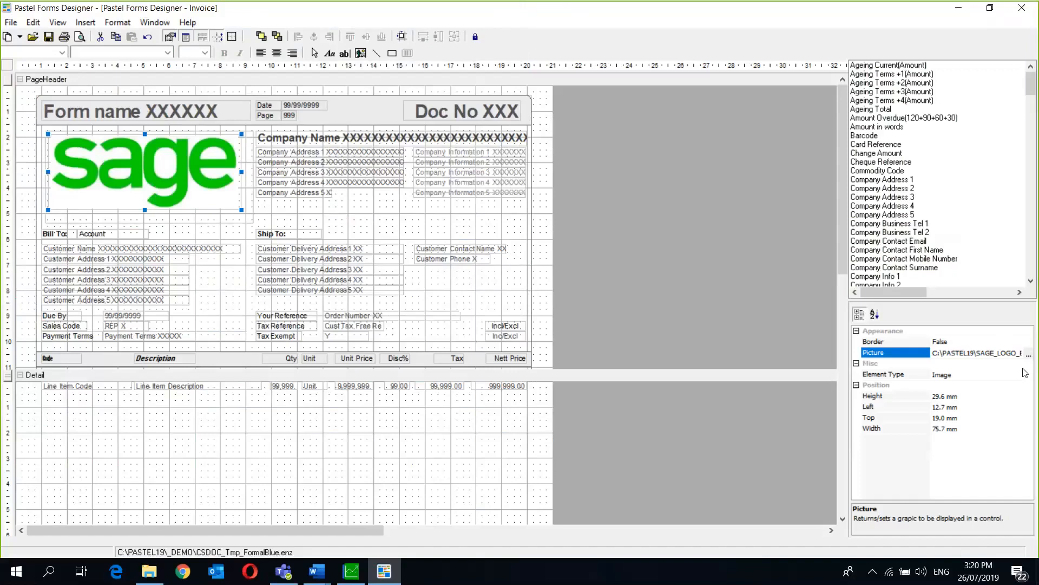
mouse_move(150, 581)
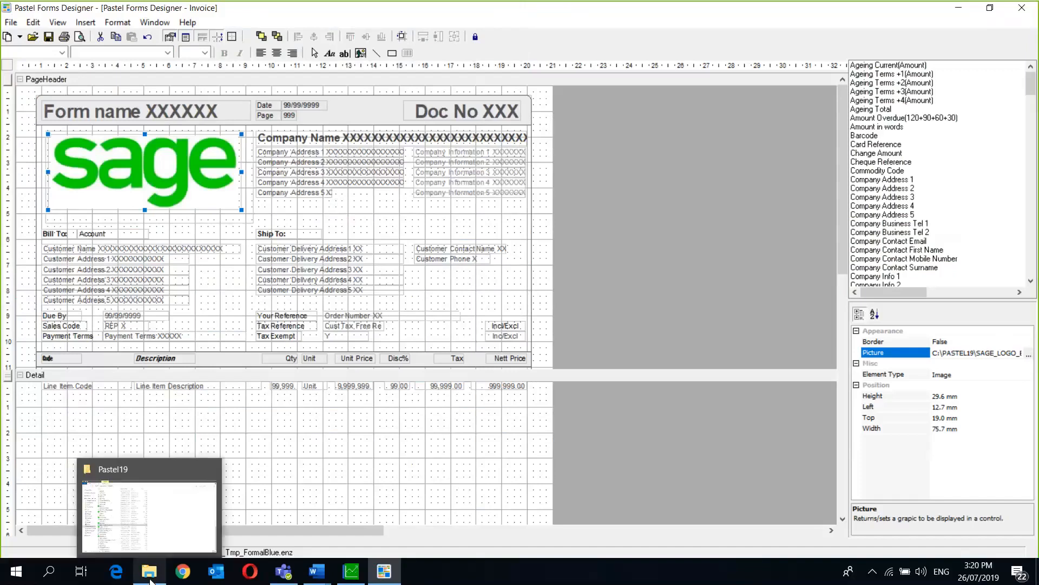
click(150, 574)
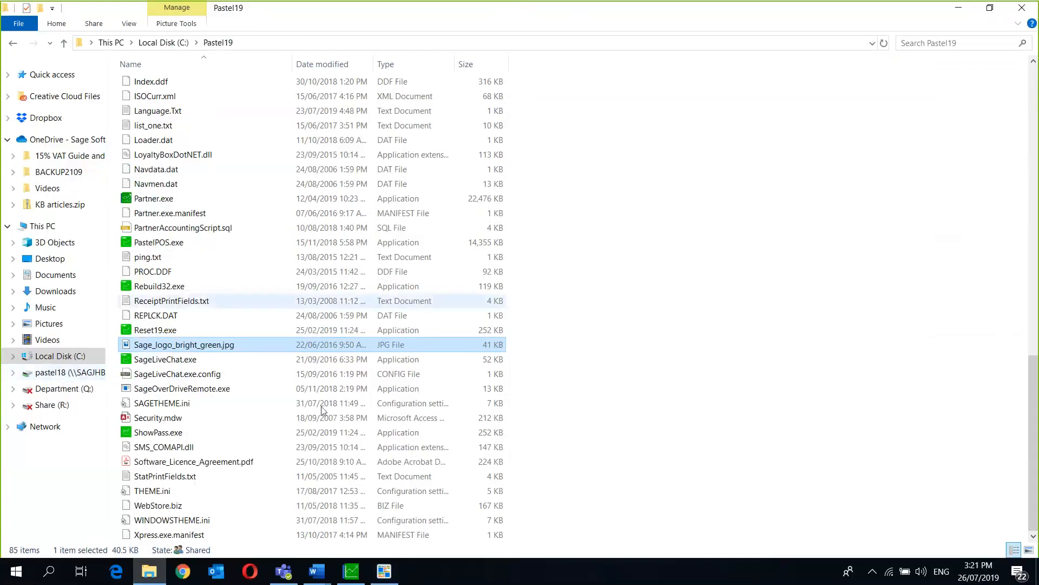
mouse_move(390, 577)
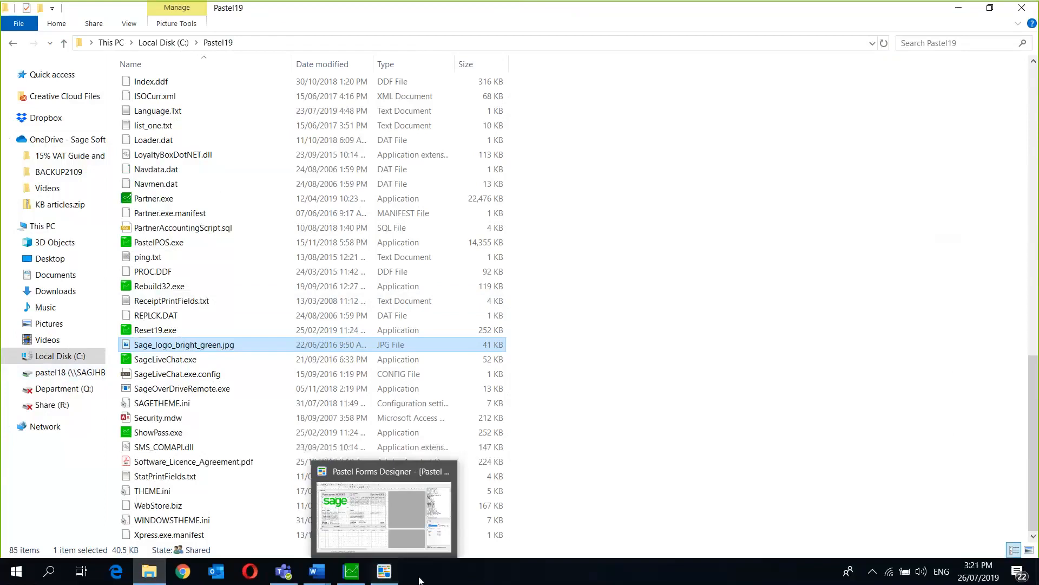
click(408, 523)
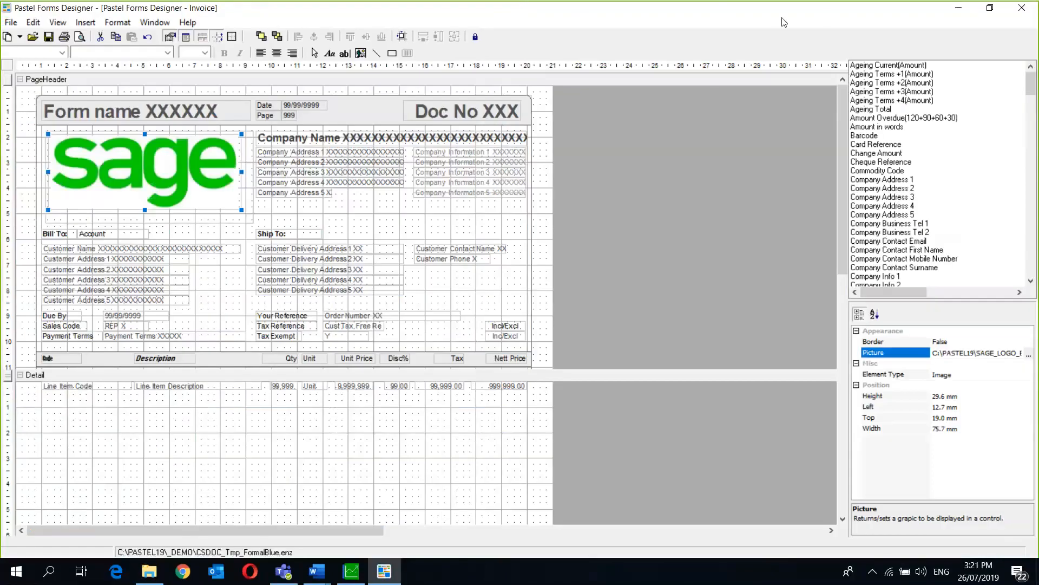
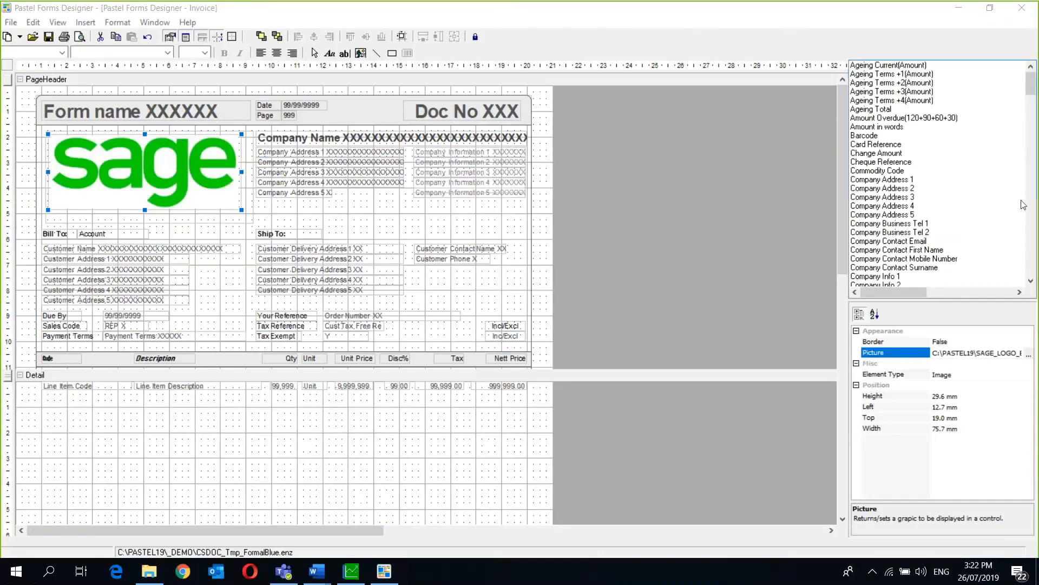
- Set the Code column heading's font to Courier New
click(765, 256)
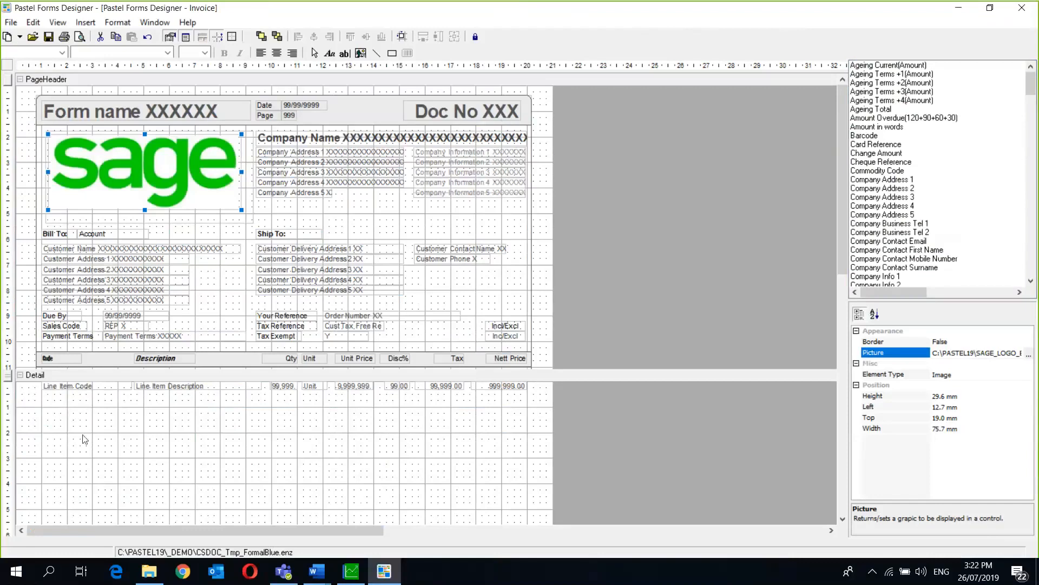
click(72, 387)
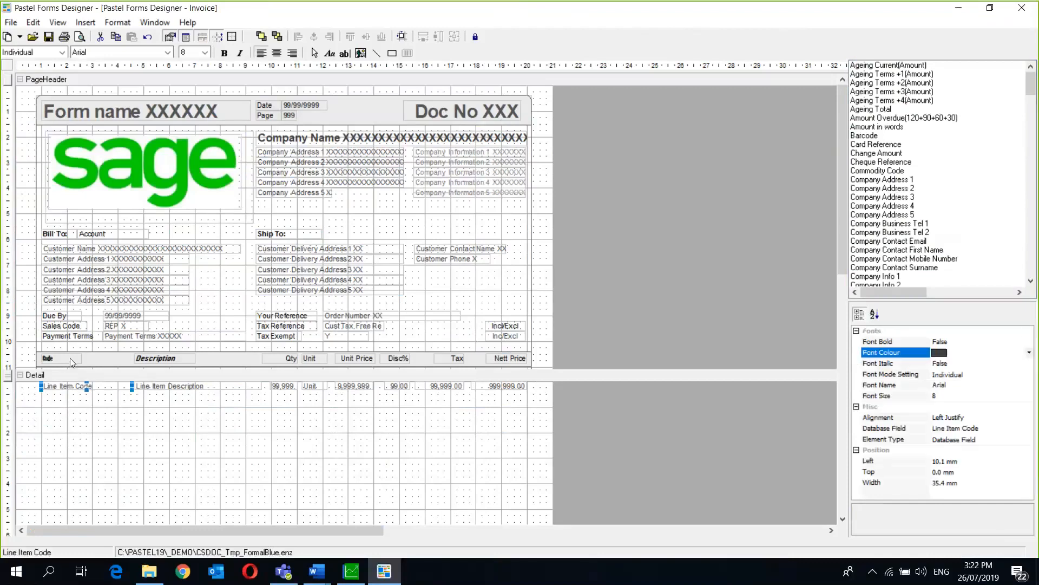
click(70, 358)
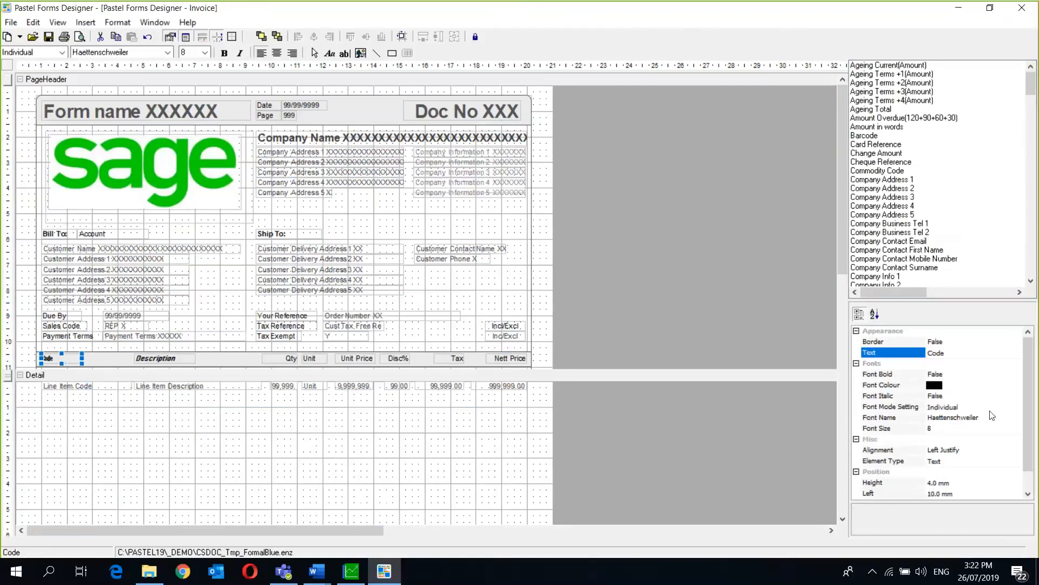
click(993, 417)
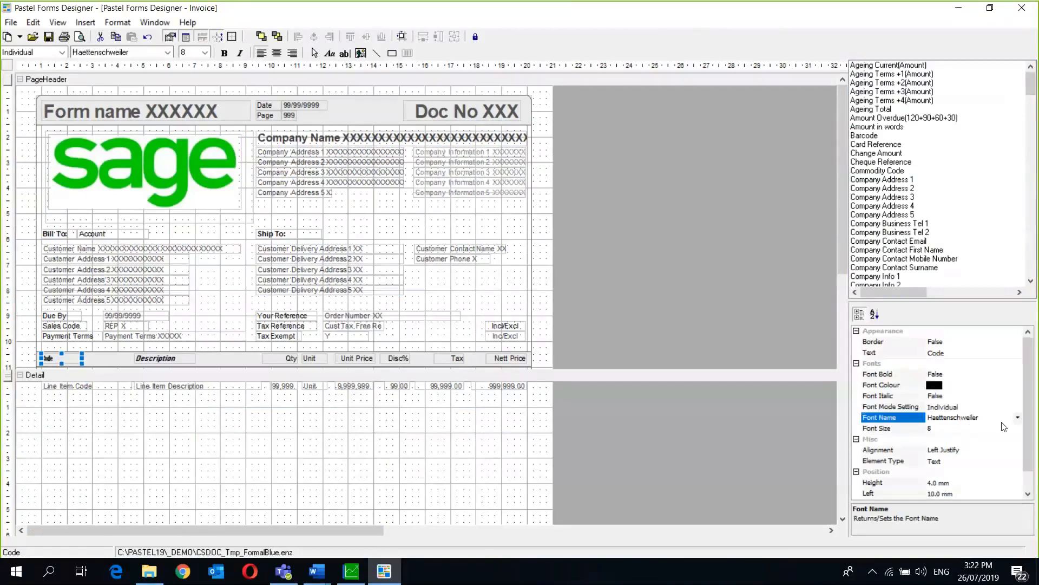
click(1018, 418)
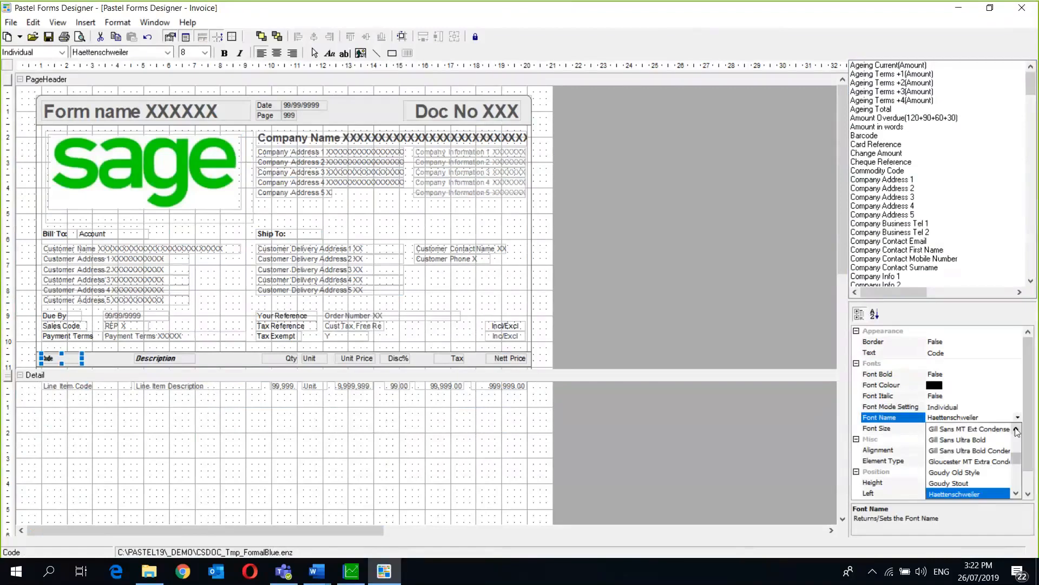
drag(1016, 431, 1017, 430)
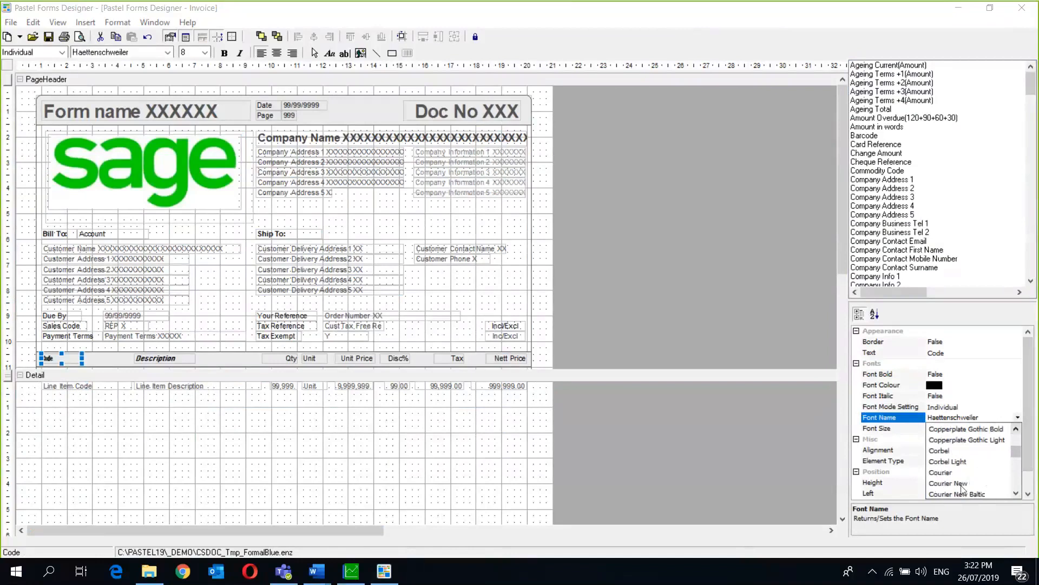
click(962, 484)
click(161, 375)
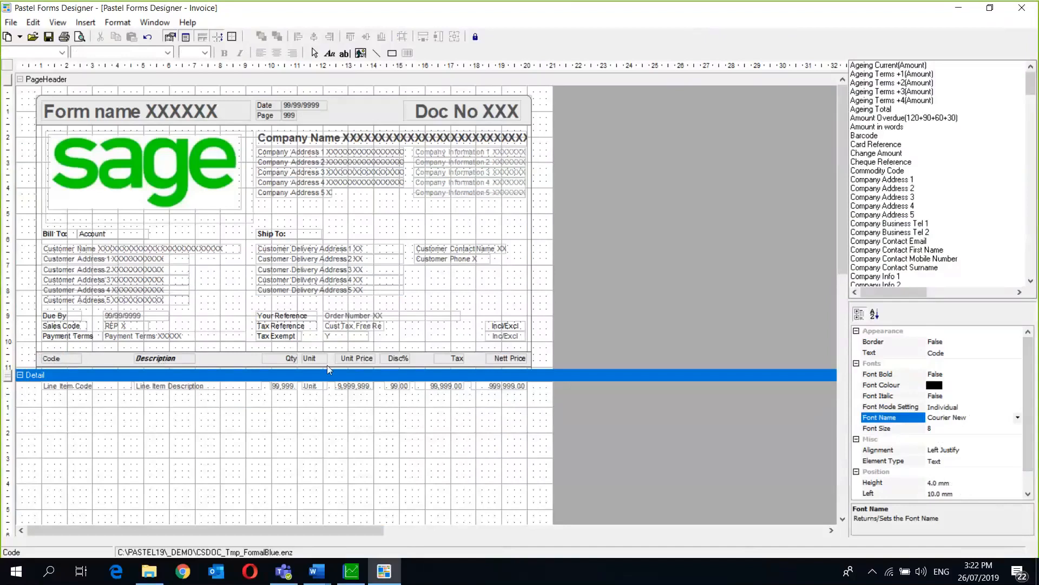
- Delete the Unit column heading and the Unit detail field
click(312, 357)
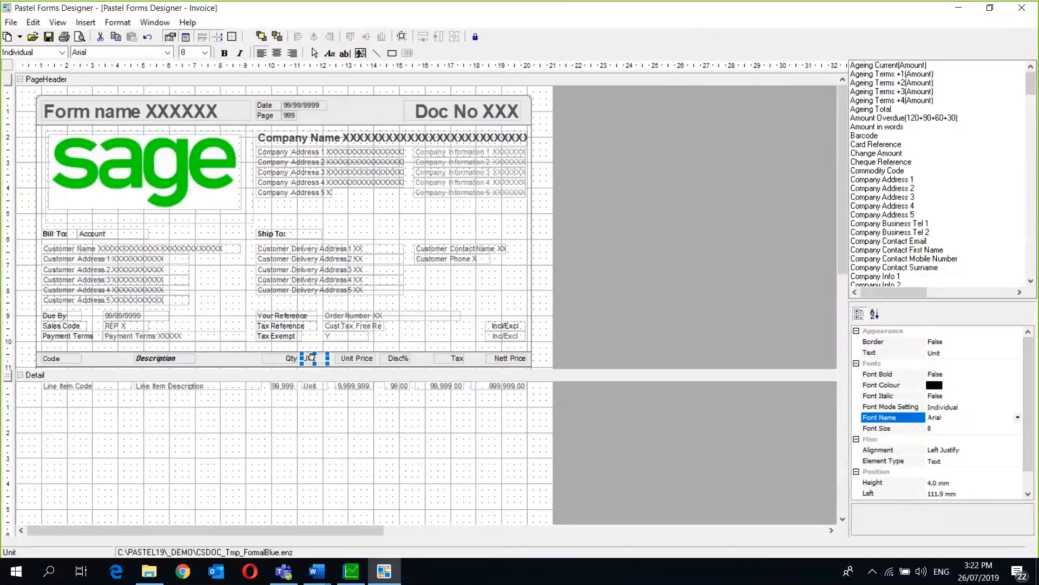
key(Delete)
click(313, 388)
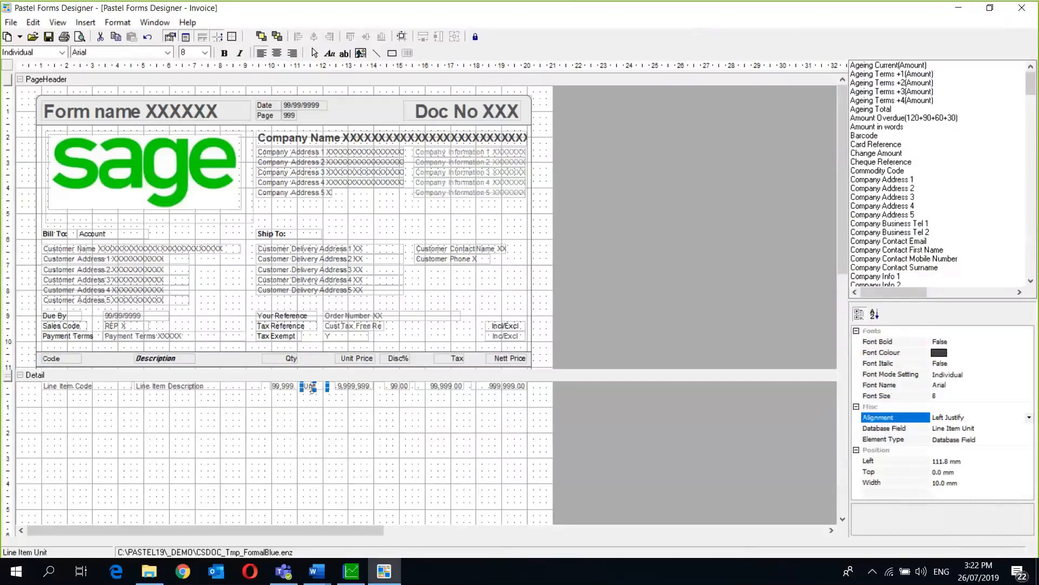
key(Delete)
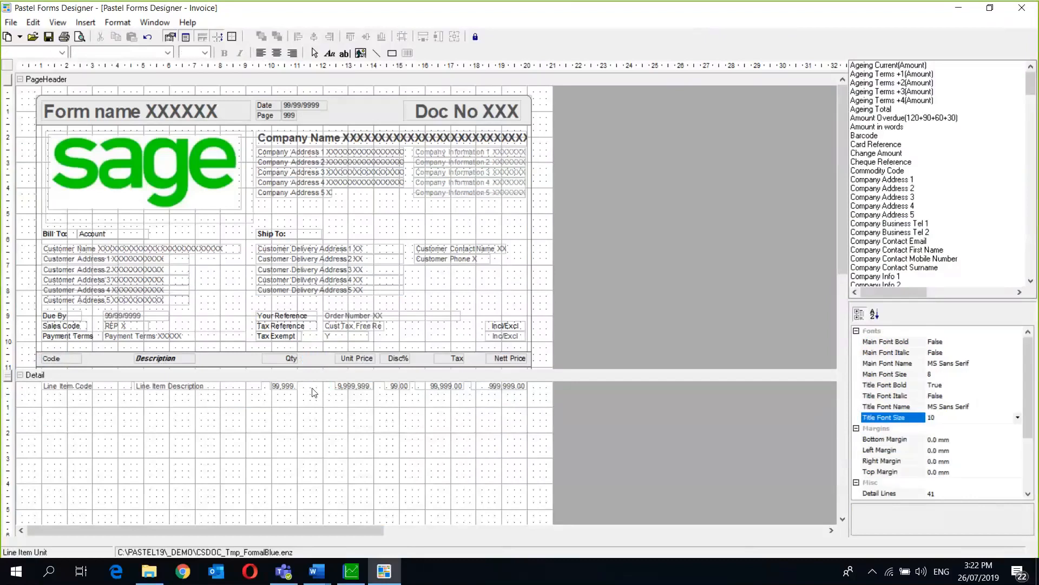
- Inspect the Line Item Description field, page border rectangle and Disc% heading
click(200, 385)
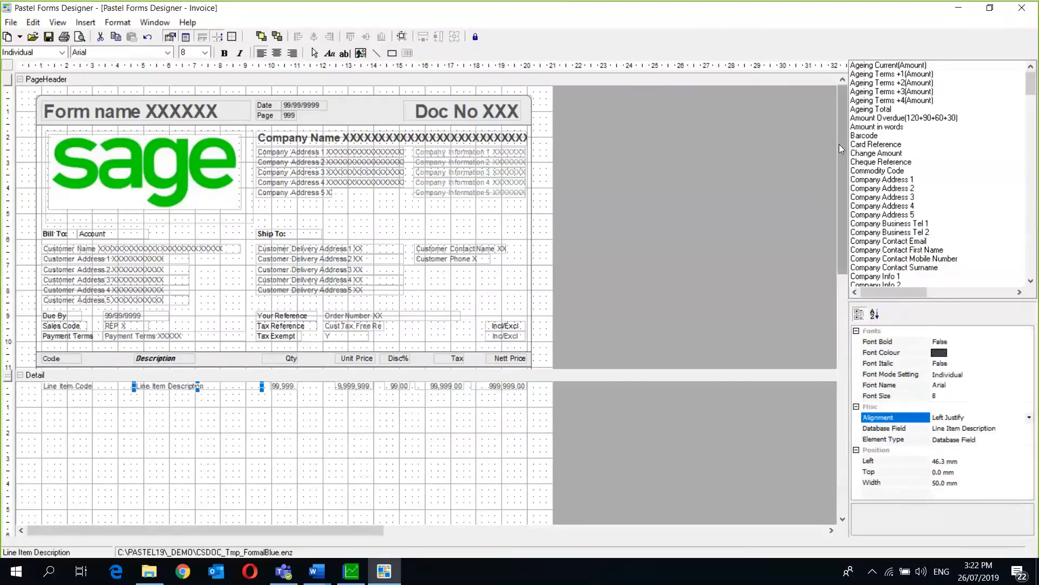
mouse_move(840, 145)
mouse_down()
mouse_move(842, 308)
mouse_move(840, 142)
mouse_up()
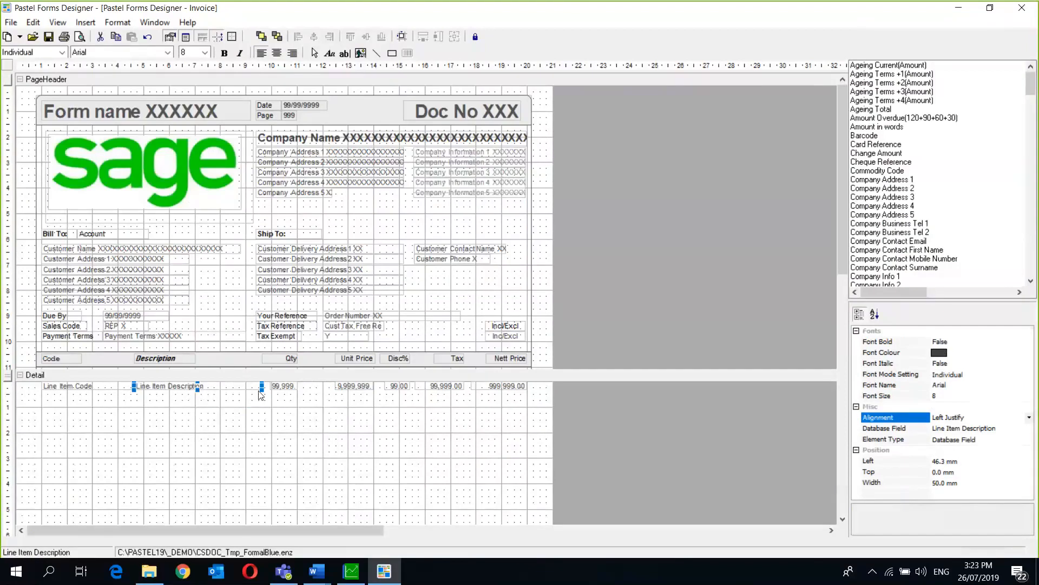
click(319, 358)
click(318, 390)
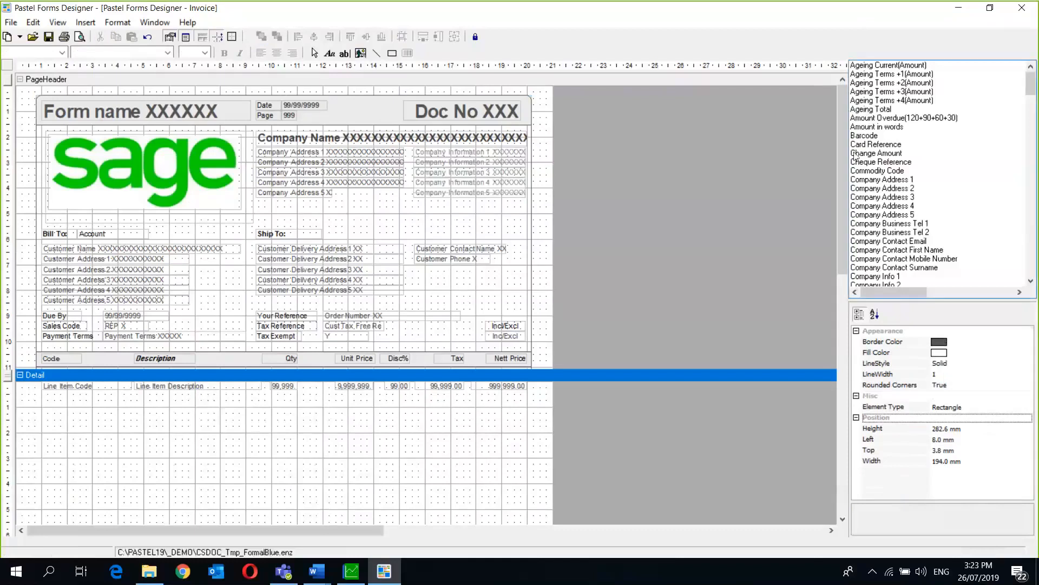
mouse_move(839, 155)
mouse_down()
mouse_move(834, 325)
mouse_move(842, 168)
mouse_up()
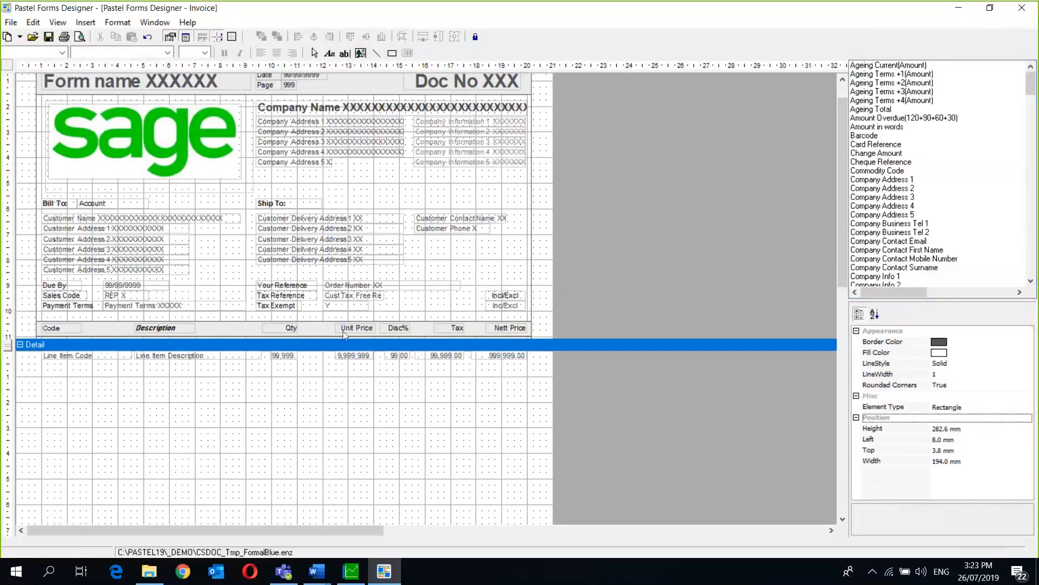
click(404, 328)
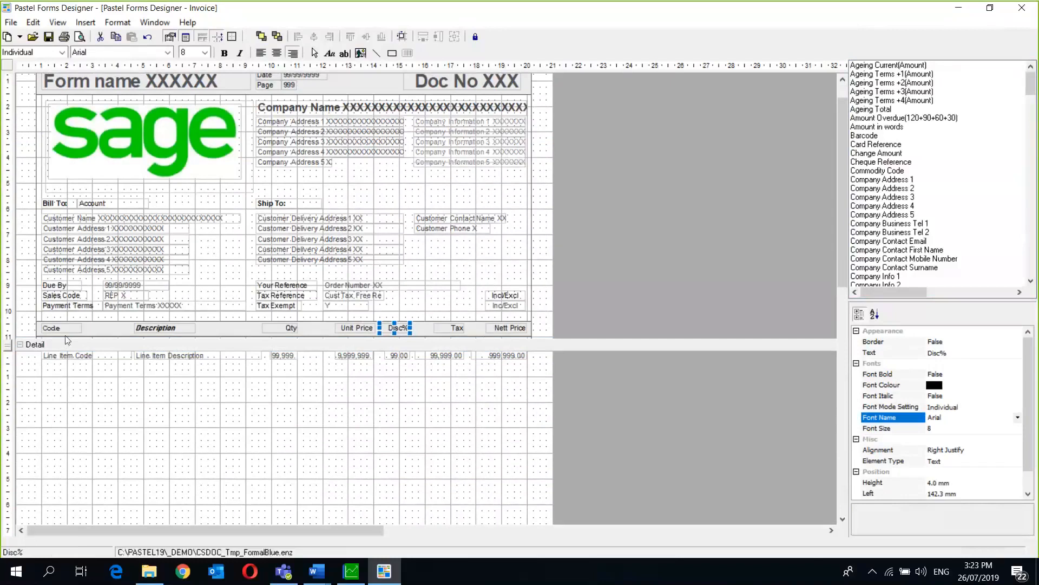
- Narrow the Line Item Code field and move the Description heading further left
click(98, 357)
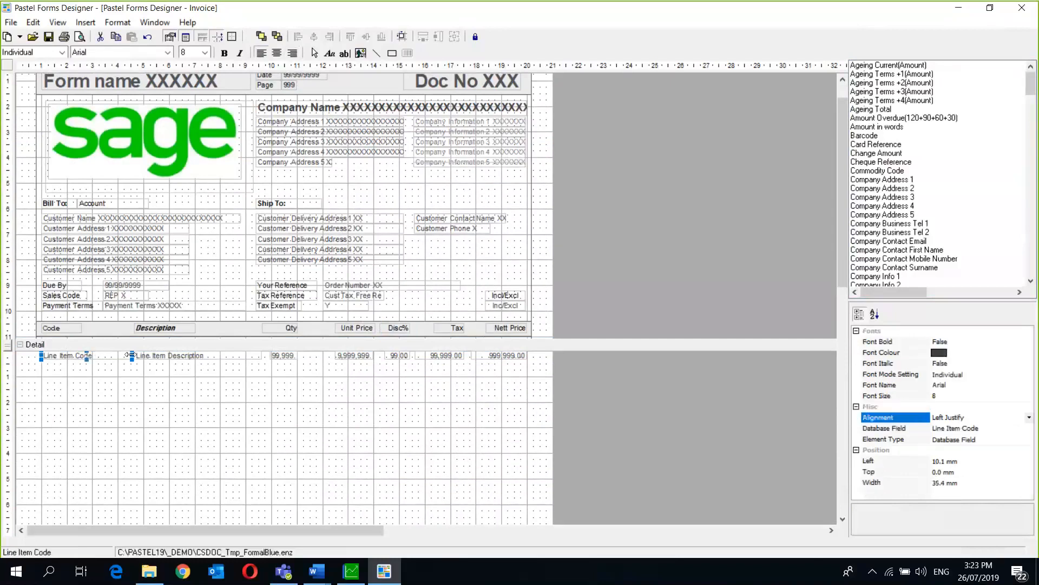
drag(130, 355, 106, 353)
click(153, 328)
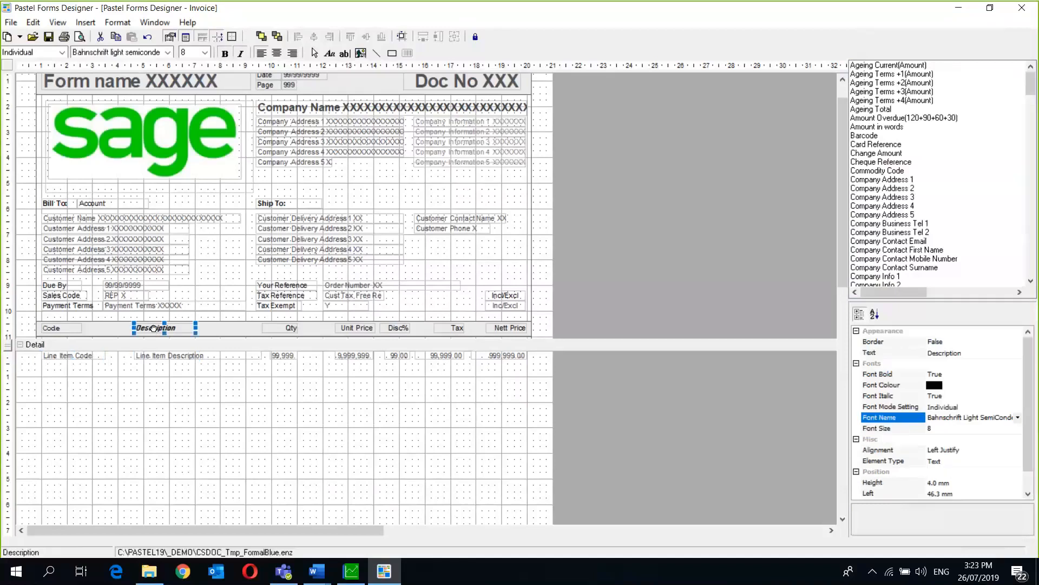
drag(154, 328, 120, 356)
- Widen Line Item Description to 58.7 mm, starting 39.4 mm from the left
click(153, 355)
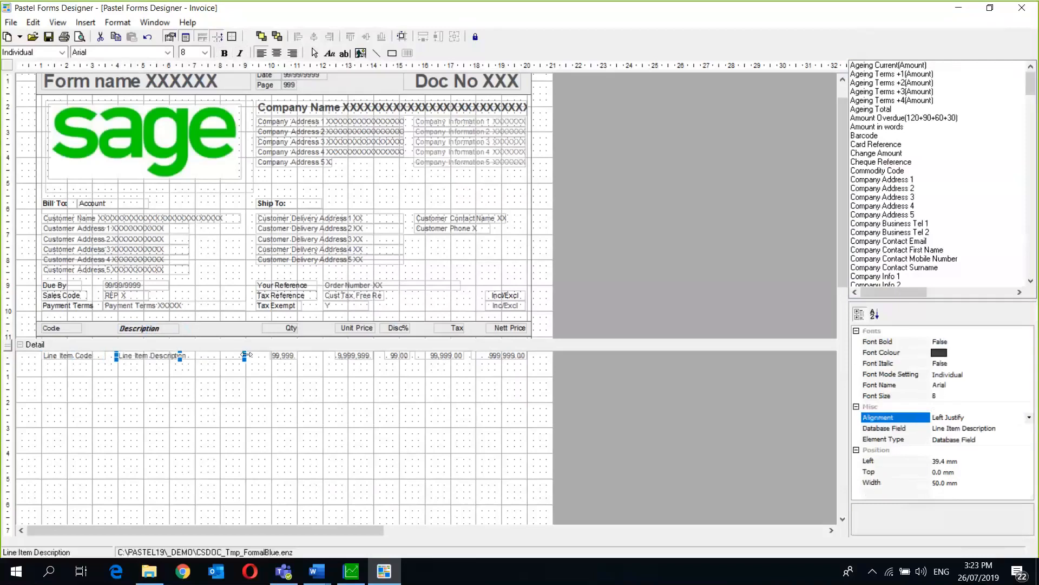
drag(245, 356, 267, 354)
click(137, 328)
click(120, 357)
drag(112, 355, 108, 356)
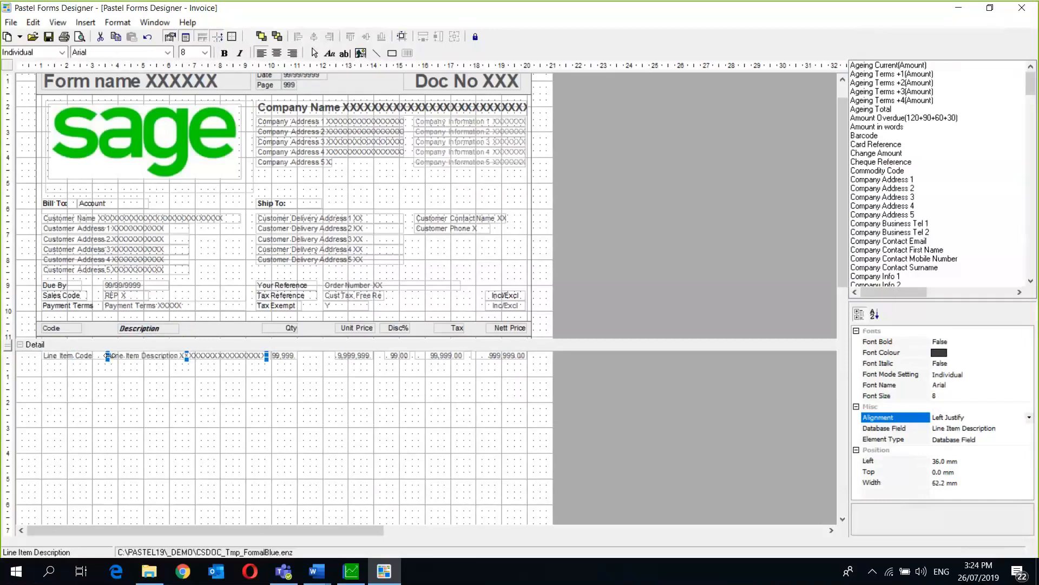
key(ctrl+z)
click(8, 21)
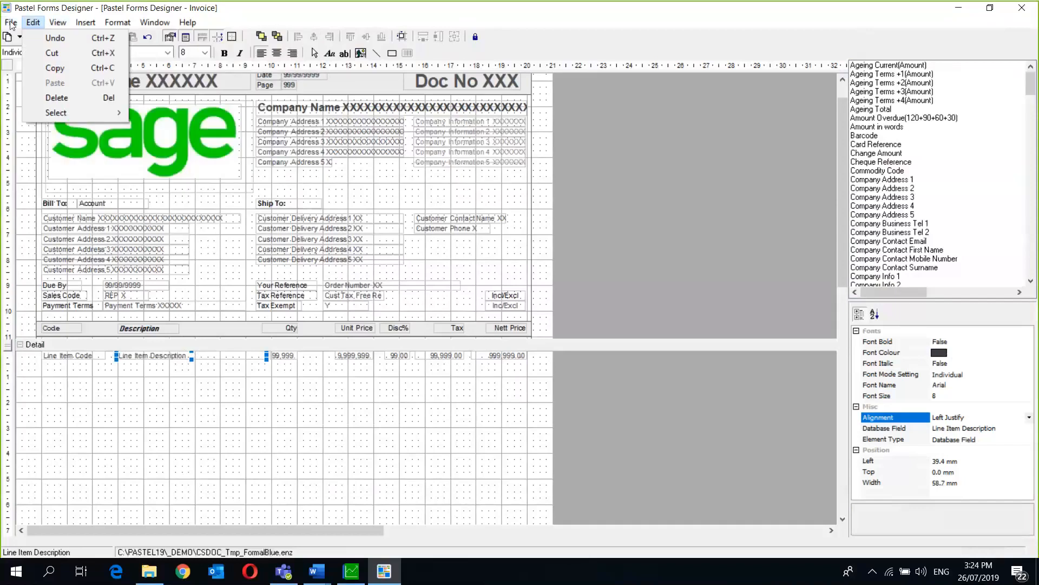
- Preview the rendered invoice, then close the preview window
mouse_move(11, 22)
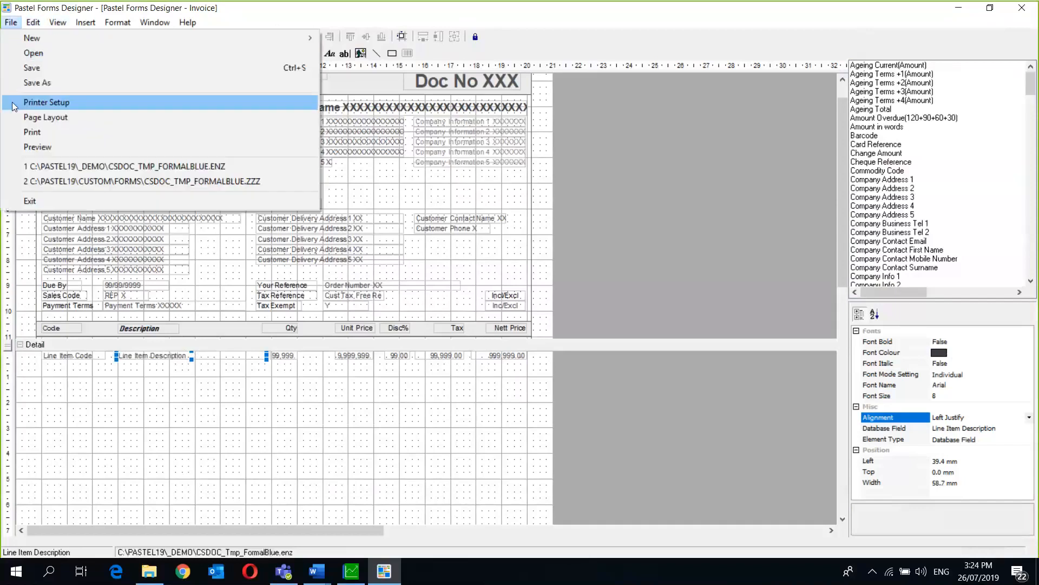
click(17, 151)
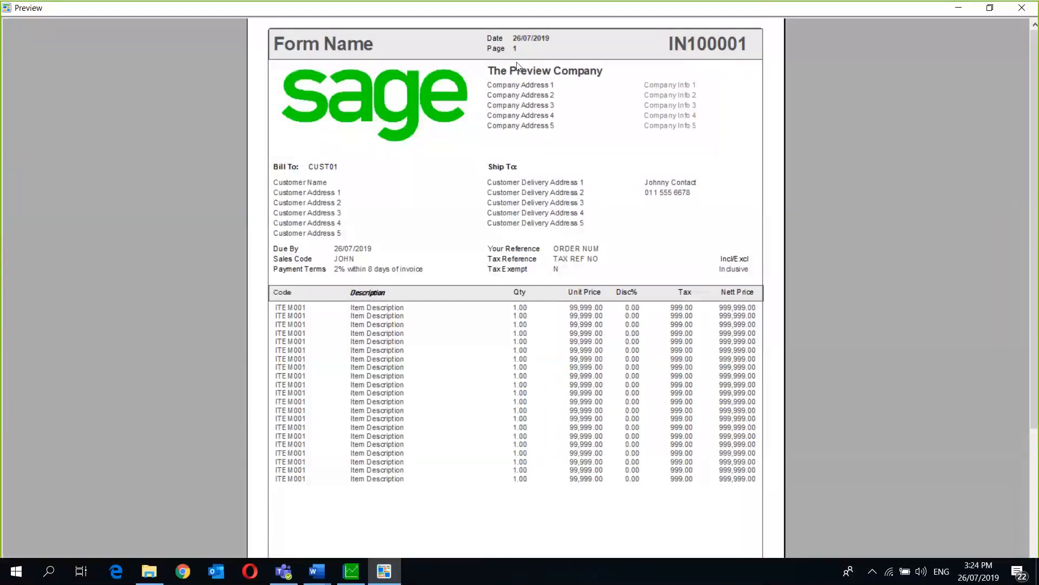
drag(517, 8, 517, 66)
click(670, 63)
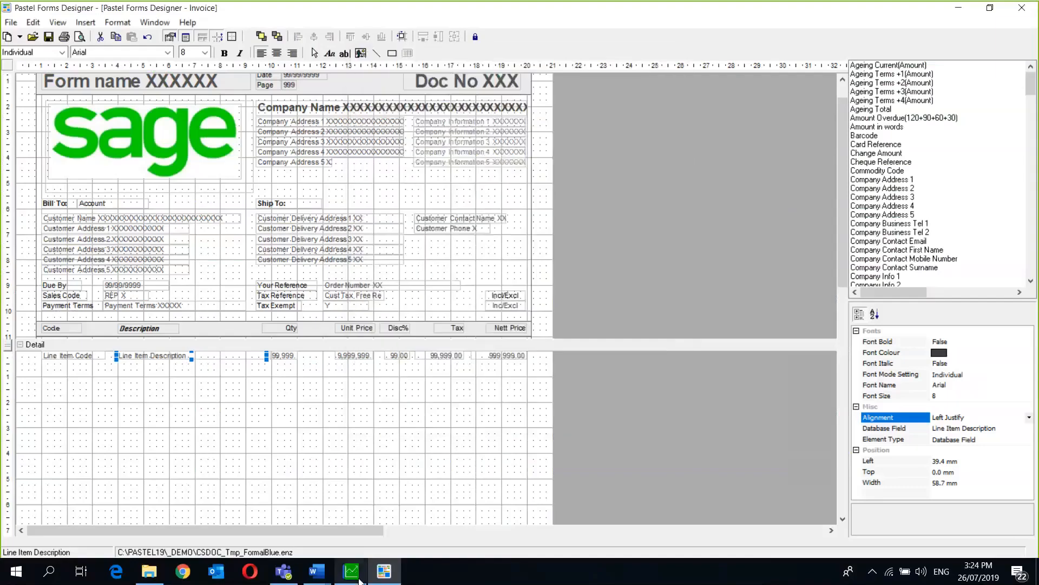
- Extend Line Item Description left to start at 32.3 mm, 65.9 mm wide
click(351, 571)
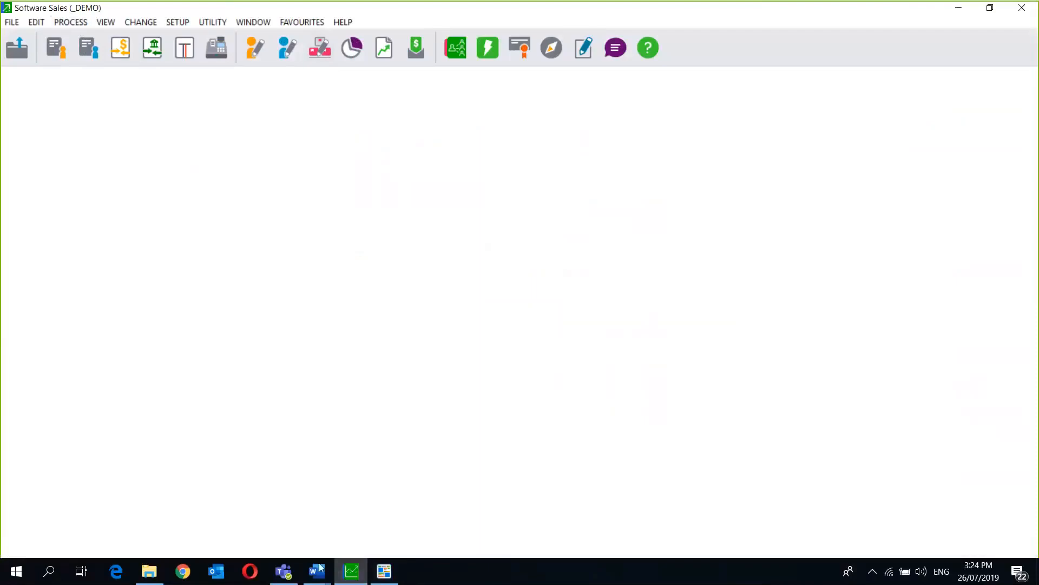
click(384, 571)
drag(116, 356, 97, 354)
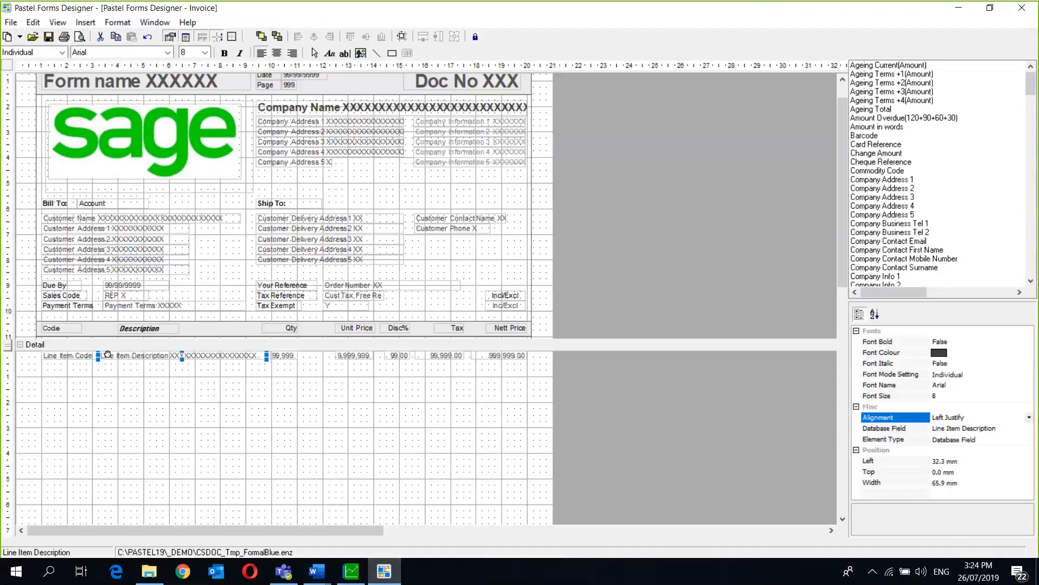
drag(98, 355, 113, 356)
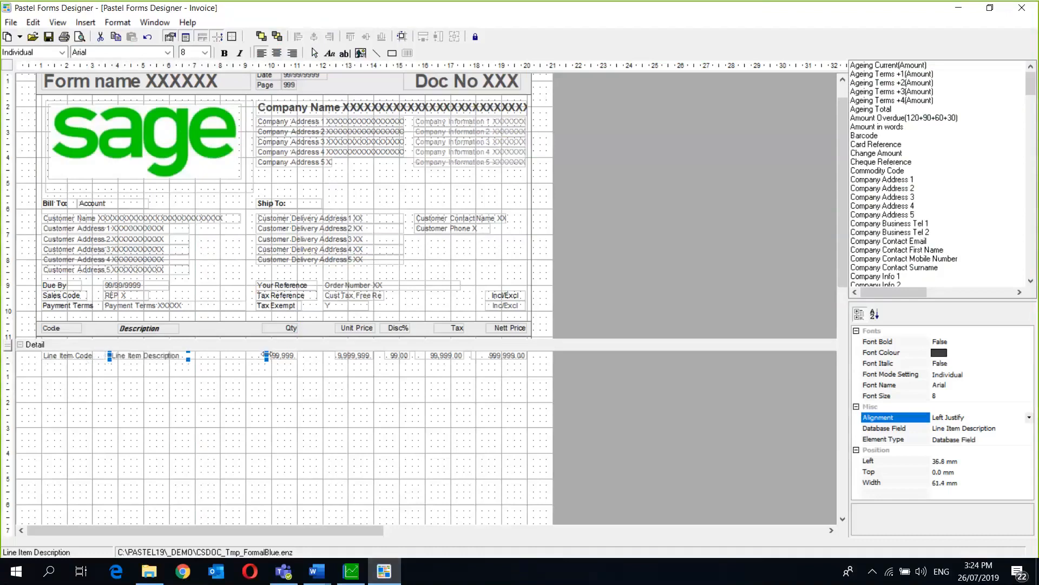
drag(266, 356, 201, 355)
drag(280, 328, 237, 326)
drag(295, 359, 245, 358)
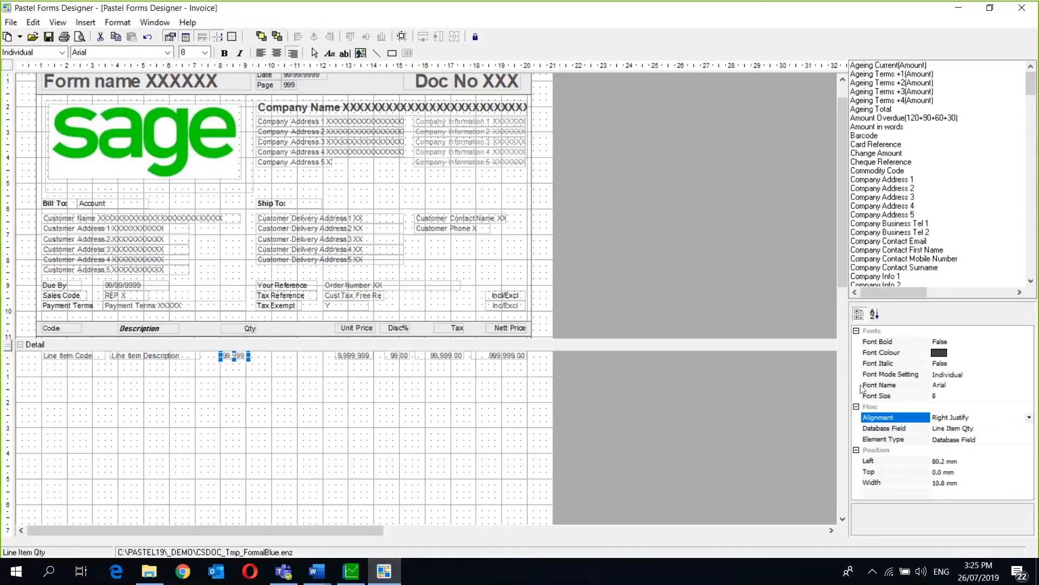
right_click(235, 354)
click(284, 428)
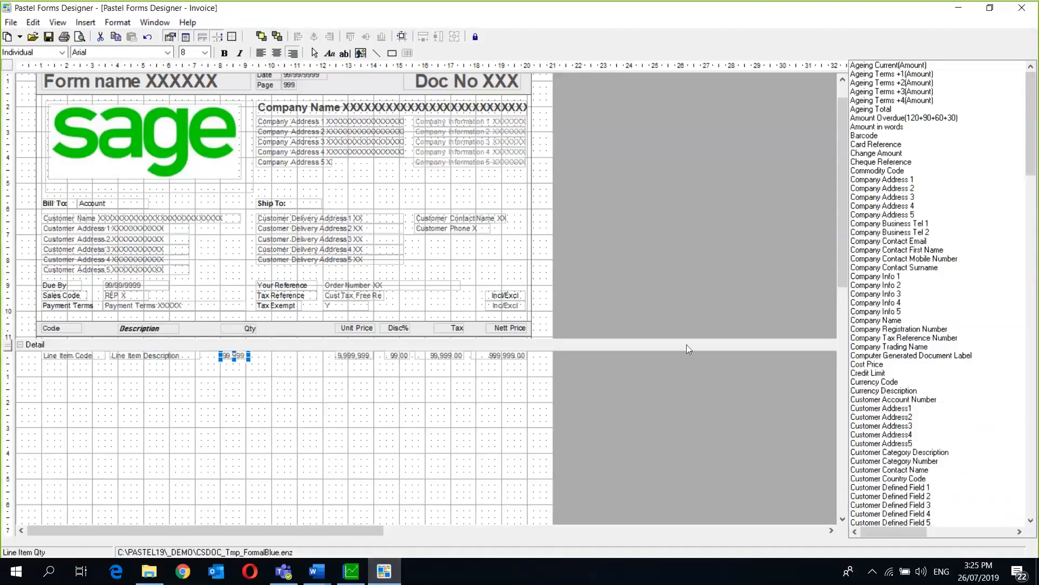
click(875, 183)
key(Down)
key(Down)
key(Down)
key(Down)
key(Down)
key(Down)
key(Down)
key(Down)
key(Down)
key(Down)
key(Down)
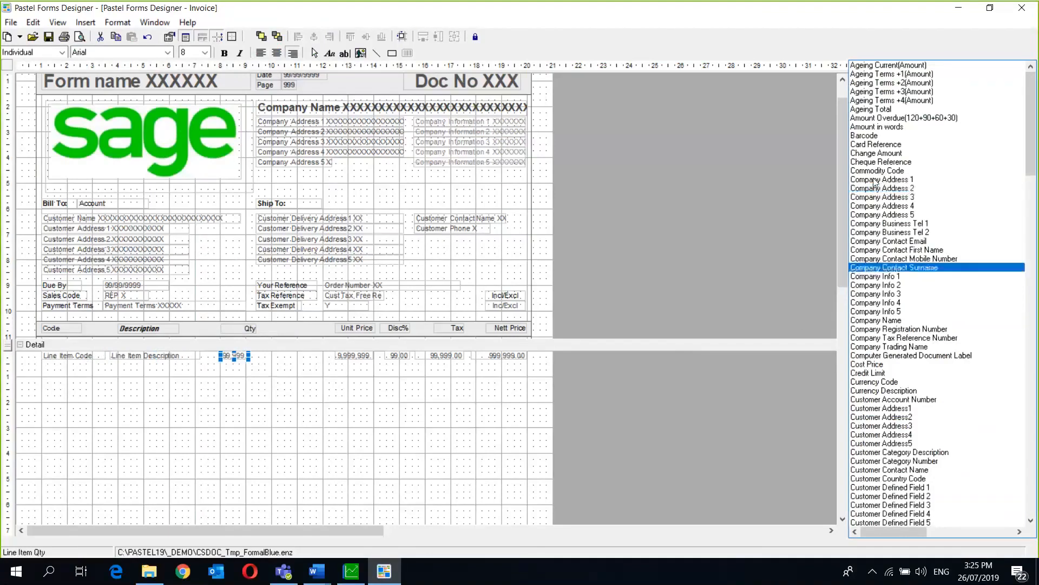
key(Down)
key(Down)
key(Down)
key(Down)
key(Down)
key(Down)
key(Down)
key(Down)
key(Down)
key(Down)
key(Down)
key(Down)
key(Down)
key(Down)
key(Down)
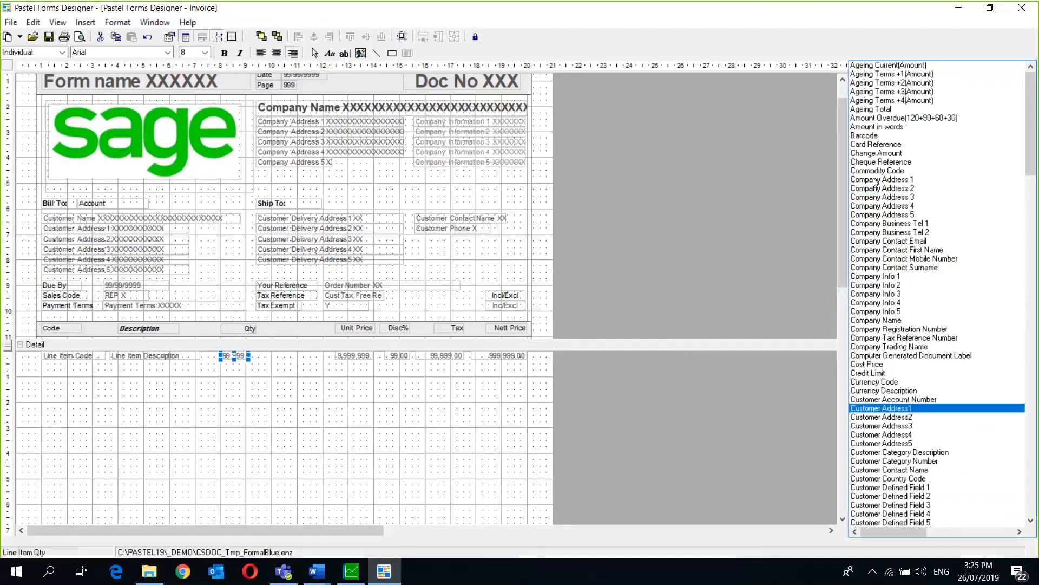
key(Down)
key(Down)
key(Down)
key(Down)
key(Down)
key(Down)
key(Down)
key(Down)
key(Down)
key(Down)
key(Down)
key(Down)
key(Down)
key(Down)
key(Down)
key(Down)
key(Down)
key(Down)
key(Down)
key(Down)
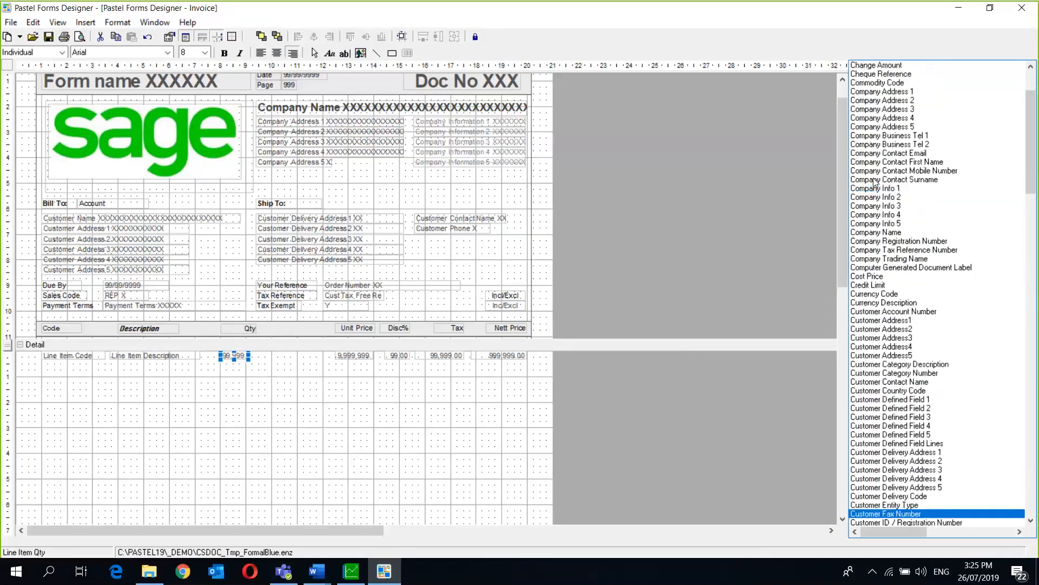
key(Down)
key(Down)
key(Down)
key(Down)
key(Down)
key(Down)
key(Down)
key(Down)
key(Down)
key(Down)
key(Down)
key(Down)
key(Down)
key(Down)
key(Down)
key(Down)
key(Down)
key(Down)
key(Down)
key(Down)
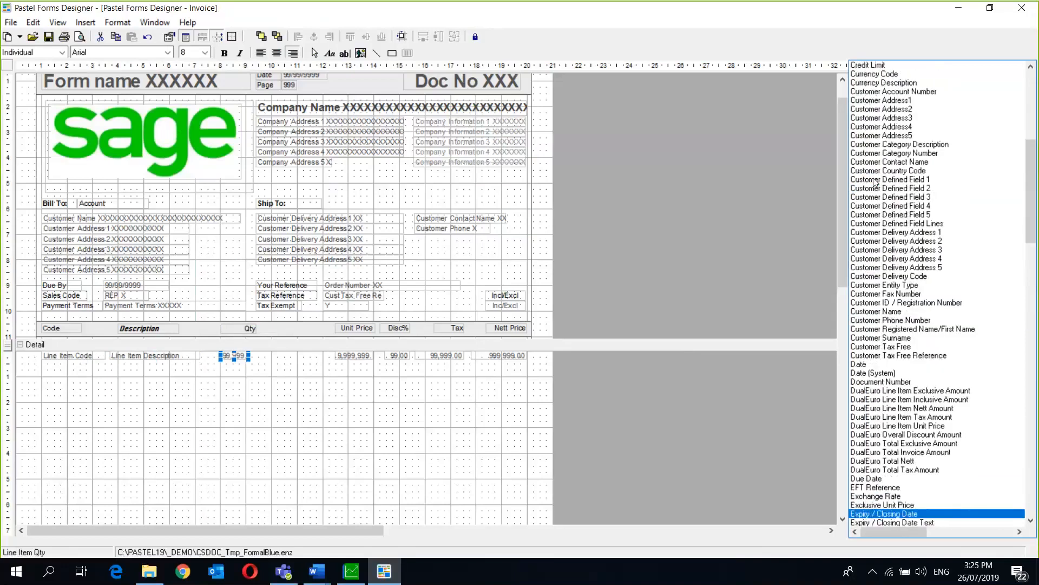
key(Down)
key(Down)
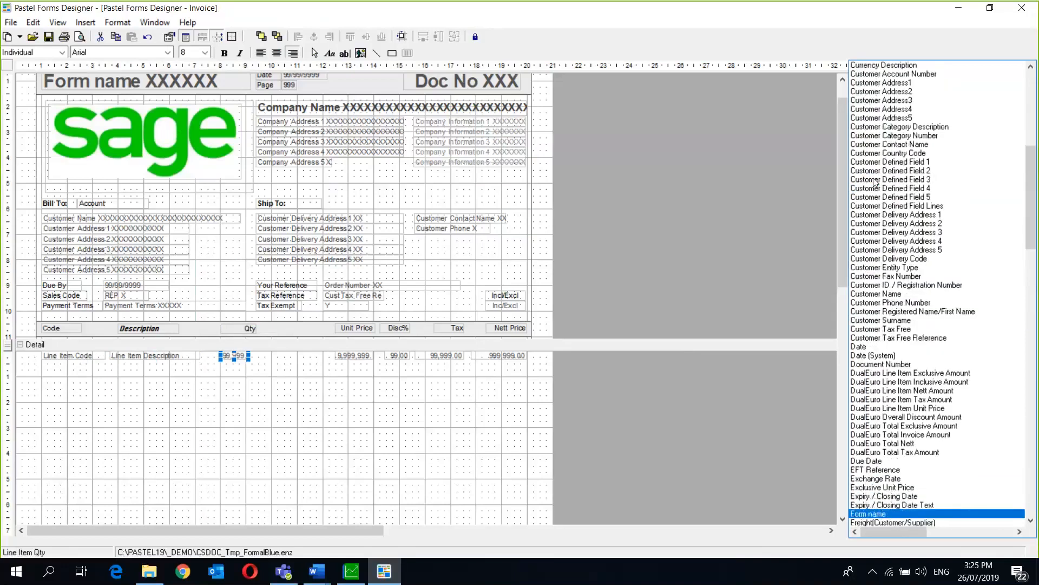
key(Up)
key(Up)
key(Up)
key(Up)
key(Up)
key(Up)
key(Up)
key(Up)
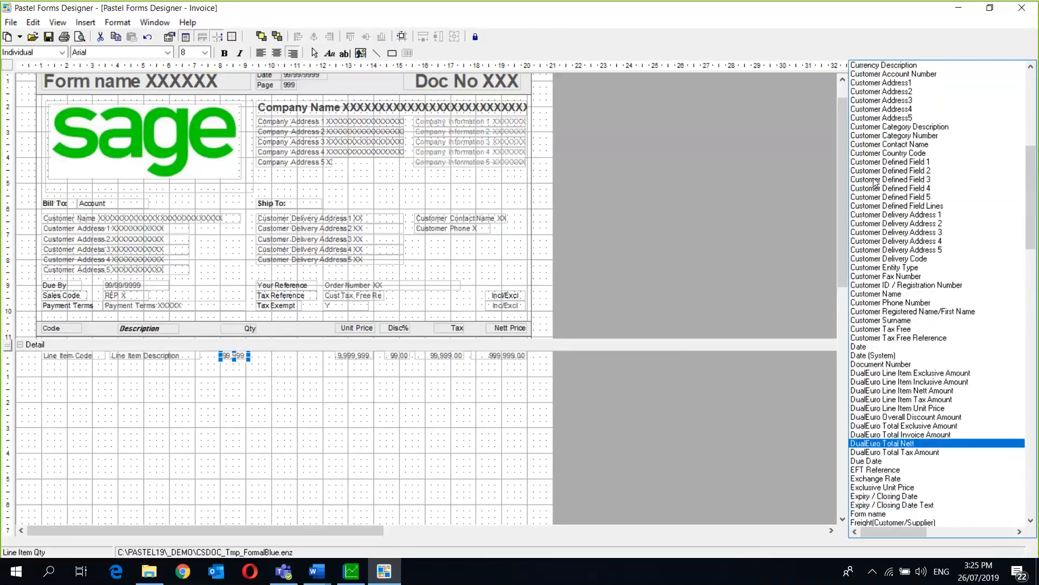
key(Up)
key(Up)
key(Up)
key(Up)
key(Up)
key(Up)
key(Up)
key(Up)
key(Up)
key(Up)
key(Up)
key(Up)
key(Up)
key(Up)
key(Up)
key(Down)
key(Down)
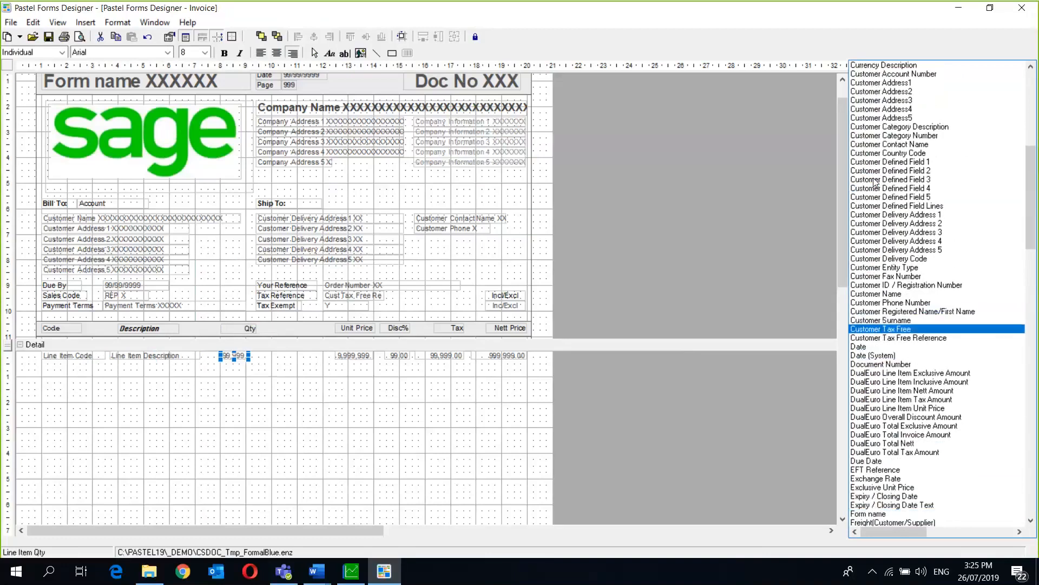
key(Down)
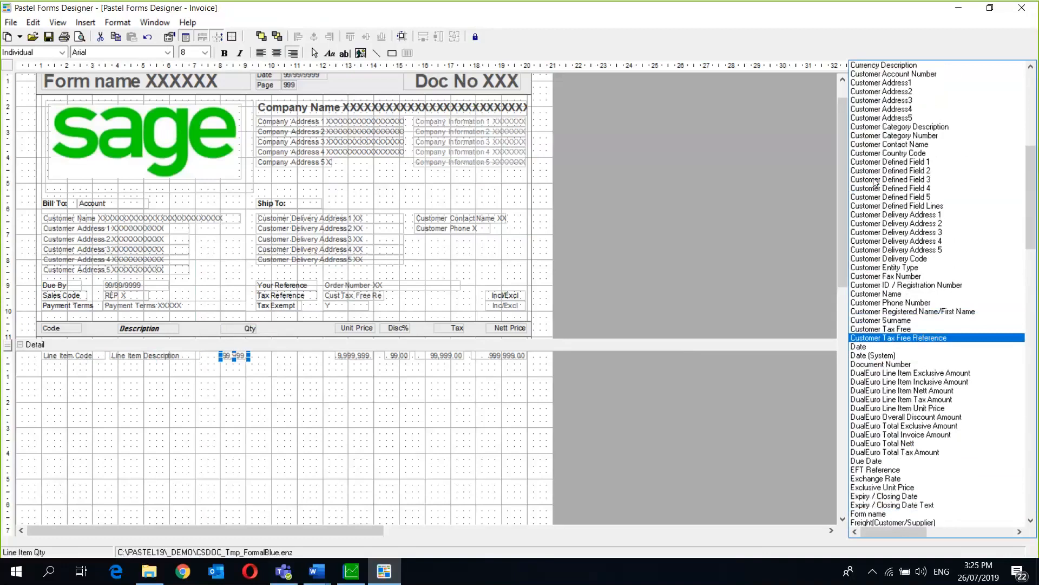
key(Up)
key(Up)
key(Up)
key(Up)
key(Up)
key(Up)
key(Up)
key(Up)
key(Up)
key(Up)
key(Up)
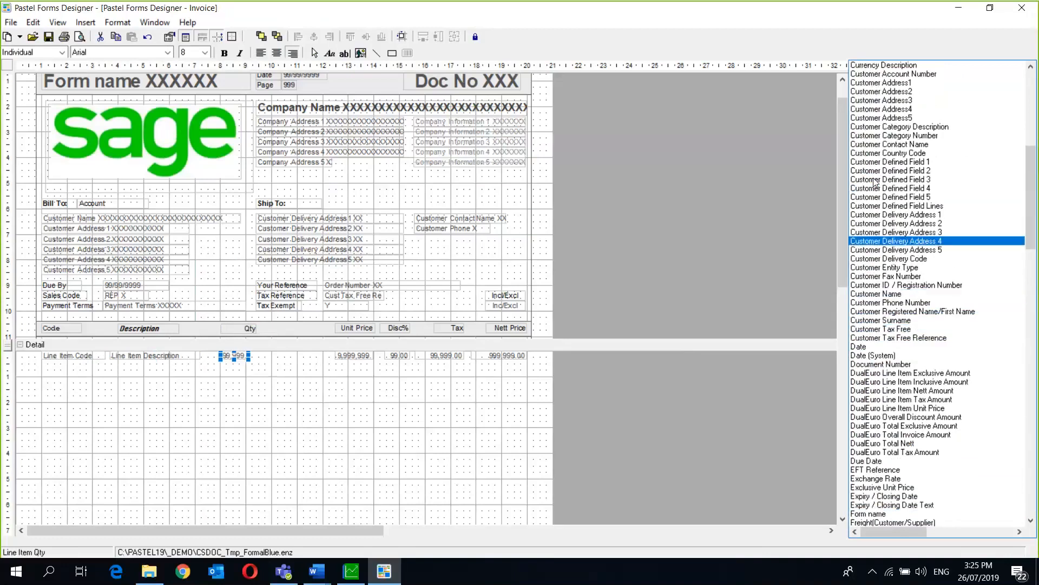
key(Up)
key(Up)
key(Up)
key(Up)
key(Up)
key(Up)
key(Up)
key(Up)
key(Up)
key(Up)
key(Up)
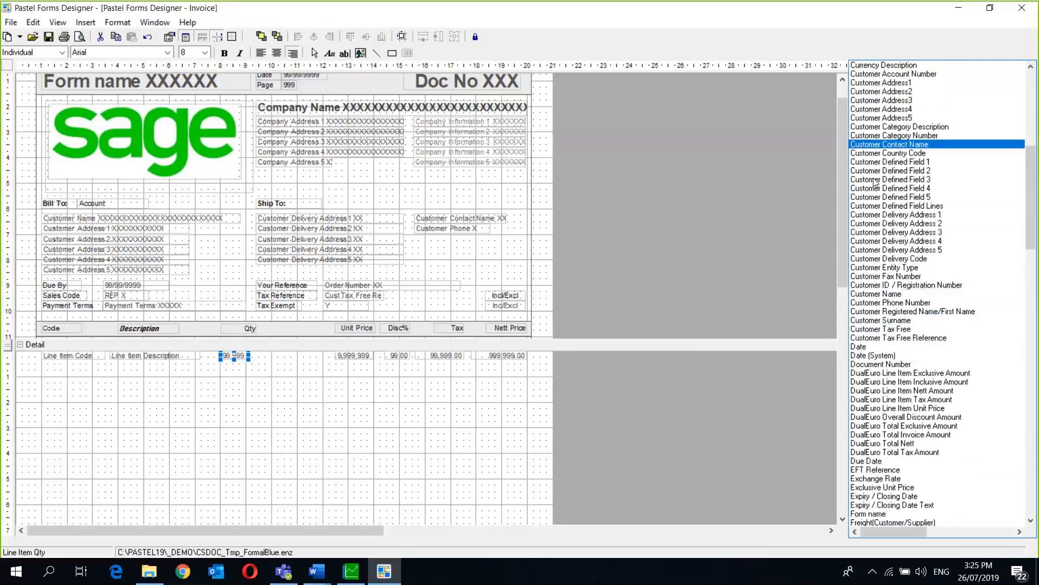
key(Up)
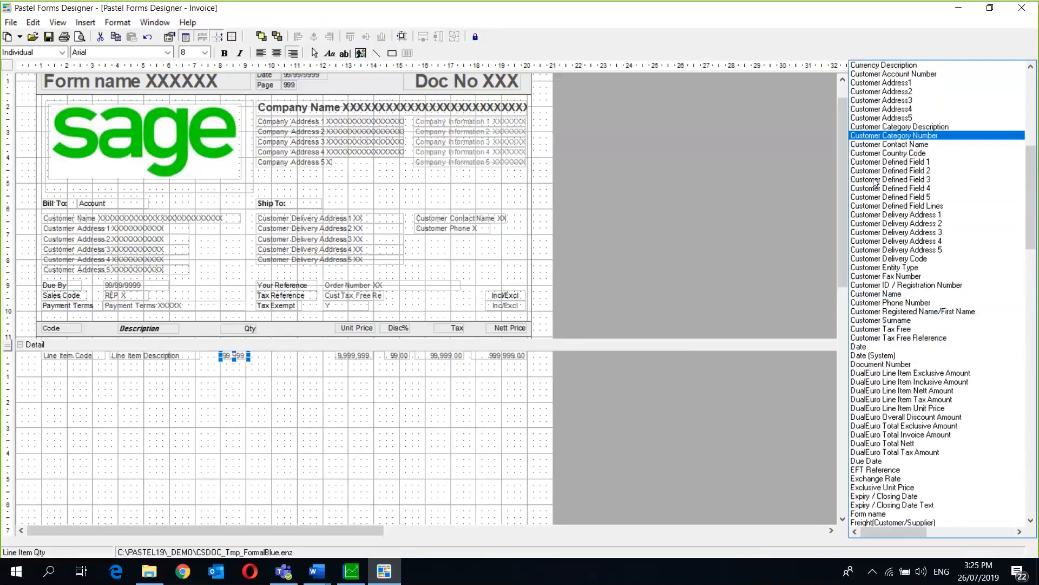
key(Down)
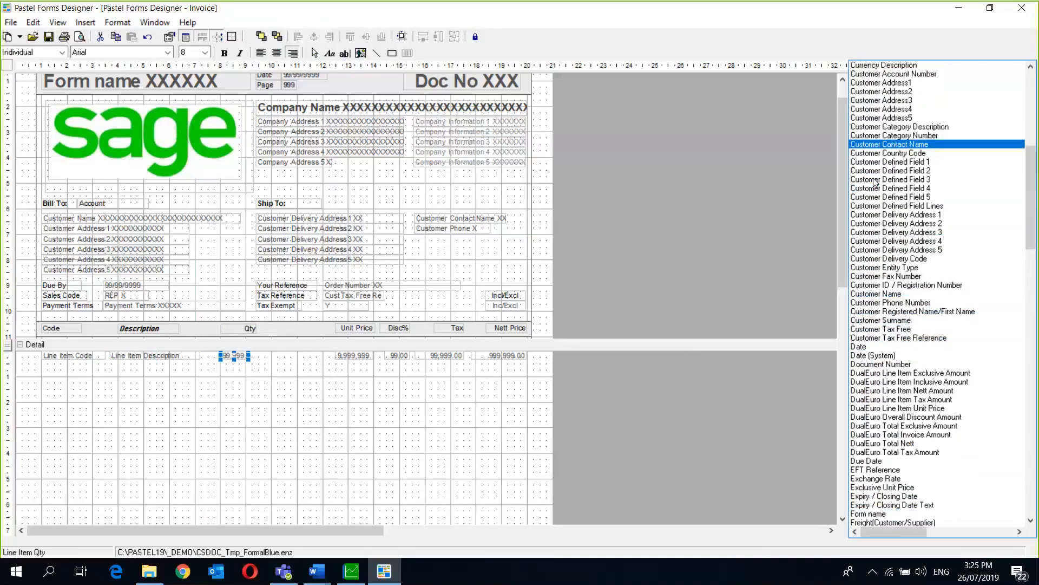
key(Down)
key(Down)
key(Down)
key(Down)
key(Down)
key(Down)
key(Down)
key(Down)
key(Down)
key(Down)
key(Down)
key(Down)
key(Down)
key(Down)
key(Down)
key(Down)
key(Down)
key(Down)
key(Down)
key(Down)
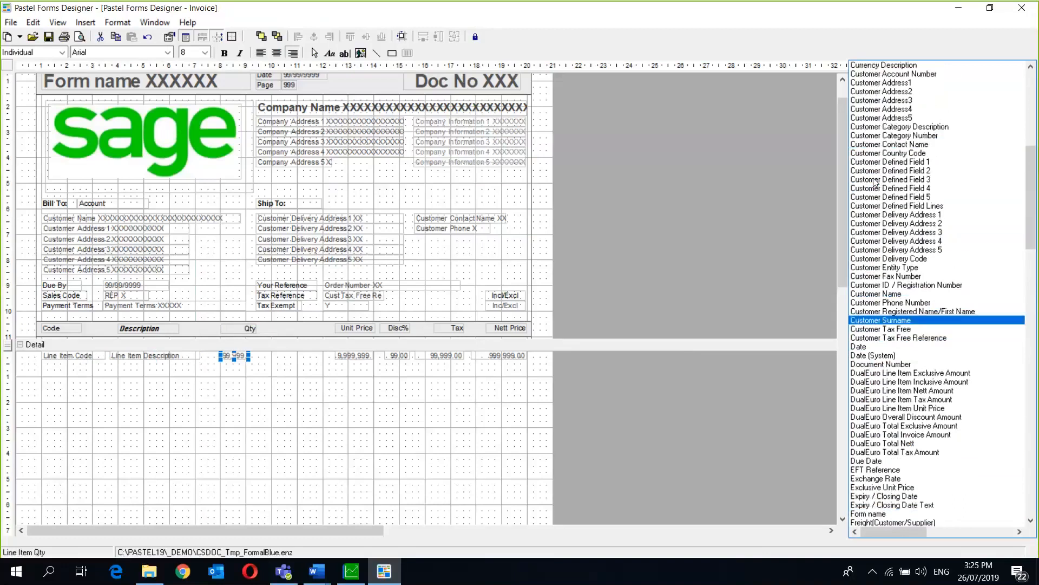
key(Down)
key(Down)
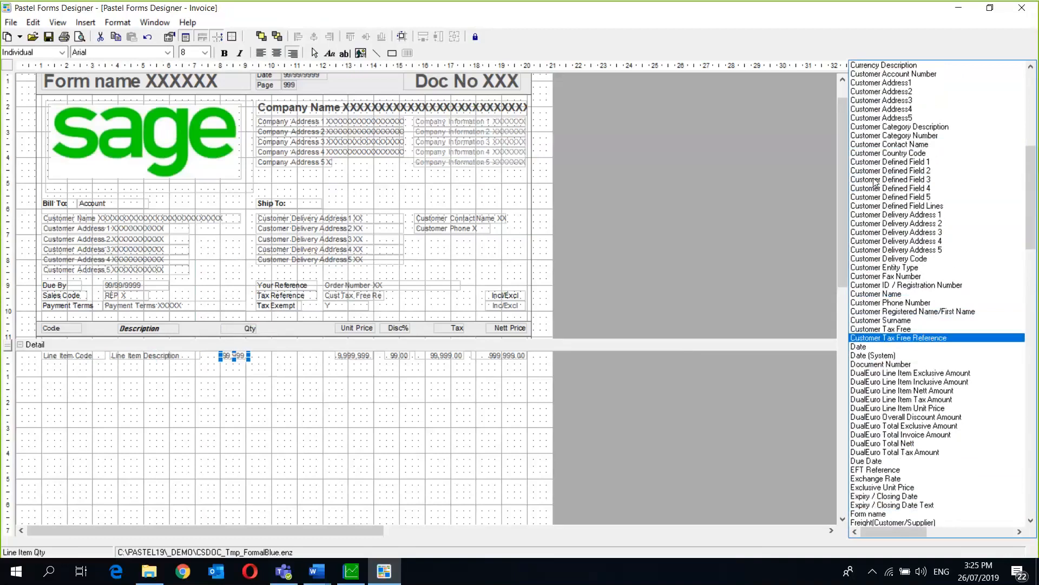
key(Up)
key(Up)
key(Up)
key(Up)
key(Up)
key(Up)
key(Up)
key(Up)
key(Up)
key(Up)
key(Up)
key(Up)
key(Up)
key(Up)
key(Up)
key(Up)
key(Up)
key(Up)
key(Up)
key(Up)
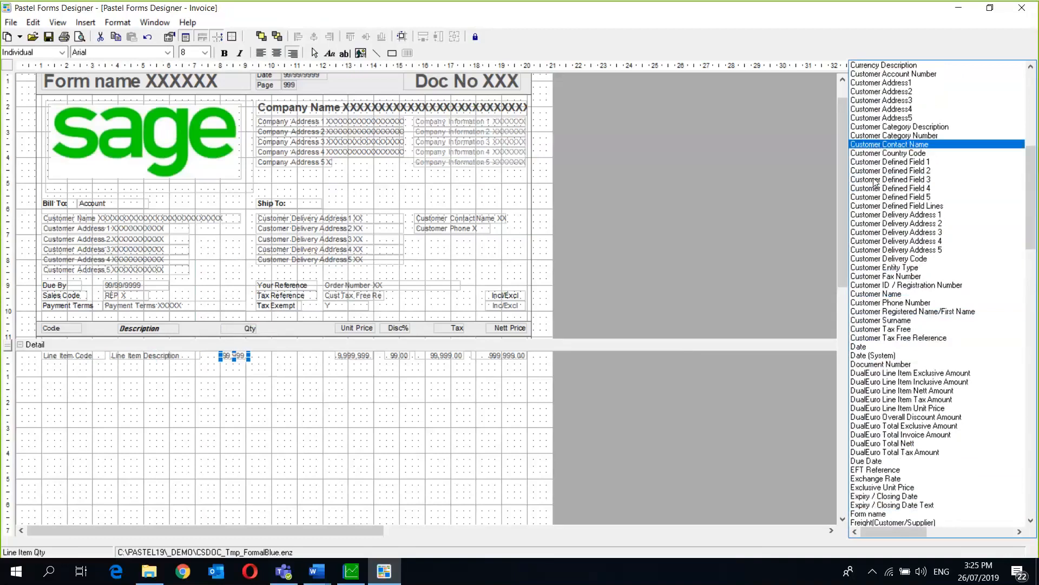
key(Up)
key(Up)
key(Up)
key(Up)
key(Up)
key(Up)
key(Up)
key(Up)
key(Up)
key(Up)
key(Up)
key(Up)
key(Up)
key(Up)
key(Up)
key(Up)
key(Up)
key(Up)
key(Up)
key(Up)
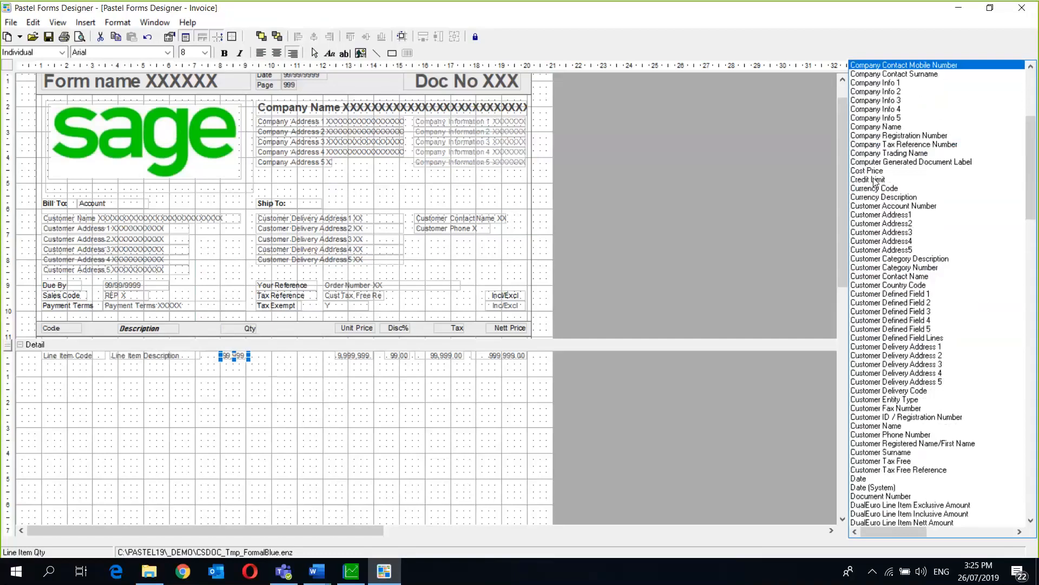
key(Up)
key(Up)
key(Up)
key(Up)
key(Up)
key(Up)
key(Up)
key(Up)
key(Up)
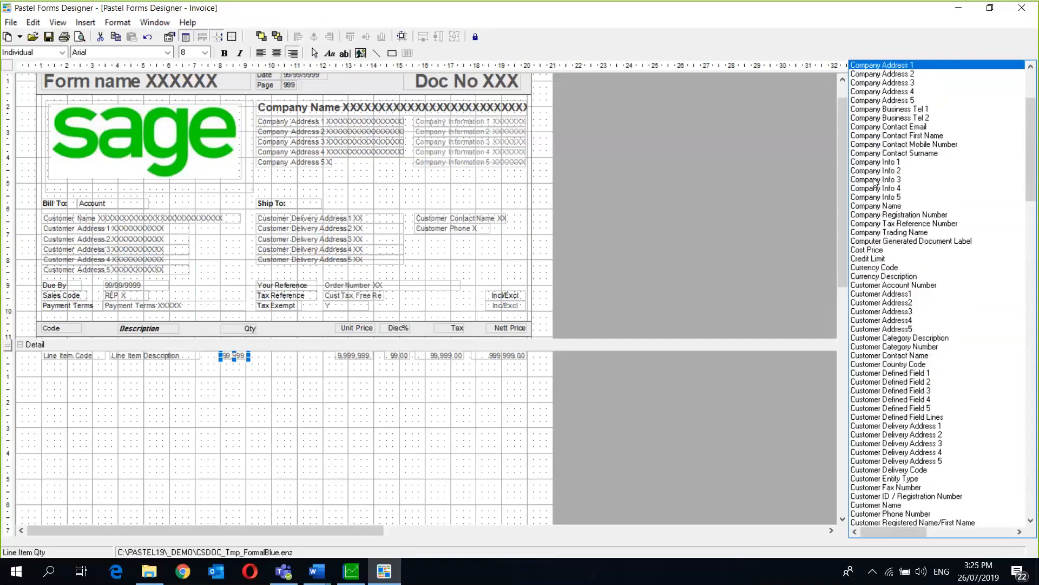
key(Up)
key(Up)
key(Up)
key(Up)
key(Up)
key(Up)
key(Up)
key(Up)
key(Up)
key(Up)
key(Up)
key(Up)
key(Up)
key(Down)
key(Down)
key(Down)
key(Down)
key(Down)
key(Down)
key(Down)
key(Down)
key(Down)
key(Down)
key(Down)
key(Down)
key(Down)
key(Down)
key(Down)
key(Down)
key(Down)
key(Down)
key(Down)
key(Down)
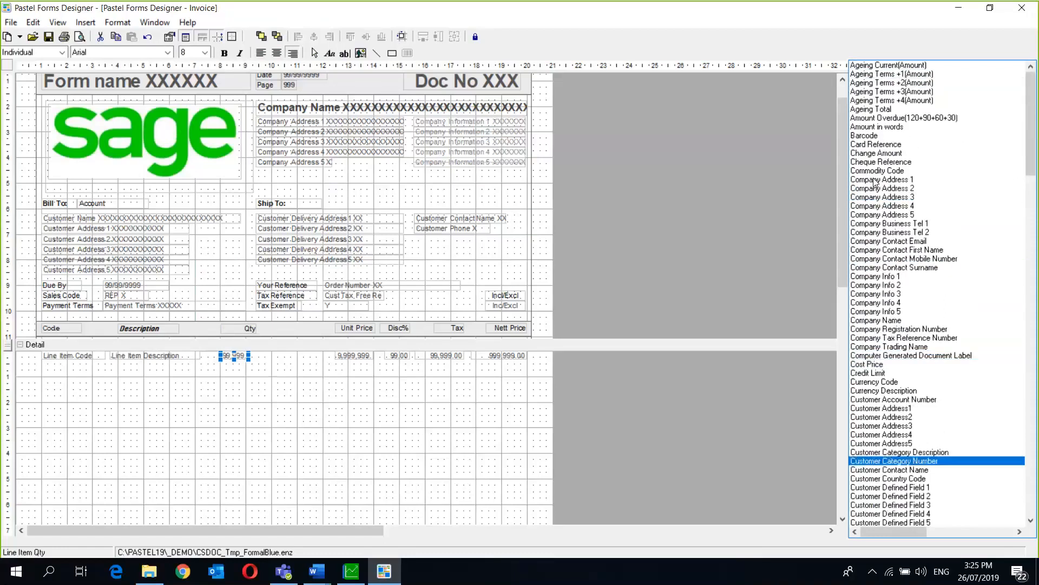
key(Down)
key(Down)
key(Down)
key(Down)
key(Down)
key(Down)
key(Down)
key(Down)
key(Down)
key(Down)
key(Down)
key(Down)
key(Down)
key(Down)
key(Down)
key(Down)
key(Down)
key(Down)
key(Down)
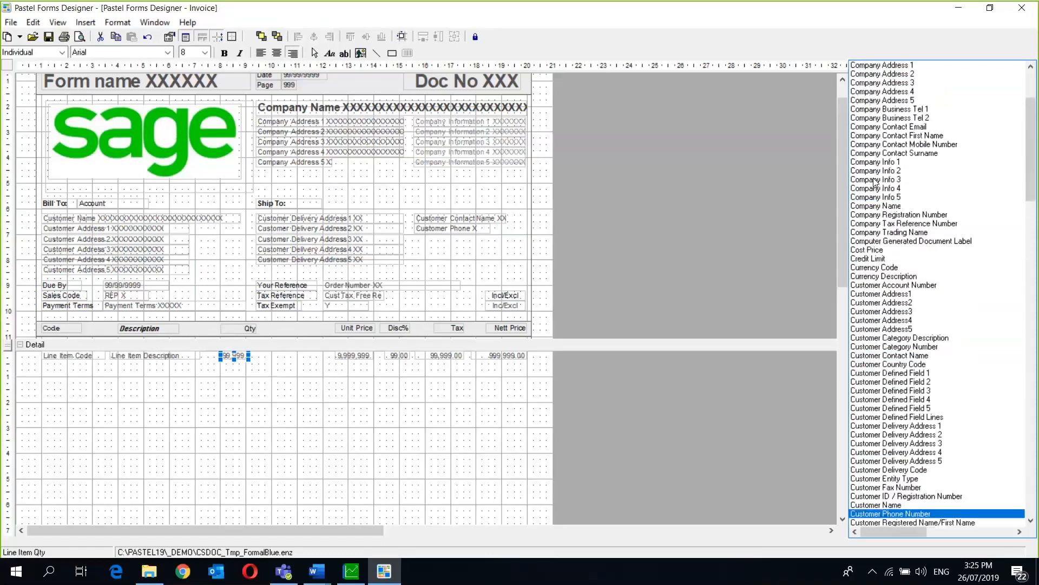
key(Down)
key(Down)
key(Down)
key(Down)
key(Down)
key(Down)
key(Down)
key(Down)
key(Down)
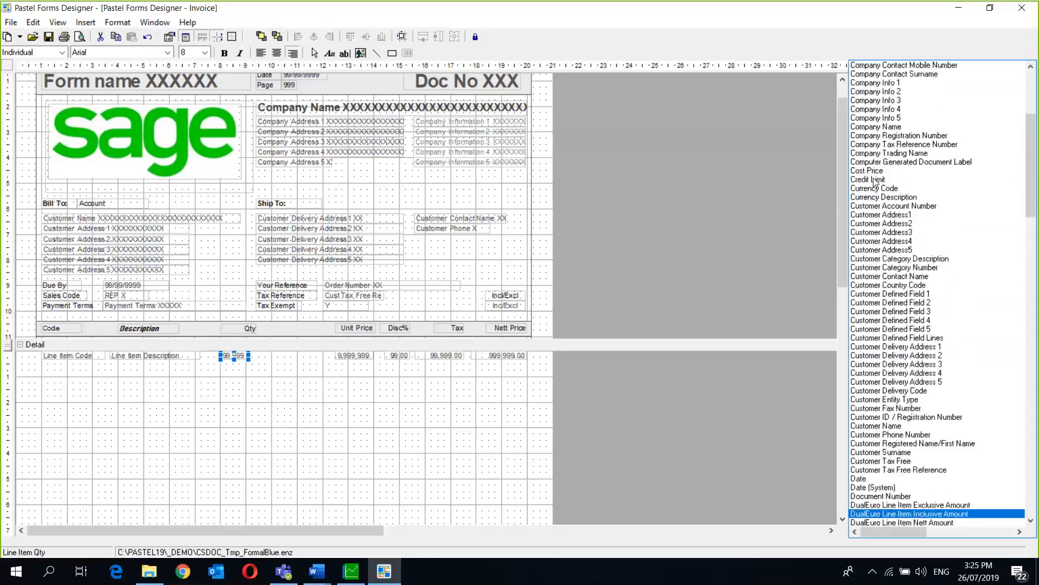
key(Up)
key(Up)
key(Up)
key(Up)
key(Up)
key(Up)
key(Up)
key(Up)
key(Up)
key(Up)
key(Up)
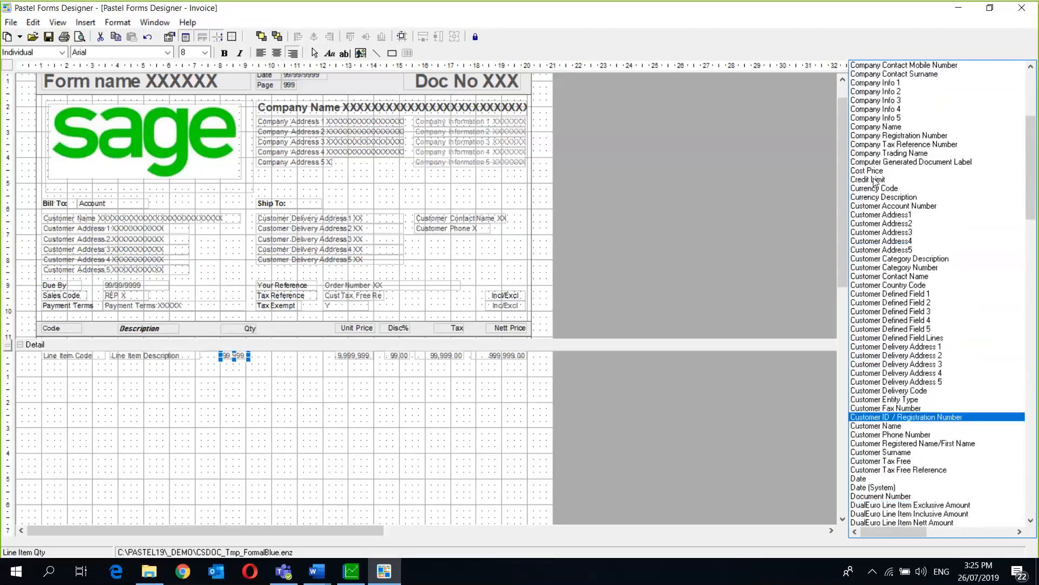
key(Up)
key(Down)
key(Down)
key(Up)
key(Down)
key(Down)
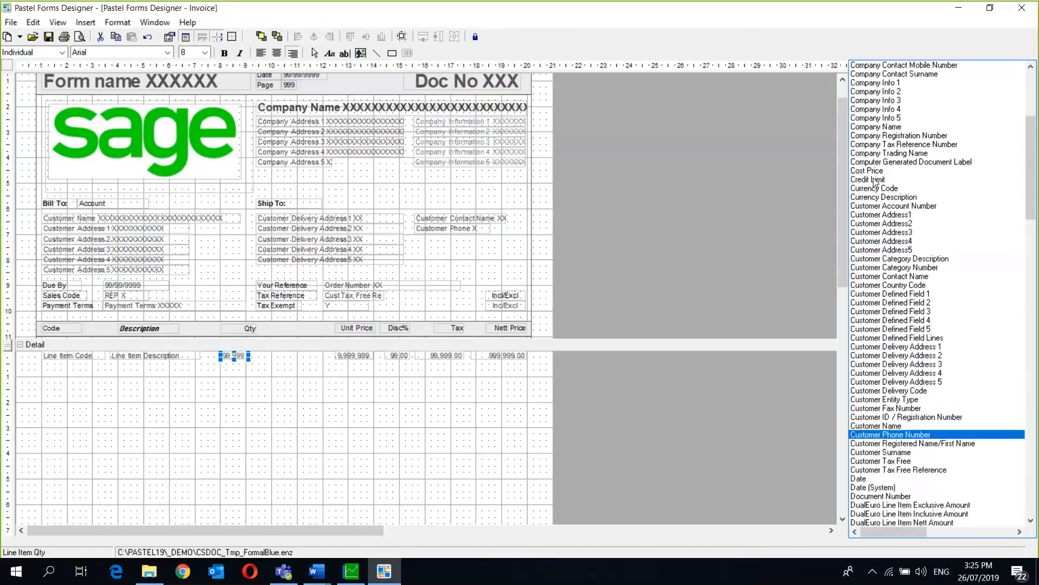
key(Down)
key(Down)
key(Down)
key(Down)
key(Down)
key(Down)
key(Down)
key(Down)
key(Down)
key(Down)
key(Down)
key(Down)
key(Down)
key(Down)
key(Down)
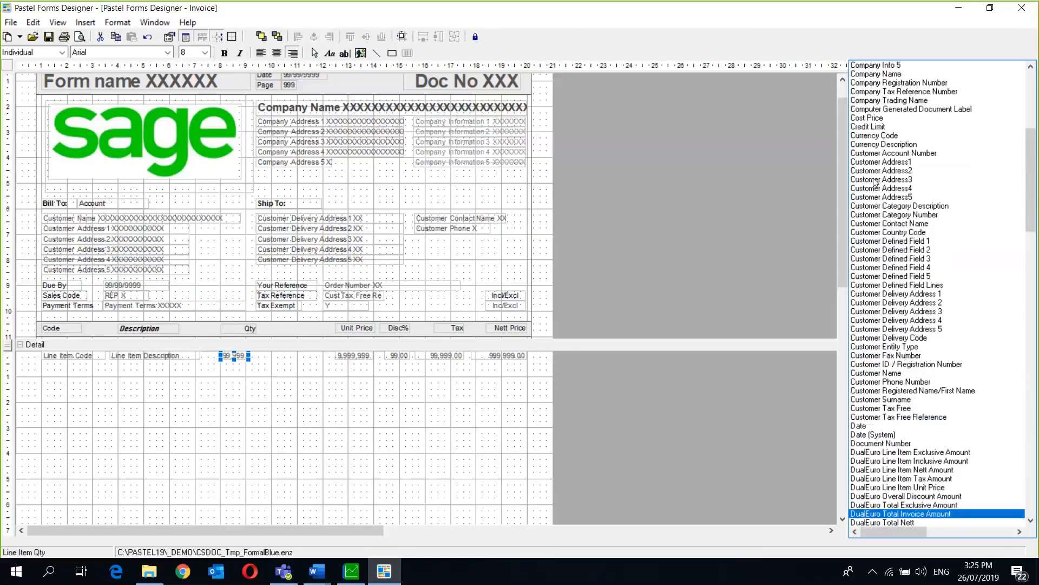
key(Down)
key(Down)
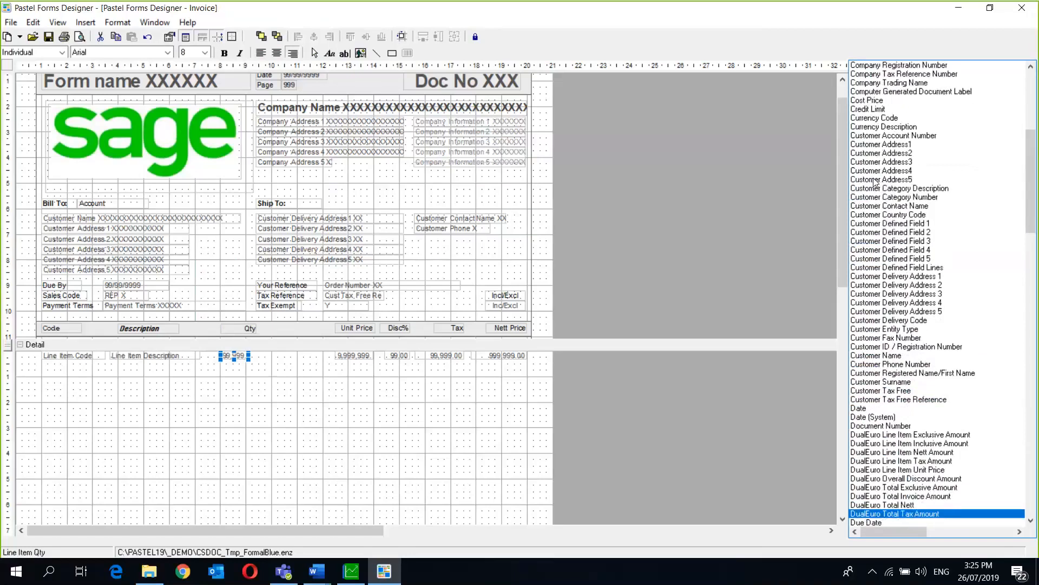
key(Down)
key(Down)
key(Down)
key(Down)
key(Down)
key(Down)
key(Down)
key(Down)
key(Down)
key(Down)
key(Down)
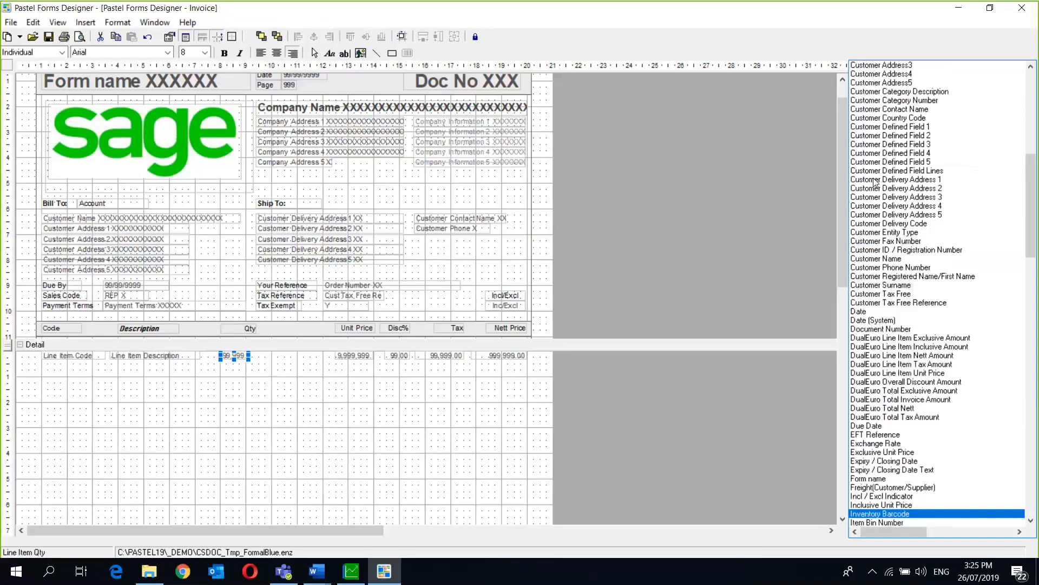
key(Down)
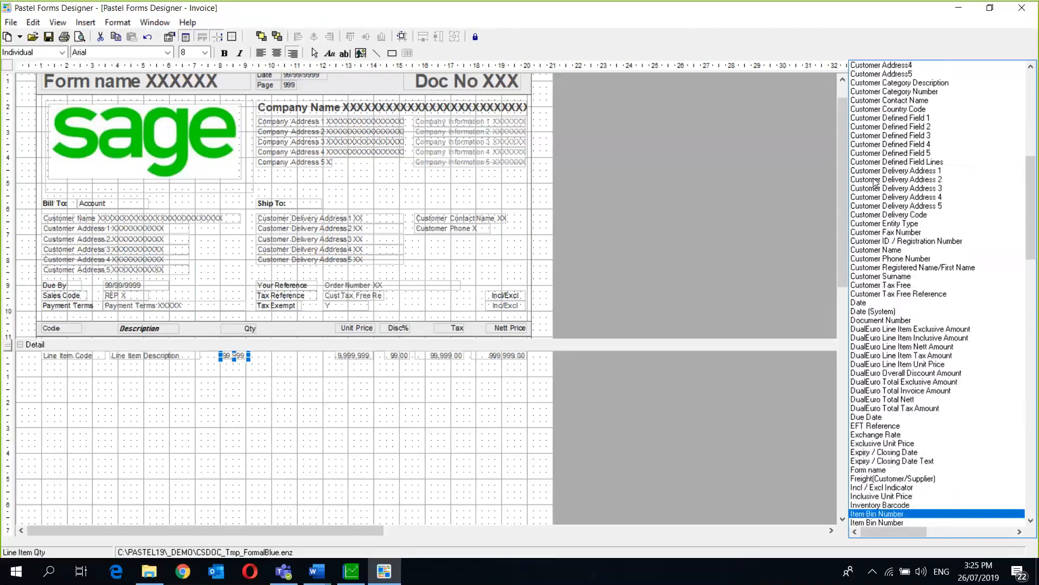
key(Down)
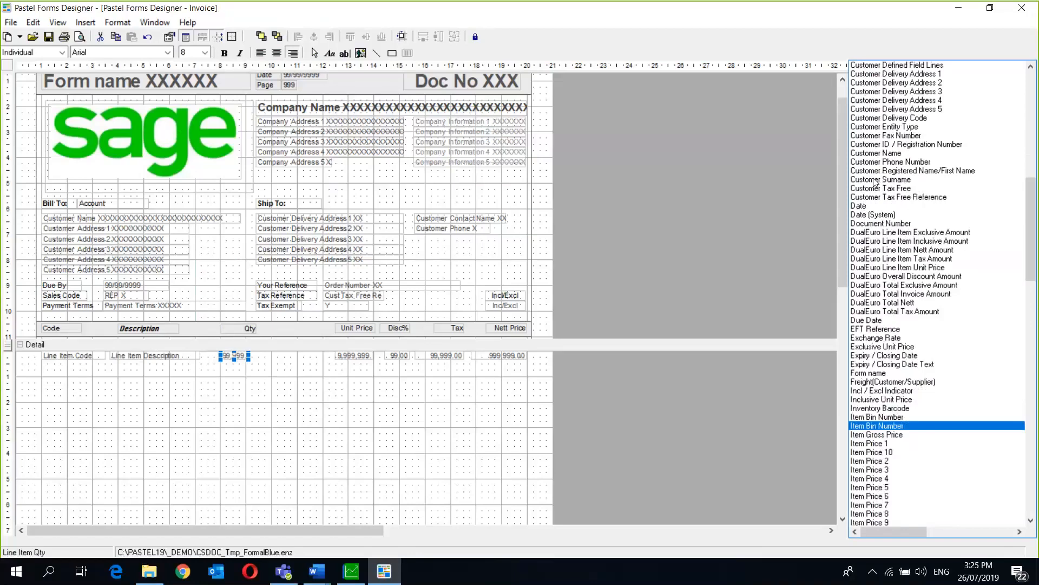
key(Down)
key(Down)
key(Down)
key(Down)
key(Down)
key(Down)
key(Down)
key(Down)
key(Down)
key(Down)
key(Down)
key(Down)
key(Down)
key(Down)
key(Down)
key(Down)
key(Down)
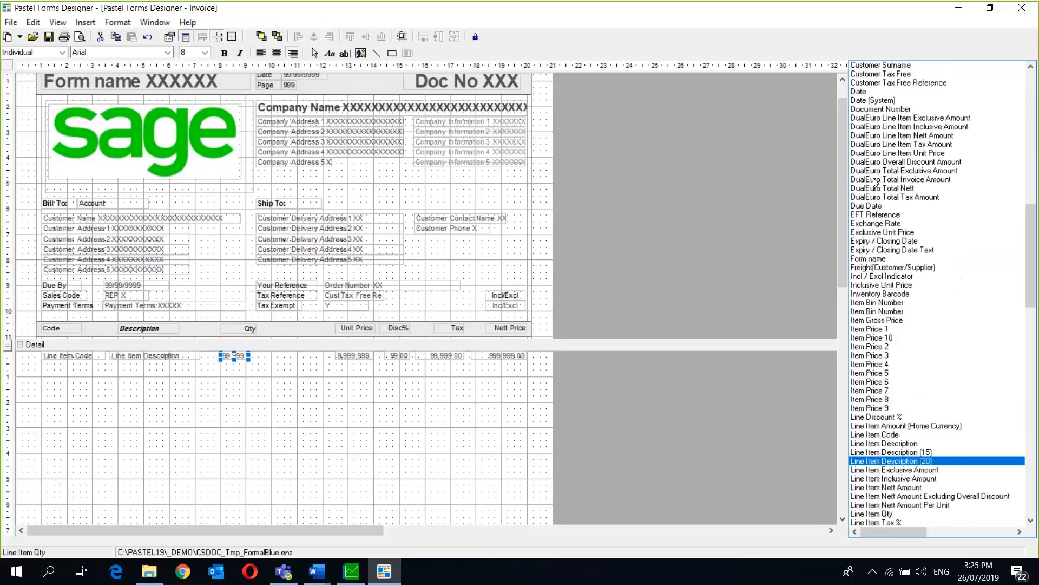
key(Down)
key(Down)
key(Down)
key(Down)
key(Down)
key(Down)
key(Down)
key(Down)
key(Down)
key(Down)
key(Down)
key(Down)
key(Down)
key(Down)
key(Down)
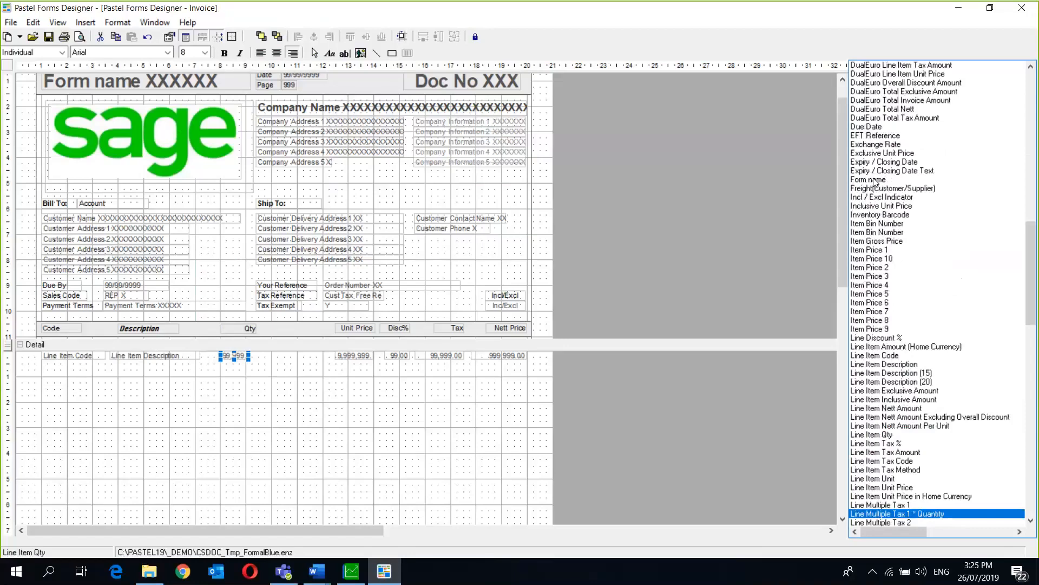
key(Down)
key(Down)
key(Up)
key(Up)
key(Up)
key(Up)
key(Up)
key(Up)
key(Up)
key(Up)
key(Up)
key(Up)
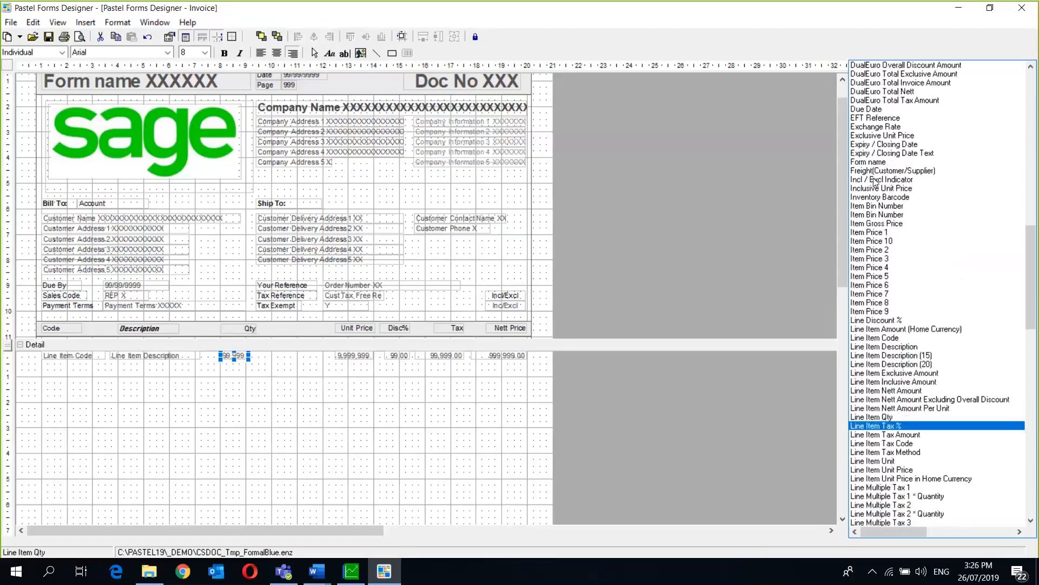
key(Up)
key(Up)
key(Up)
key(Up)
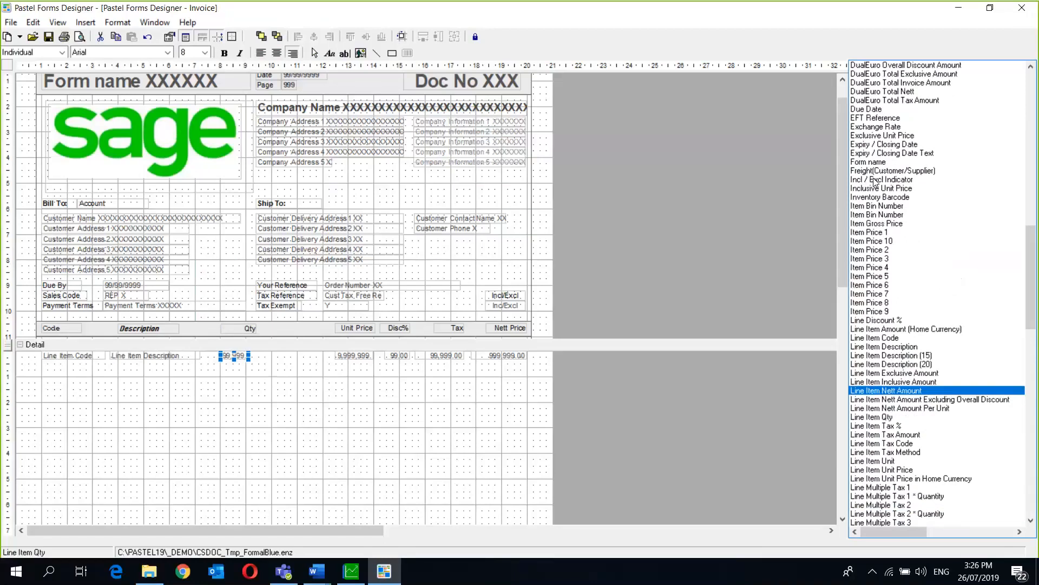
key(Up)
key(Up)
key(Up)
key(Up)
key(Up)
key(Up)
key(Up)
key(Up)
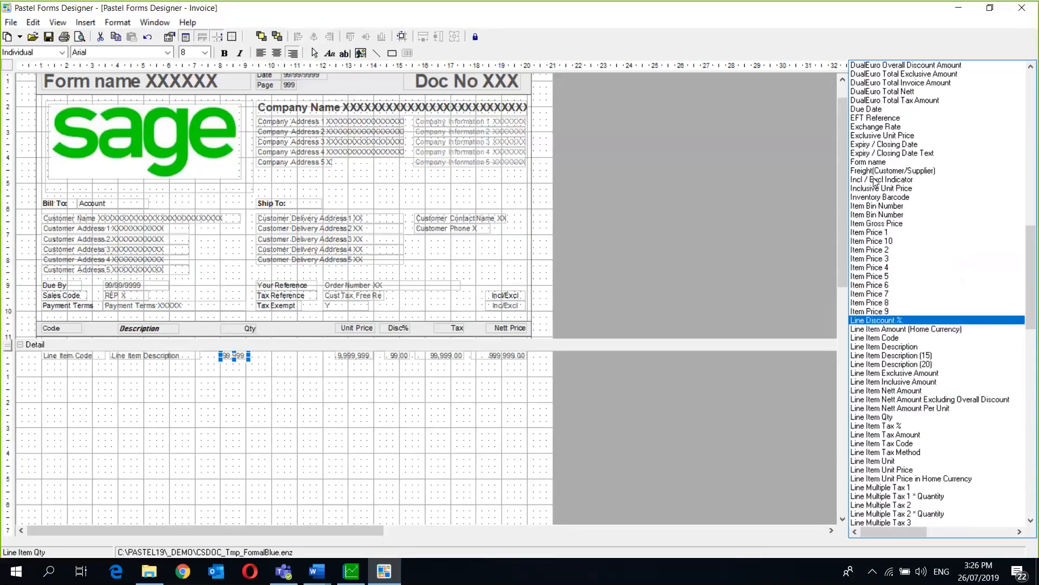
- Drag the Linked Document Number field into the detail row just after Qty
click(391, 330)
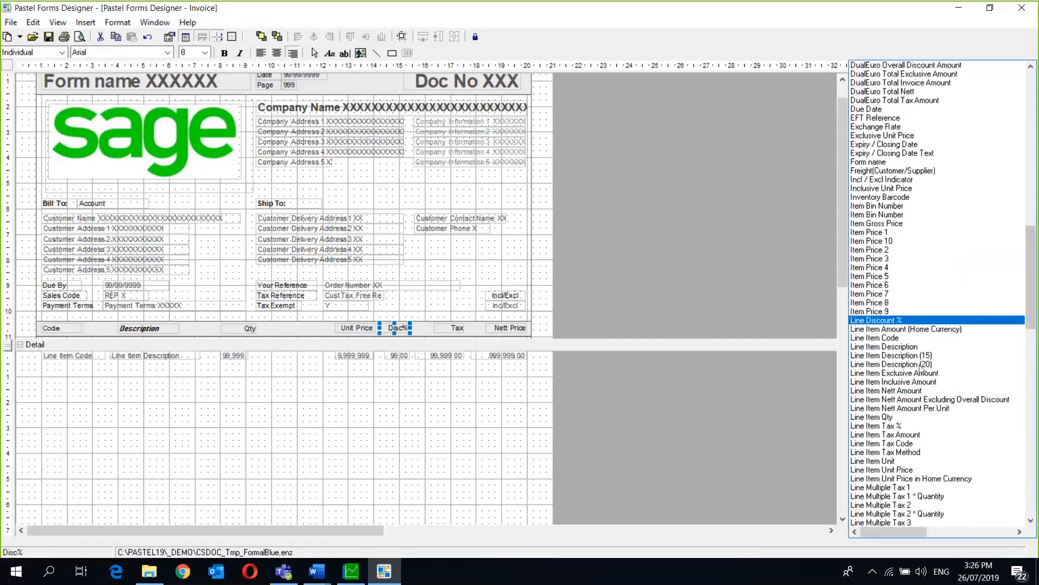
click(871, 329)
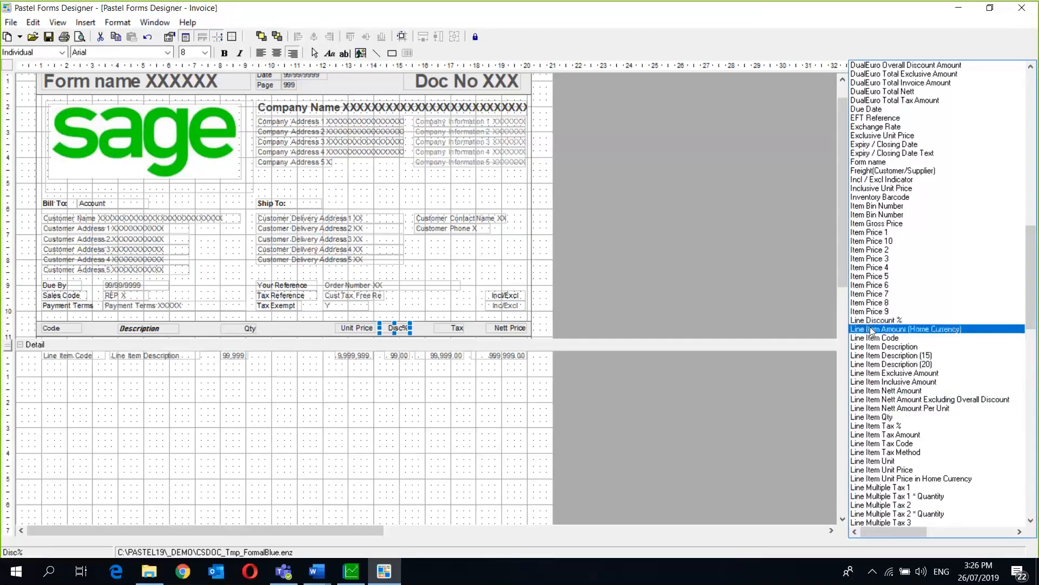
key(Down)
key(Down)
key(Down)
key(Down)
key(Down)
key(Down)
key(Down)
key(Down)
key(Down)
key(Down)
key(Down)
key(Down)
key(Down)
key(Down)
key(Down)
key(Down)
key(Down)
key(Down)
key(Down)
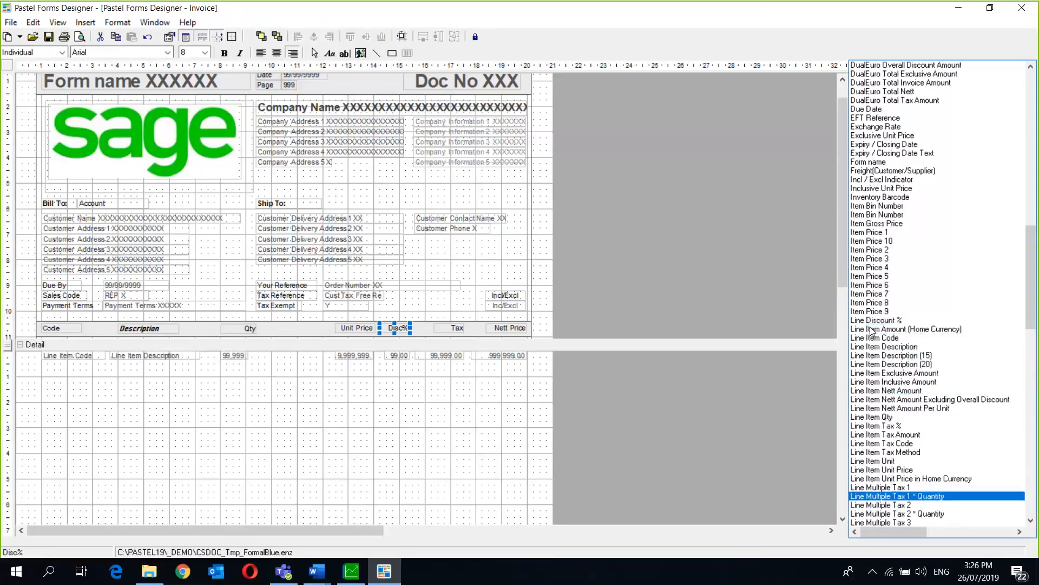
key(Down)
key(Down)
key(Down)
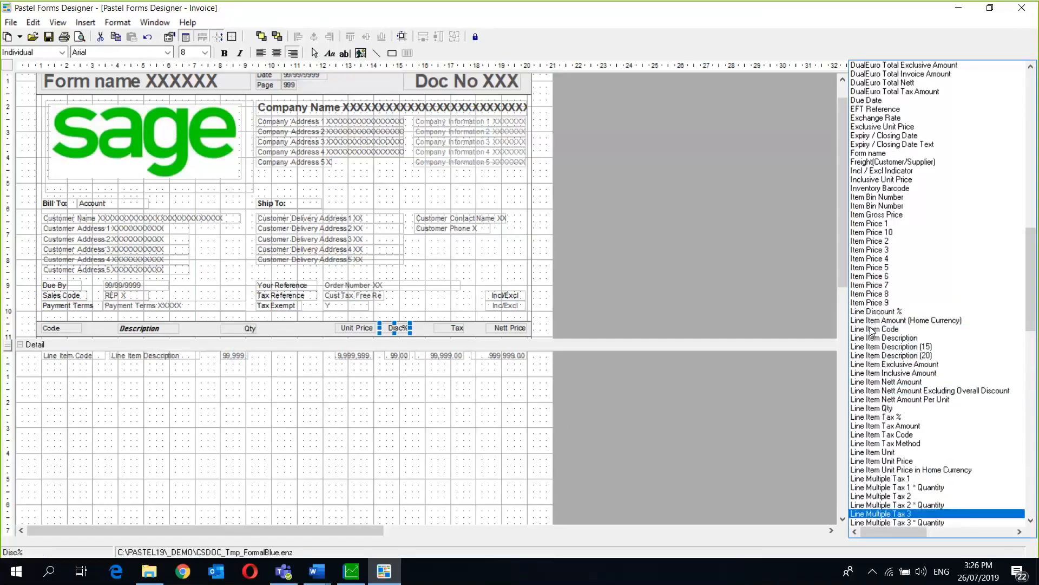
key(Down)
key(Down)
key(Down)
key(Down)
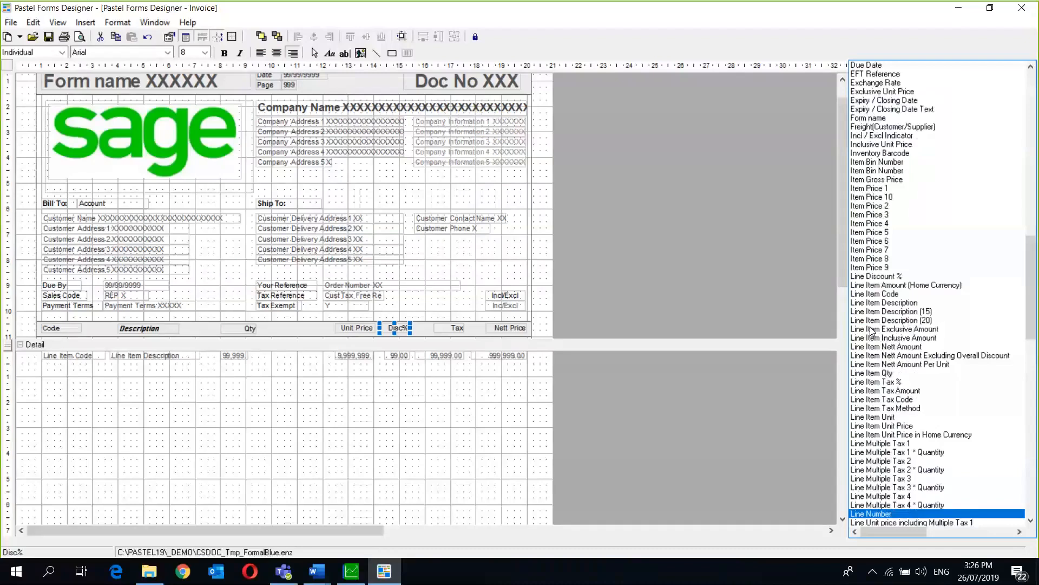
drag(1032, 280, 1034, 354)
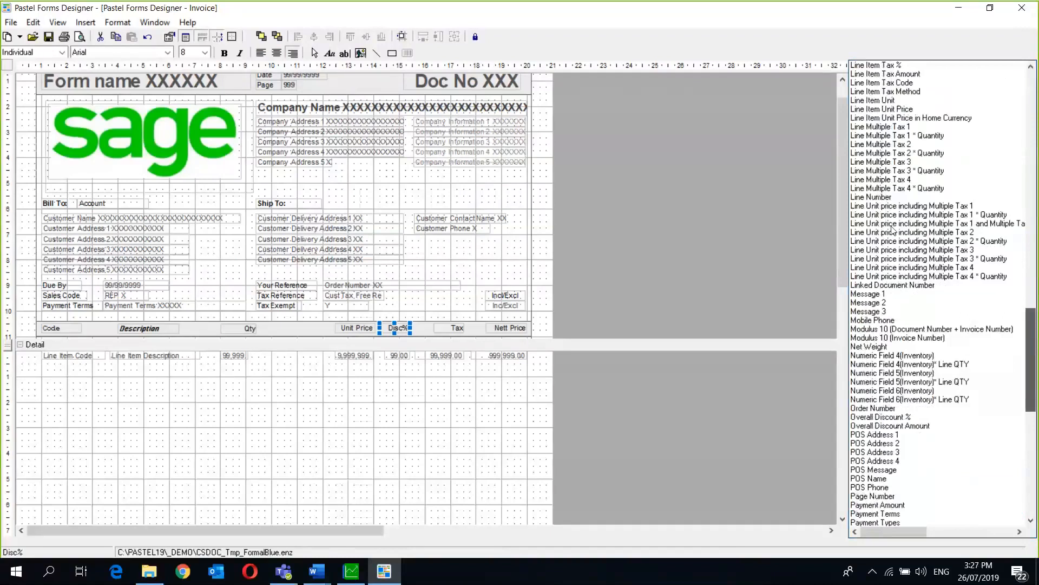
scroll(892, 227, down, 2)
drag(893, 225, 283, 312)
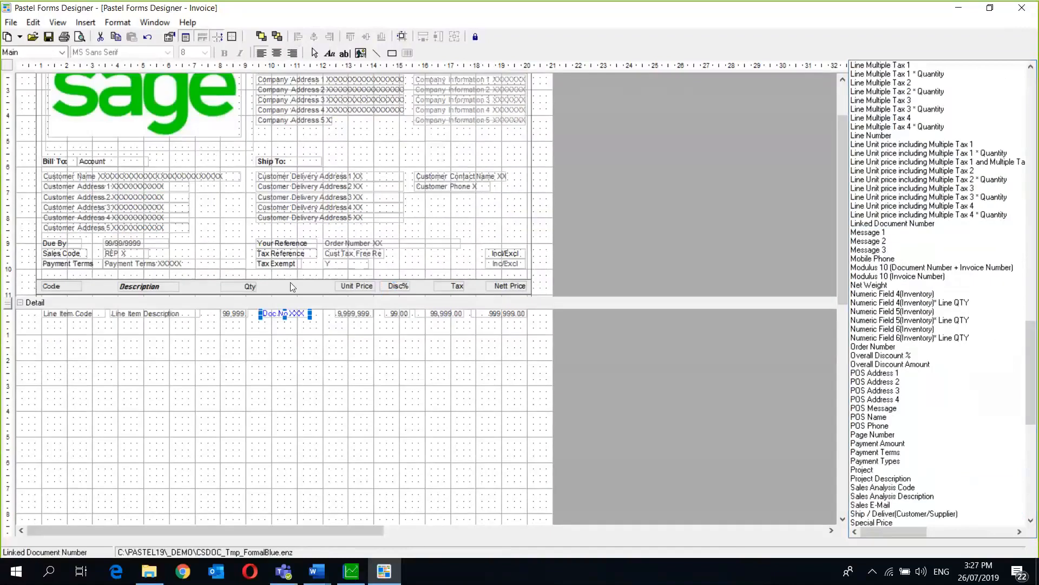
- Add a text label reading 'Linked doc no' in the header row beside Qty
click(84, 22)
click(102, 42)
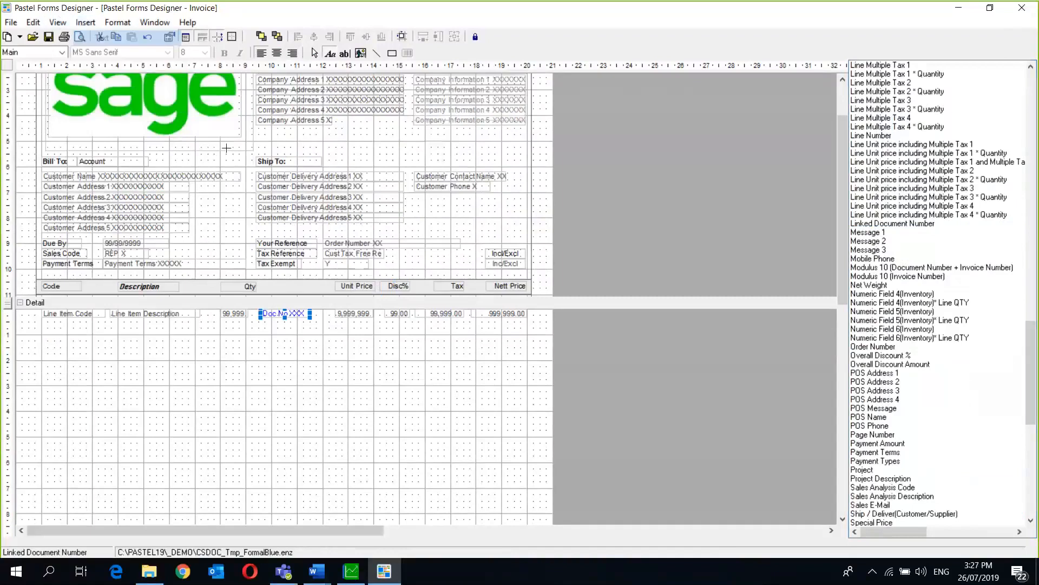
drag(261, 283, 330, 290)
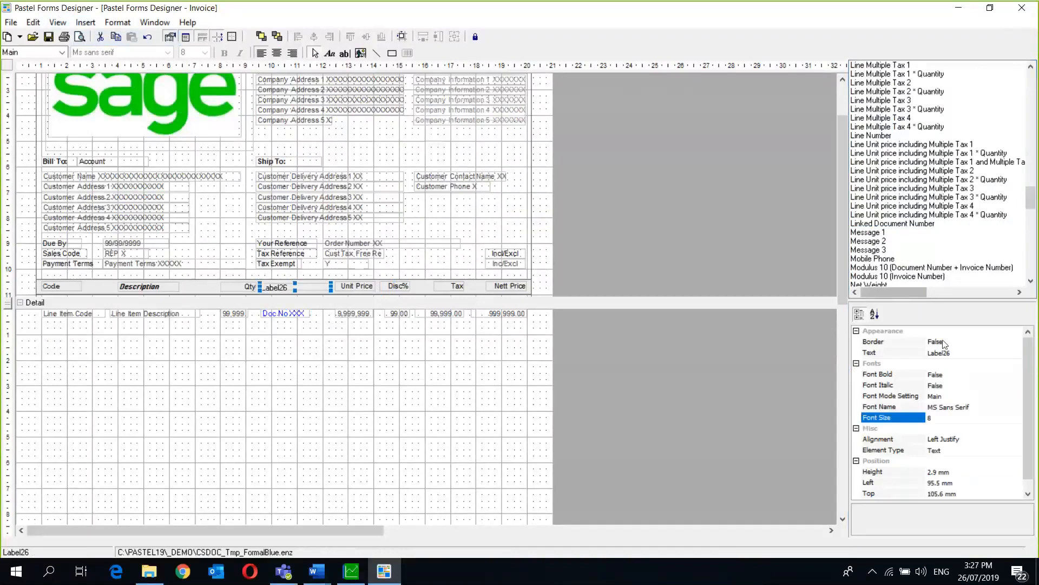
click(962, 355)
key(BackSpace)
key(BackSpace)
key(BackSpace)
key(BackSpace)
key(BackSpace)
key(BackSpace)
key(BackSpace)
text(L)
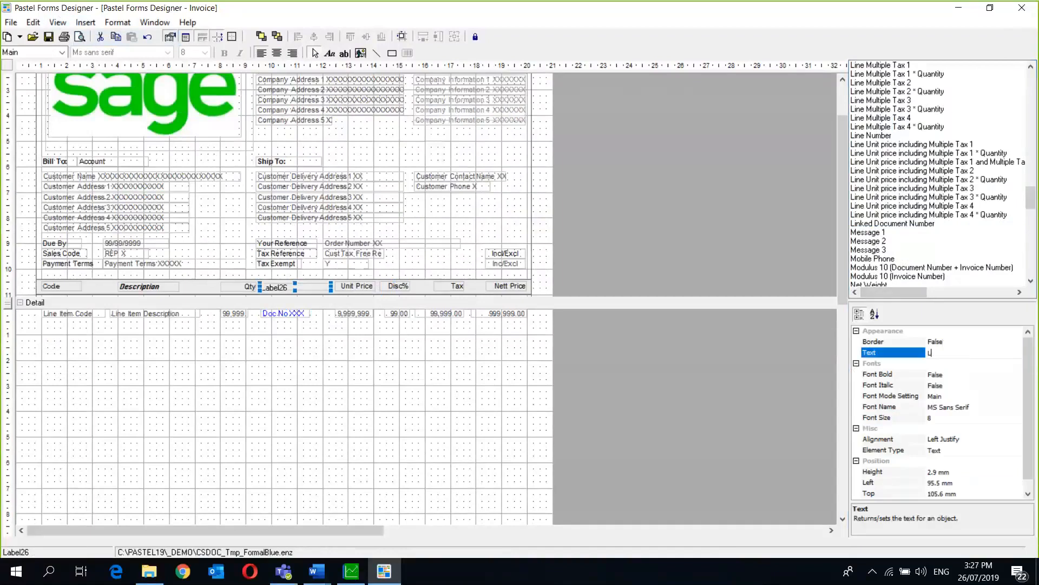
text(inked doc no)
key(Return)
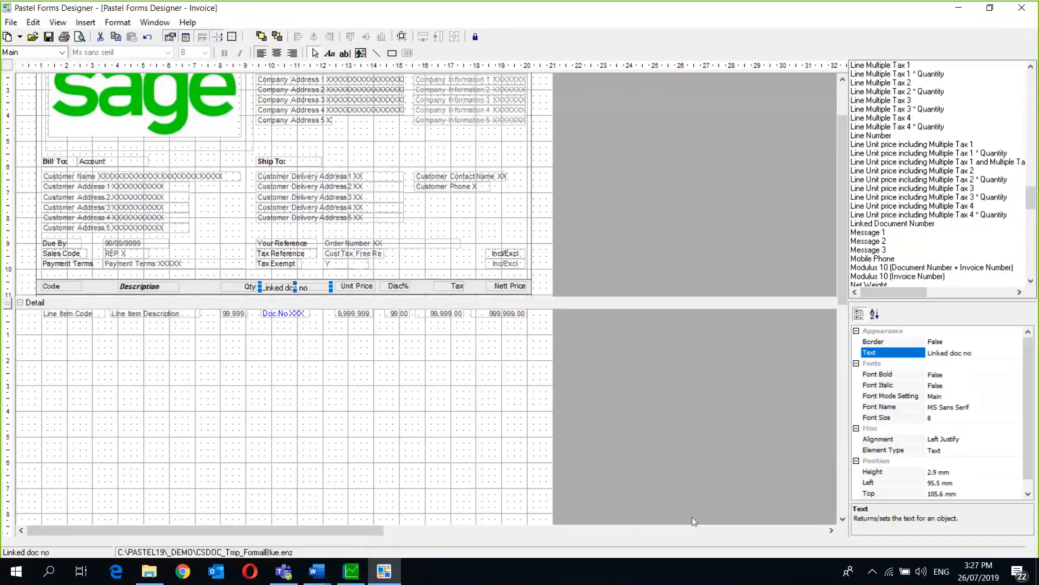
- Align the Linked doc no heading's height with the Unit Price heading
click(366, 303)
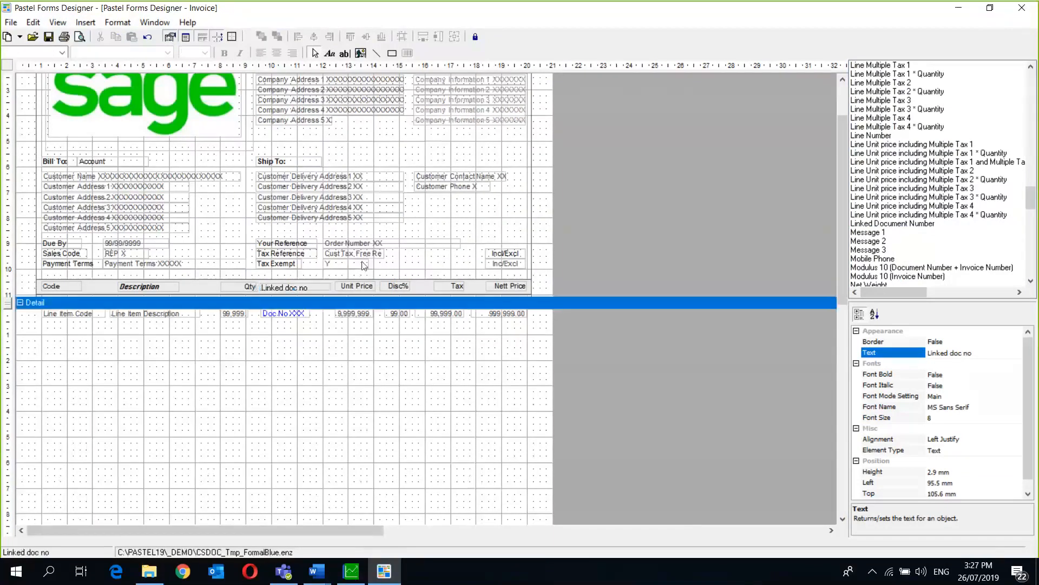
click(355, 287)
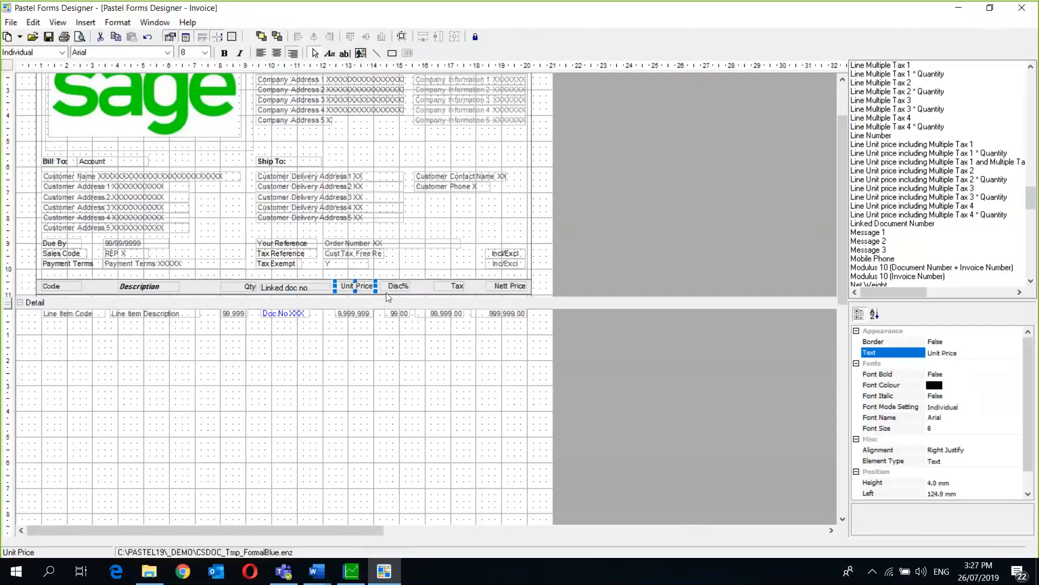
click(303, 289)
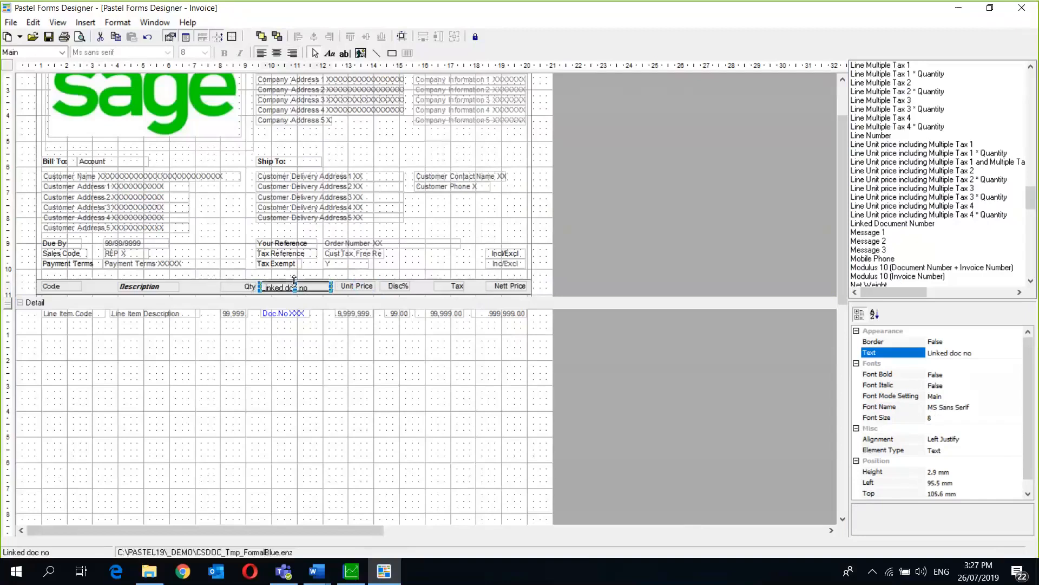
drag(294, 280, 294, 279)
click(289, 316)
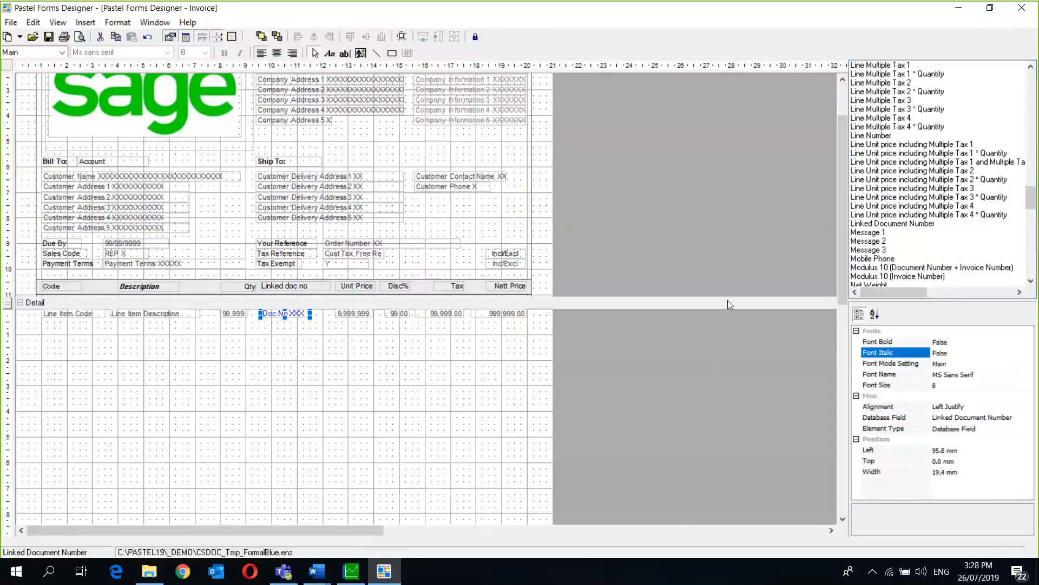
click(1031, 281)
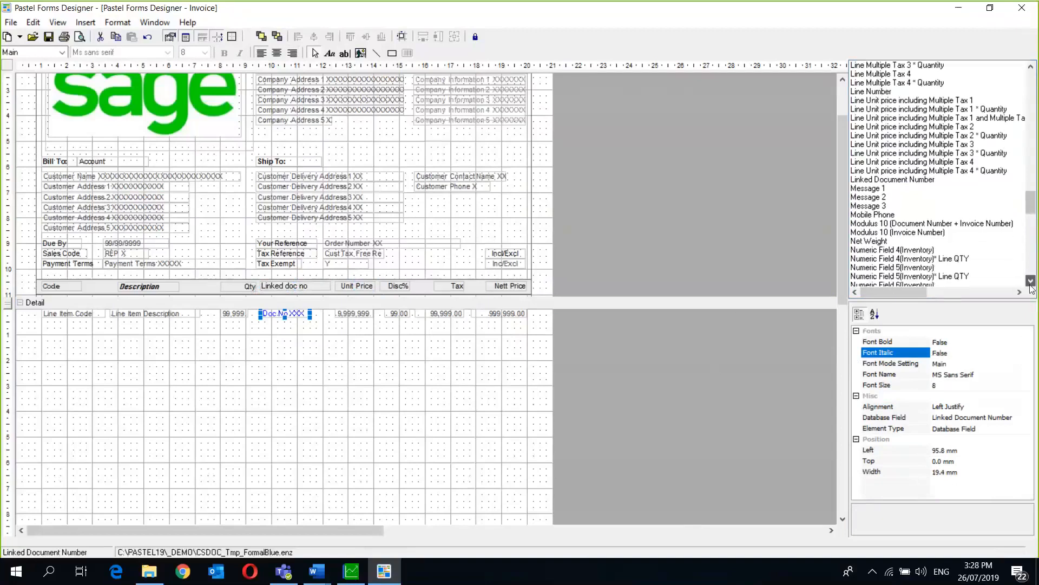
click(1030, 281)
click(1030, 281)
click(1031, 281)
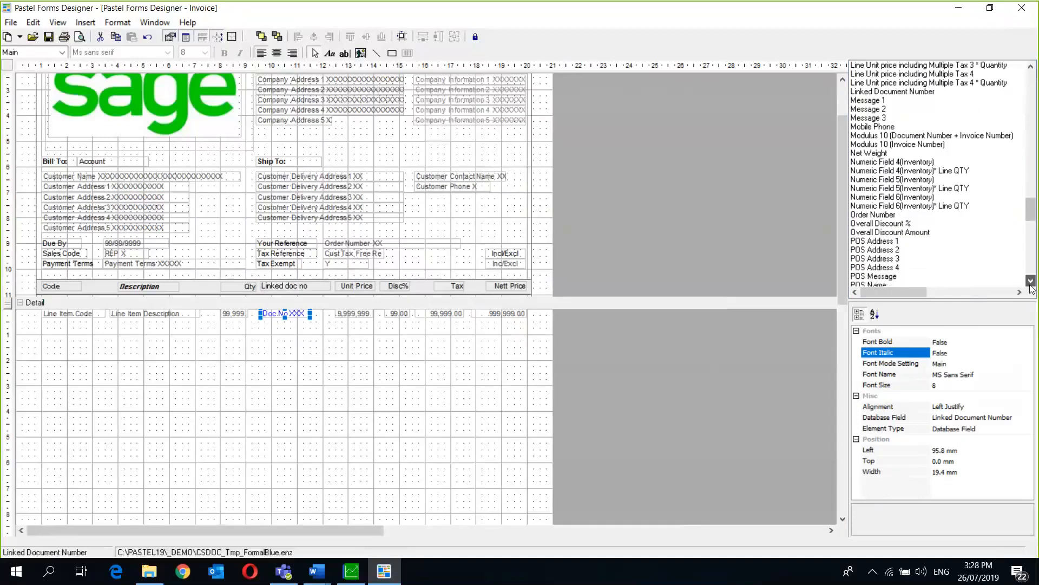
click(1031, 281)
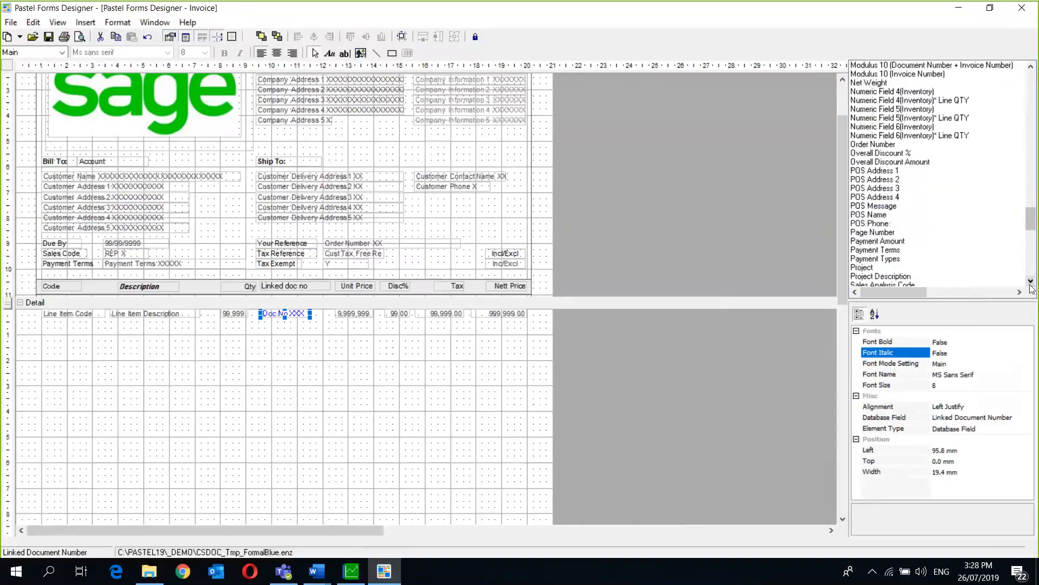
click(898, 162)
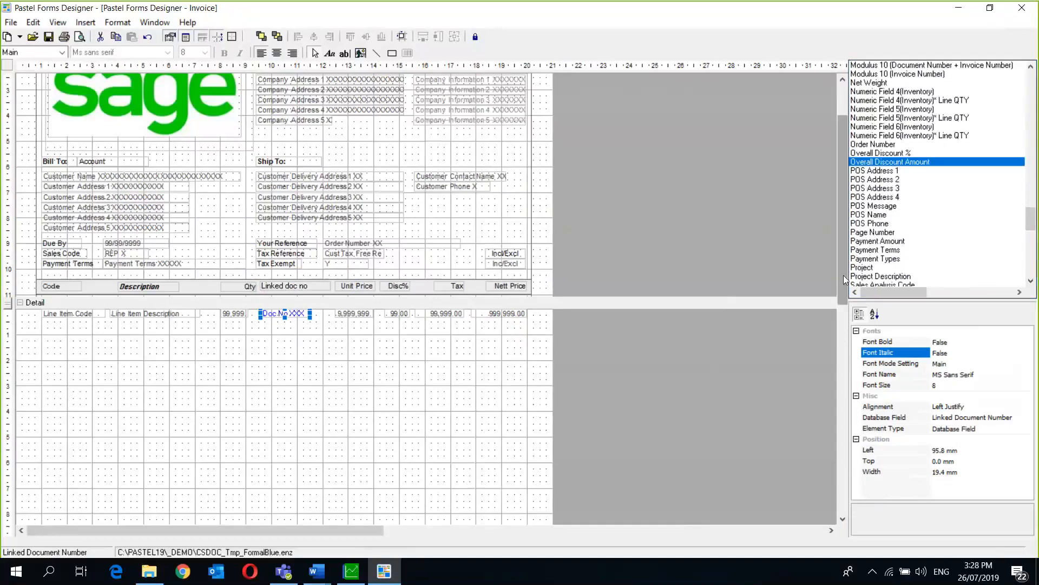
drag(844, 275, 843, 330)
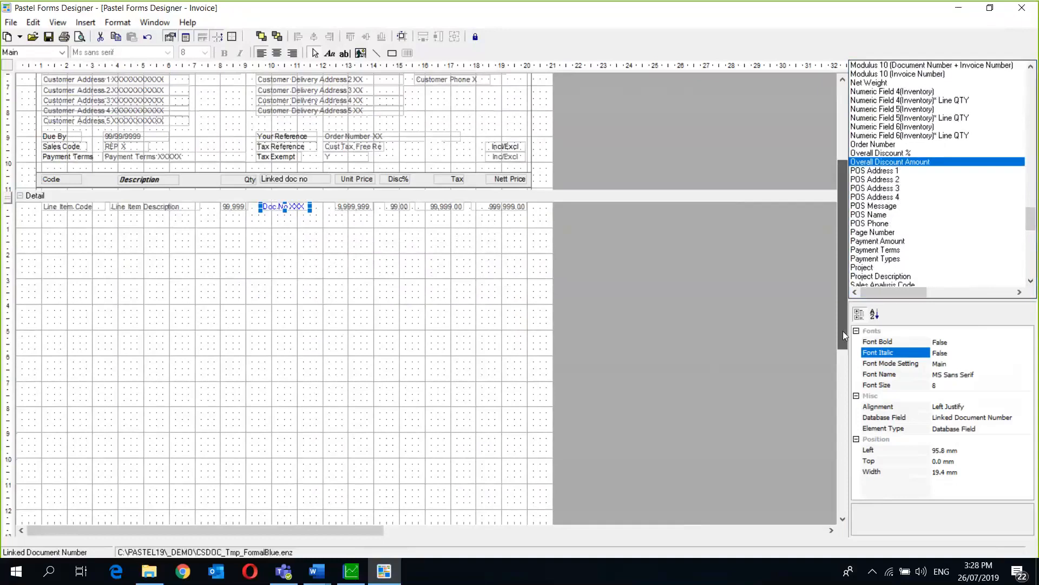
drag(843, 330, 835, 400)
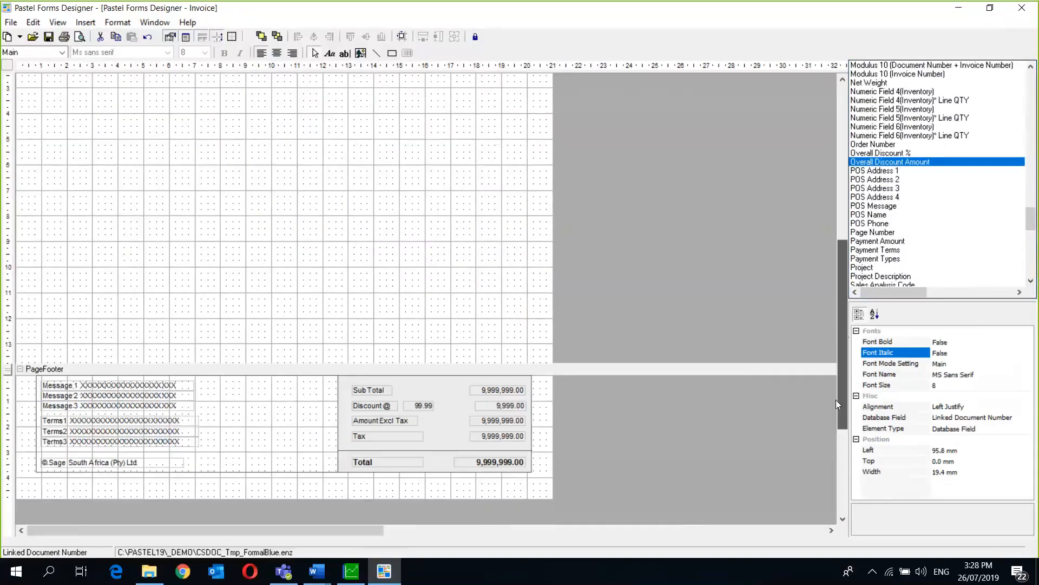
scroll(836, 400, down, 1)
click(419, 374)
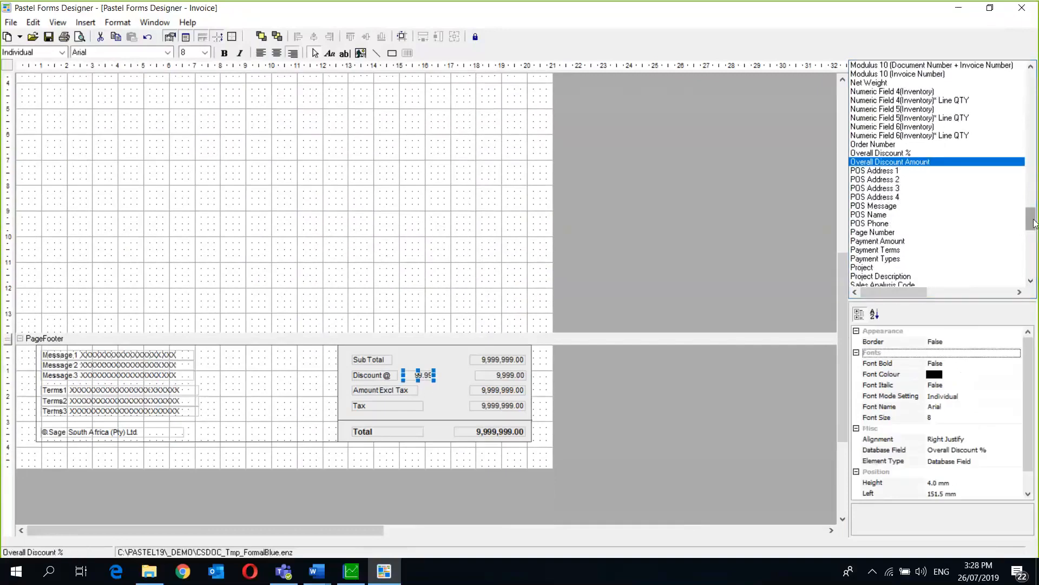
scroll(1035, 229, down, 1)
scroll(1035, 229, down, 3)
click(884, 144)
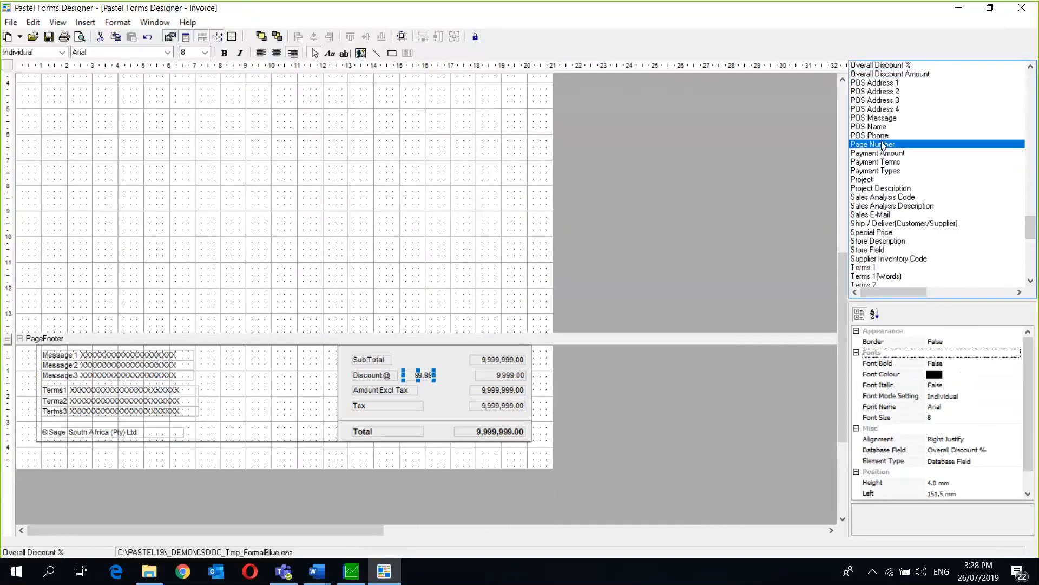
click(861, 180)
click(862, 187)
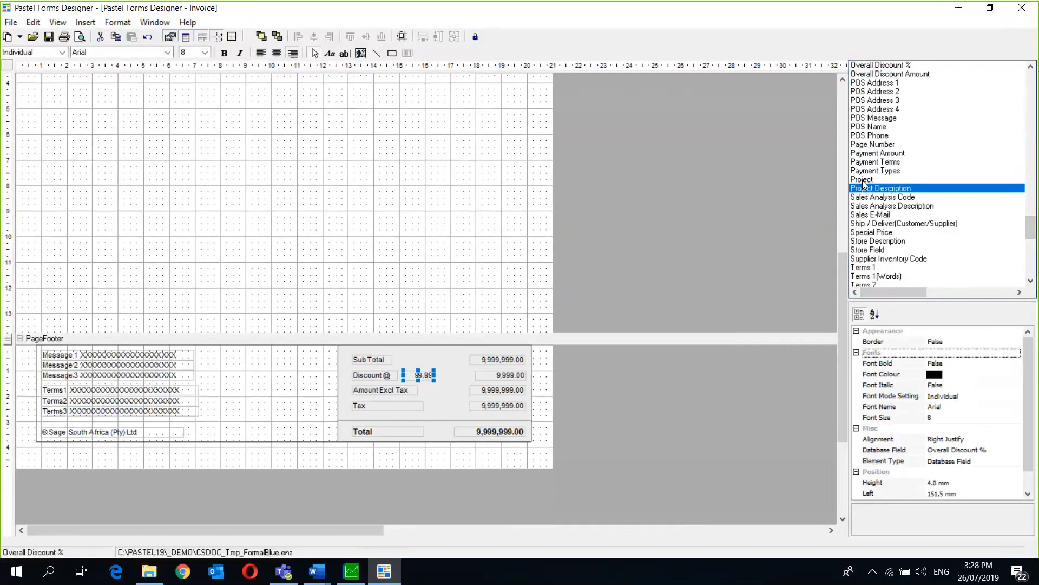
click(863, 180)
click(864, 190)
scroll(1033, 222, up, 1)
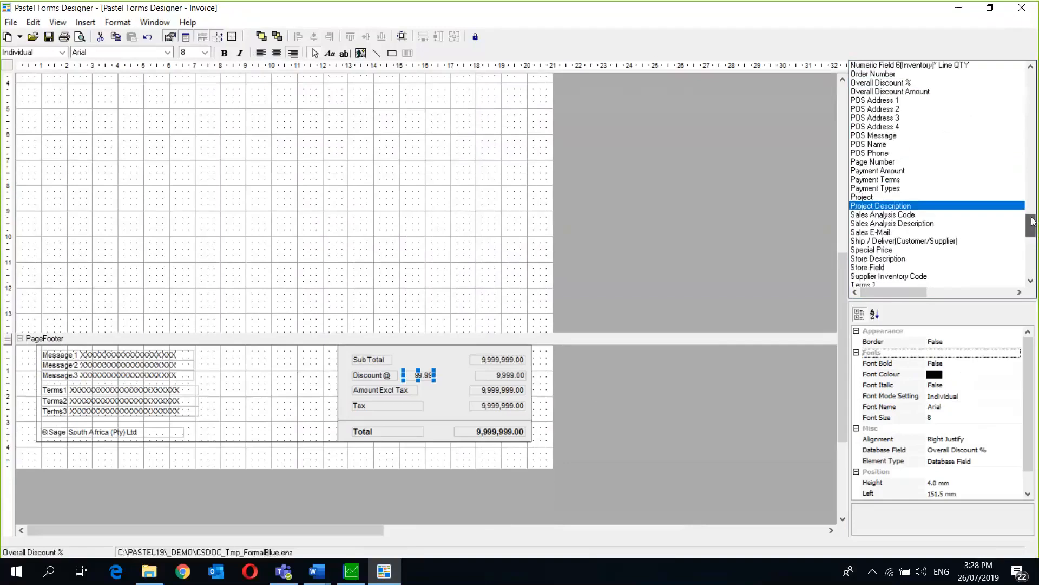
drag(1033, 222, 1032, 176)
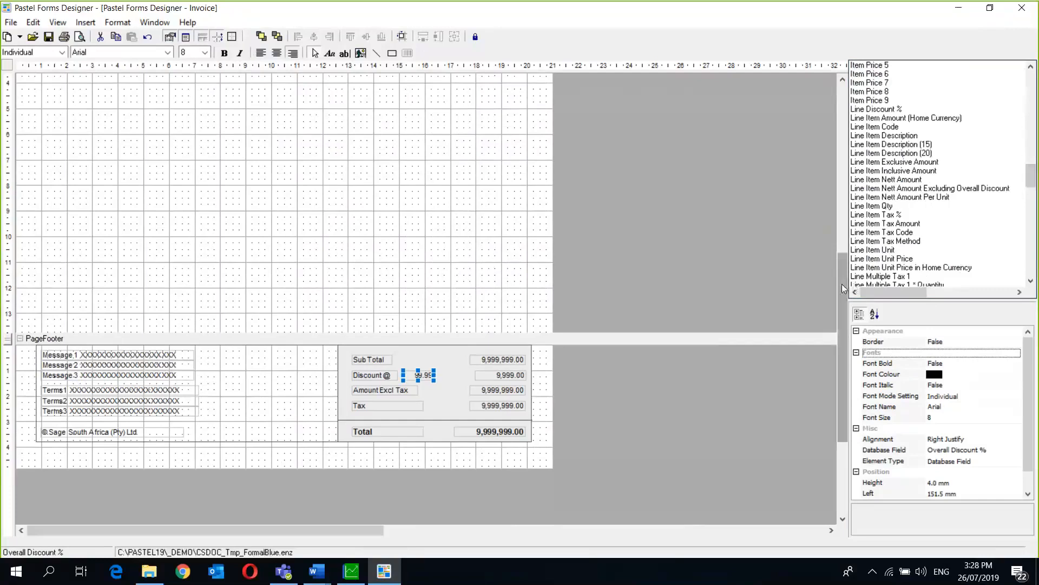
drag(842, 283, 841, 187)
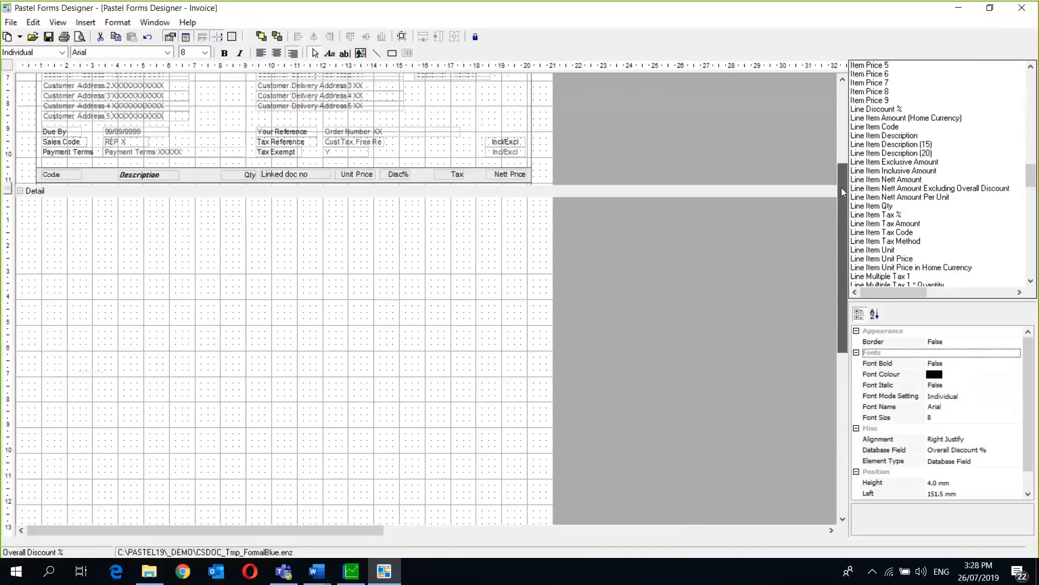
- Narrow the unit price field to start at 116.1 mm with 23.8 mm width
drag(841, 187, 840, 166)
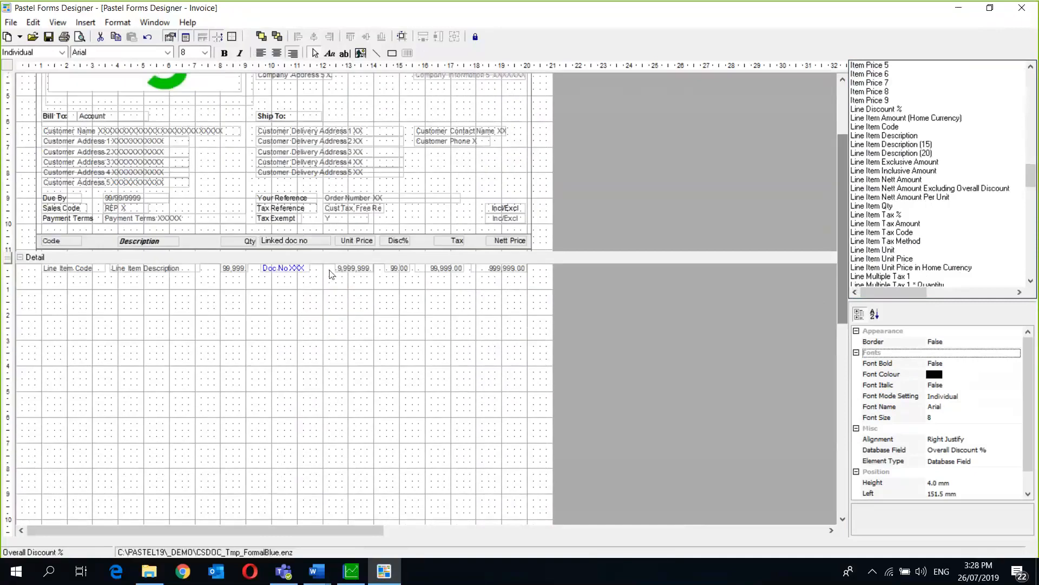
drag(355, 268, 282, 268)
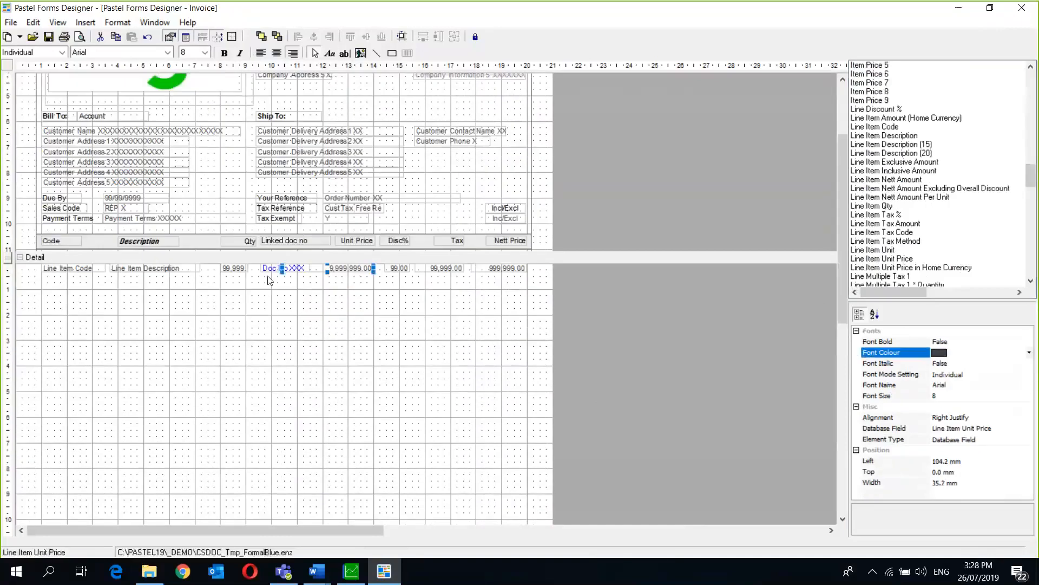
click(302, 269)
click(335, 269)
click(324, 269)
click(323, 269)
drag(318, 269, 344, 270)
- Inspect the Doc No, Disc%, Tax, Nett Price, contact, phone and payment terms fields
click(297, 270)
click(395, 269)
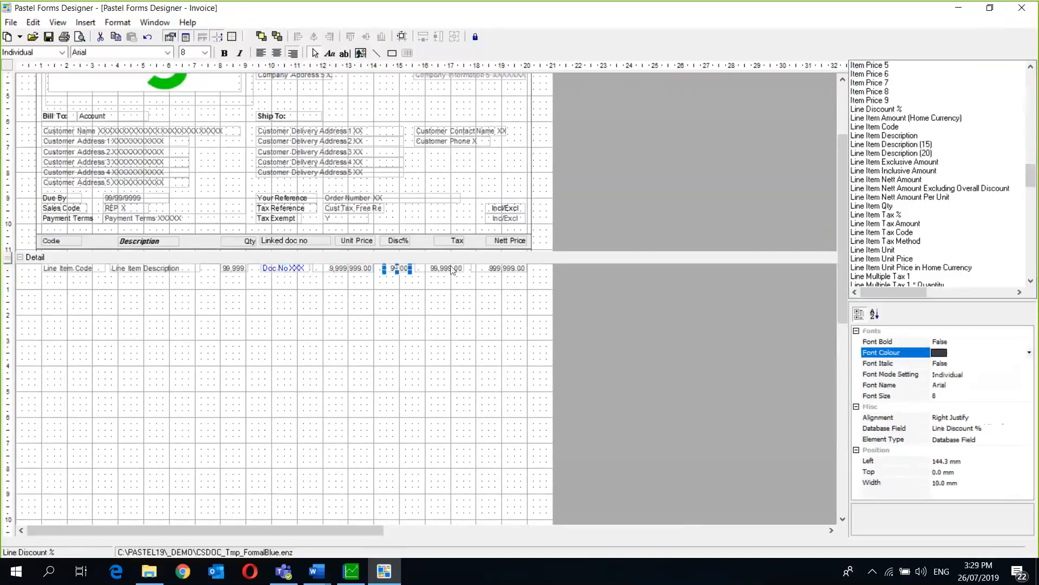
click(449, 269)
click(491, 270)
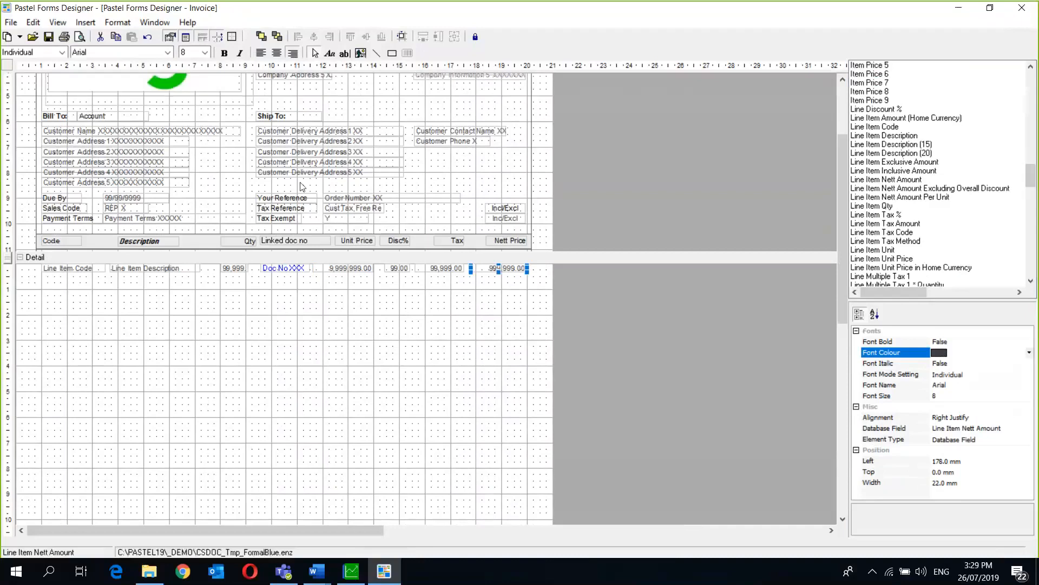
click(447, 129)
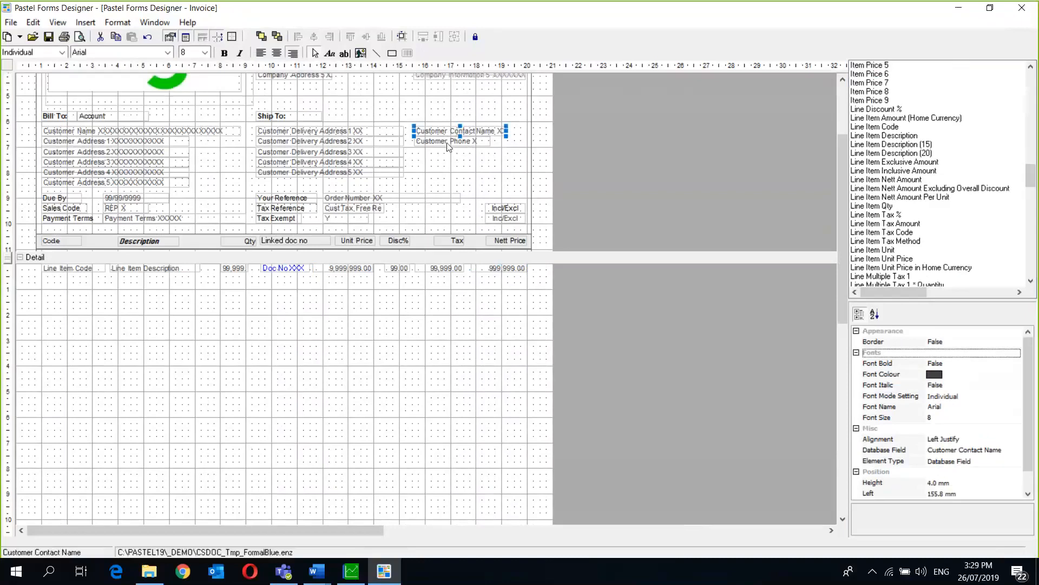
click(447, 143)
click(143, 215)
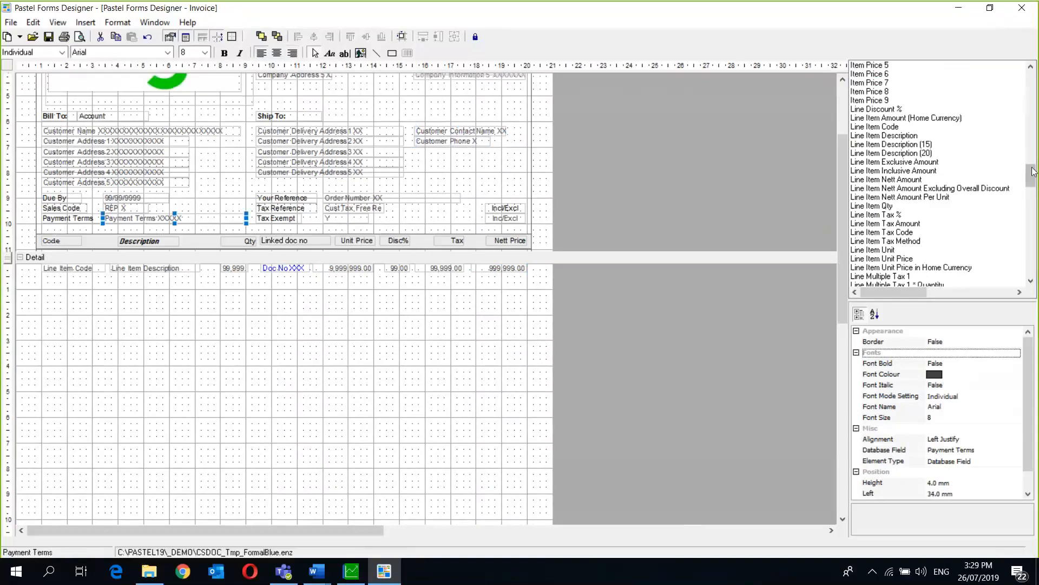
drag(1032, 172, 1025, 87)
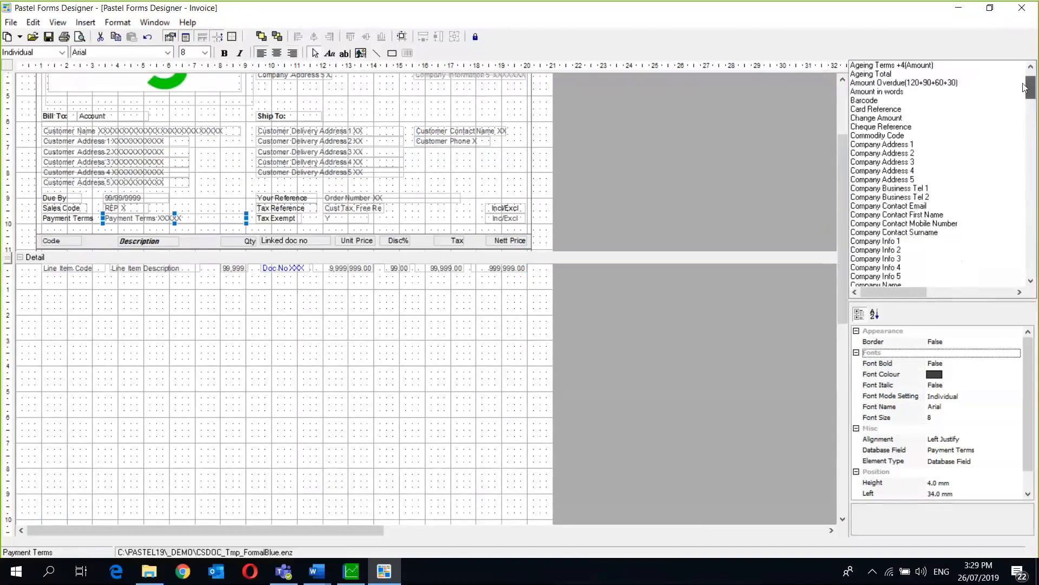
drag(844, 210, 843, 233)
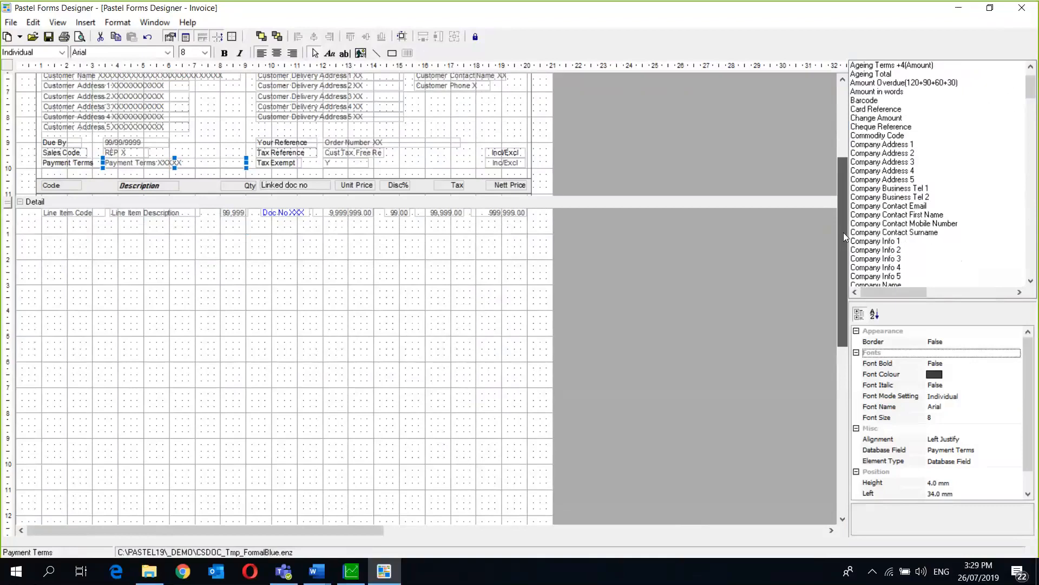
drag(842, 252, 842, 406)
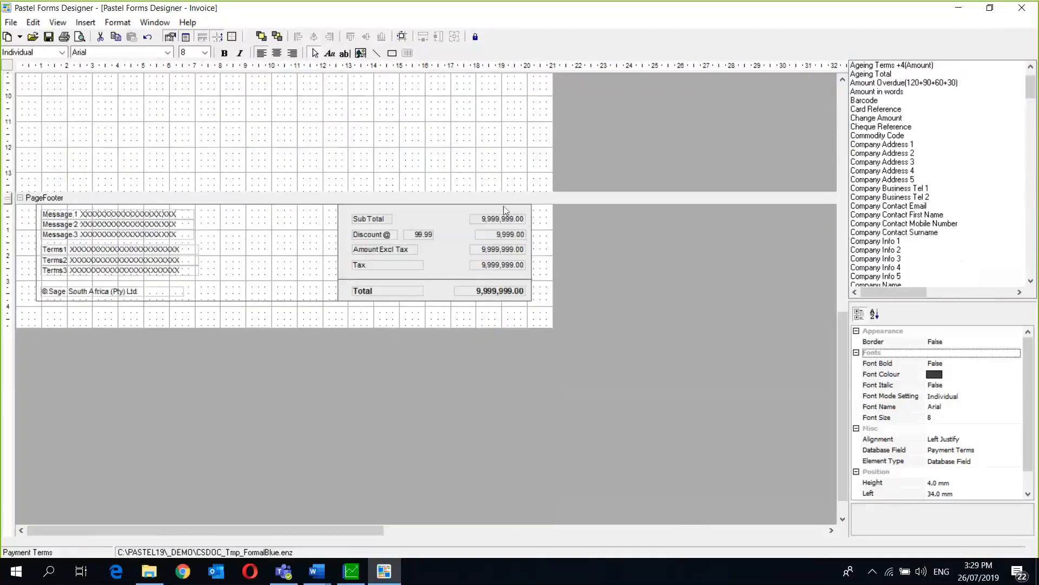
click(501, 287)
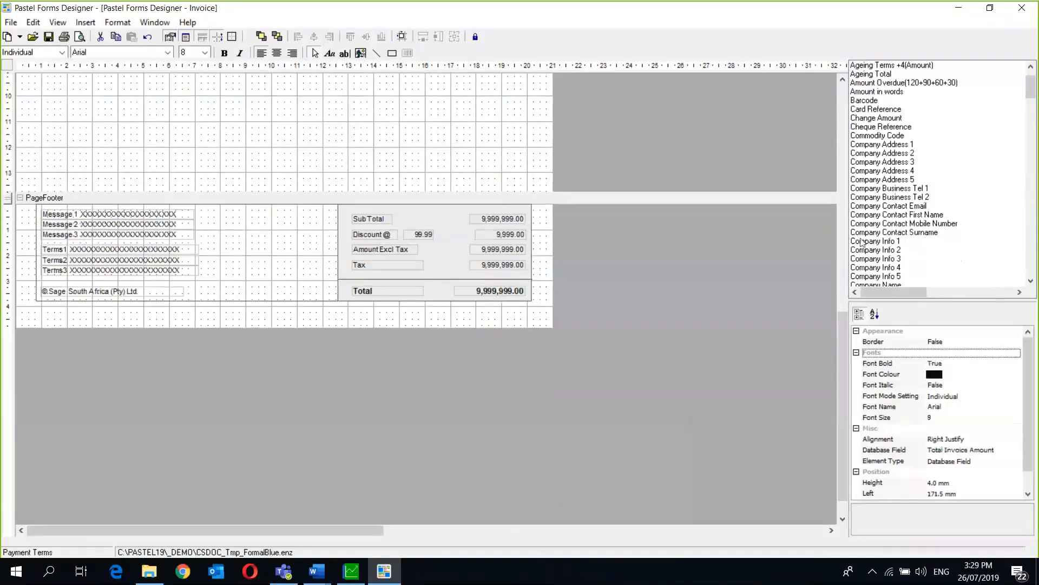
click(1031, 66)
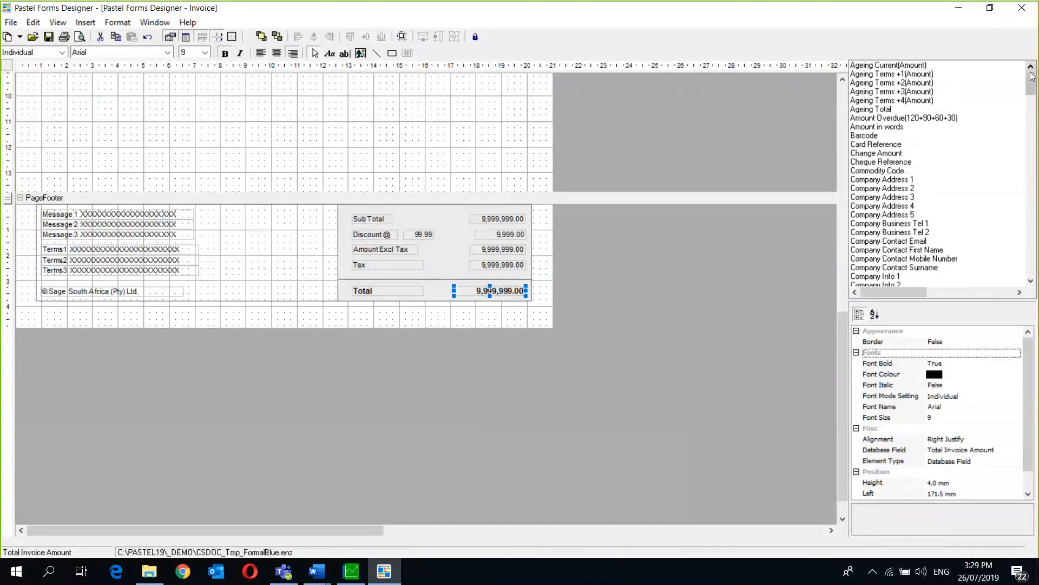
drag(1033, 76, 1035, 272)
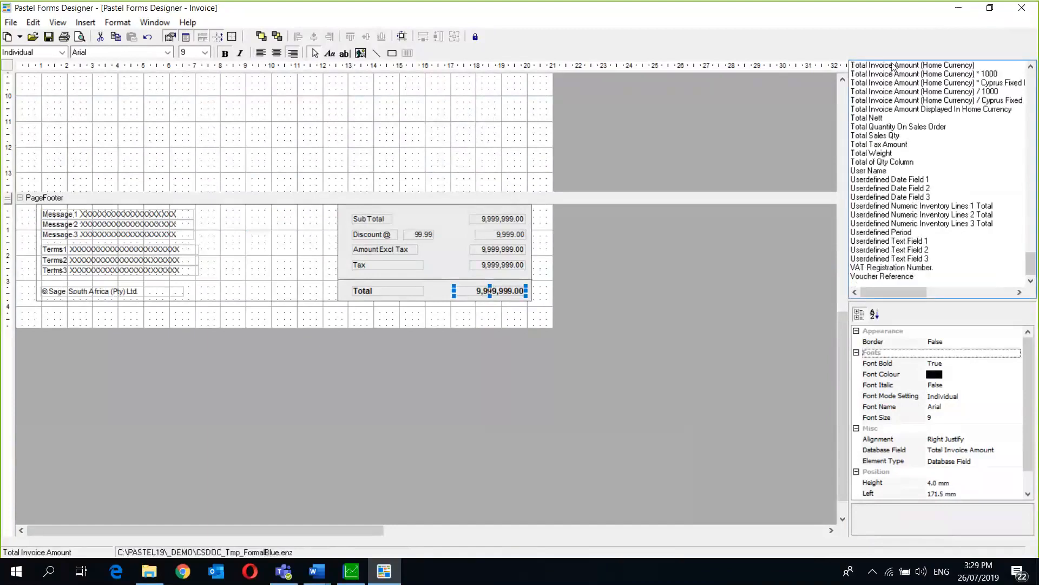
drag(1030, 264, 1032, 161)
drag(1032, 162, 1030, 67)
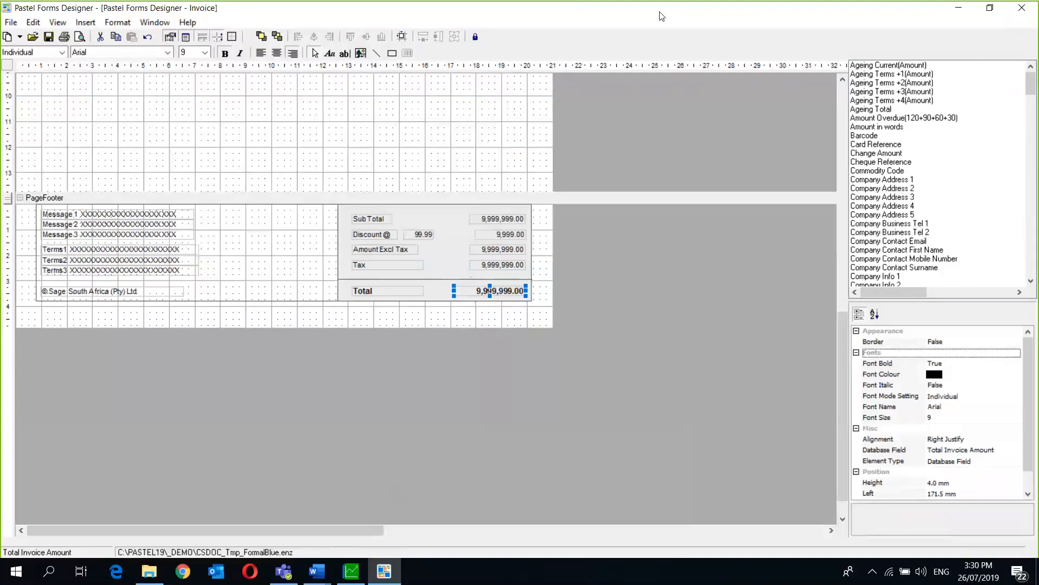
click(693, 16)
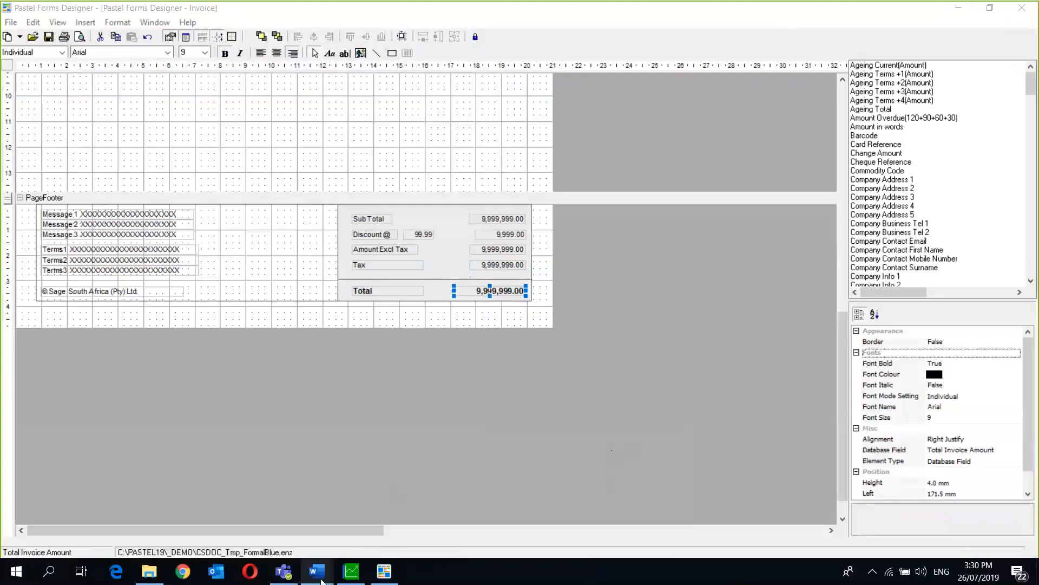
- Switch between the Forms Designer and Forms Assistant guide documents in Word
mouse_move(322, 579)
click(254, 517)
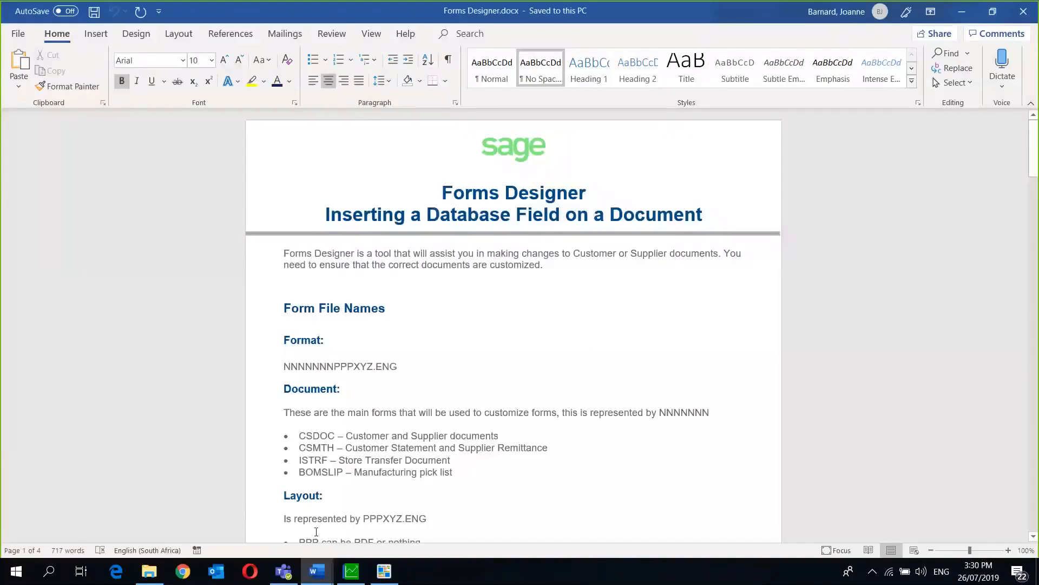
click(378, 513)
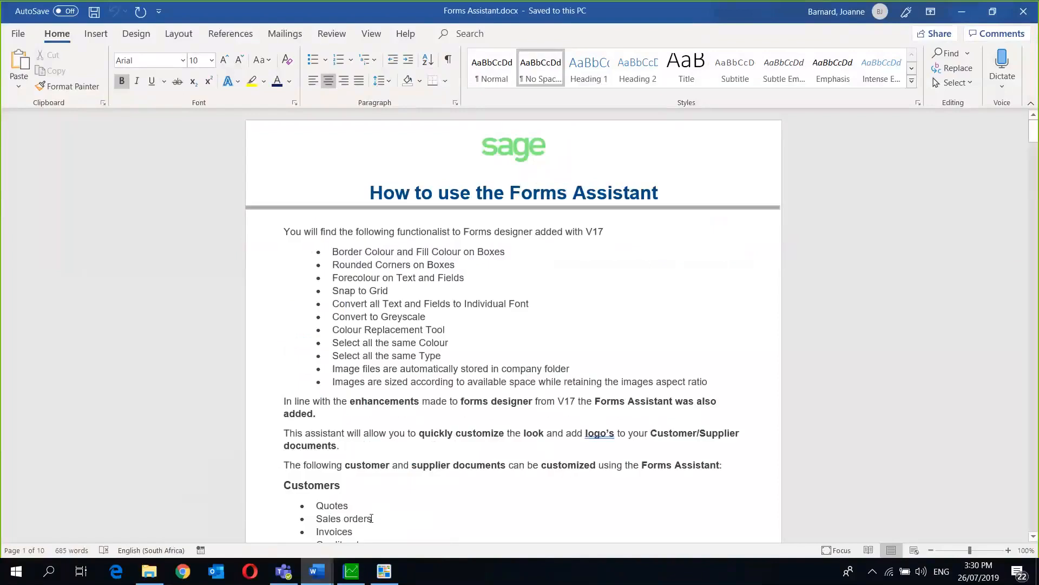
click(249, 515)
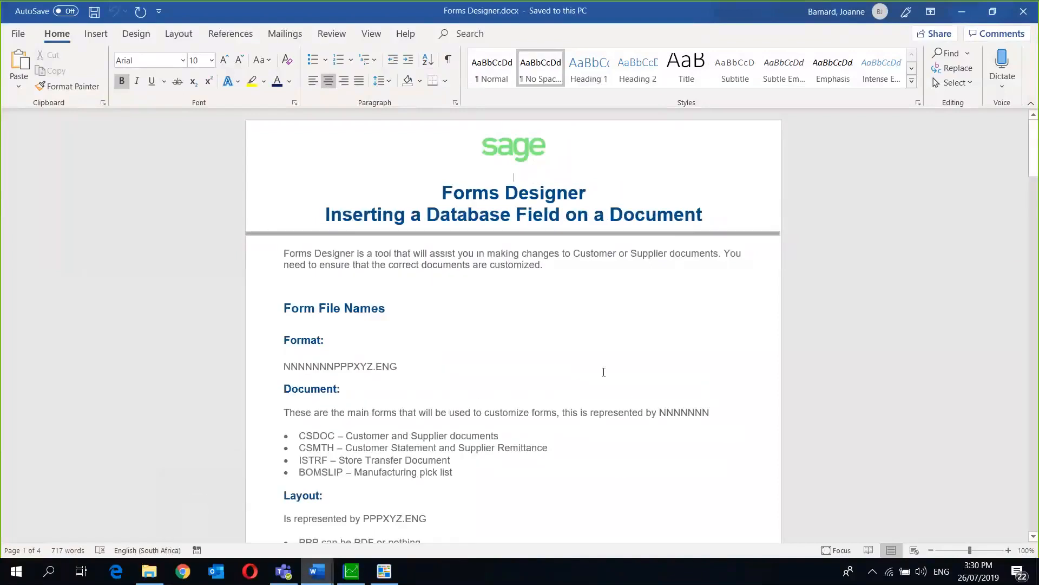
drag(1036, 139, 1011, 111)
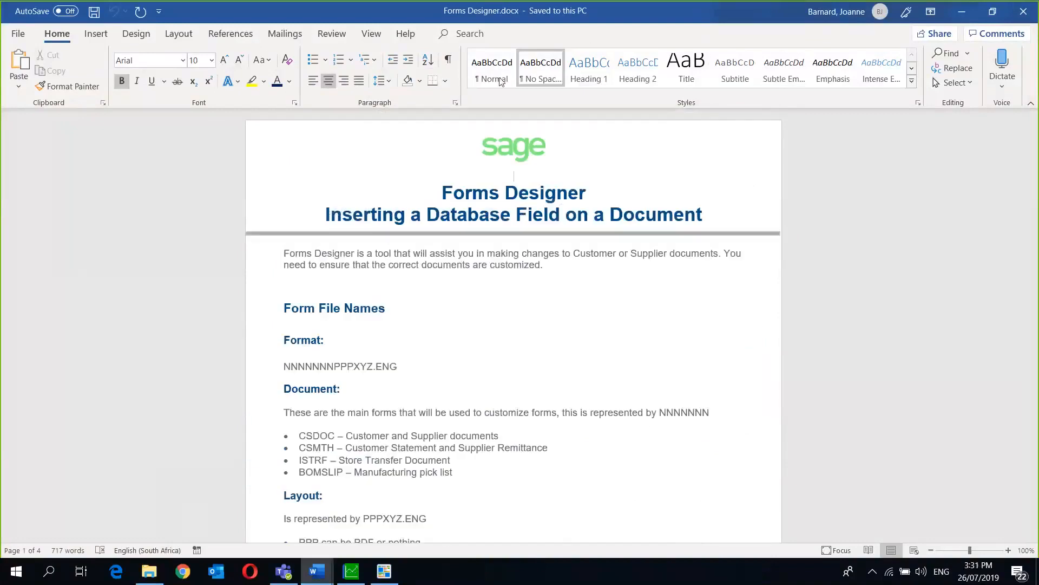
- Close the Forms Designer guide document and exit Word
drag(500, 15, 500, 77)
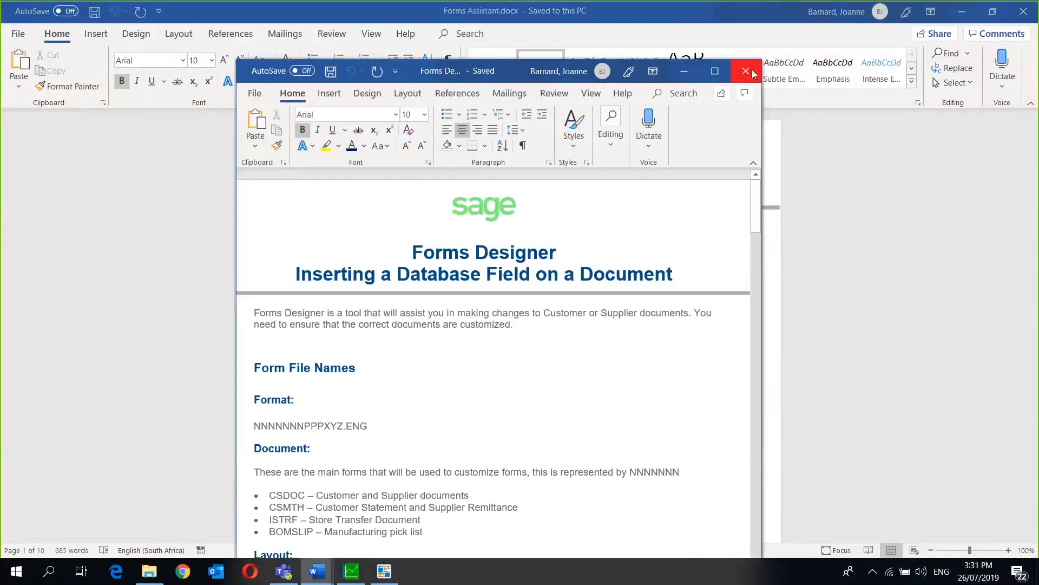
click(746, 71)
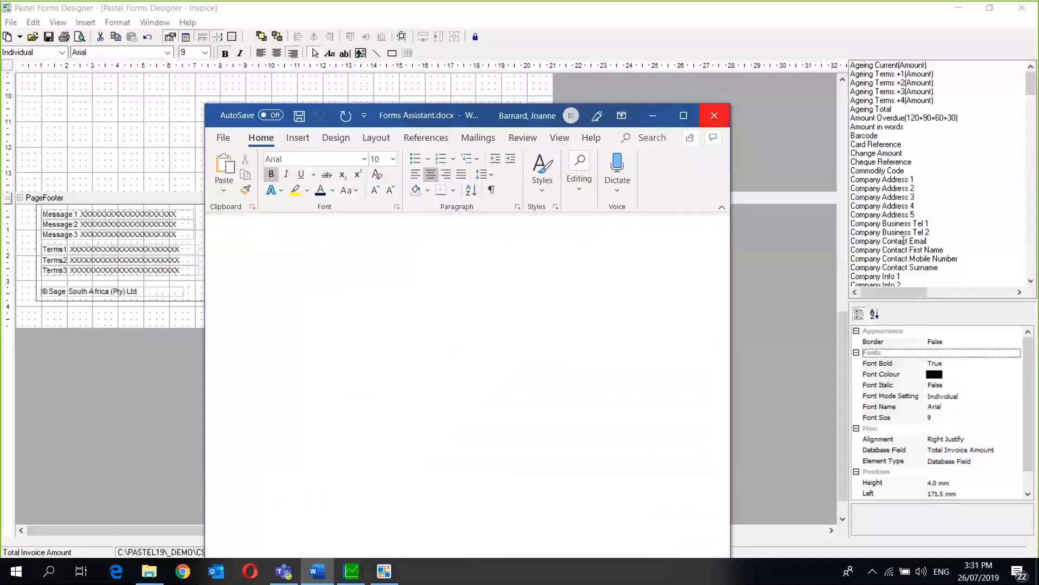
click(717, 113)
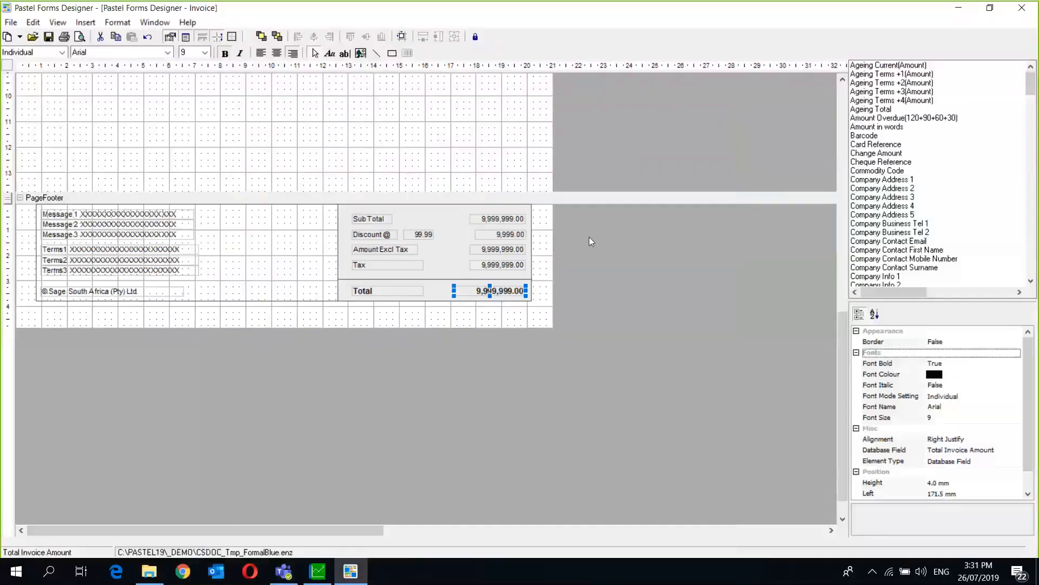
click(365, 219)
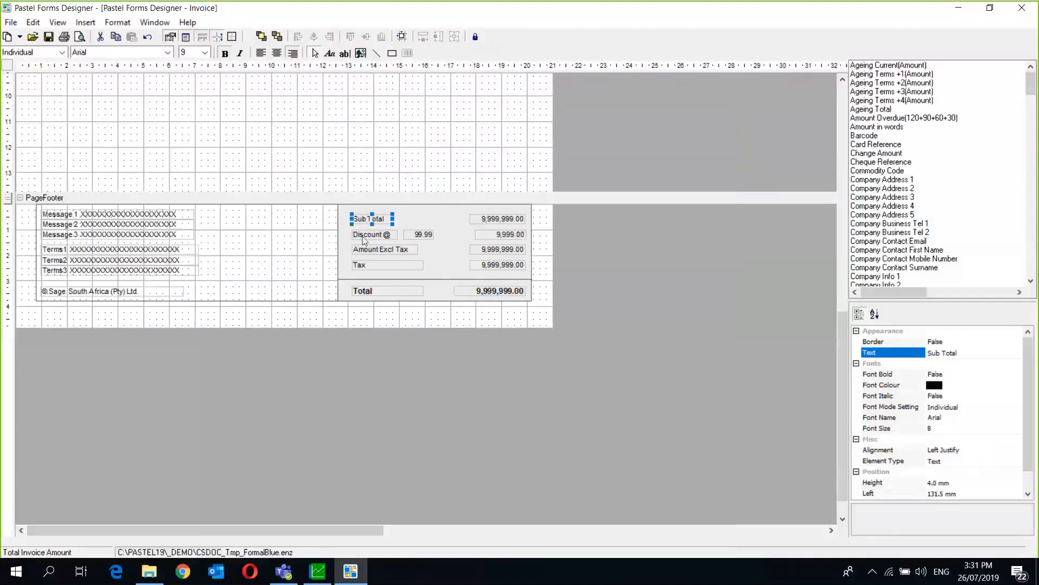
click(362, 238)
click(362, 250)
click(360, 265)
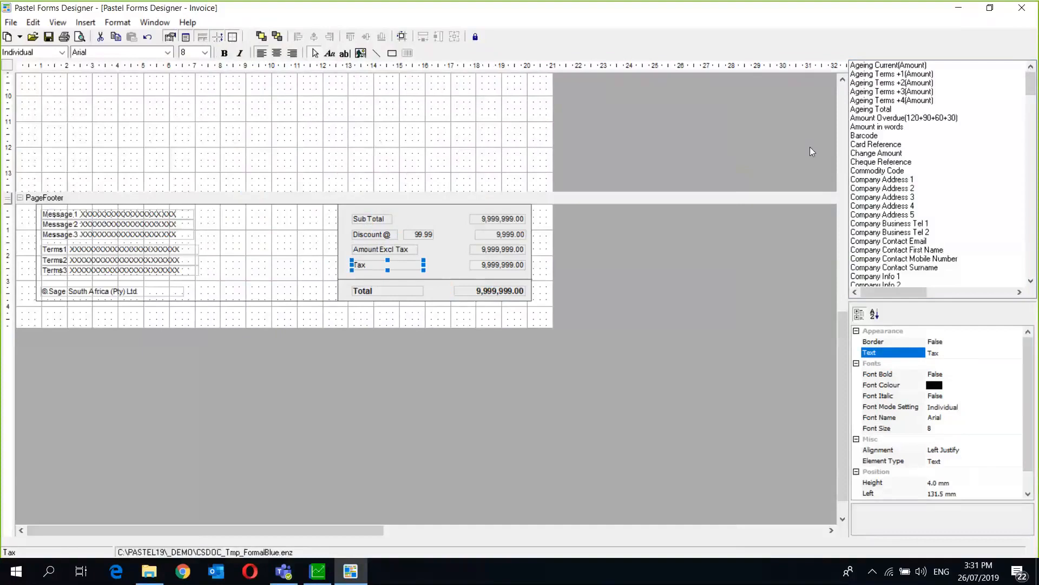
click(843, 96)
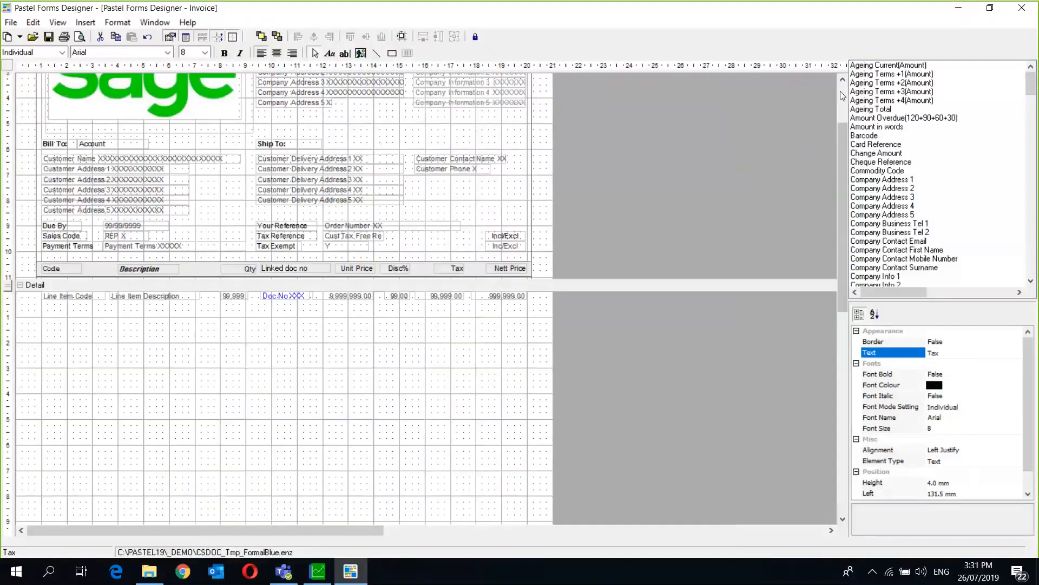
- Move the Customer Contact Name field slightly up, starting at 153.9 mm from the left
click(842, 95)
mouse_move(457, 250)
mouse_down()
mouse_move(441, 239)
mouse_move(447, 229)
mouse_move(455, 254)
mouse_up()
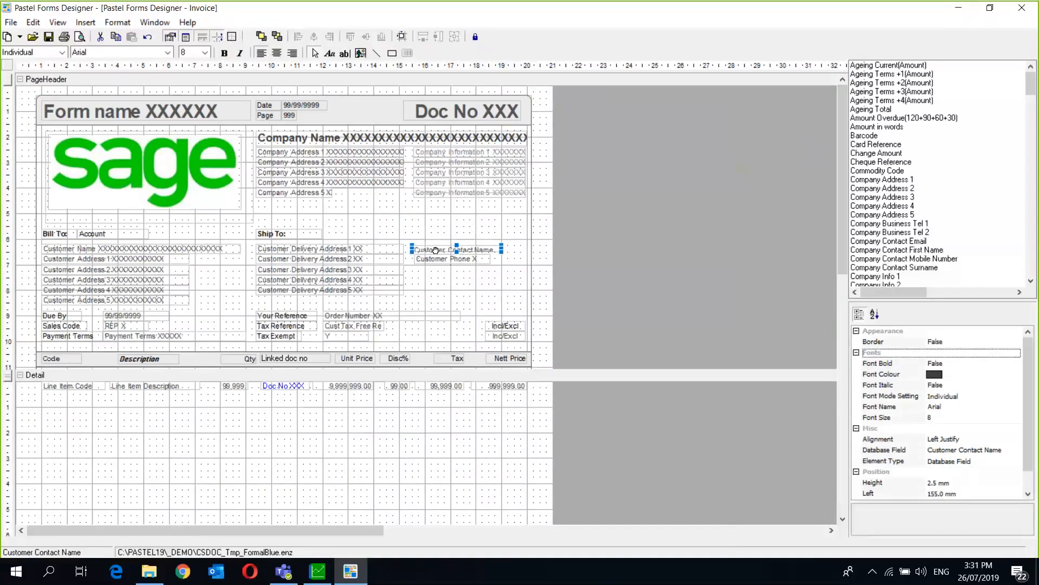
mouse_move(436, 248)
mouse_down()
mouse_move(431, 237)
mouse_move(434, 250)
mouse_up()
- Nudge Customer Contact Name just above Customer Phone, then select both fields together
shift+click(433, 258)
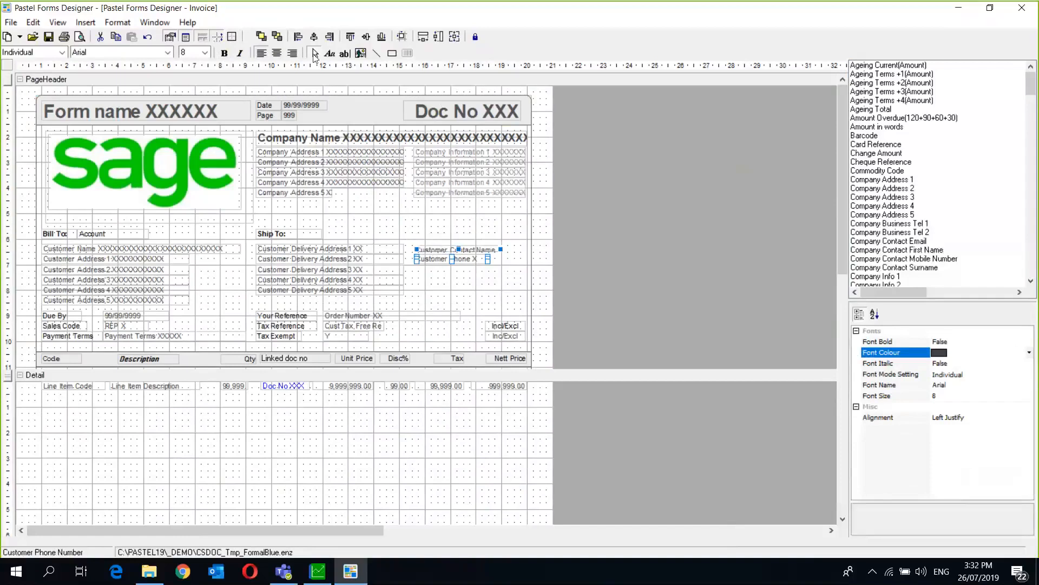
click(428, 250)
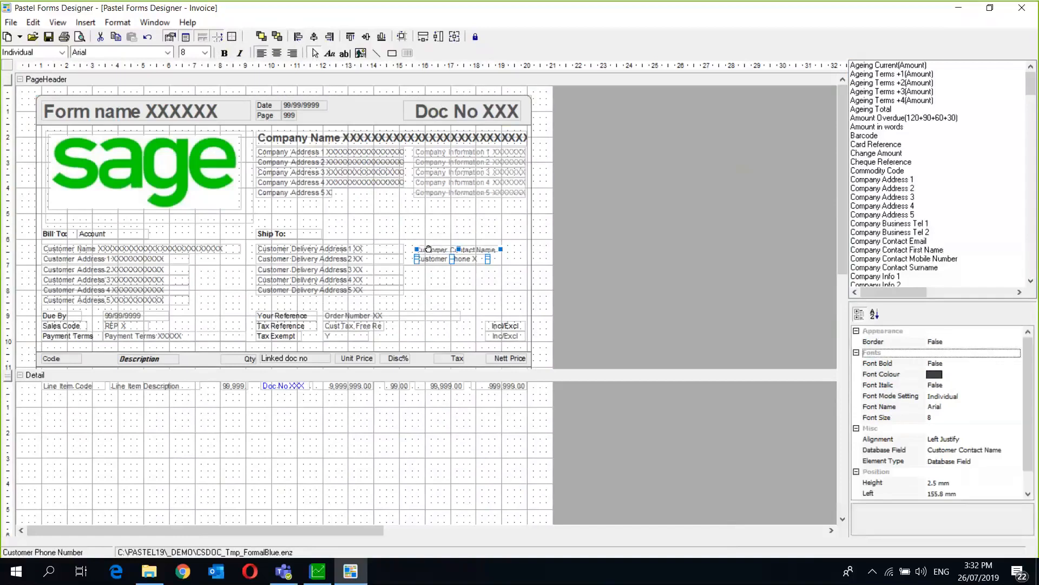
click(428, 284)
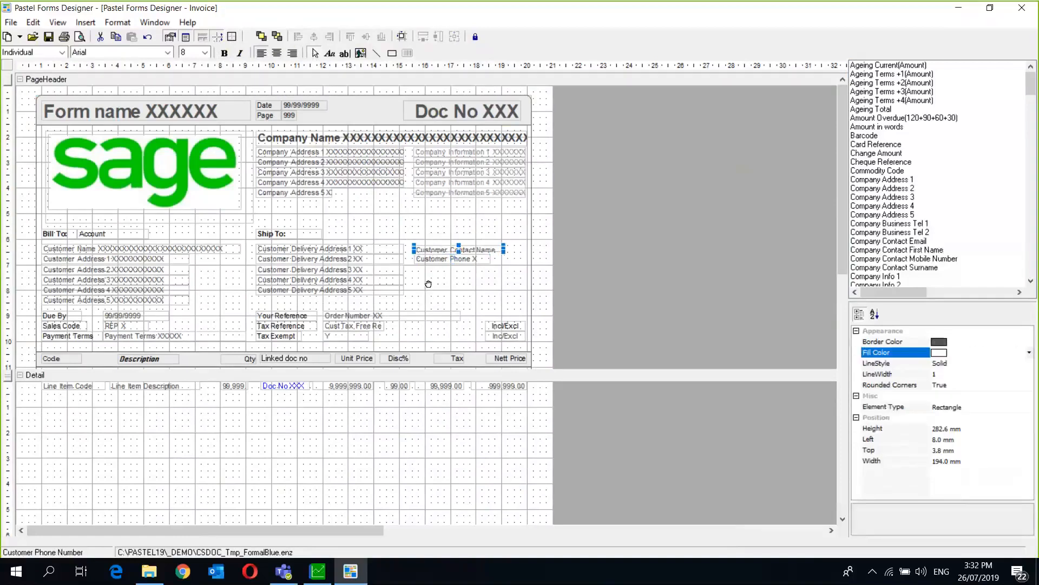
click(430, 251)
click(459, 250)
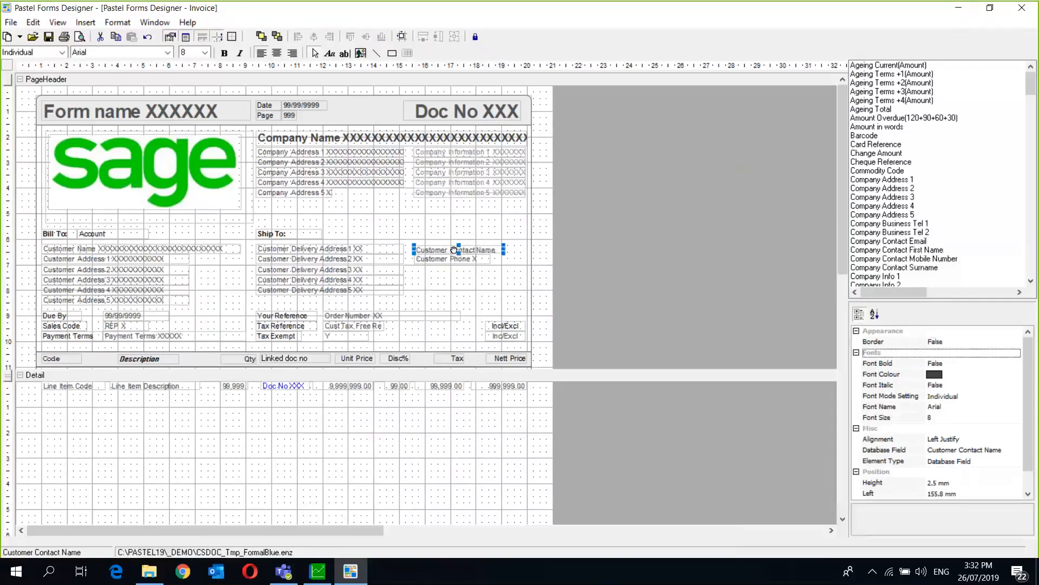
drag(449, 248, 450, 246)
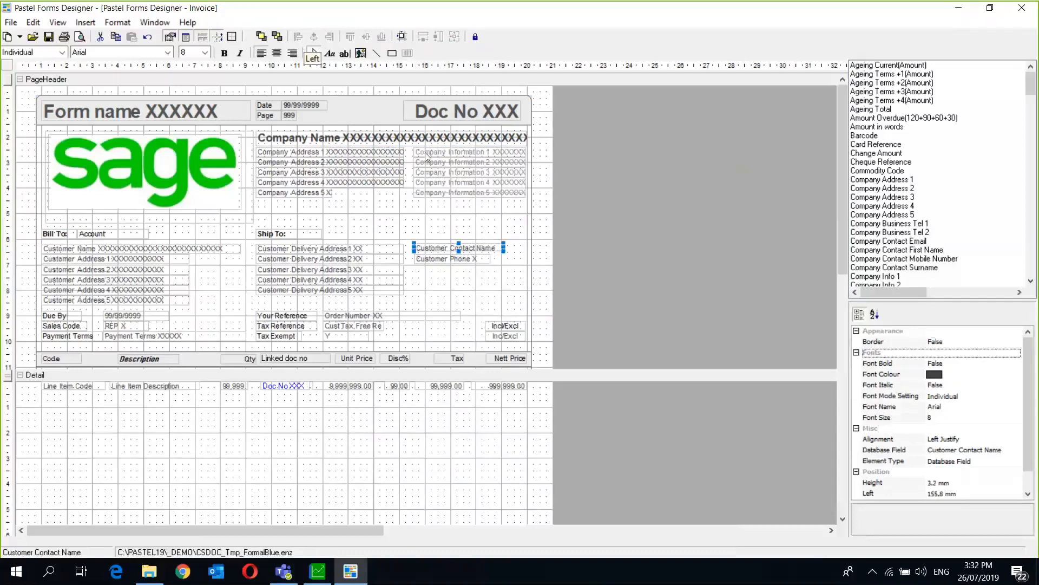
shift+click(433, 260)
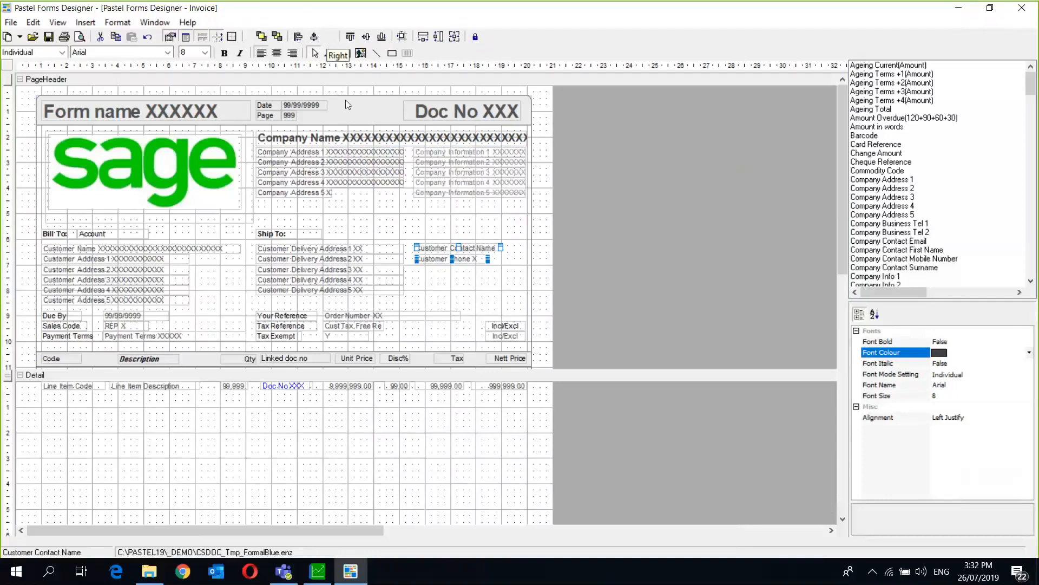
click(277, 54)
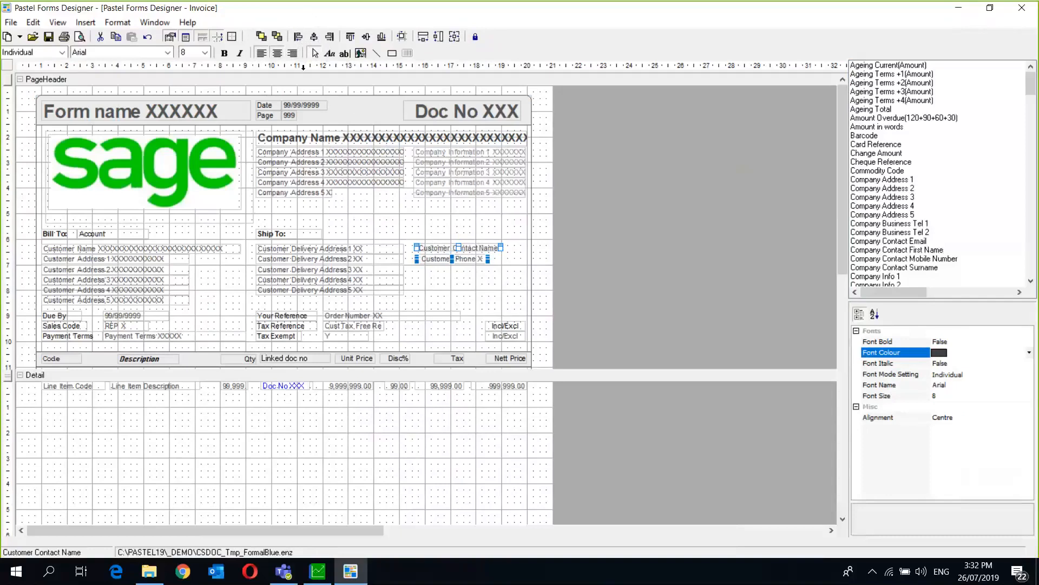
click(262, 54)
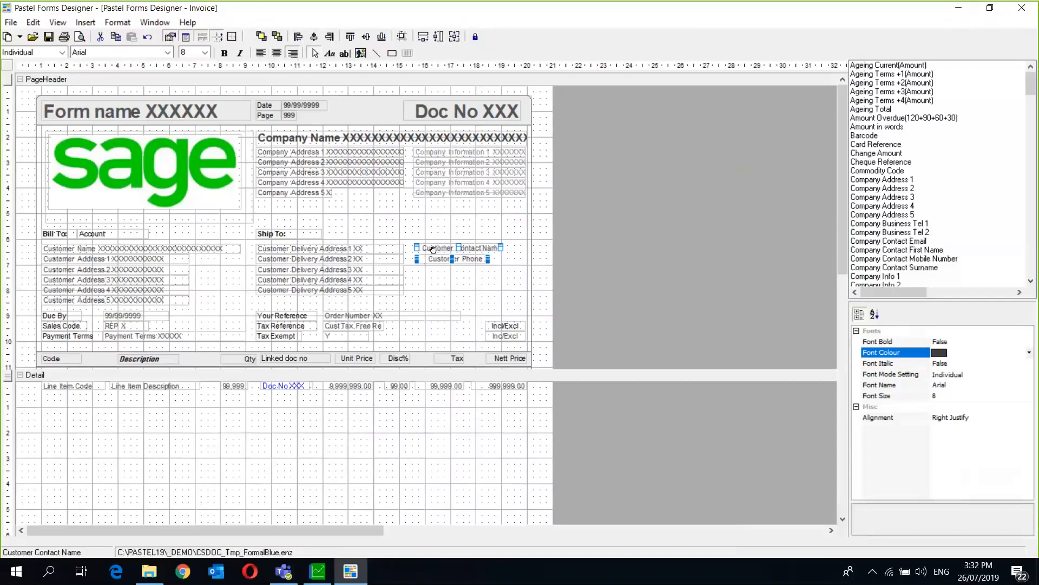
click(261, 53)
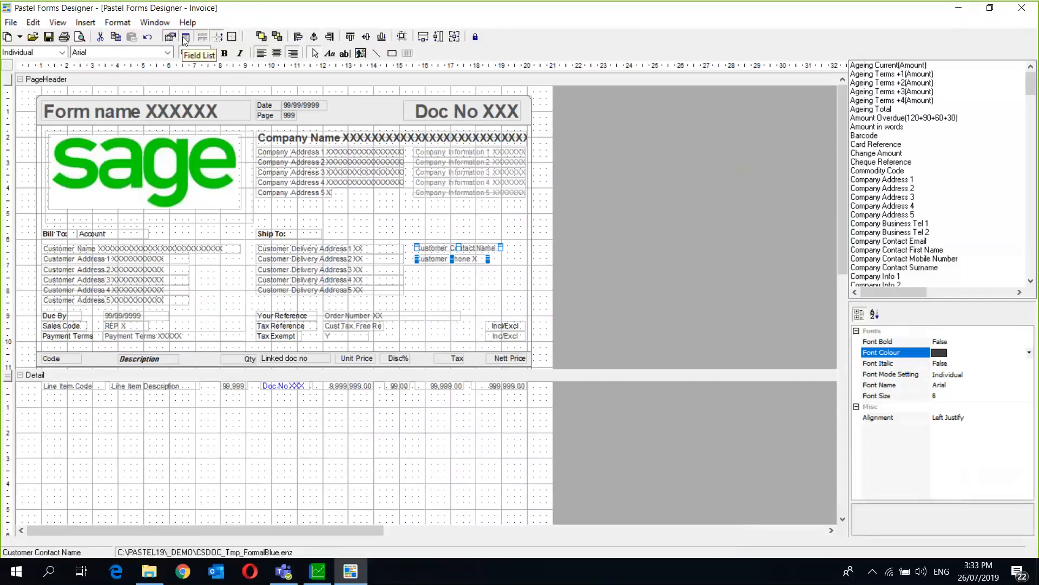
- Toggle the design grid off and on twice, then check the Insert list for Barcode
click(218, 37)
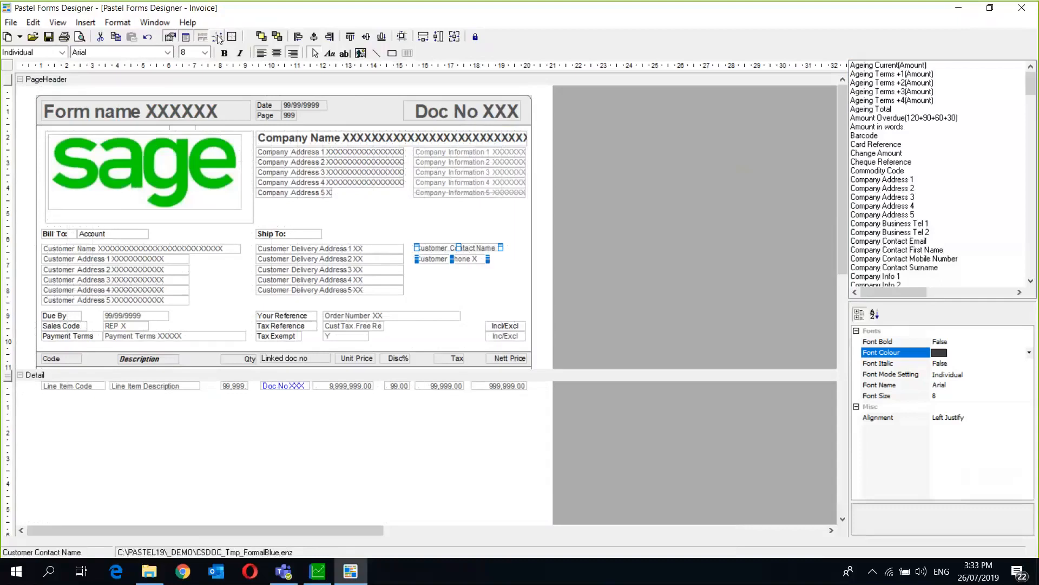
click(218, 39)
click(218, 38)
click(219, 38)
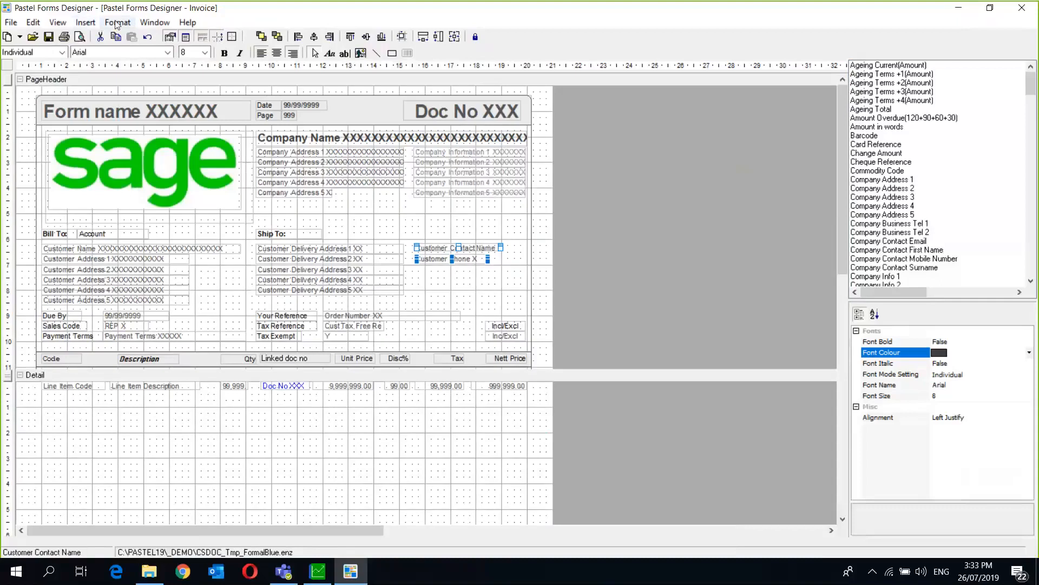
click(86, 23)
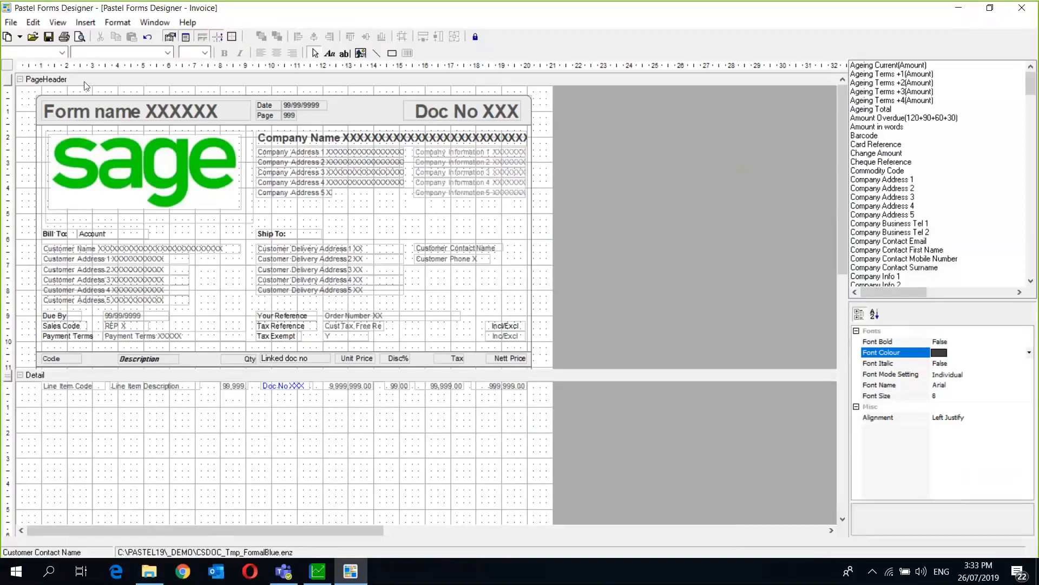
click(85, 22)
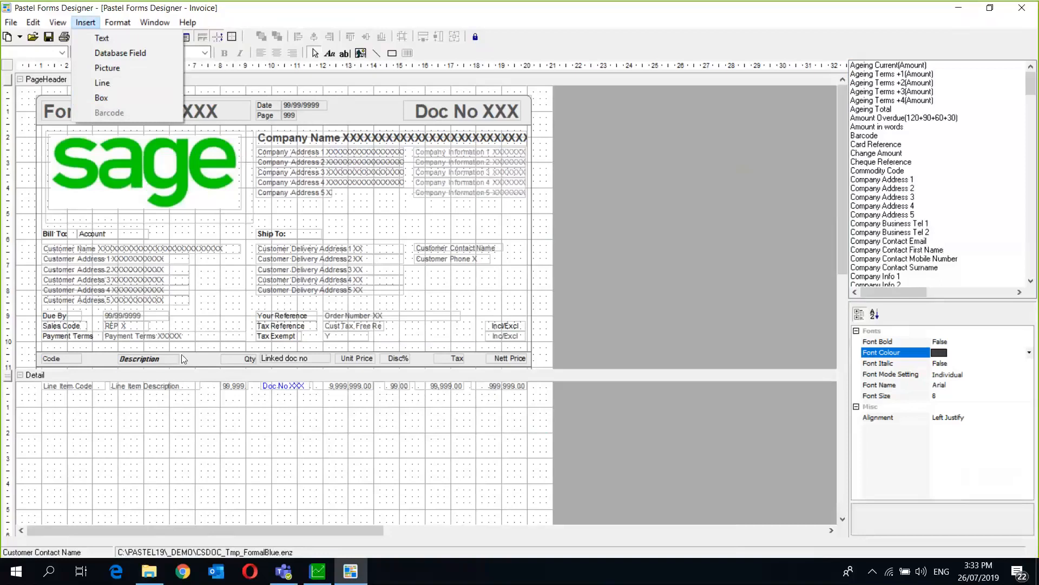
- Close the Insert options so the invoice form layout is visible again
click(665, 338)
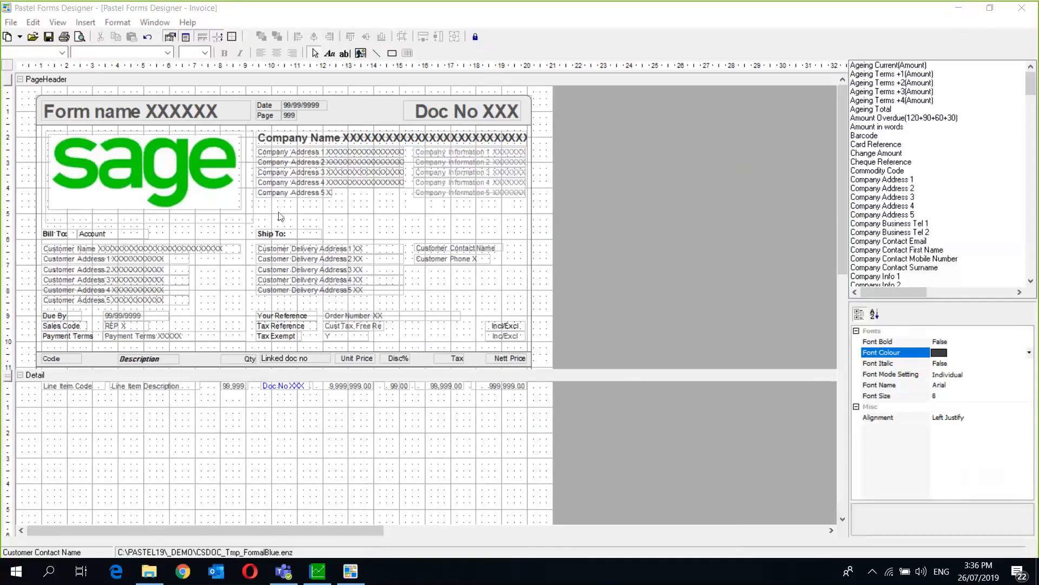
click(11, 22)
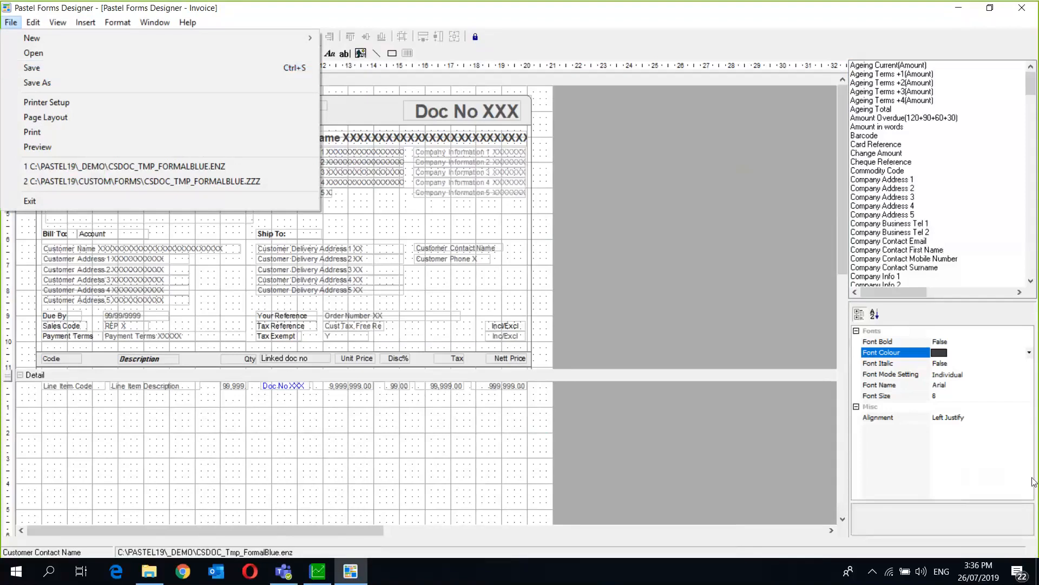
click(1034, 463)
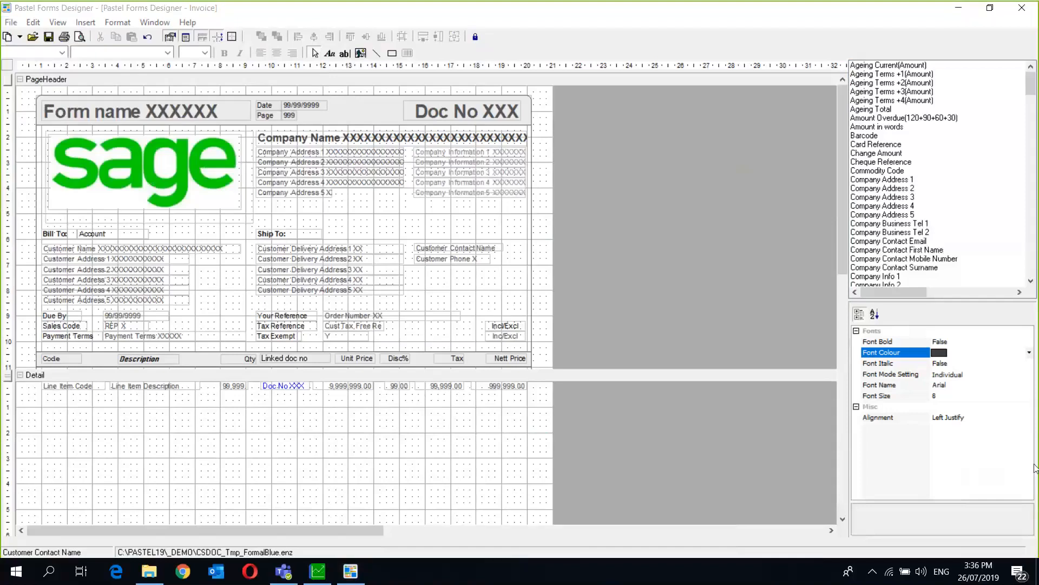
- Open a form file without saving the invoice changes, browsing Forms Folder into Custom\FORMS
click(10, 23)
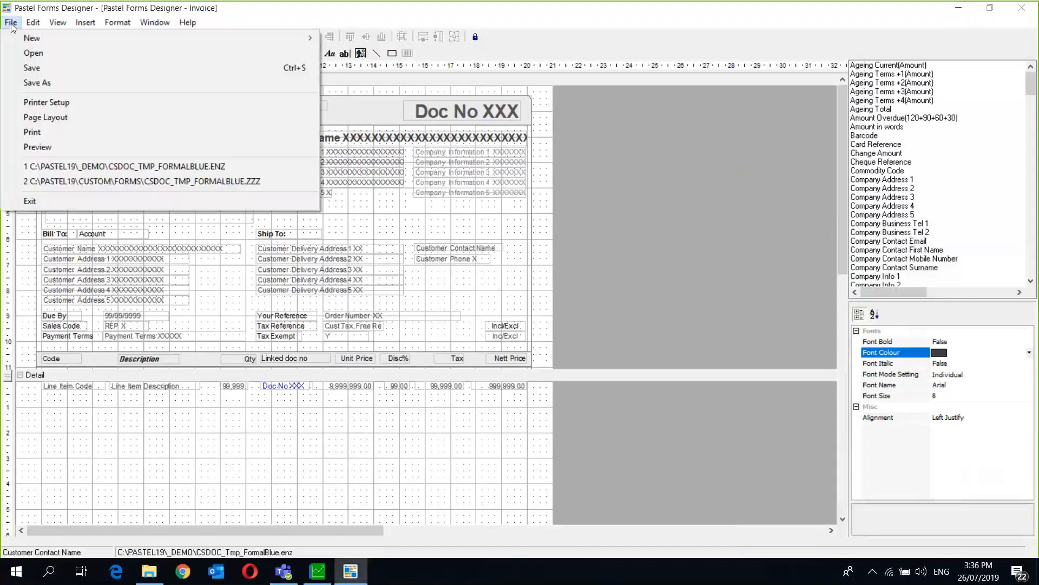
click(46, 53)
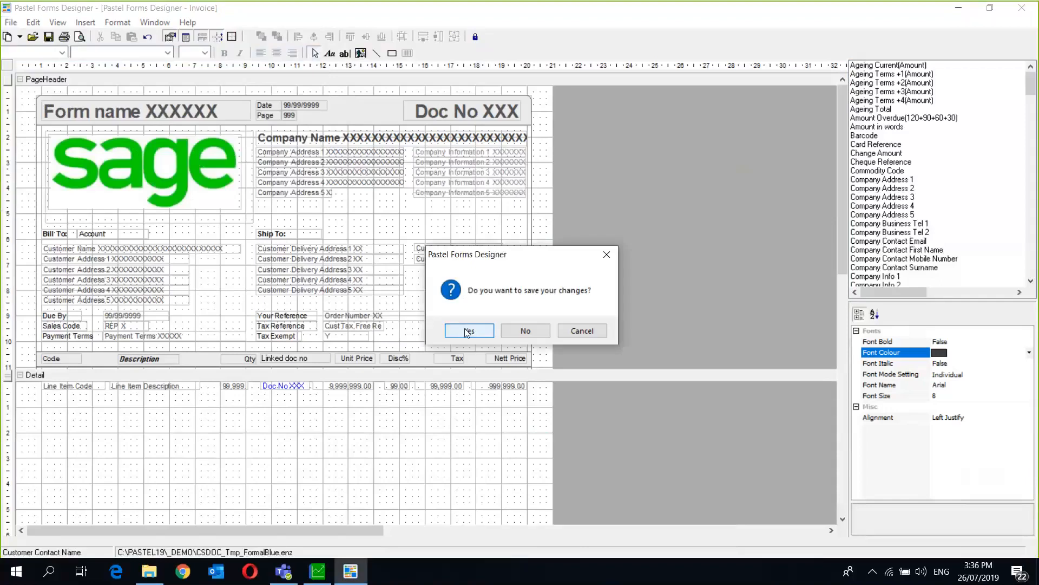
click(504, 335)
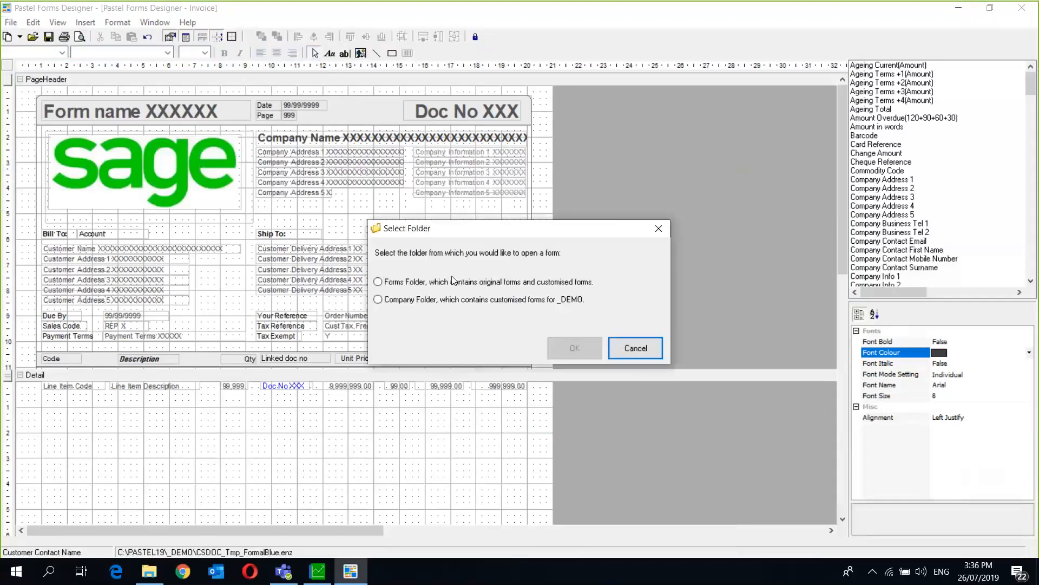
click(449, 282)
click(574, 348)
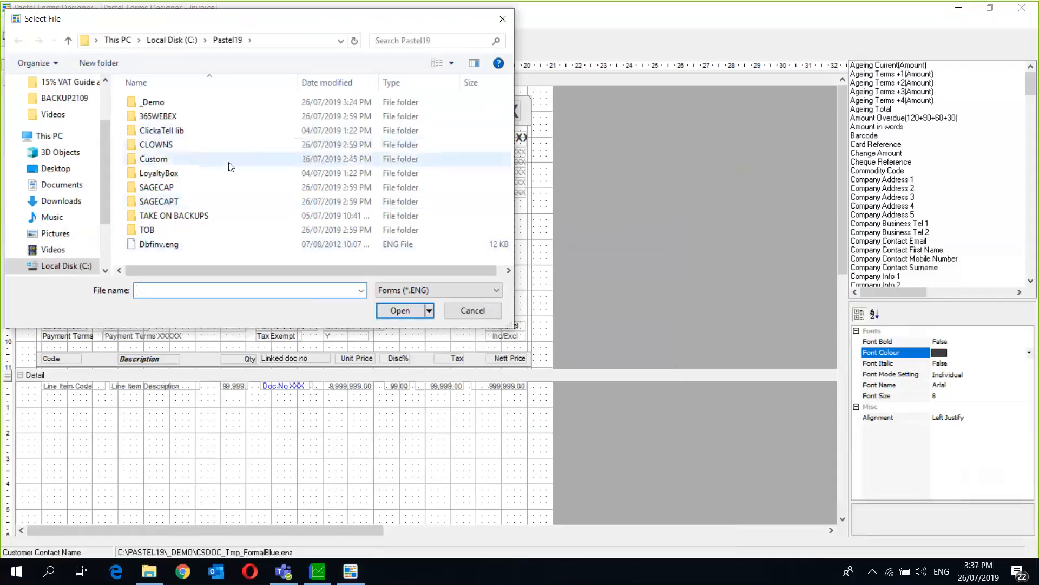
double_click(161, 158)
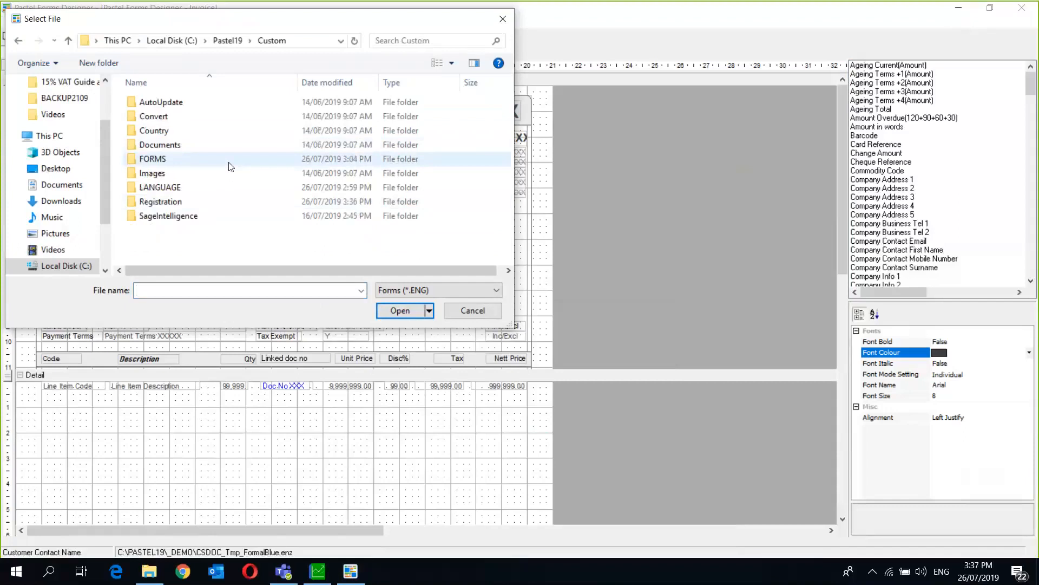
double_click(166, 160)
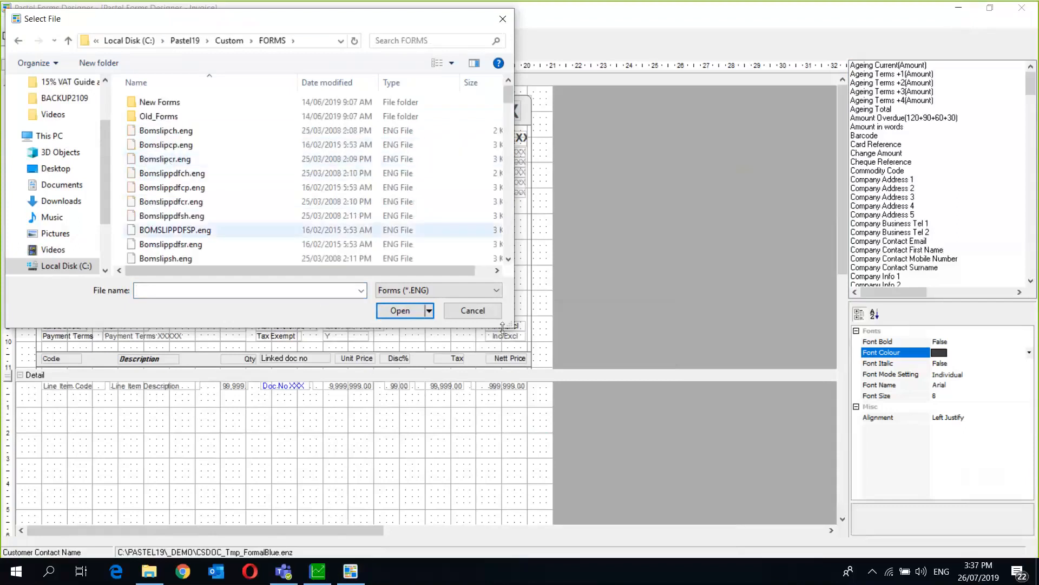
- Scroll the FORMS file list down until llabel.eng is in view
click(508, 260)
click(508, 259)
click(509, 259)
click(508, 262)
click(508, 262)
click(508, 262)
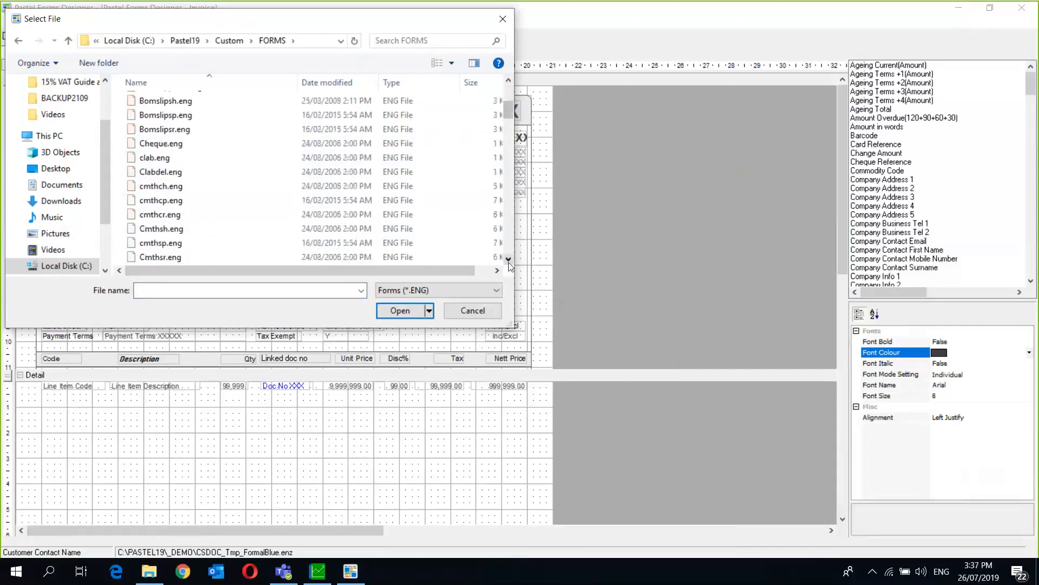
click(508, 262)
click(508, 262)
click(509, 262)
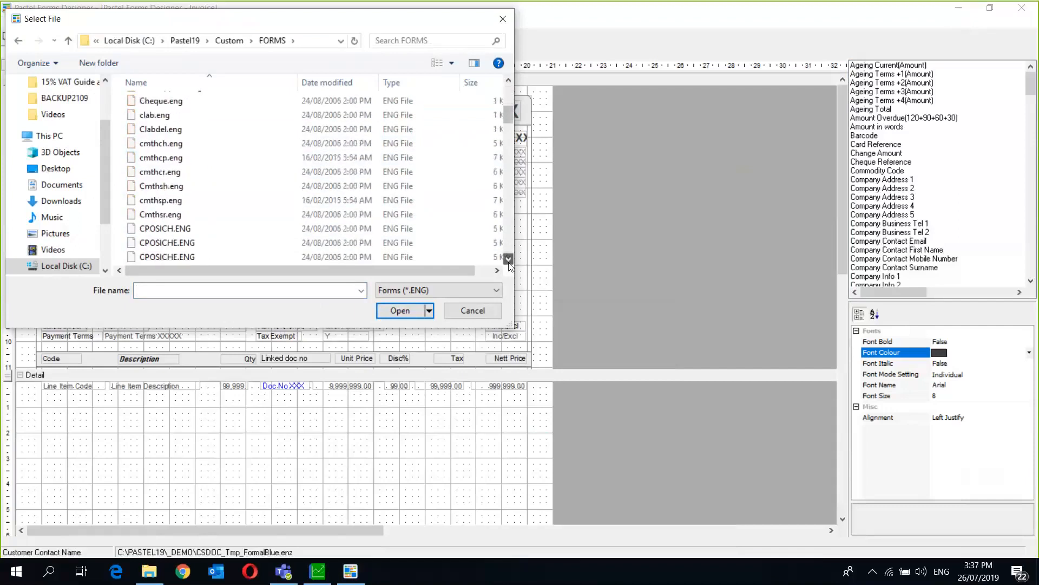
click(508, 262)
click(508, 262)
click(508, 262)
click(509, 262)
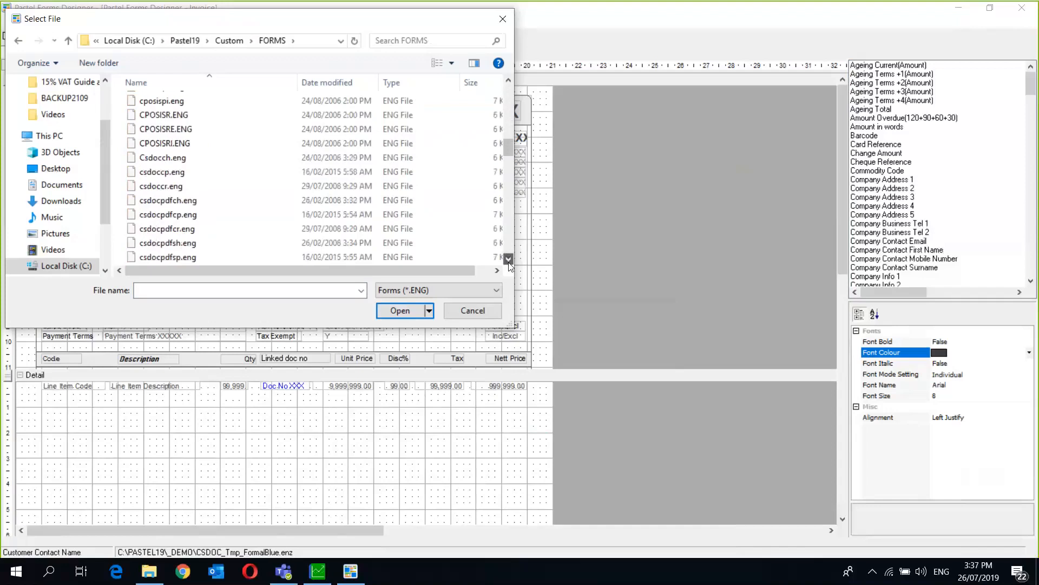
click(508, 262)
click(508, 262)
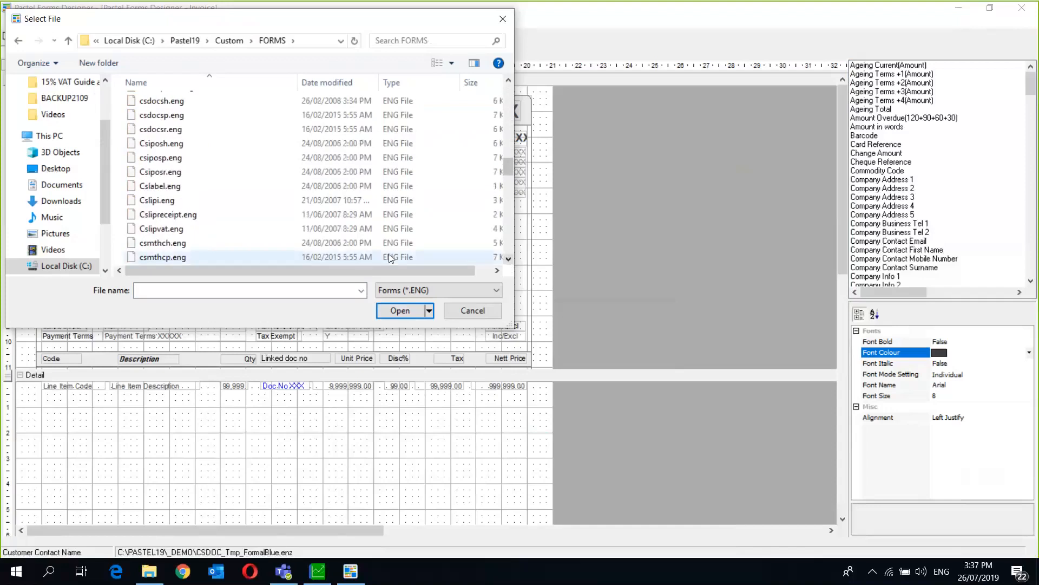
click(510, 261)
click(509, 261)
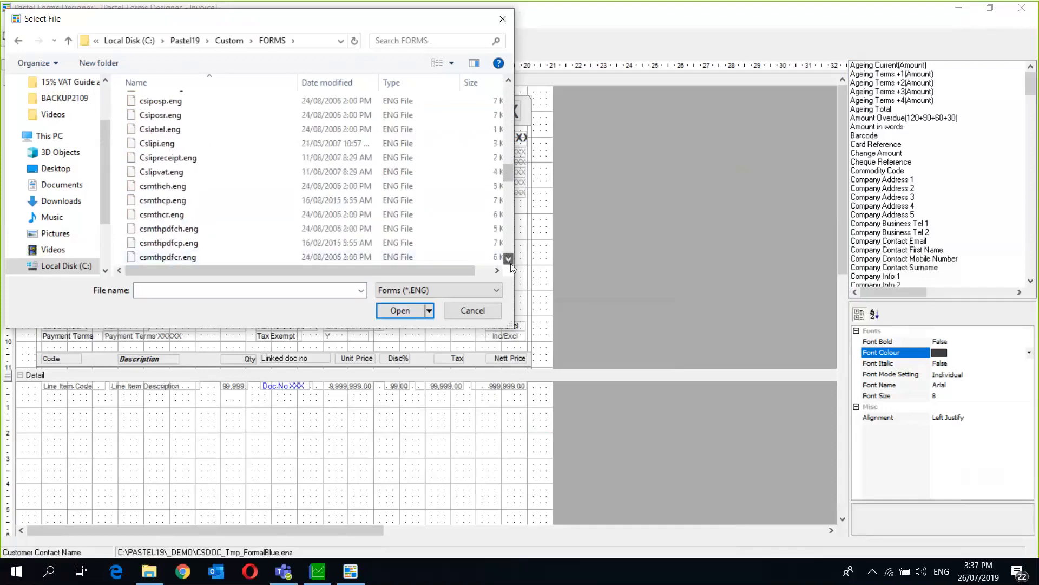
click(509, 261)
click(511, 262)
click(511, 262)
click(510, 262)
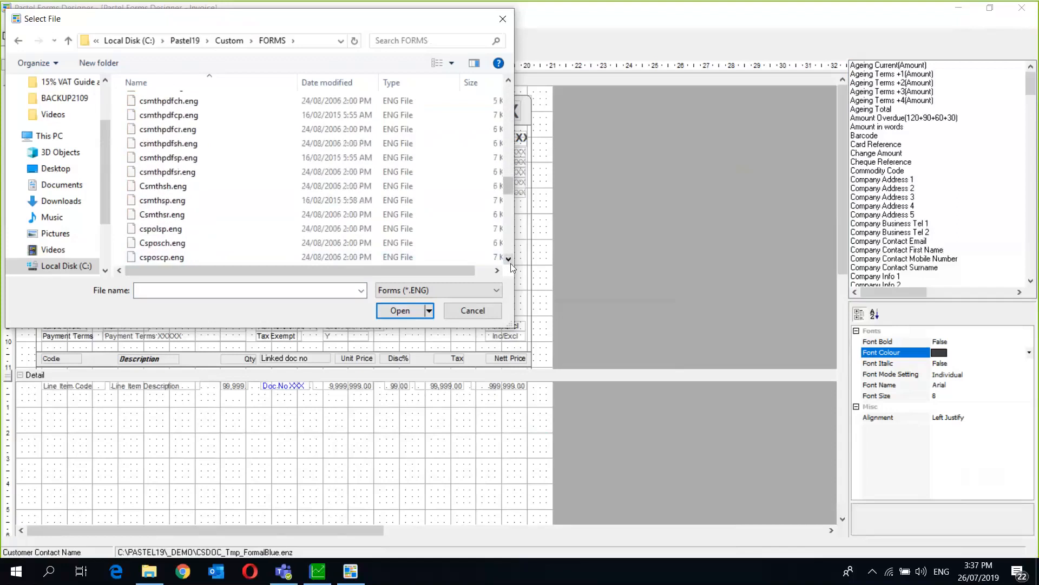
click(510, 262)
click(511, 264)
click(511, 263)
click(511, 263)
click(511, 263)
click(511, 263)
click(511, 263)
click(511, 263)
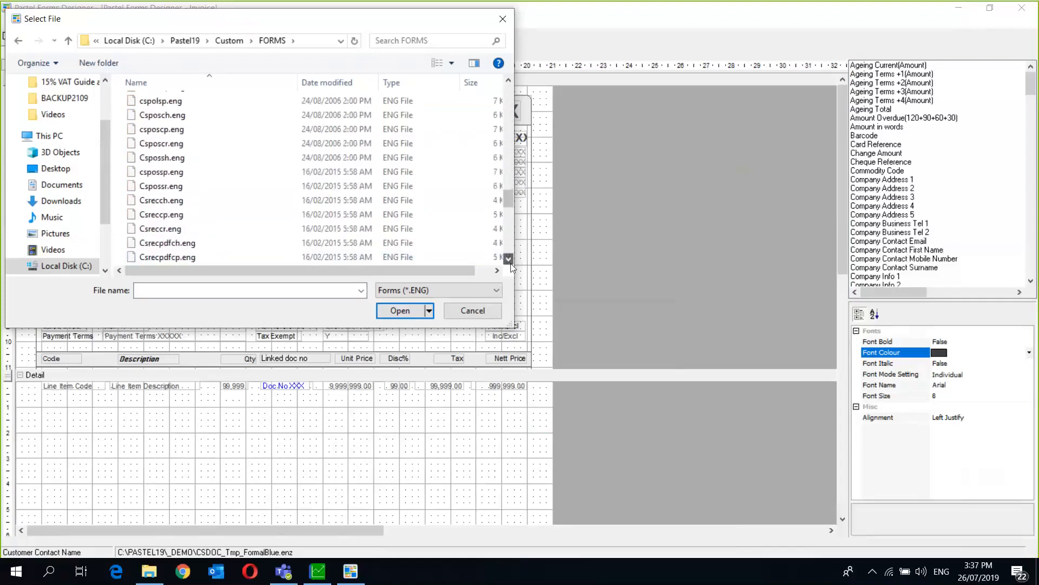
click(511, 263)
click(511, 263)
click(511, 263)
click(511, 263)
click(511, 263)
click(511, 263)
click(511, 263)
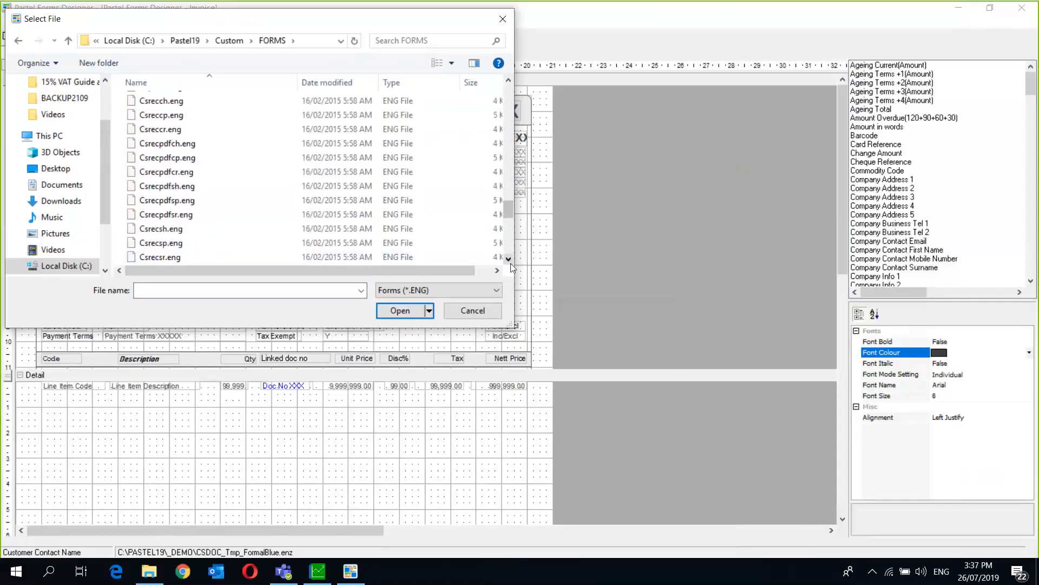
click(511, 263)
click(511, 263)
click(511, 263)
click(511, 263)
click(511, 263)
click(511, 263)
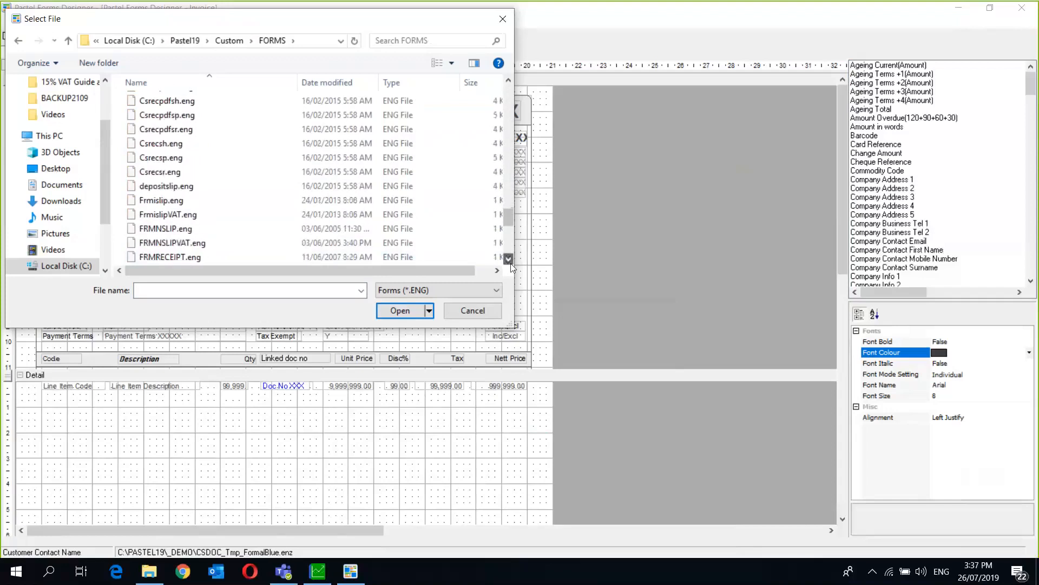
click(511, 263)
click(511, 263)
click(511, 258)
click(511, 258)
click(511, 258)
click(511, 258)
click(511, 258)
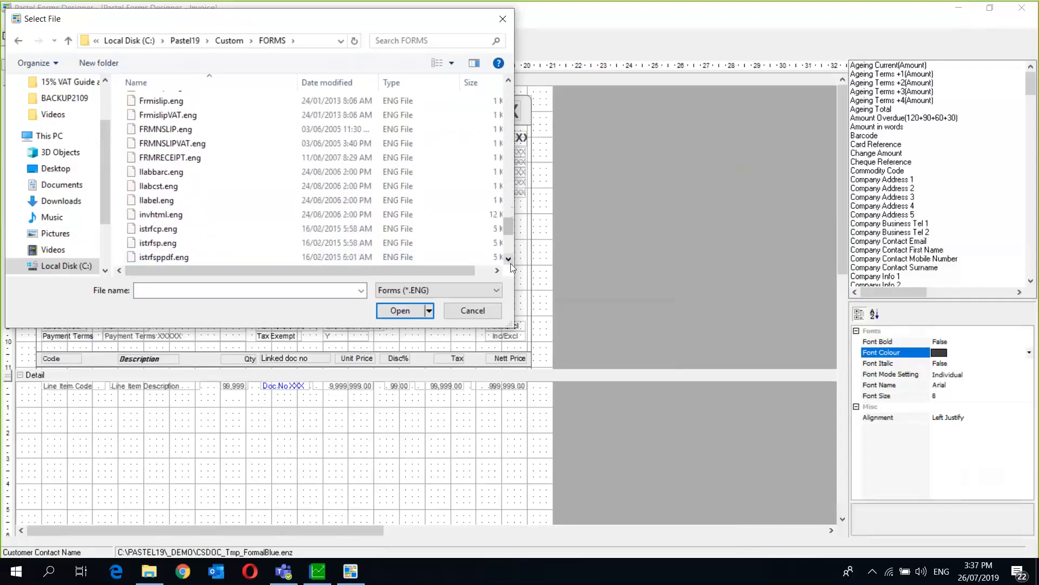
- Open llabel.eng and inspect its price and Item Code fields
double_click(163, 206)
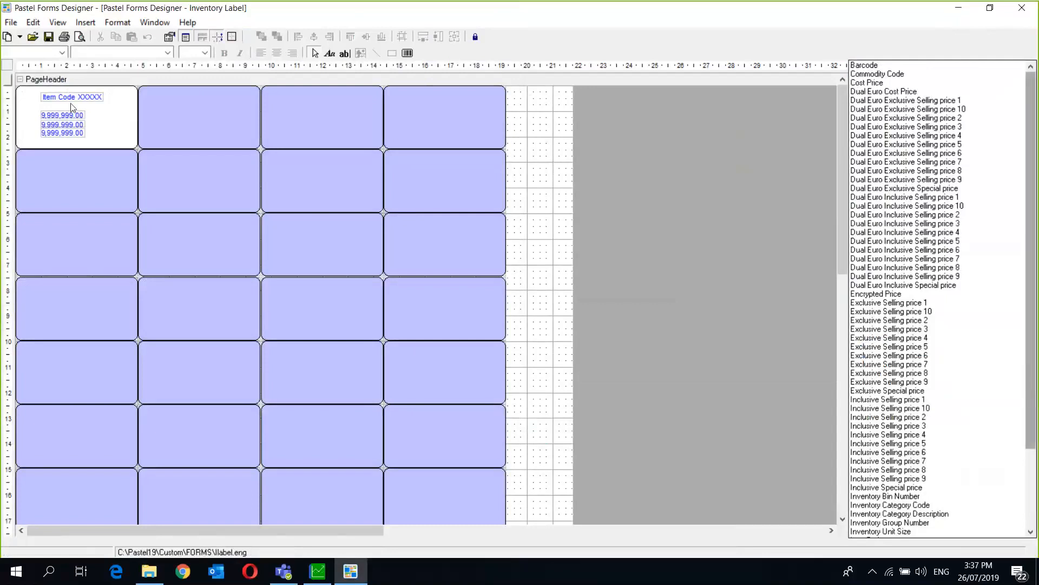
right_click(107, 115)
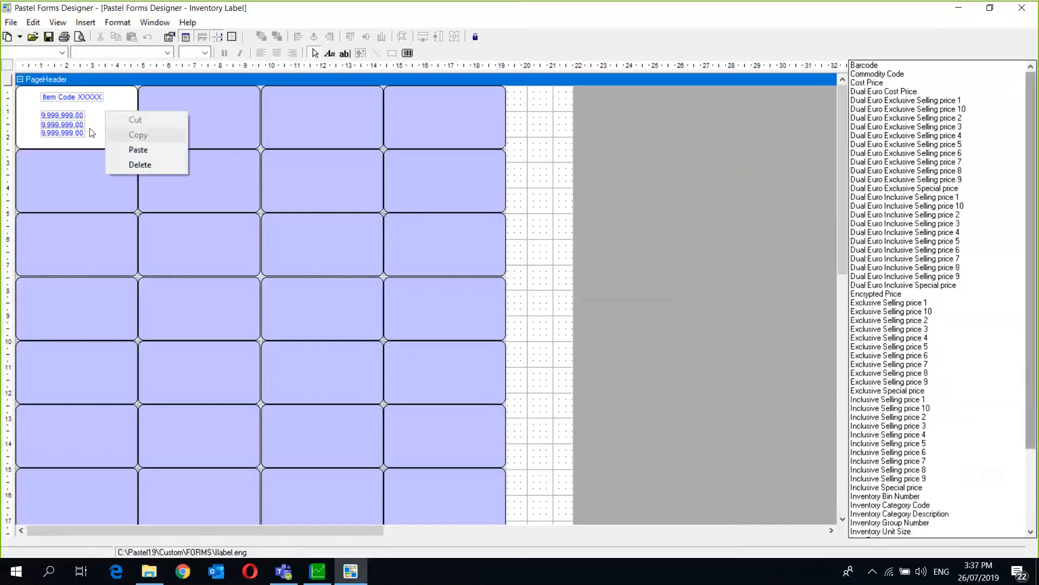
click(63, 119)
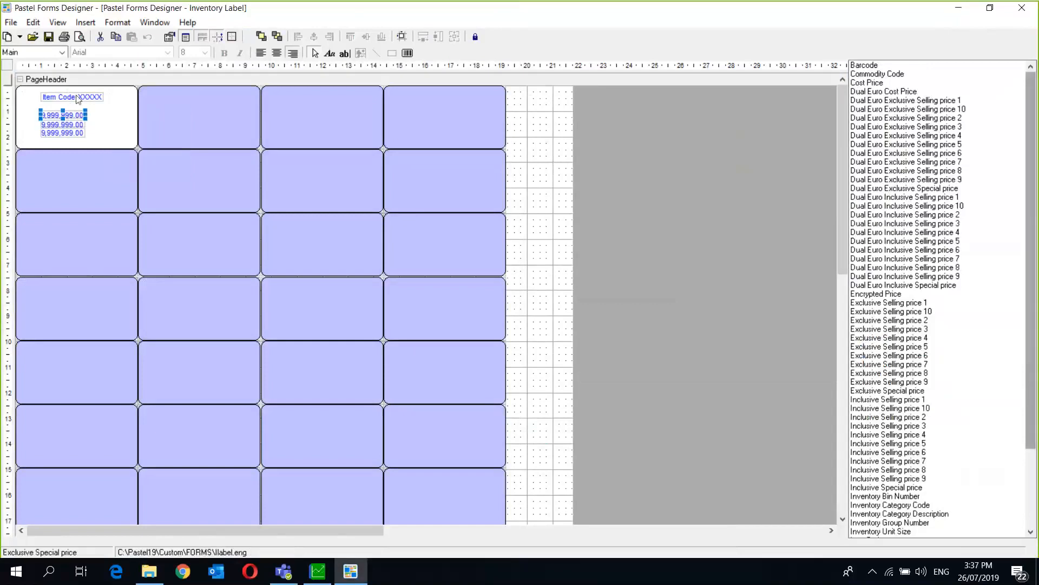
click(66, 96)
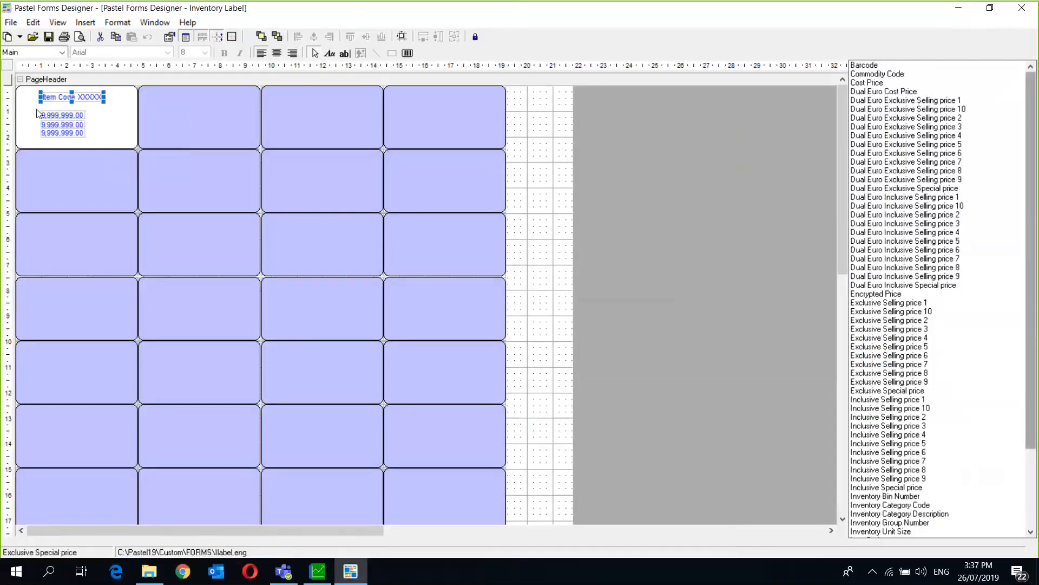
click(128, 116)
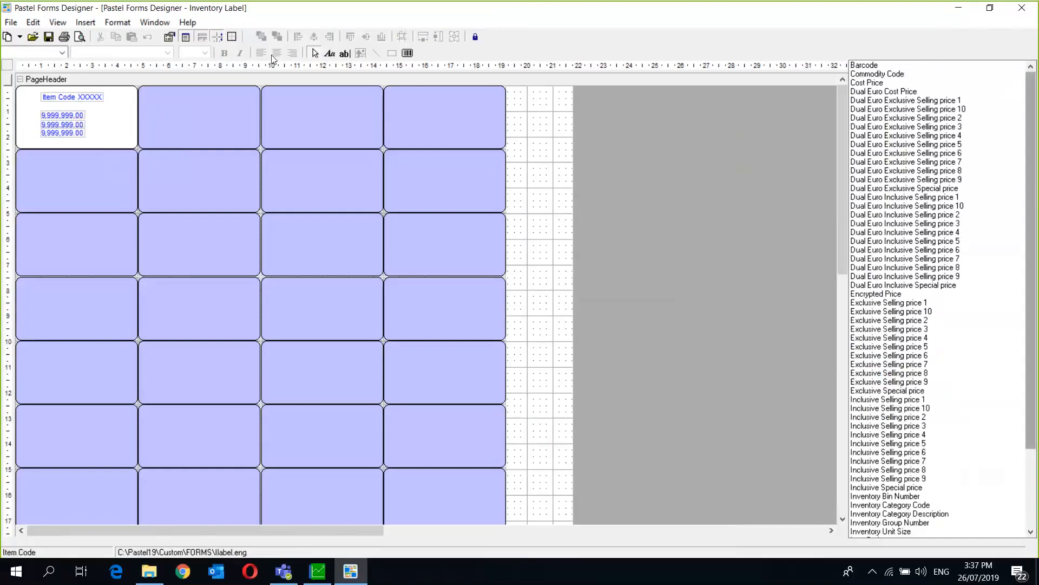
click(408, 53)
- Draw a barcode beneath Item Code and browse the barcode types, leaving it Ansi 3 of 9
drag(41, 102, 127, 109)
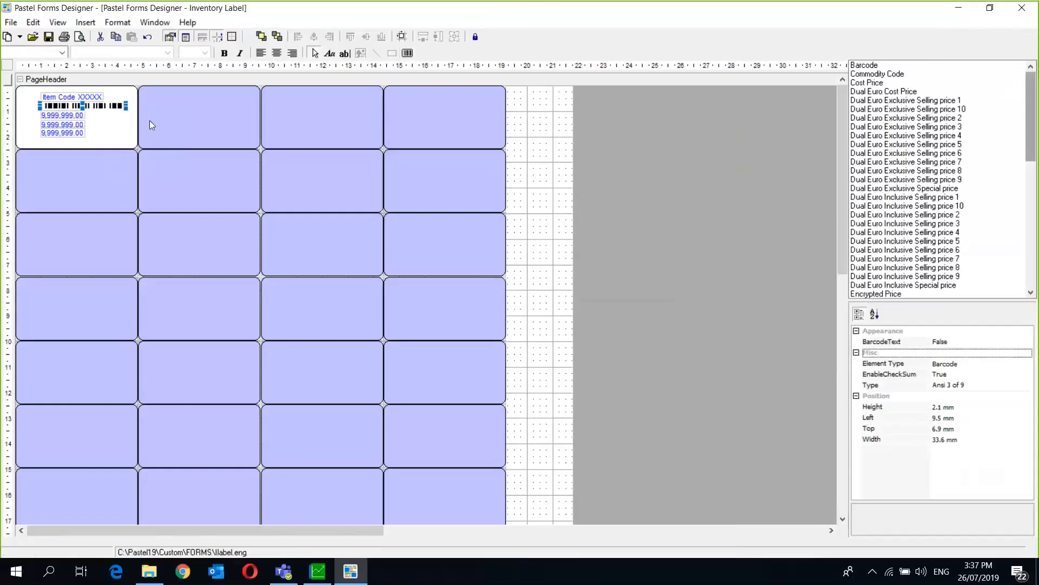
click(975, 387)
click(1028, 385)
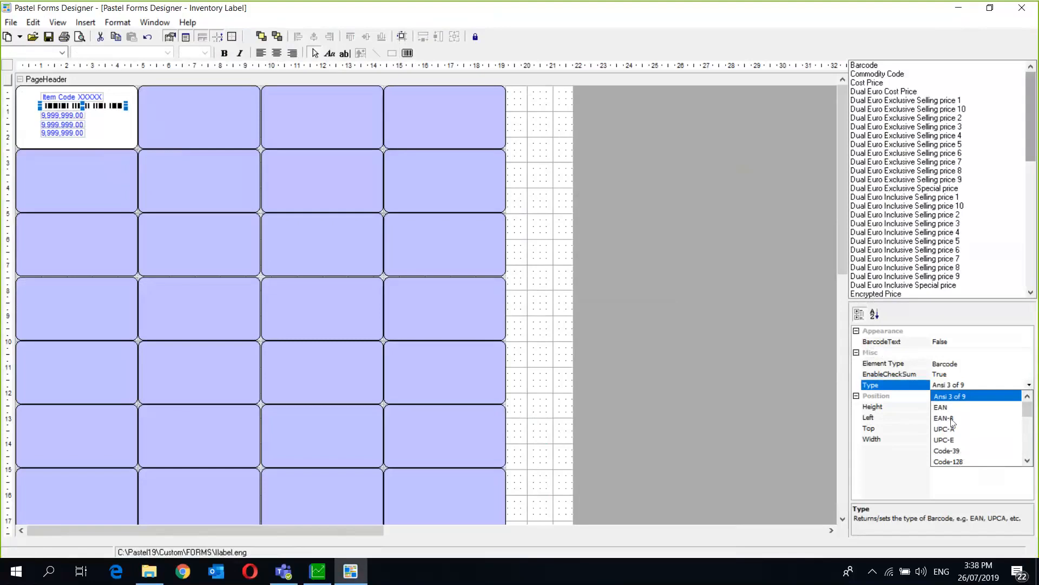
click(1027, 462)
click(1026, 461)
click(1027, 461)
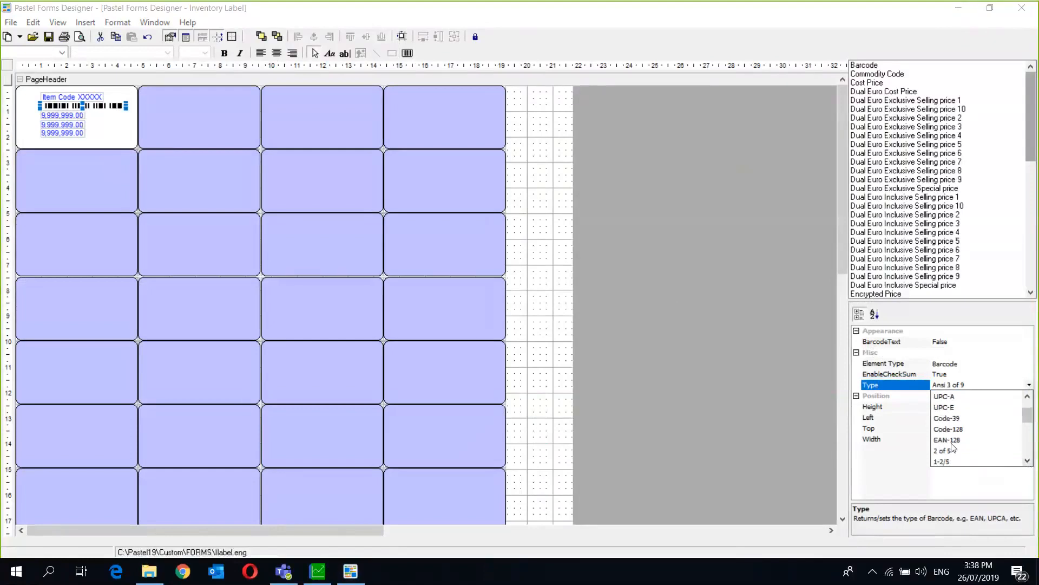
mouse_move(1027, 417)
mouse_down()
mouse_move(1032, 456)
mouse_move(1034, 410)
mouse_move(1031, 422)
mouse_up()
click(100, 118)
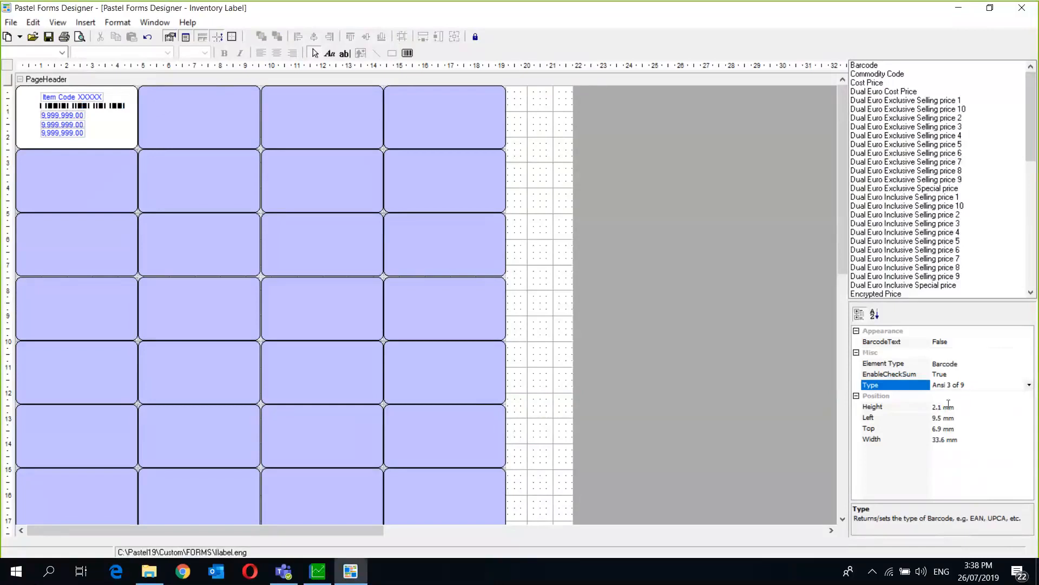
- Try editing the barcode's height and left position and picking Code-39, dismissing the errors
click(960, 407)
click(945, 418)
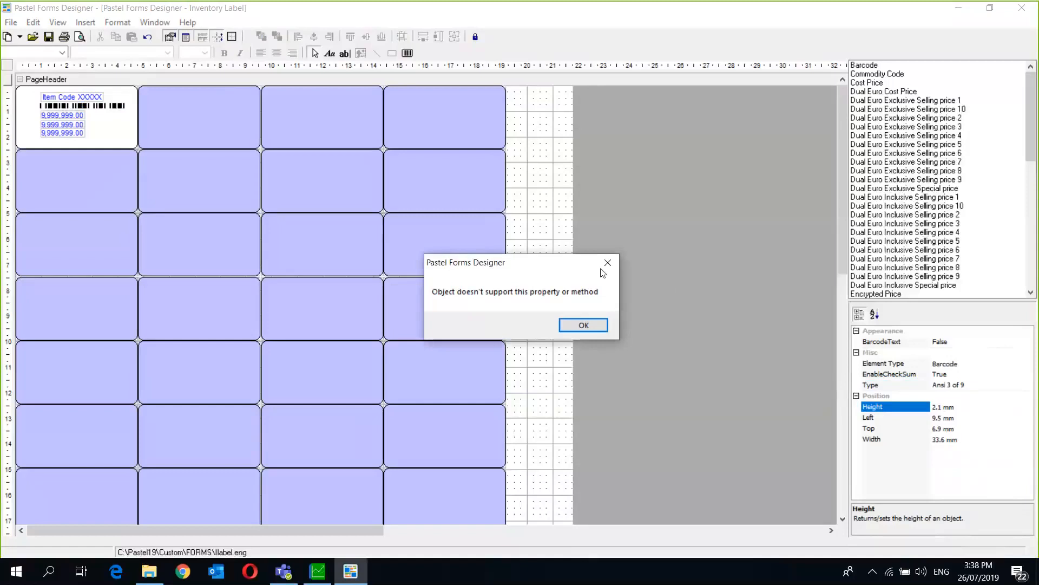
click(584, 326)
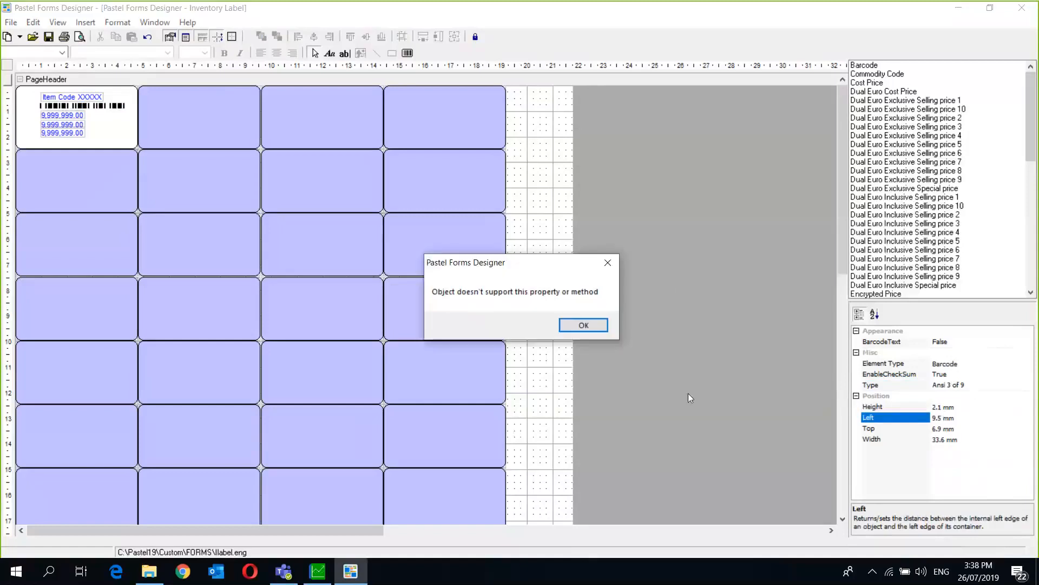
click(608, 262)
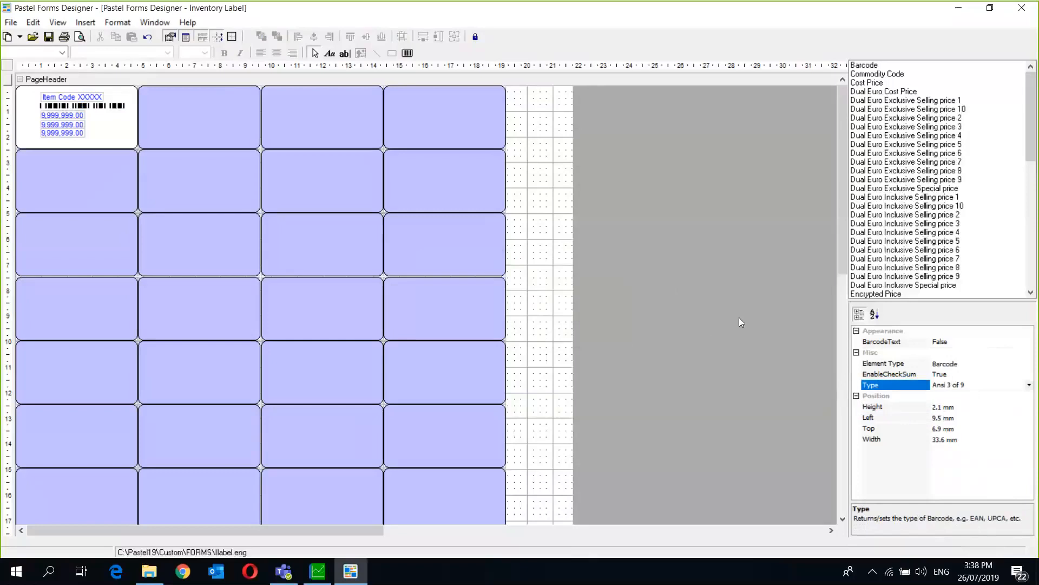
click(1028, 384)
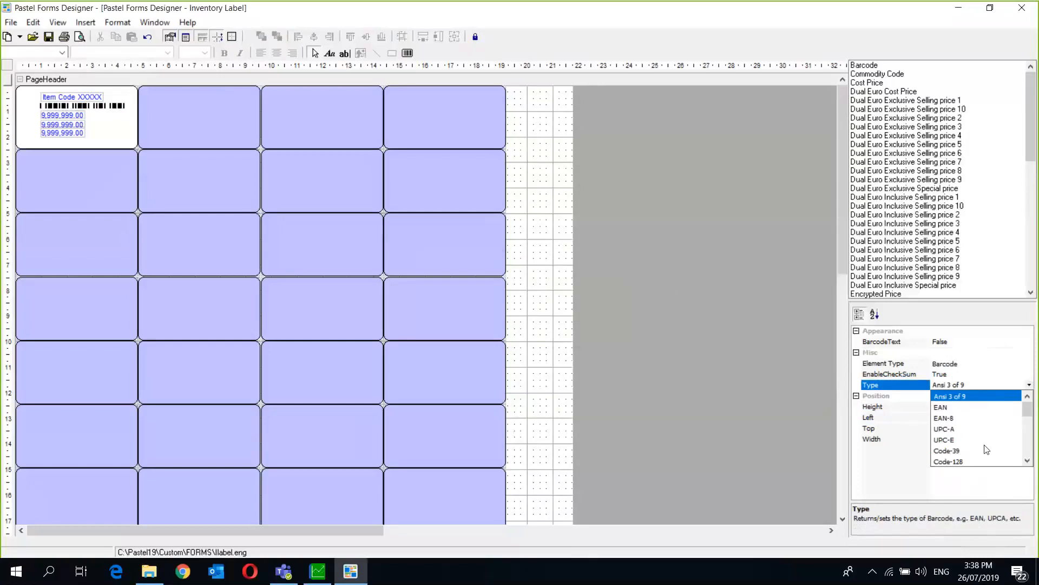
click(951, 450)
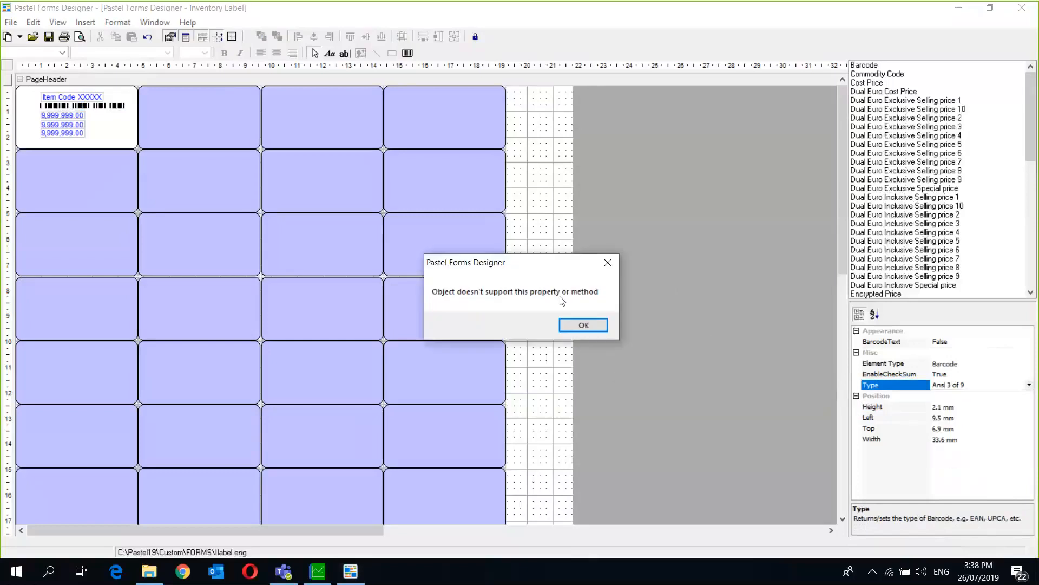
click(583, 325)
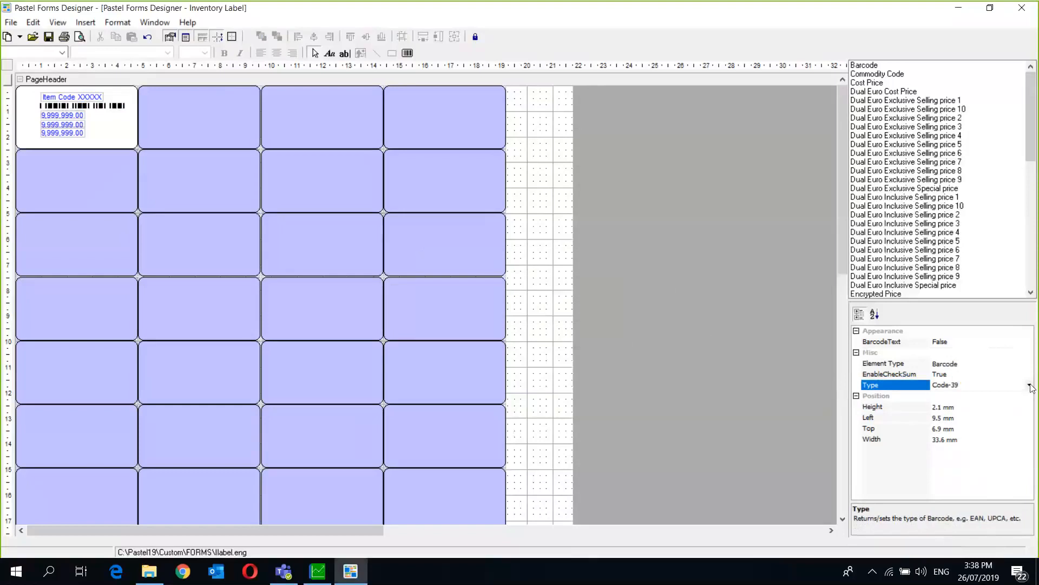
- Reselect the barcode and set its type to Code-128, dismissing the Height error
click(120, 104)
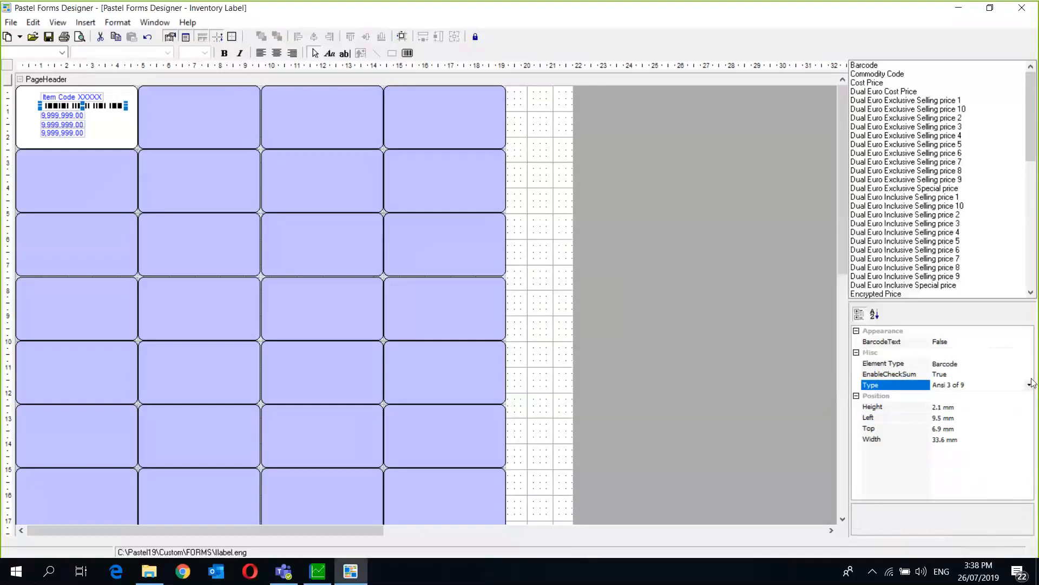
click(1032, 385)
click(1029, 385)
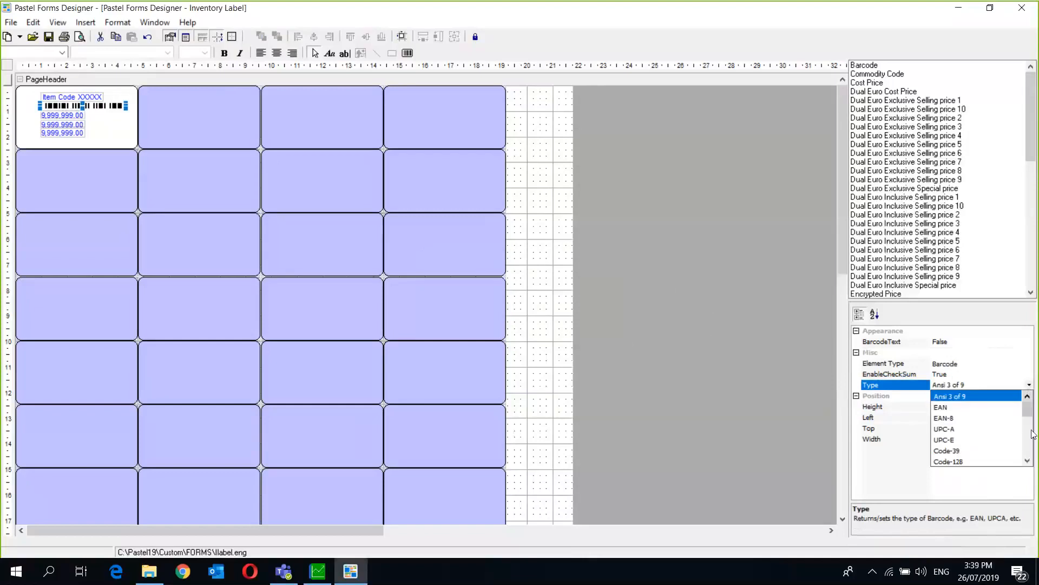
click(1028, 455)
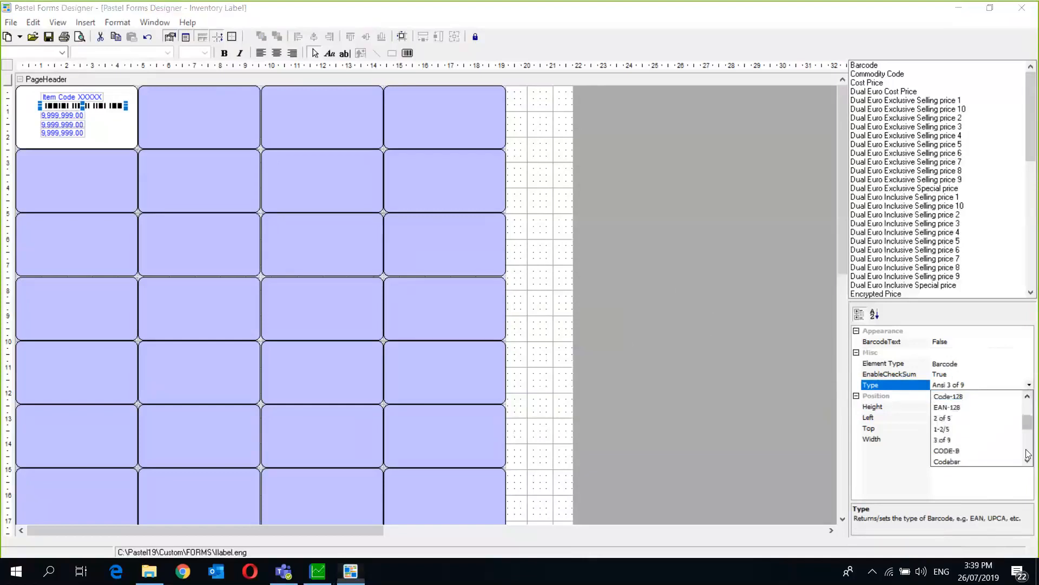
click(956, 398)
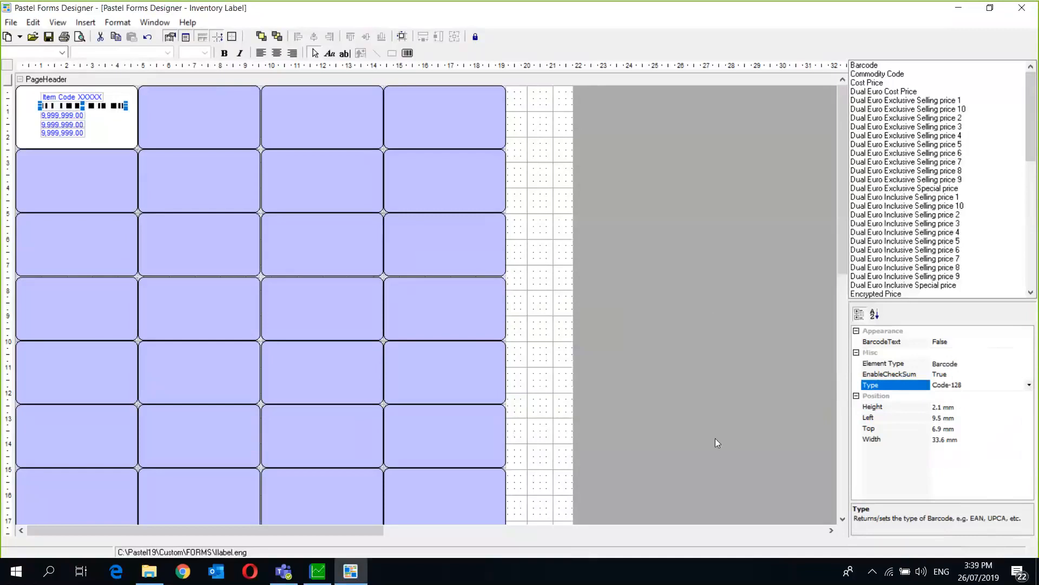
click(463, 222)
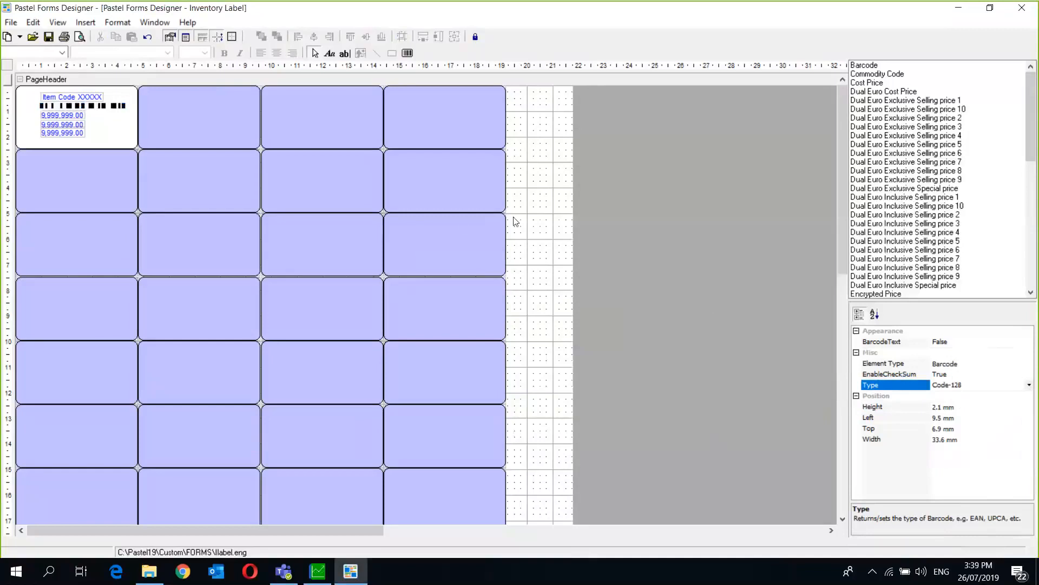
click(948, 411)
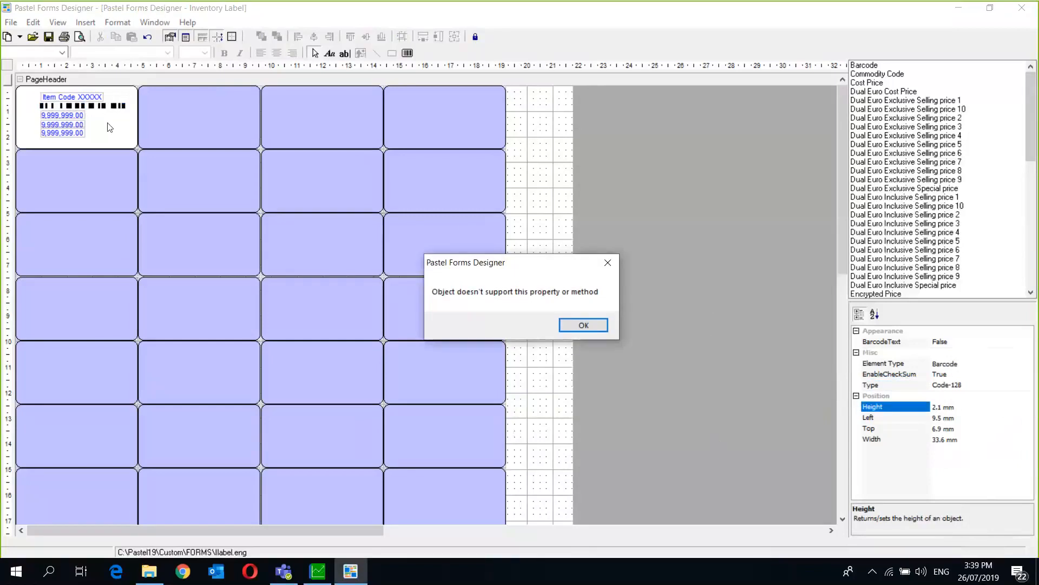
click(589, 325)
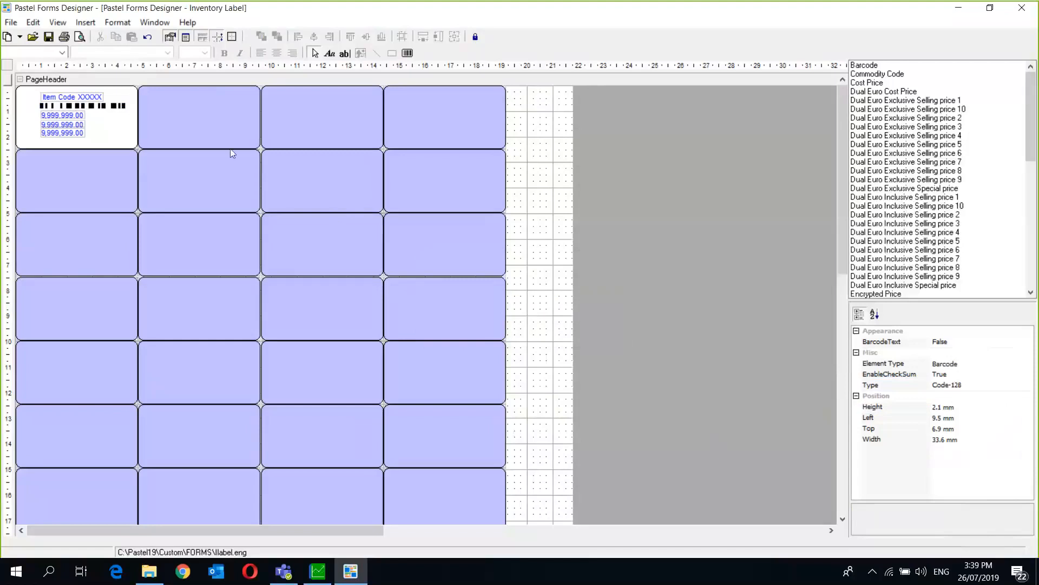
drag(109, 124, 333, 128)
click(650, 31)
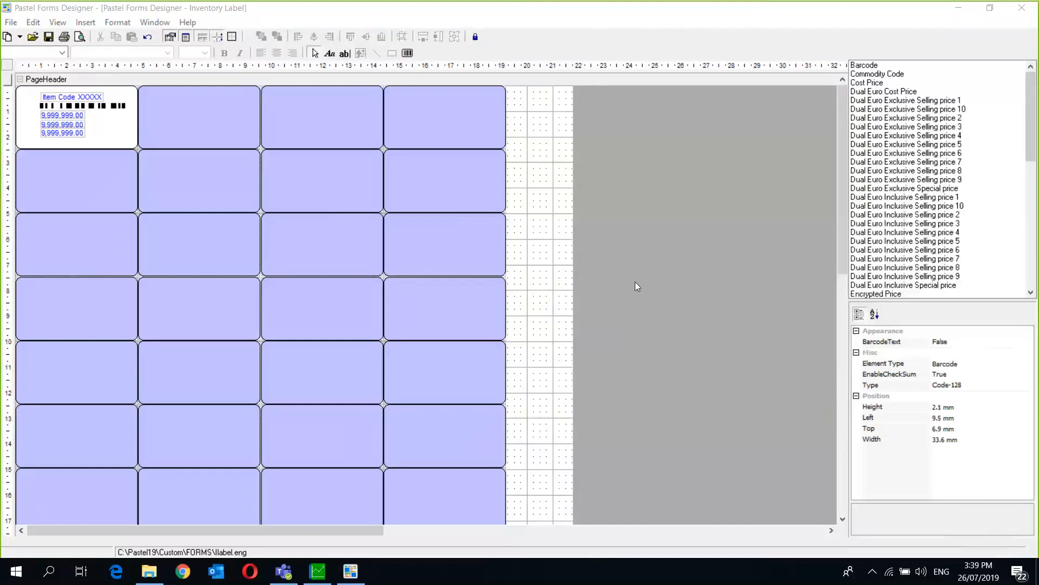
click(981, 341)
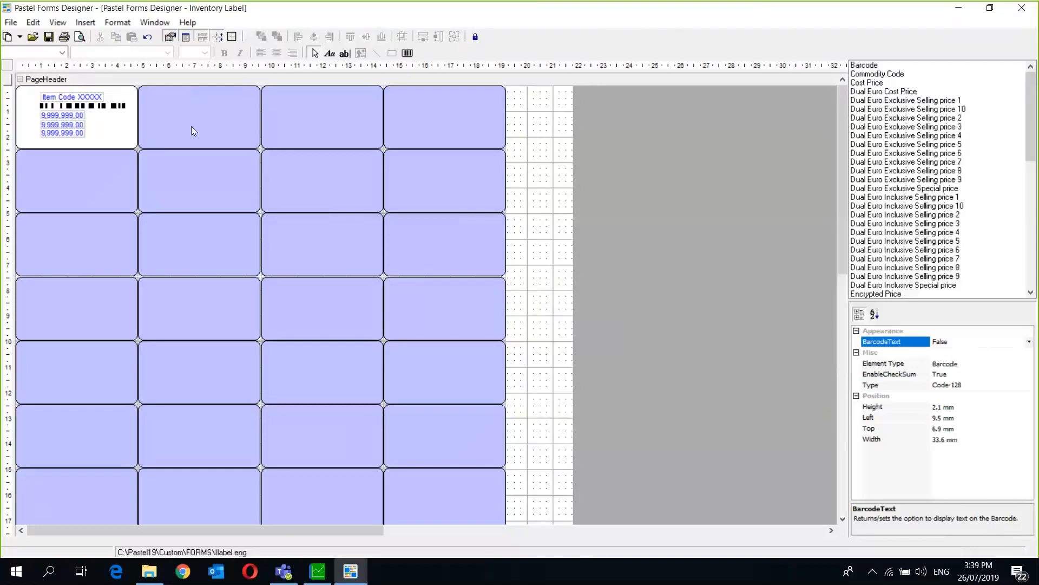
drag(92, 112, 314, 127)
- Set the barcode's BarcodeText property to True and dismiss the error dialog
click(1029, 341)
click(963, 354)
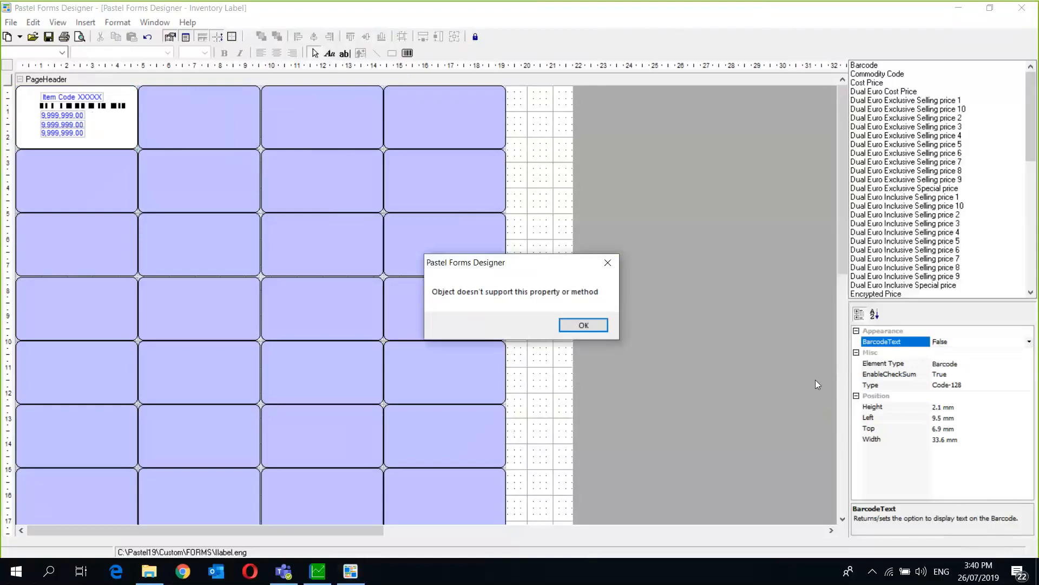
click(587, 324)
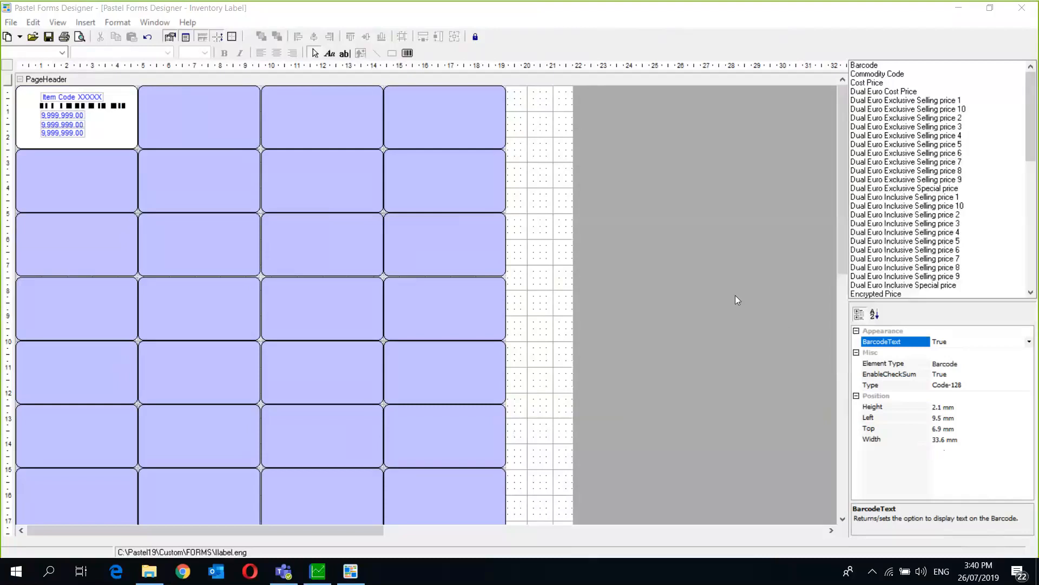
click(692, 227)
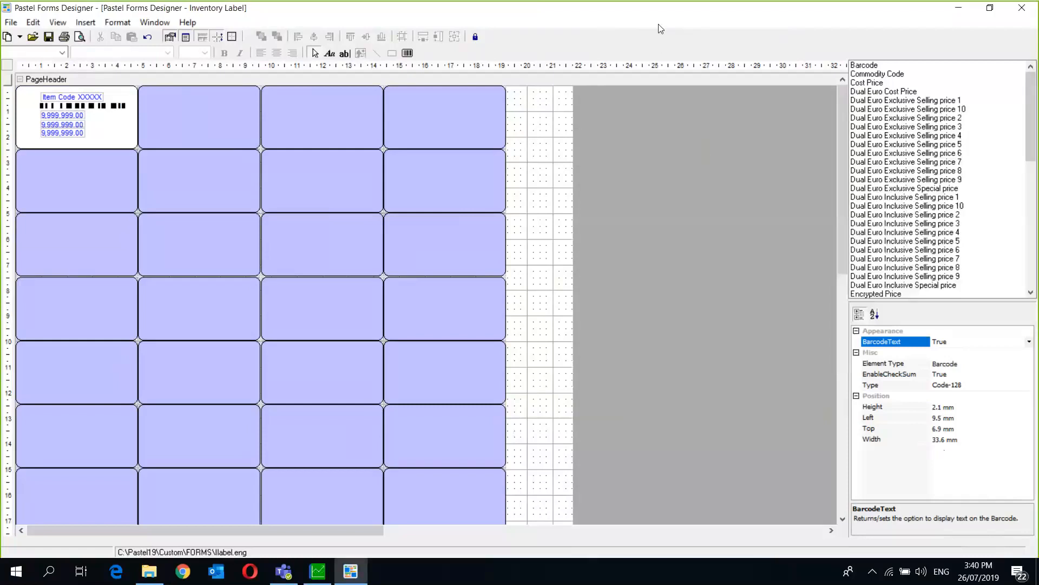
- Close Forms Designer, saving the Inventory Label changes
click(1022, 8)
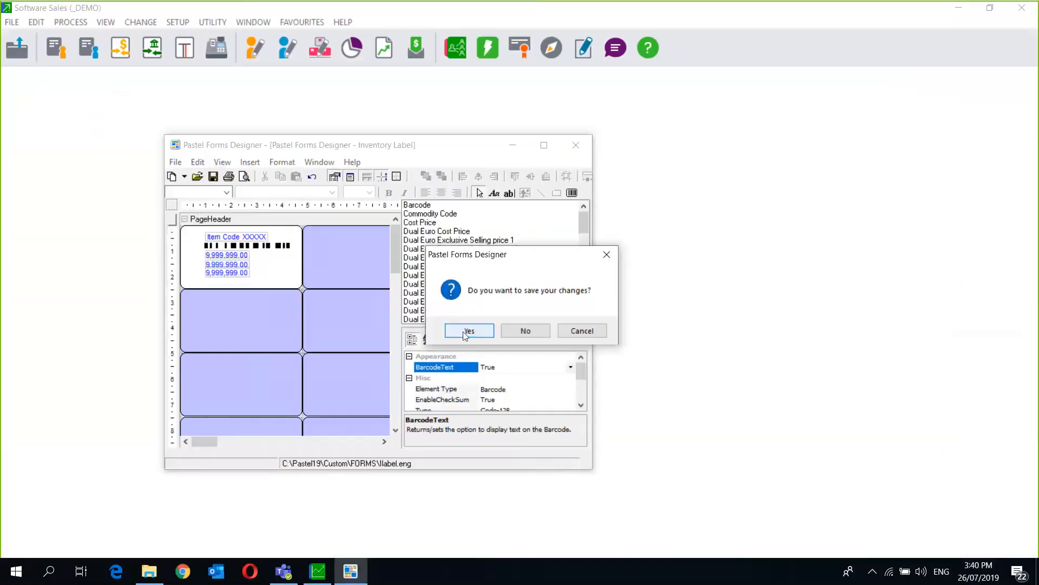
click(465, 333)
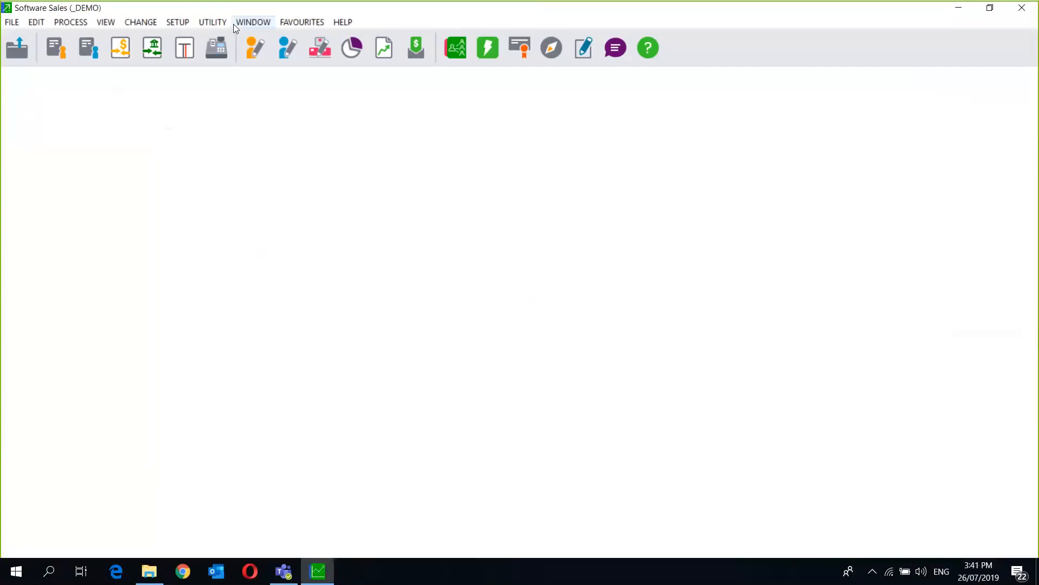
click(215, 21)
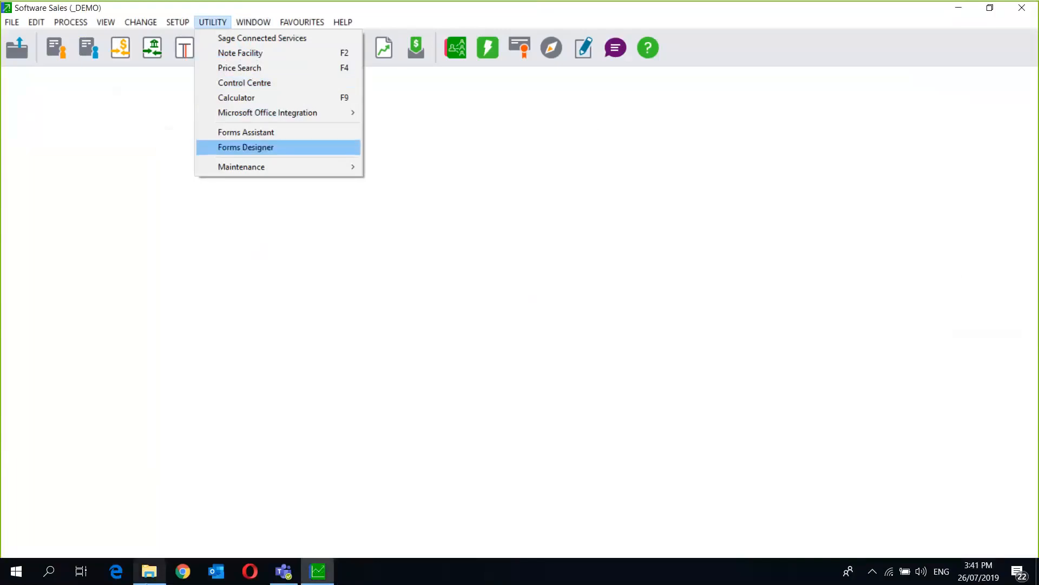
click(149, 571)
- Browse to C:\Pastel19\_Demo\Documents in File Explorer
click(164, 42)
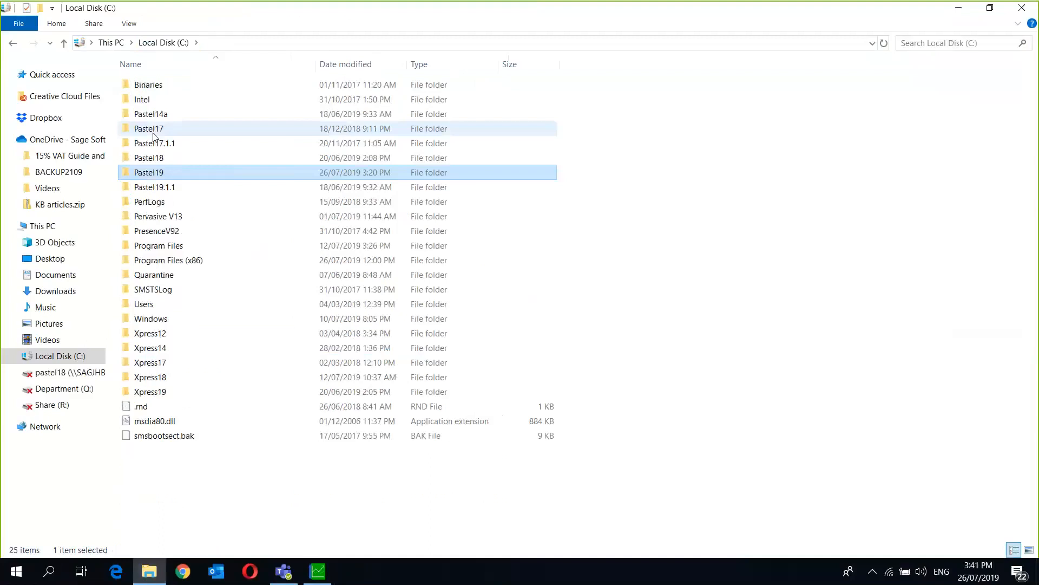
double_click(176, 176)
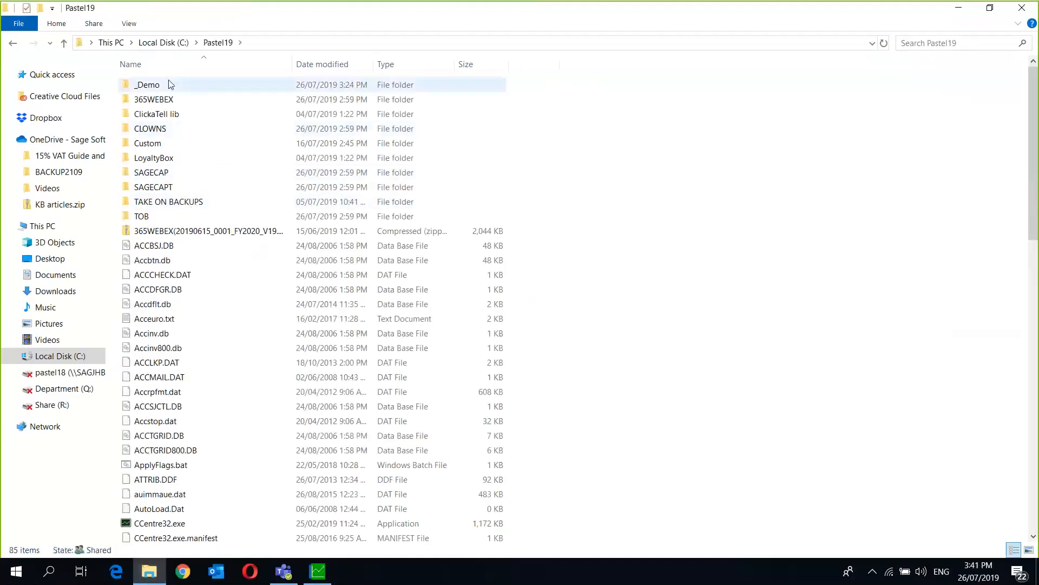
double_click(168, 84)
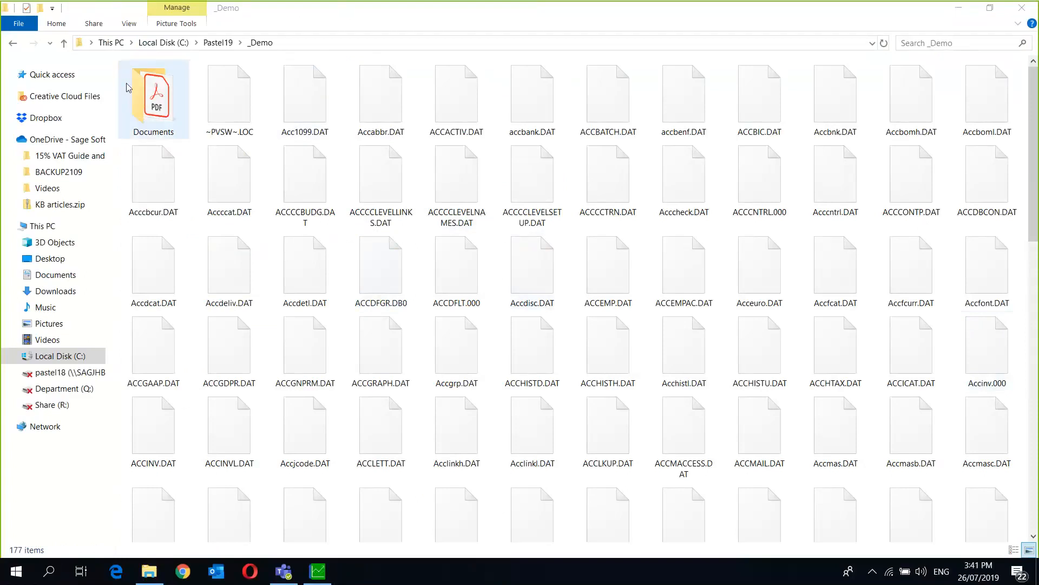
double_click(154, 98)
- Create a new folder named 'Customized forms' in Documents
right_click(161, 236)
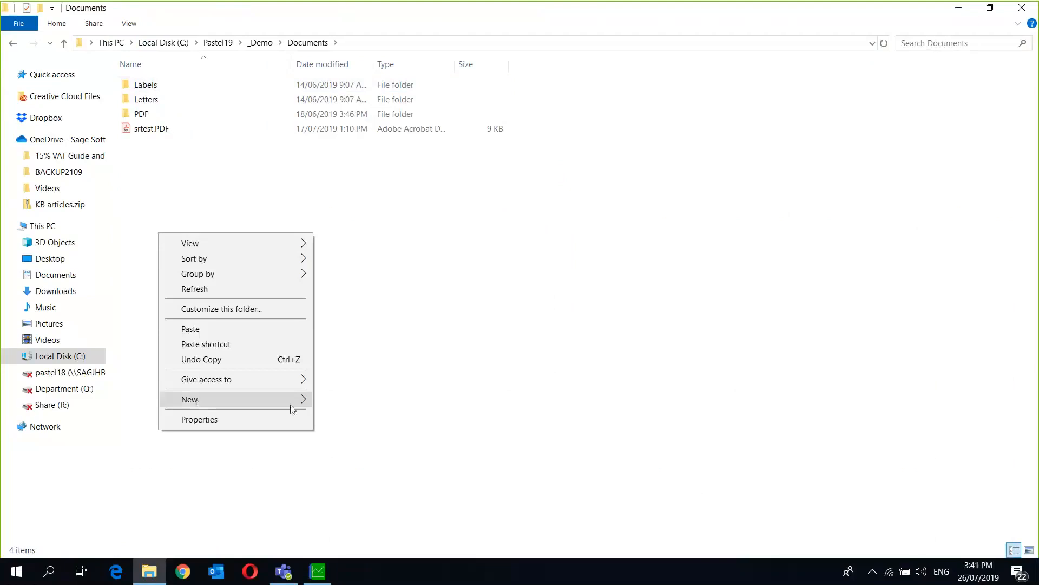
mouse_move(292, 408)
click(349, 401)
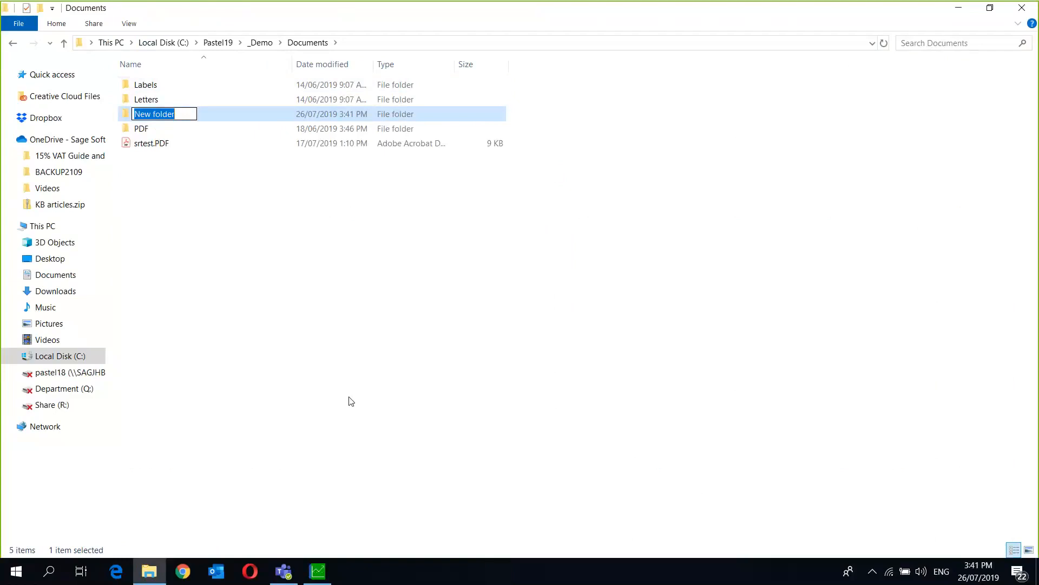
text(Customiz)
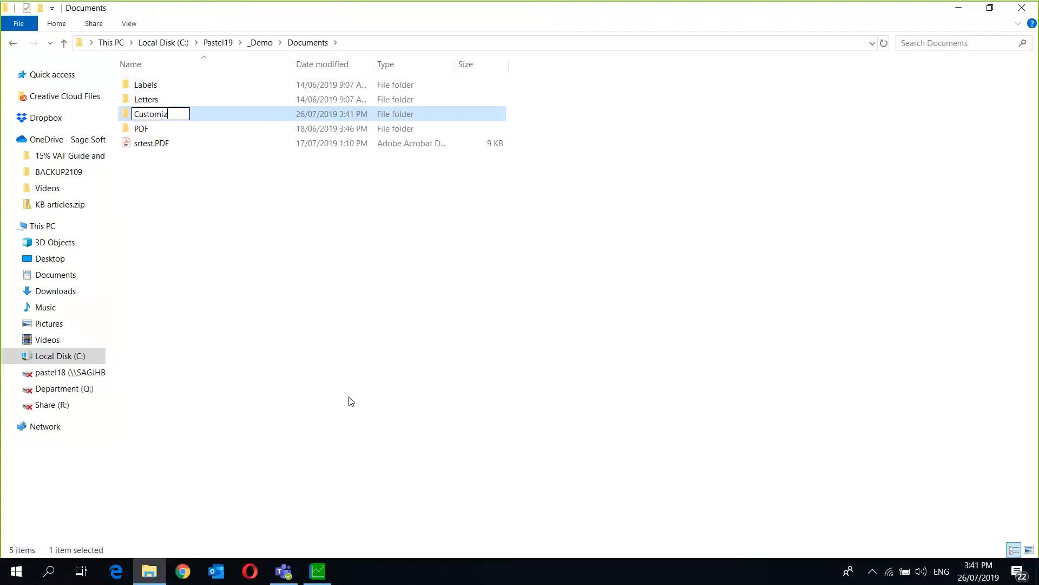
text(ed forms)
click(271, 350)
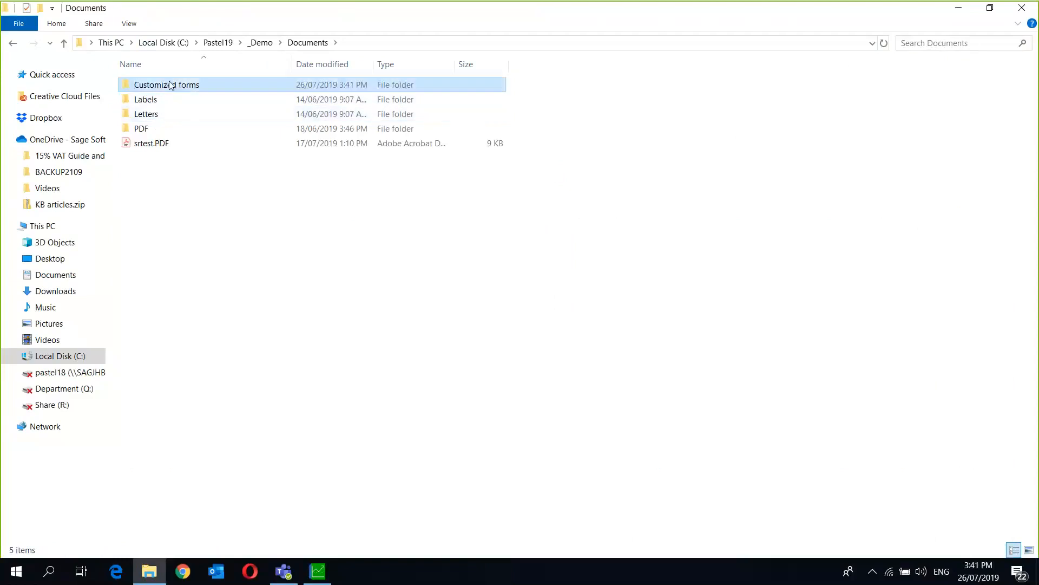
click(170, 85)
right_click(169, 84)
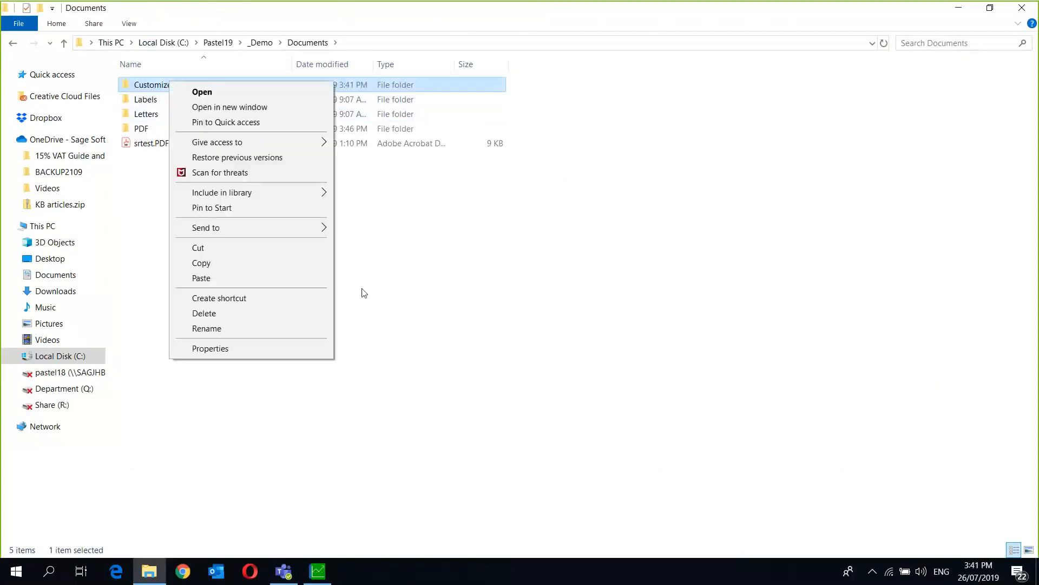
click(492, 361)
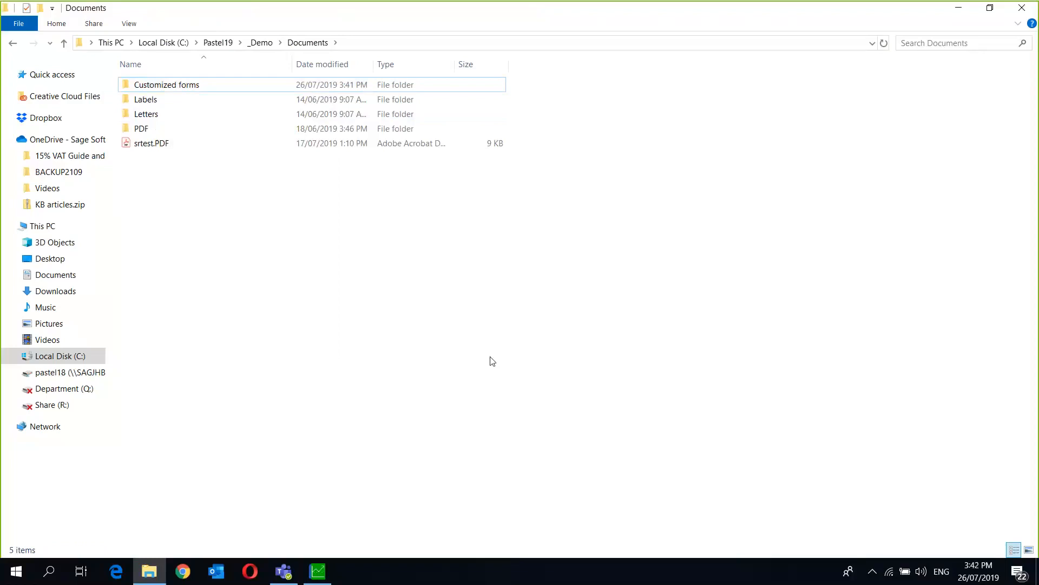
- Go back from Documents to the _Demo company folder
click(17, 43)
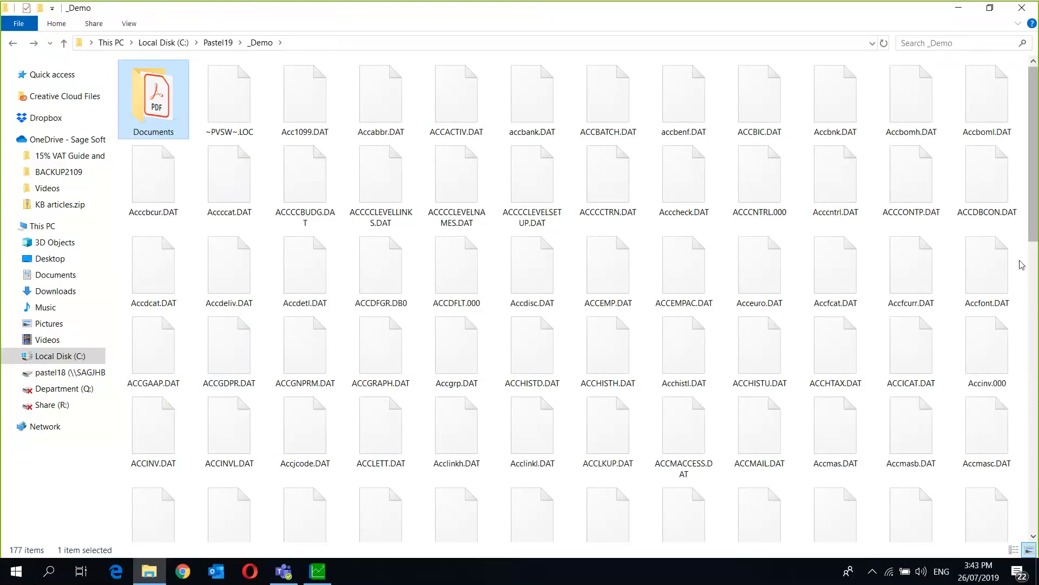
click(1033, 287)
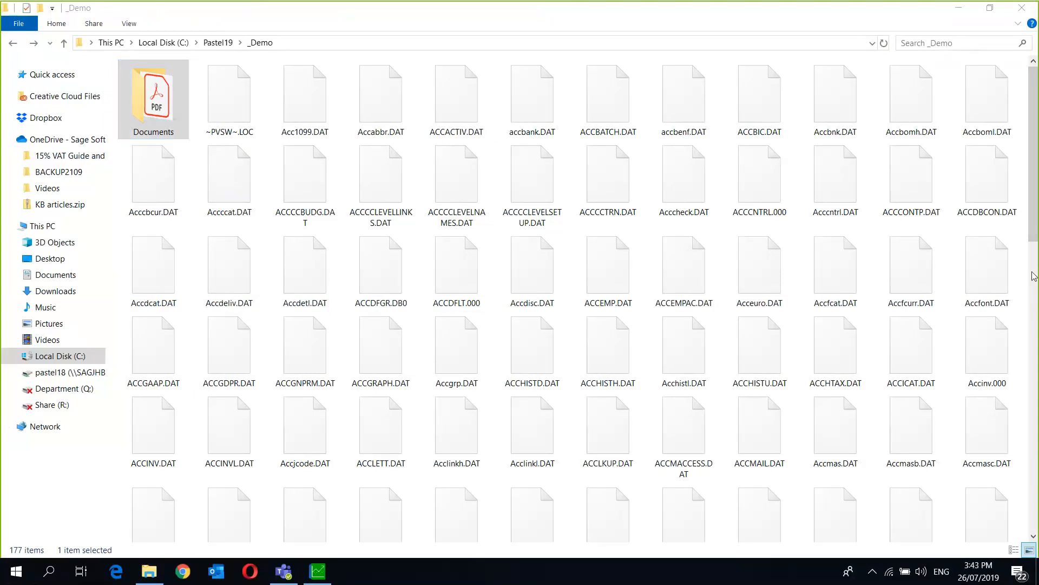
- In Pastel, open the customer account editor, view its Processing tab, then close it
click(329, 575)
click(59, 21)
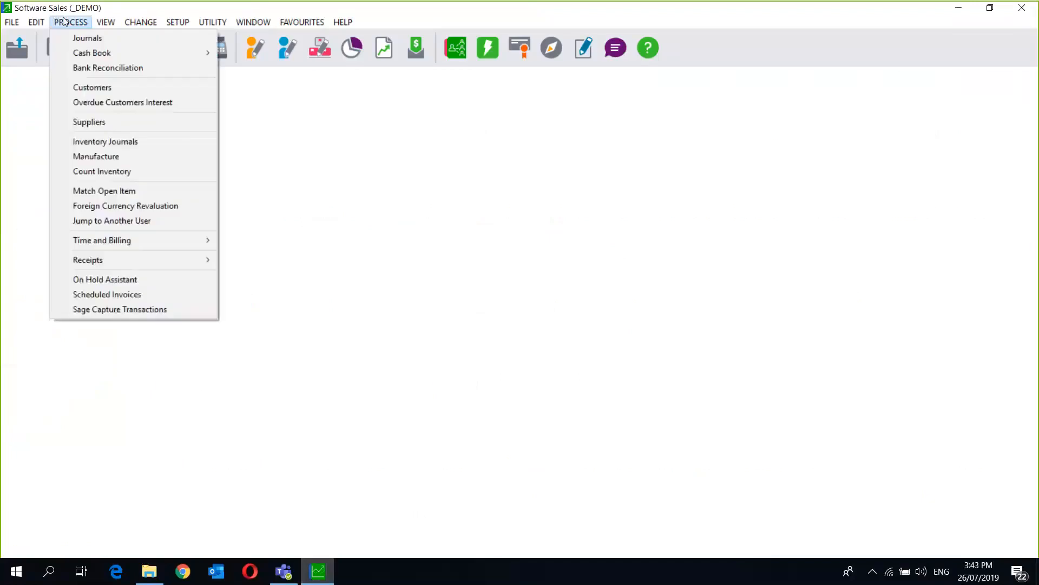
mouse_move(36, 21)
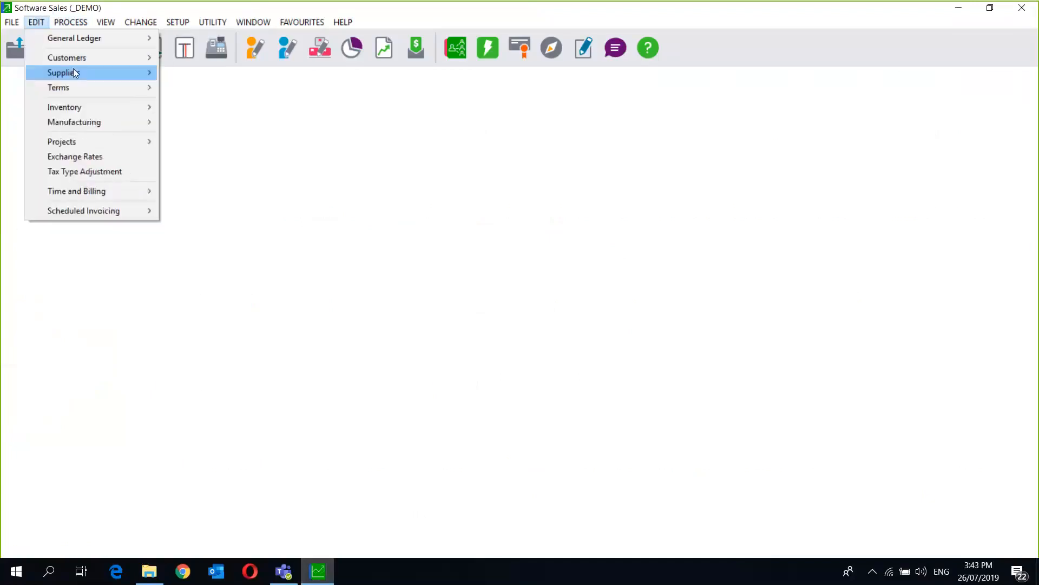
mouse_move(82, 59)
click(187, 55)
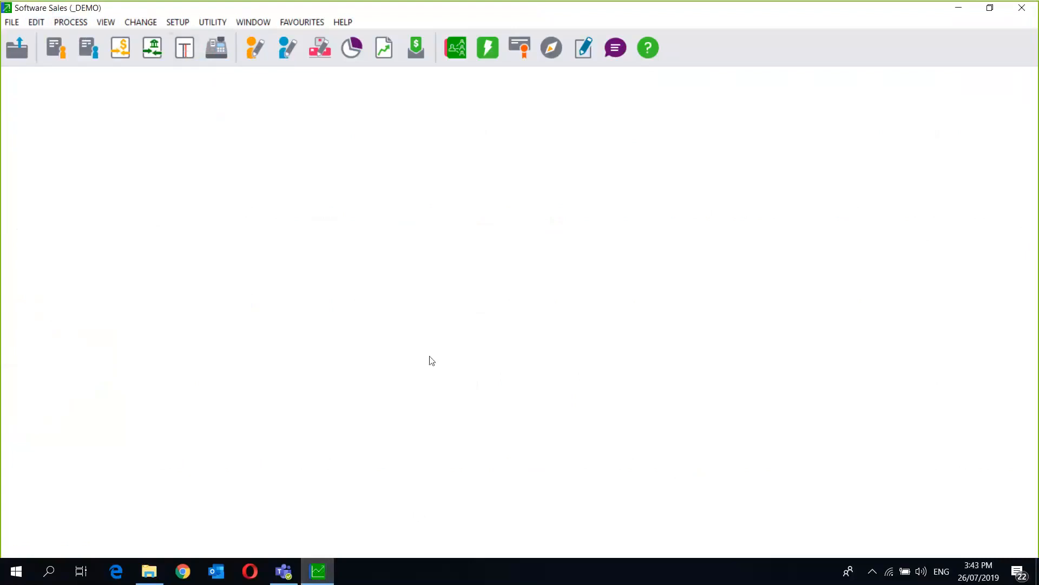
click(373, 252)
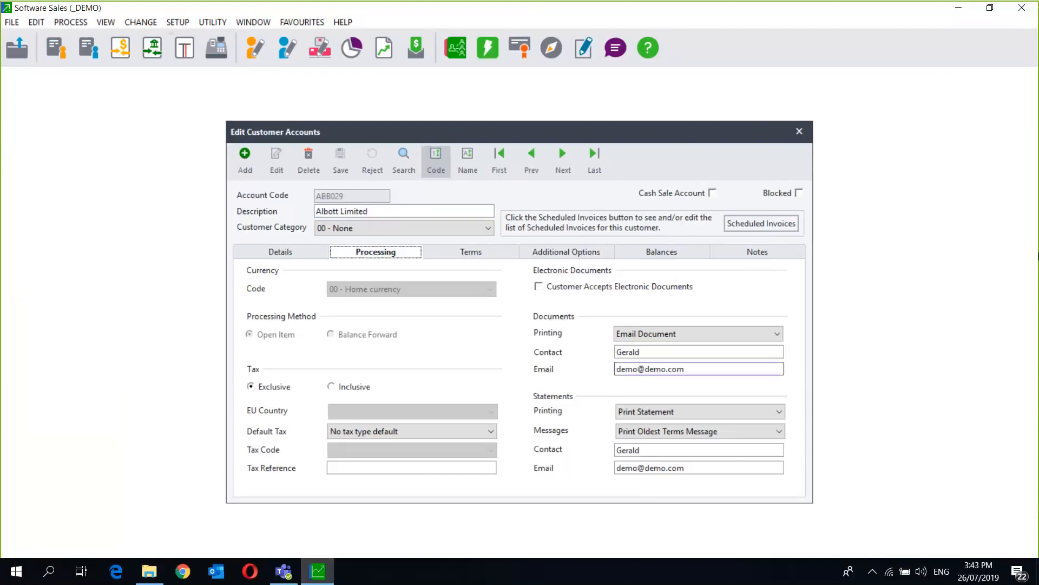
click(1034, 288)
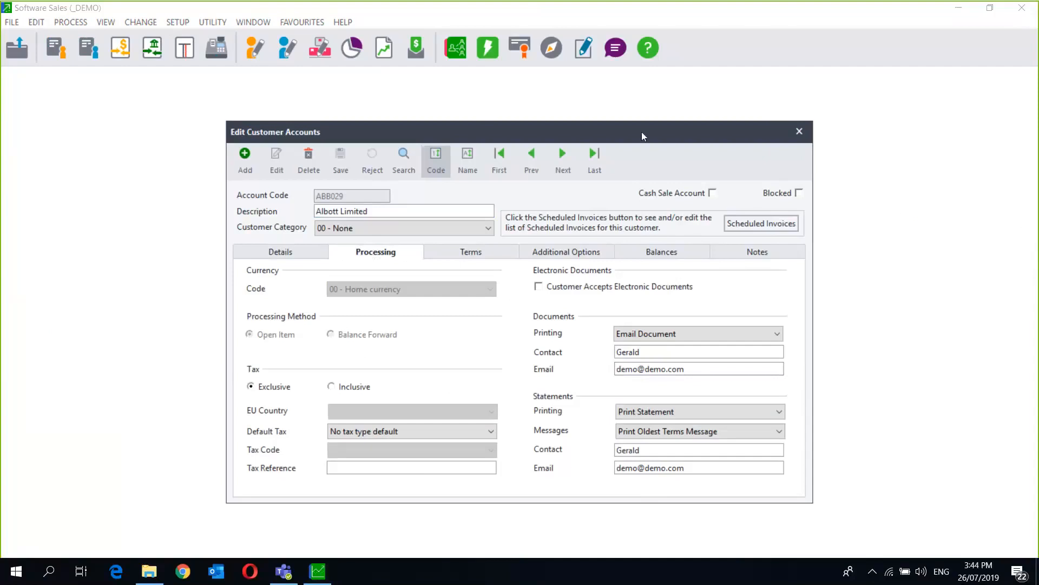
click(615, 124)
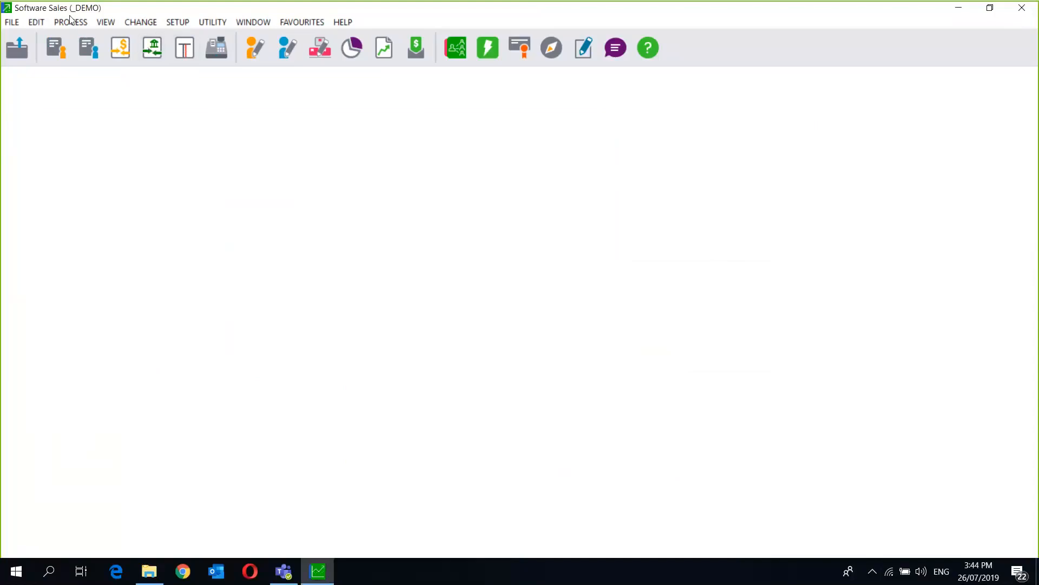
click(178, 22)
mouse_move(267, 189)
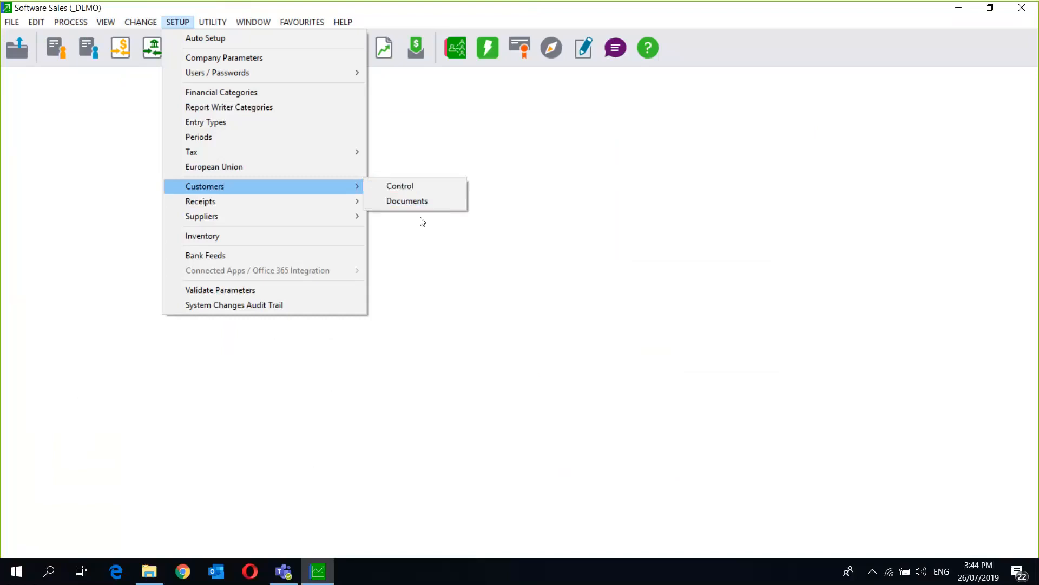
click(424, 201)
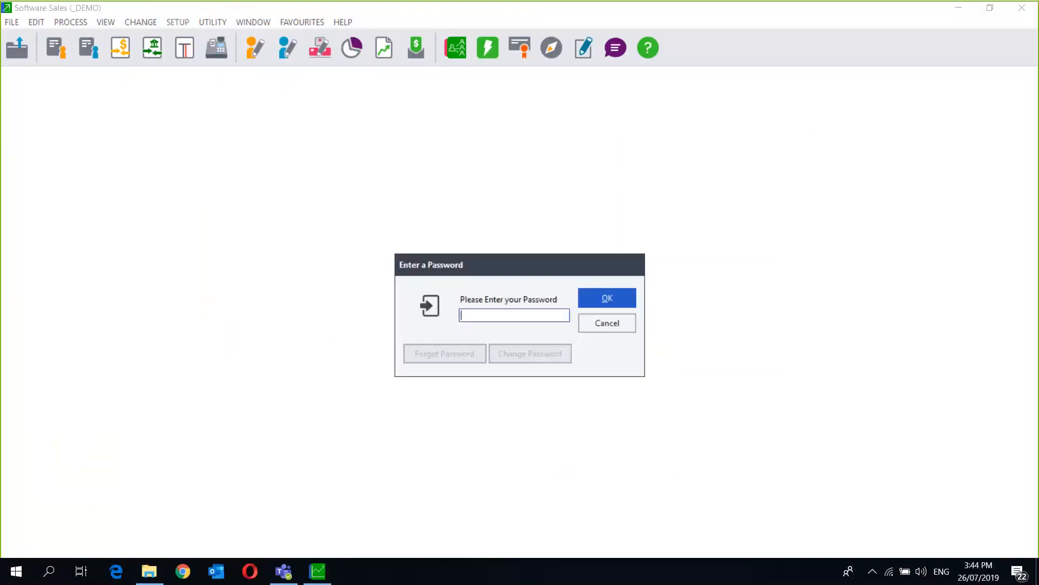
text(**)
key(Return)
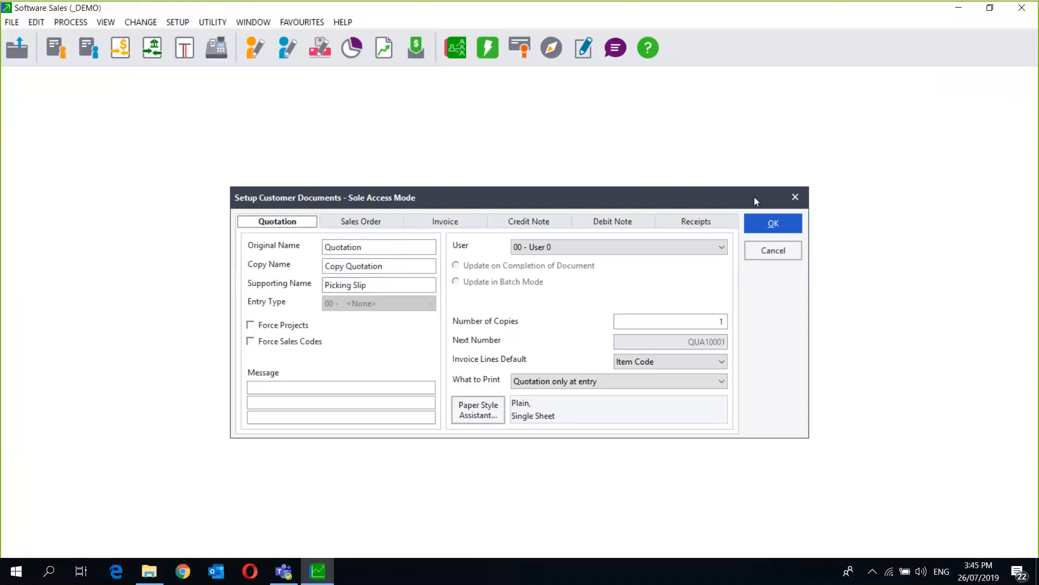
click(1034, 287)
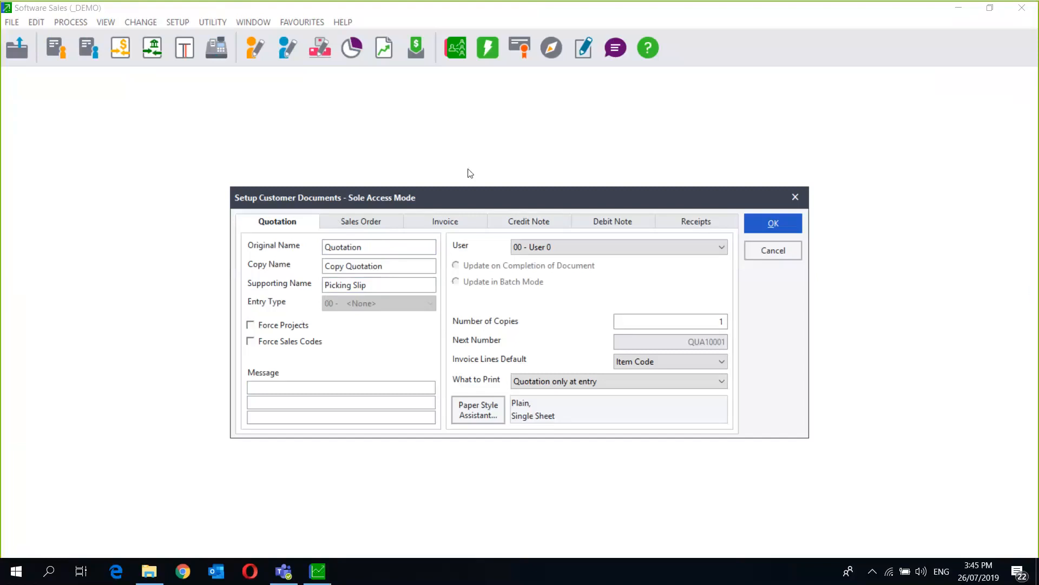
click(288, 82)
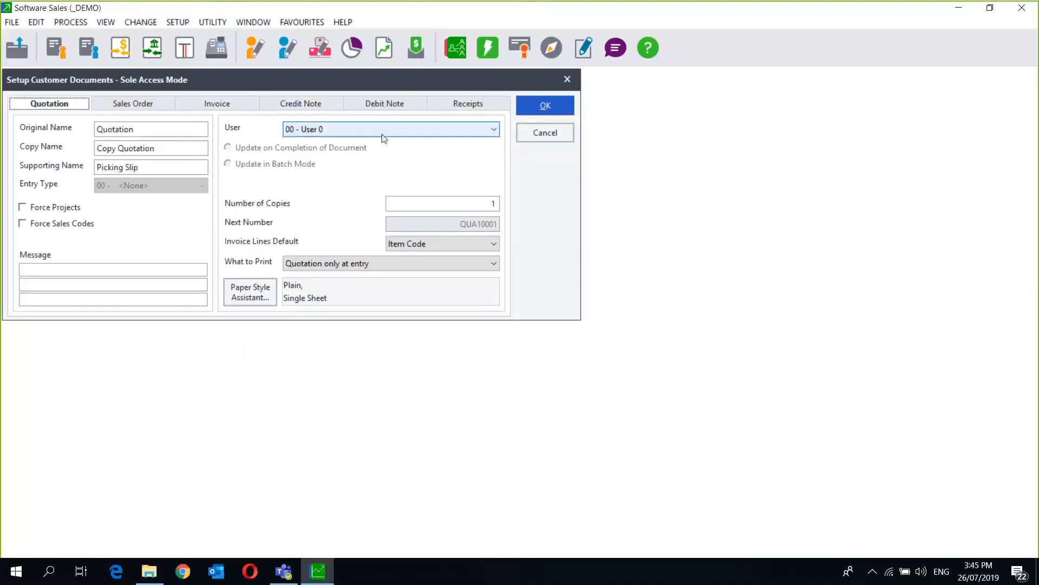
click(568, 80)
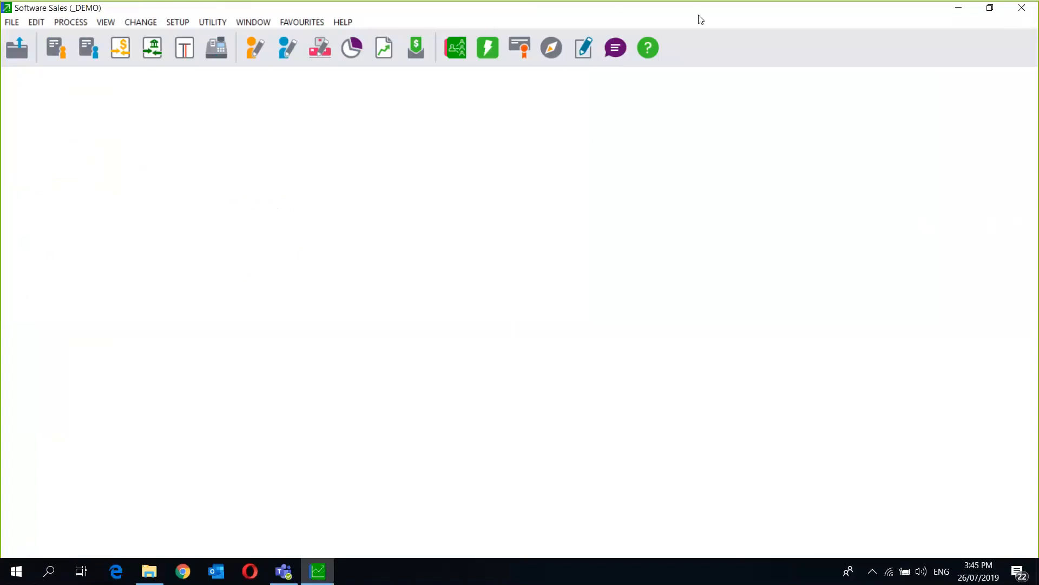
click(678, 18)
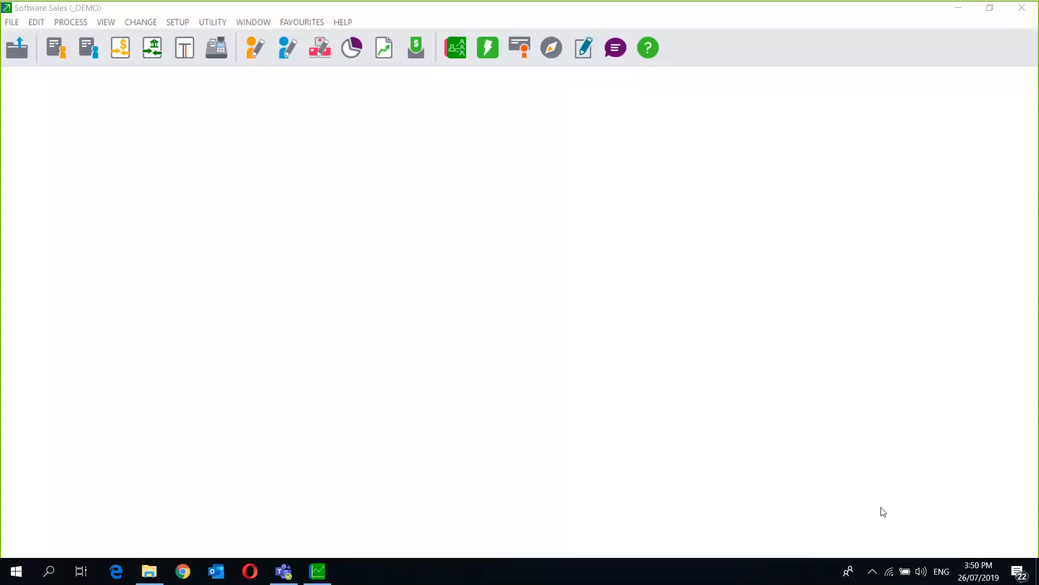
mouse_move(285, 579)
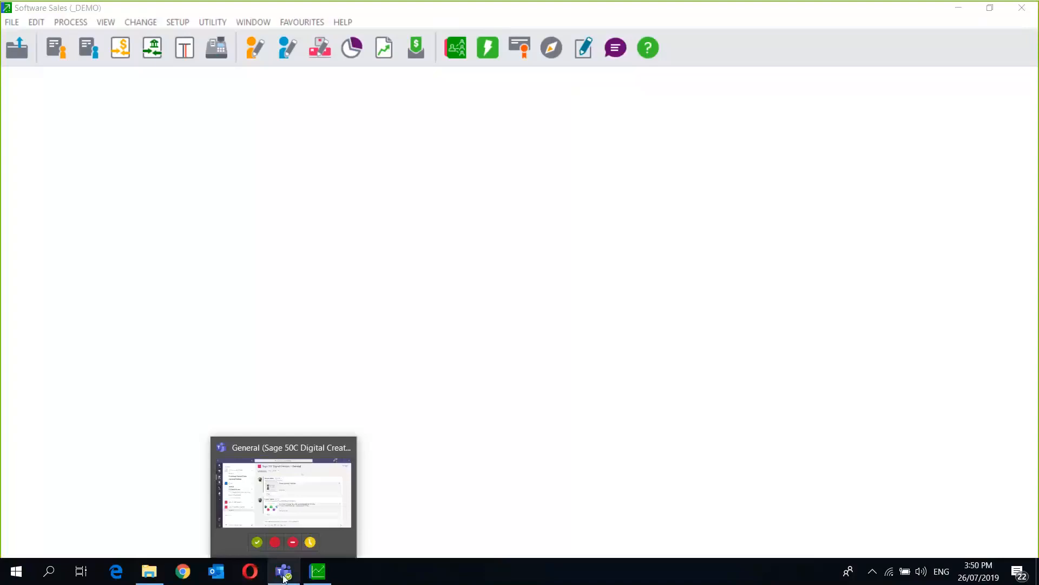